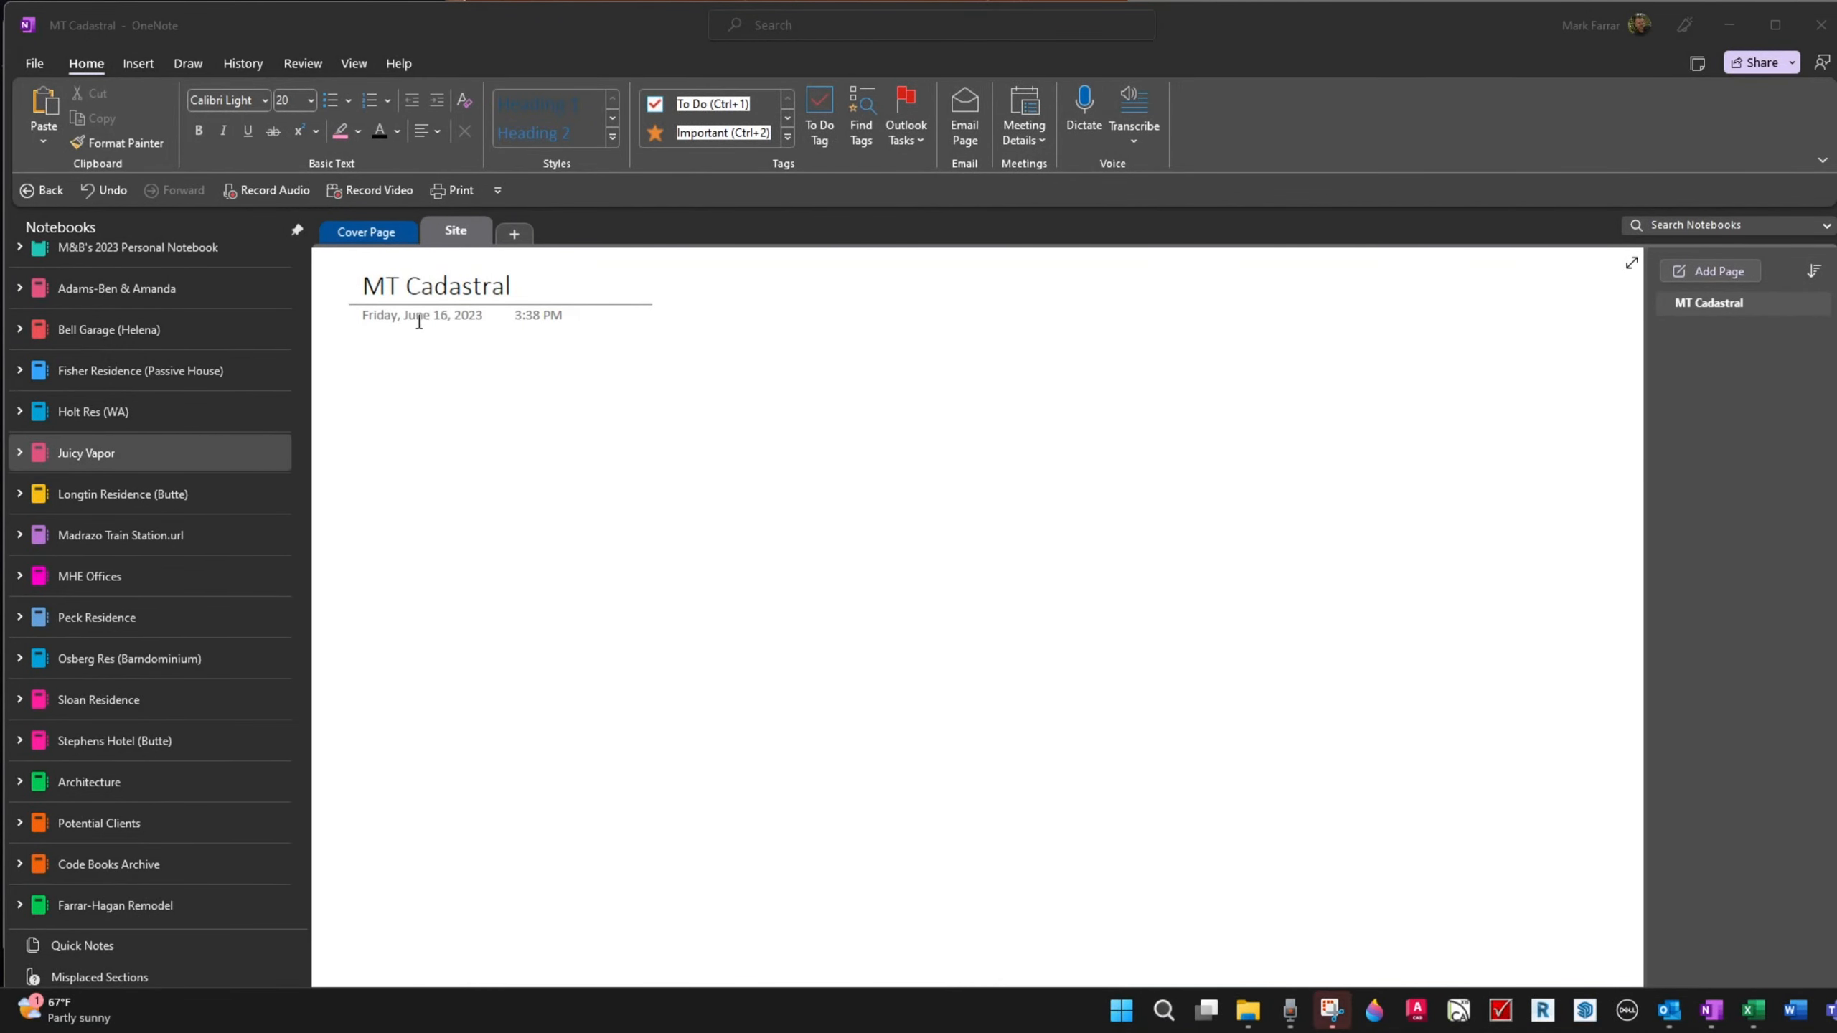
# Step: Paste the captured aerial parcel map onto the MT Cadastral page and add a page titled "Owner Sketch" to the Site section
pyautogui.click(359, 355)
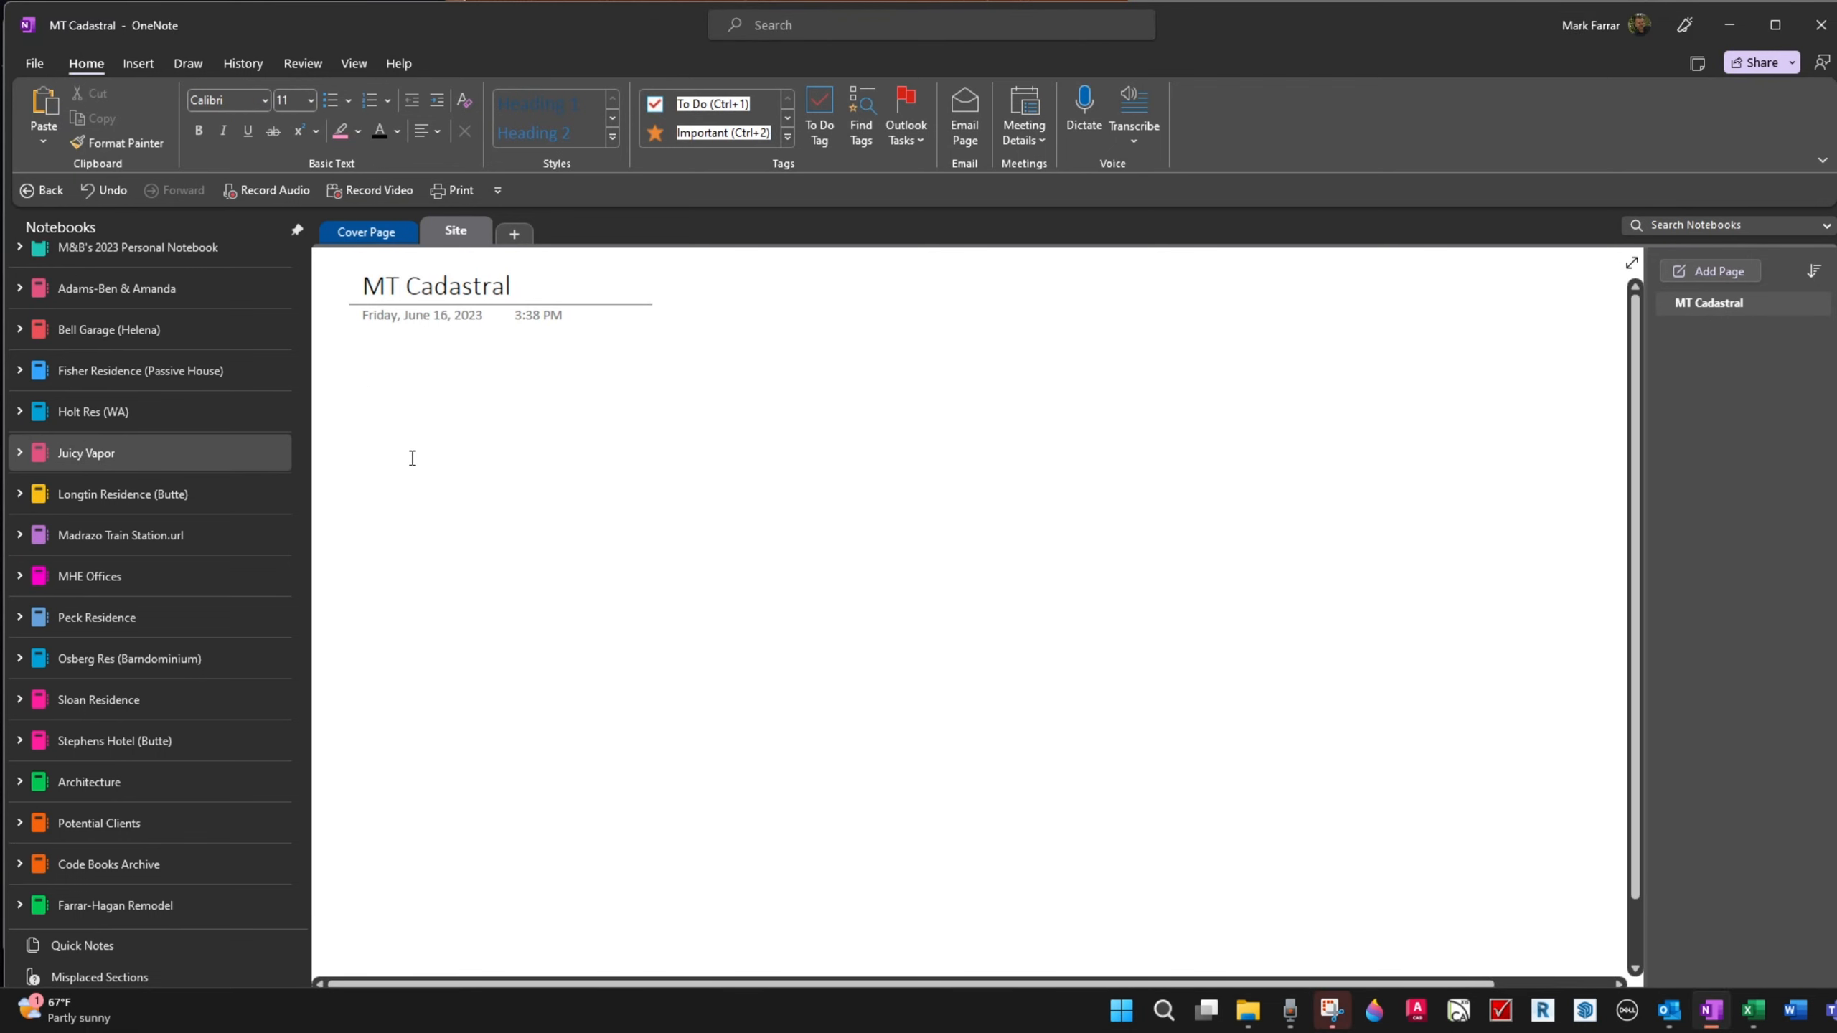
pyautogui.hotkey('ctrl', 'v')
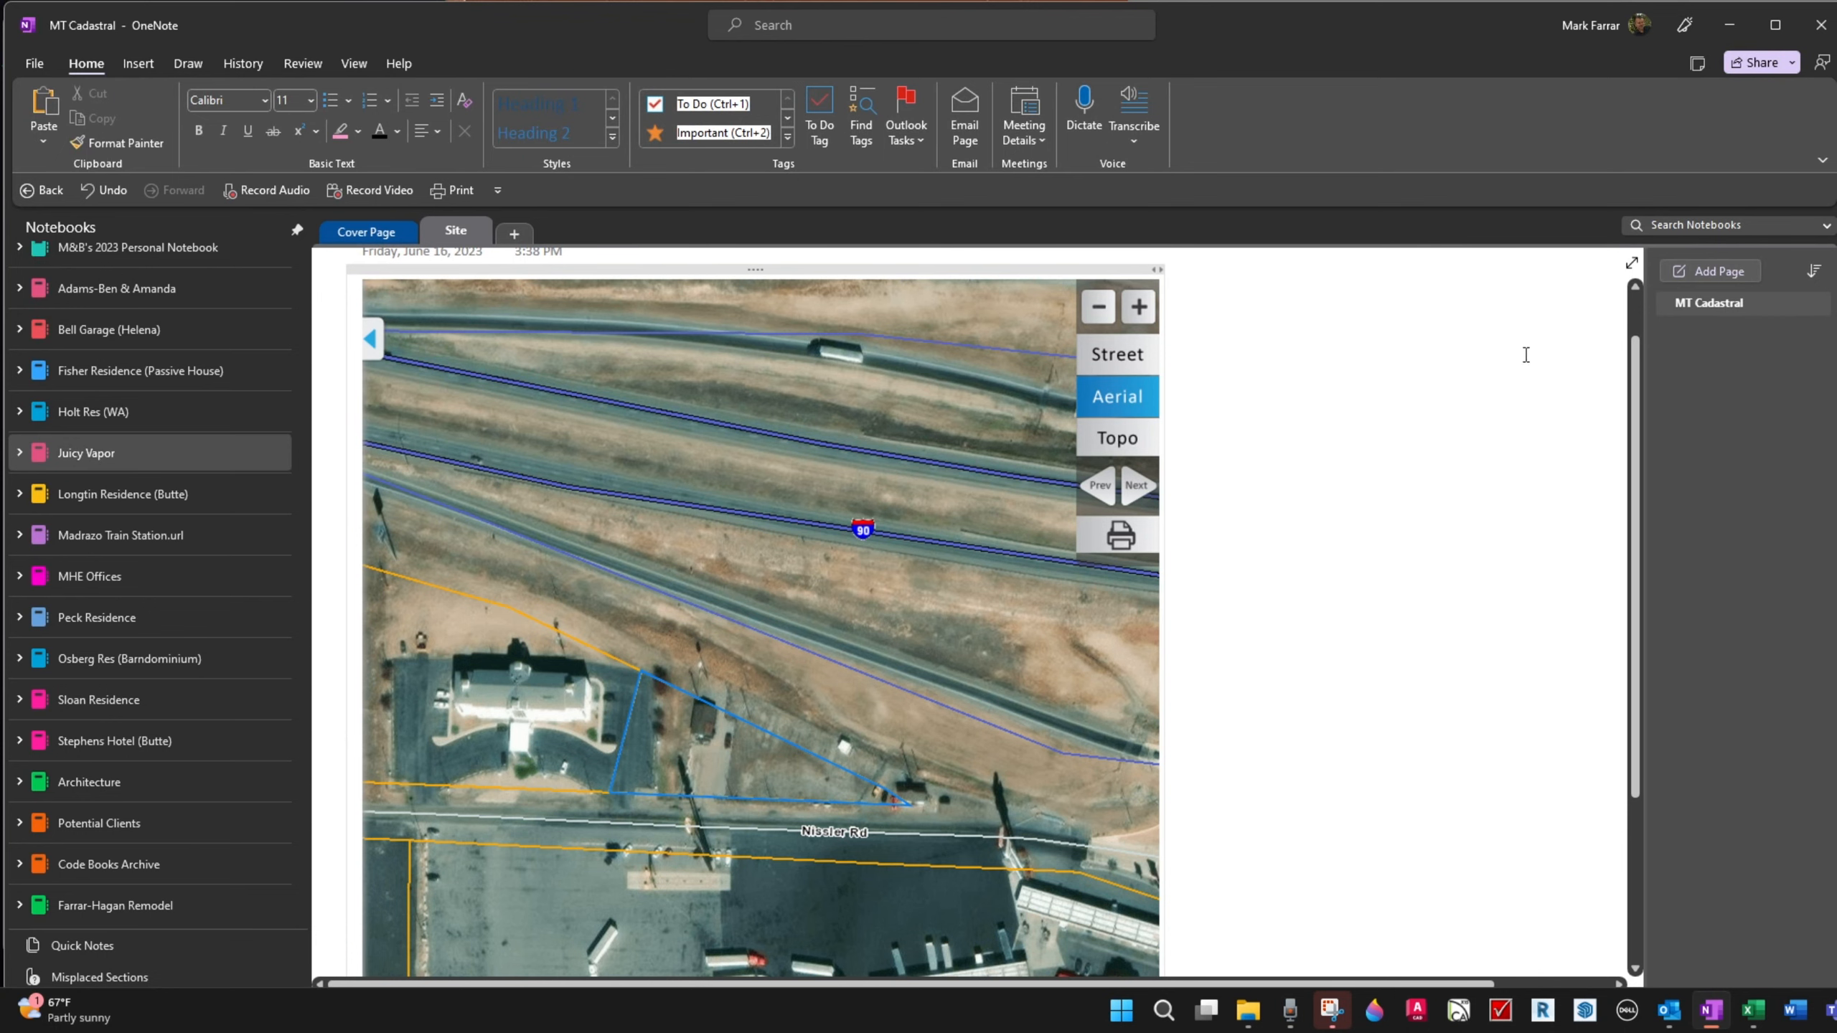
pyautogui.click(1725, 274)
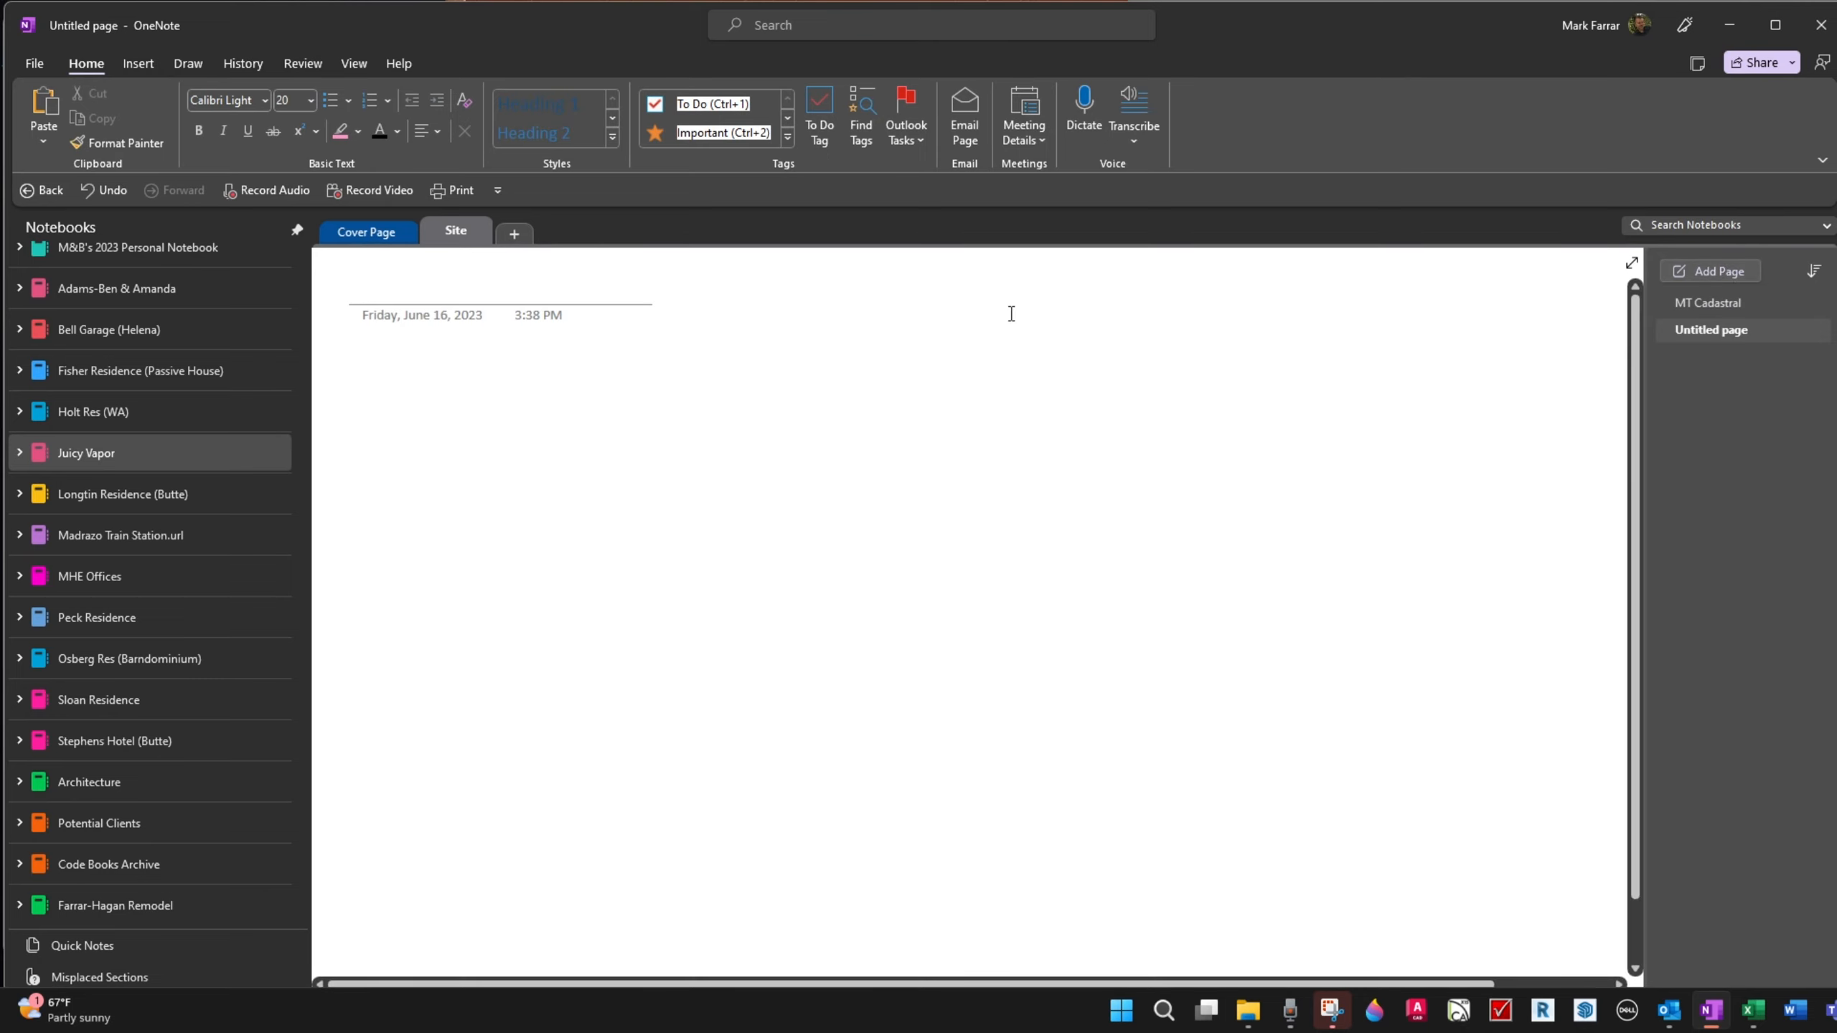
pyautogui.write('Owne')
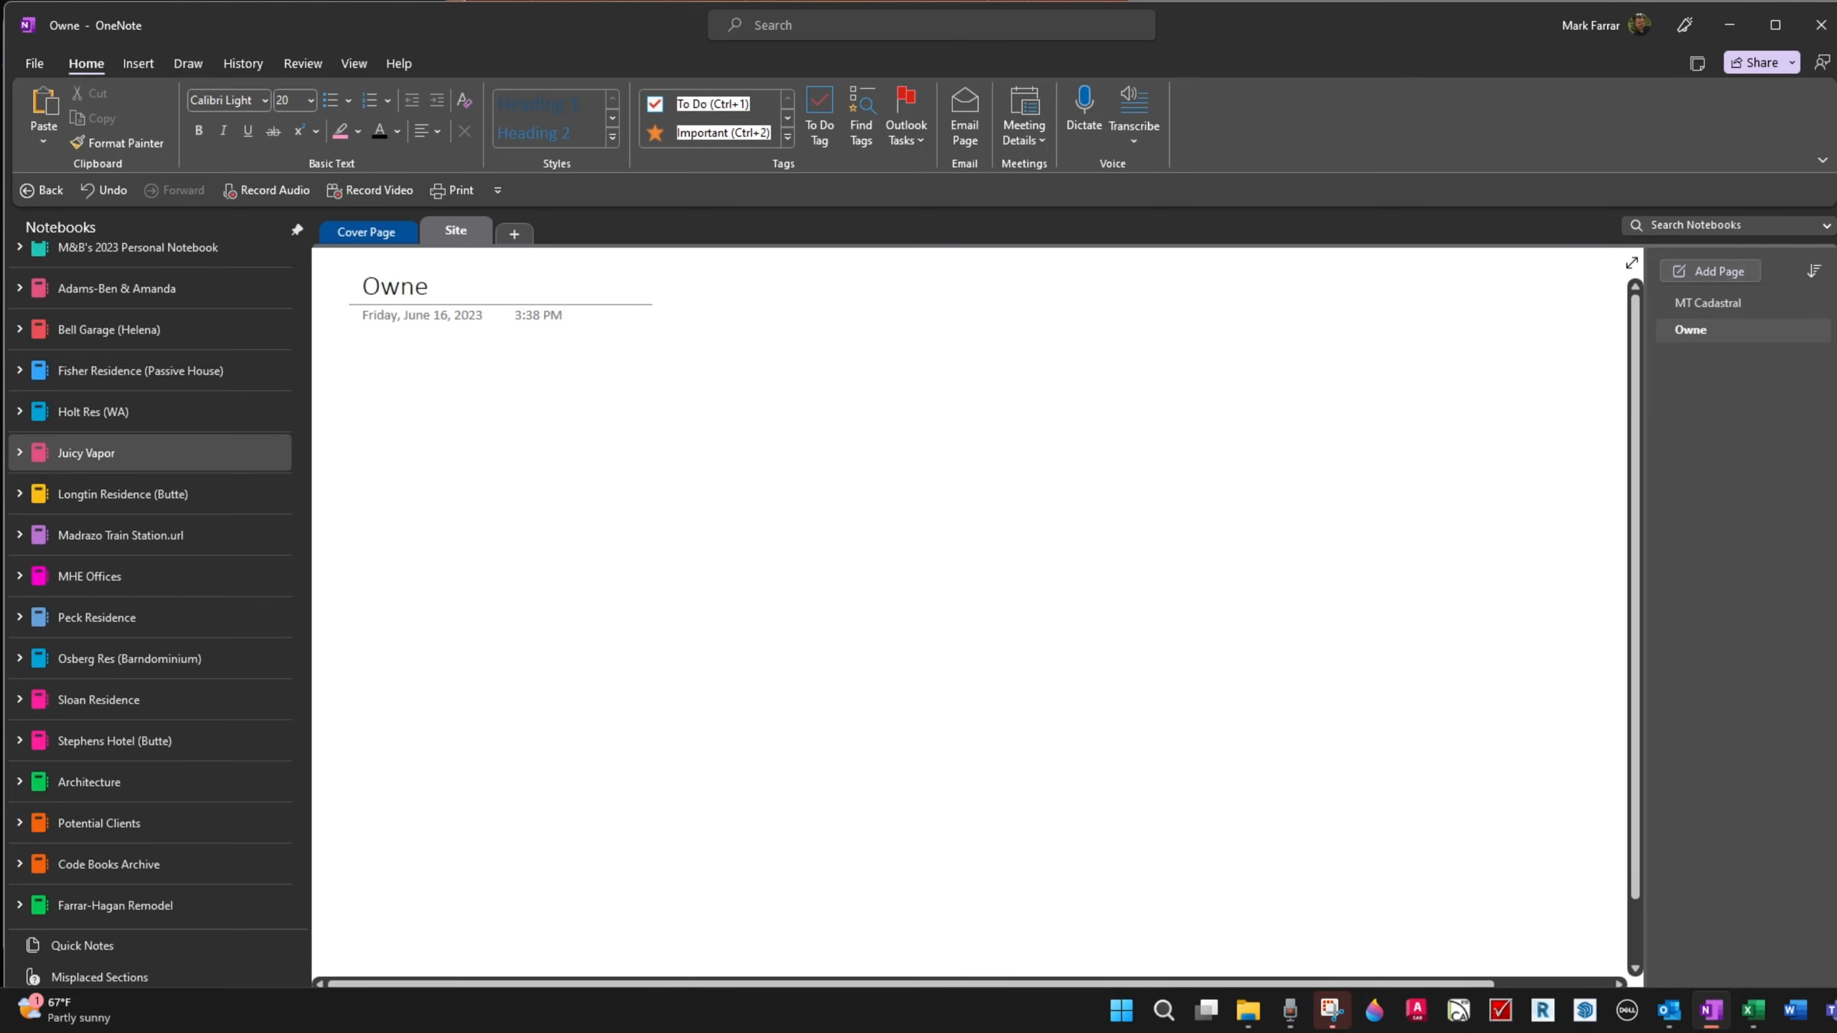
pyautogui.write('r Sketch')
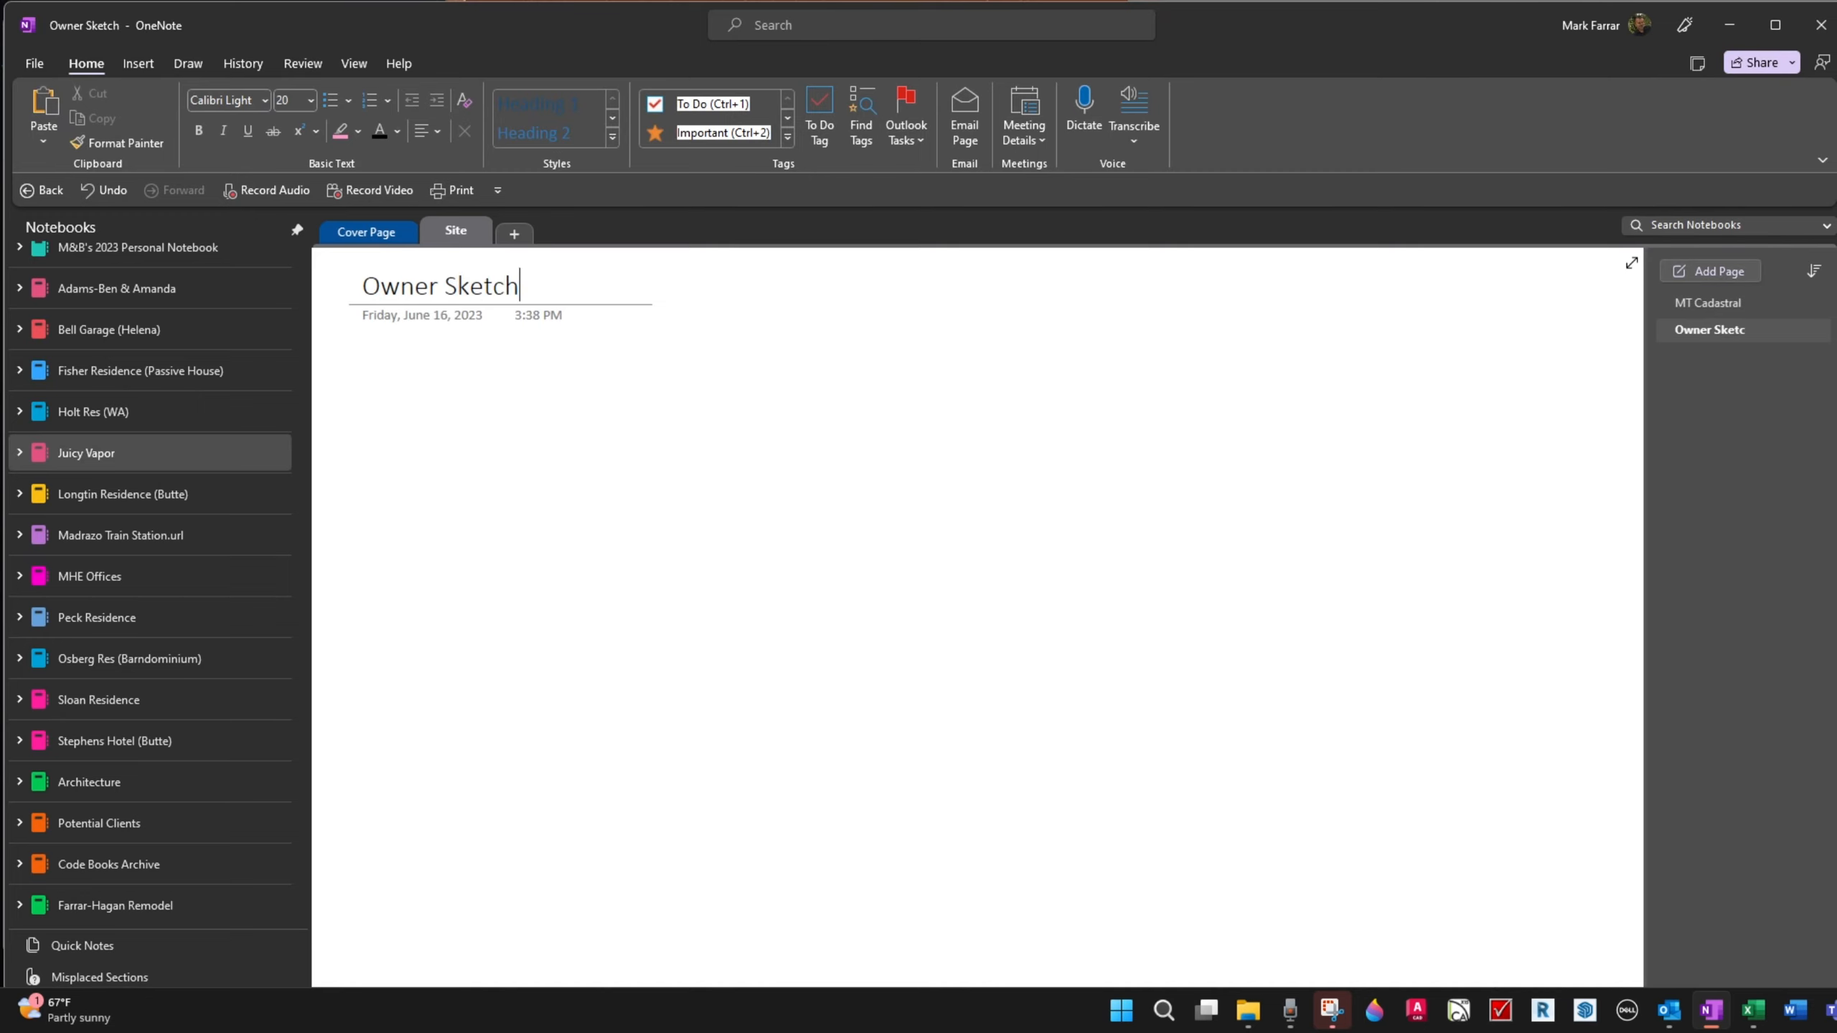
# Step: Switch to the browser showing Butte Store Lot Dimensions.pdf and fit the whole hand-drawn lot sketch on screen
pyautogui.click(1257, 1018)
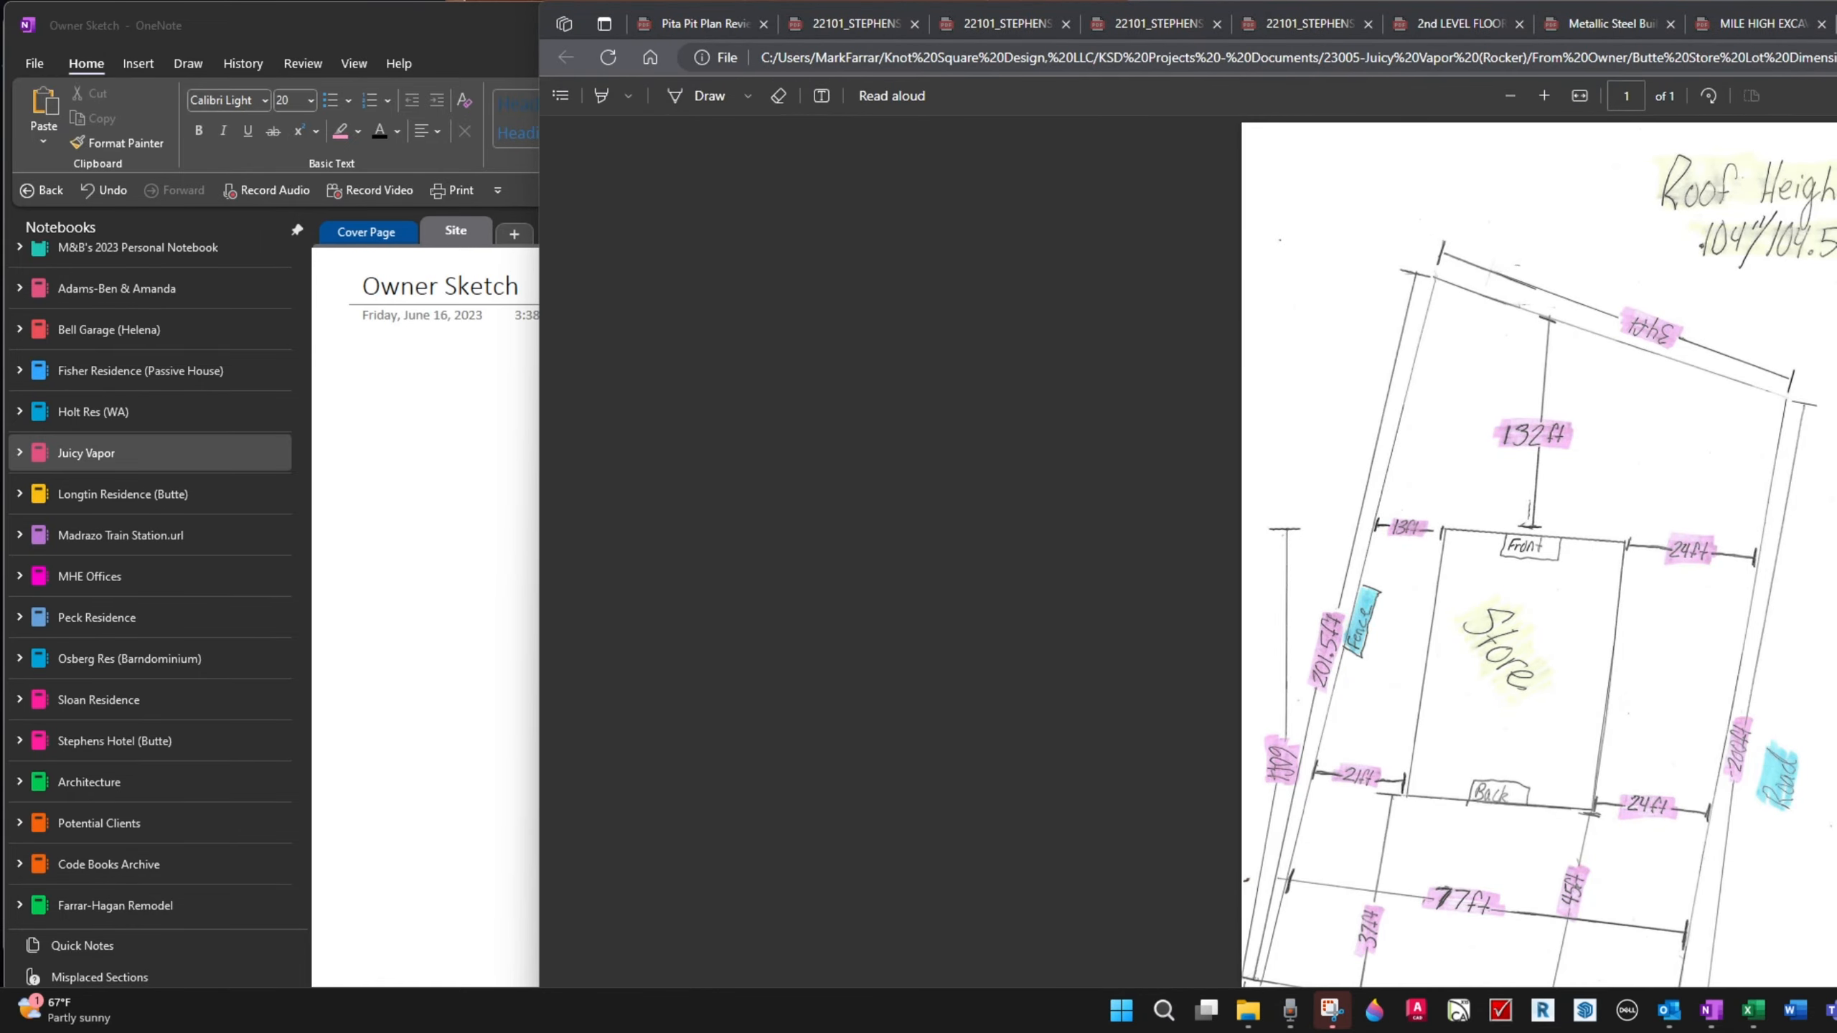
pyautogui.moveTo(1822, 9); pyautogui.dragTo(1292, 8)
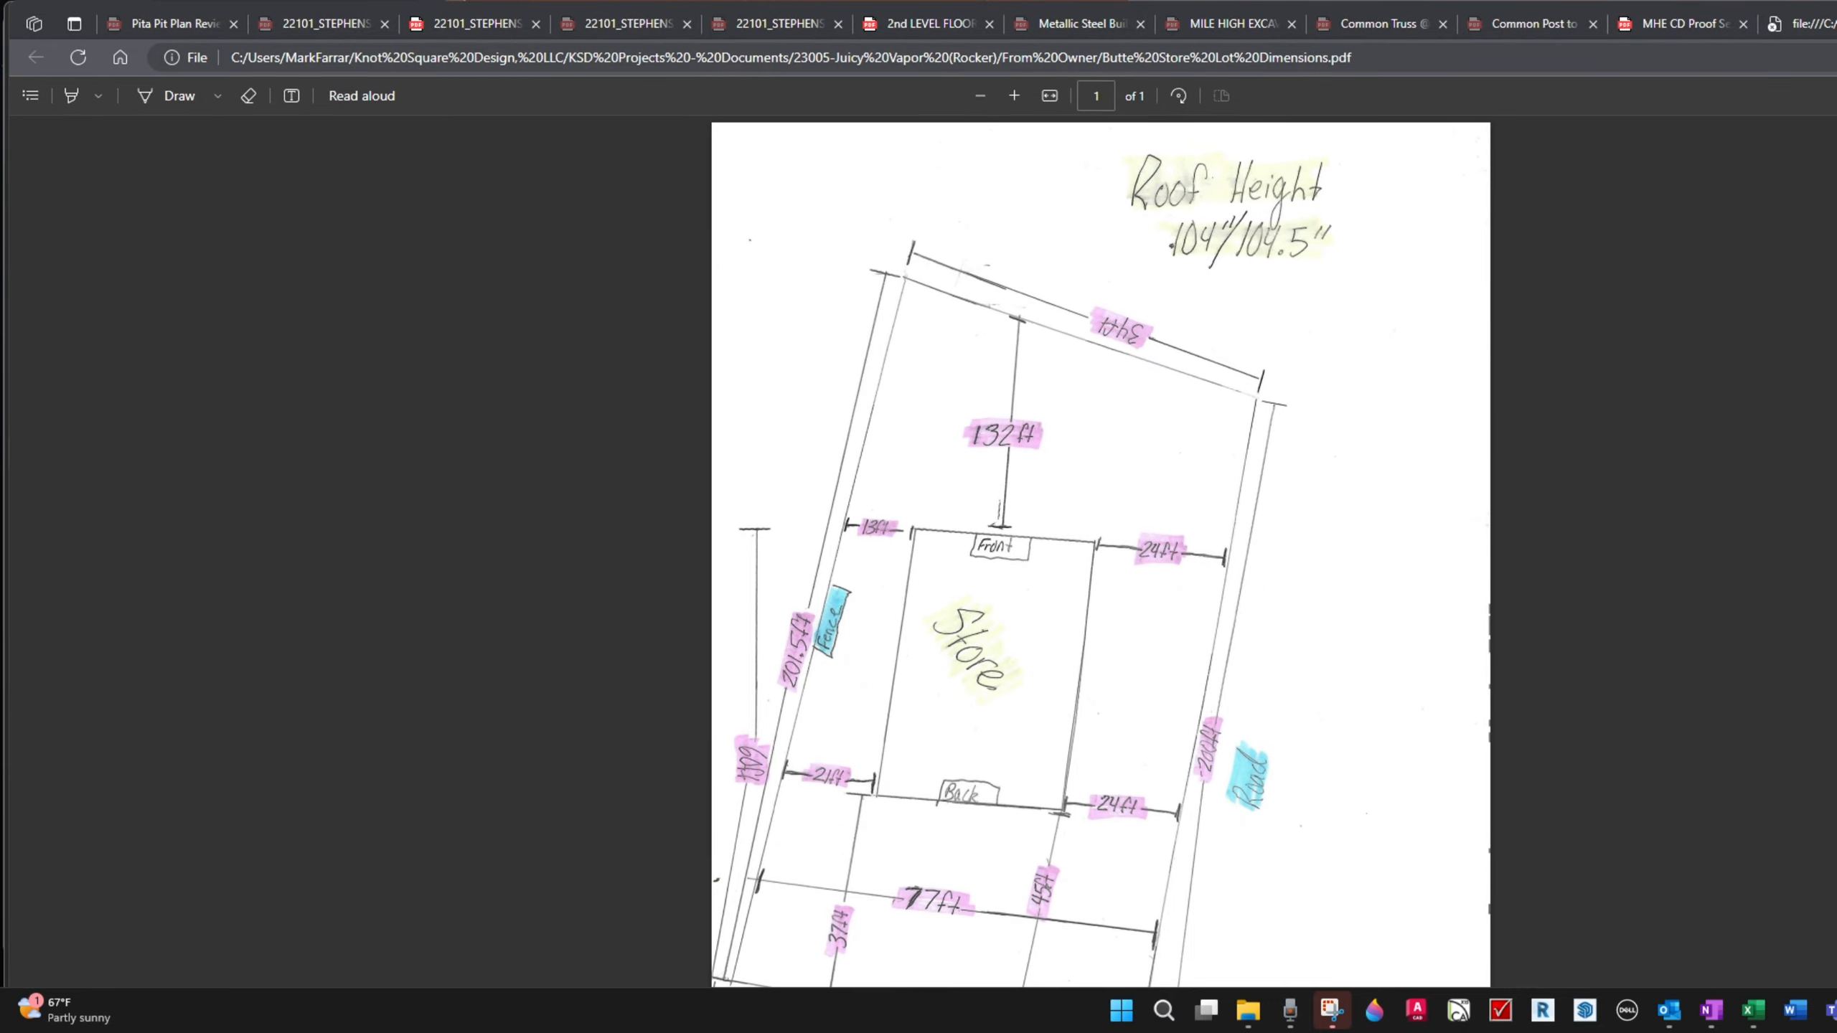
pyautogui.scroll(-2, 1725, 496)
pyautogui.scroll(2, 1726, 496)
pyautogui.click(981, 97)
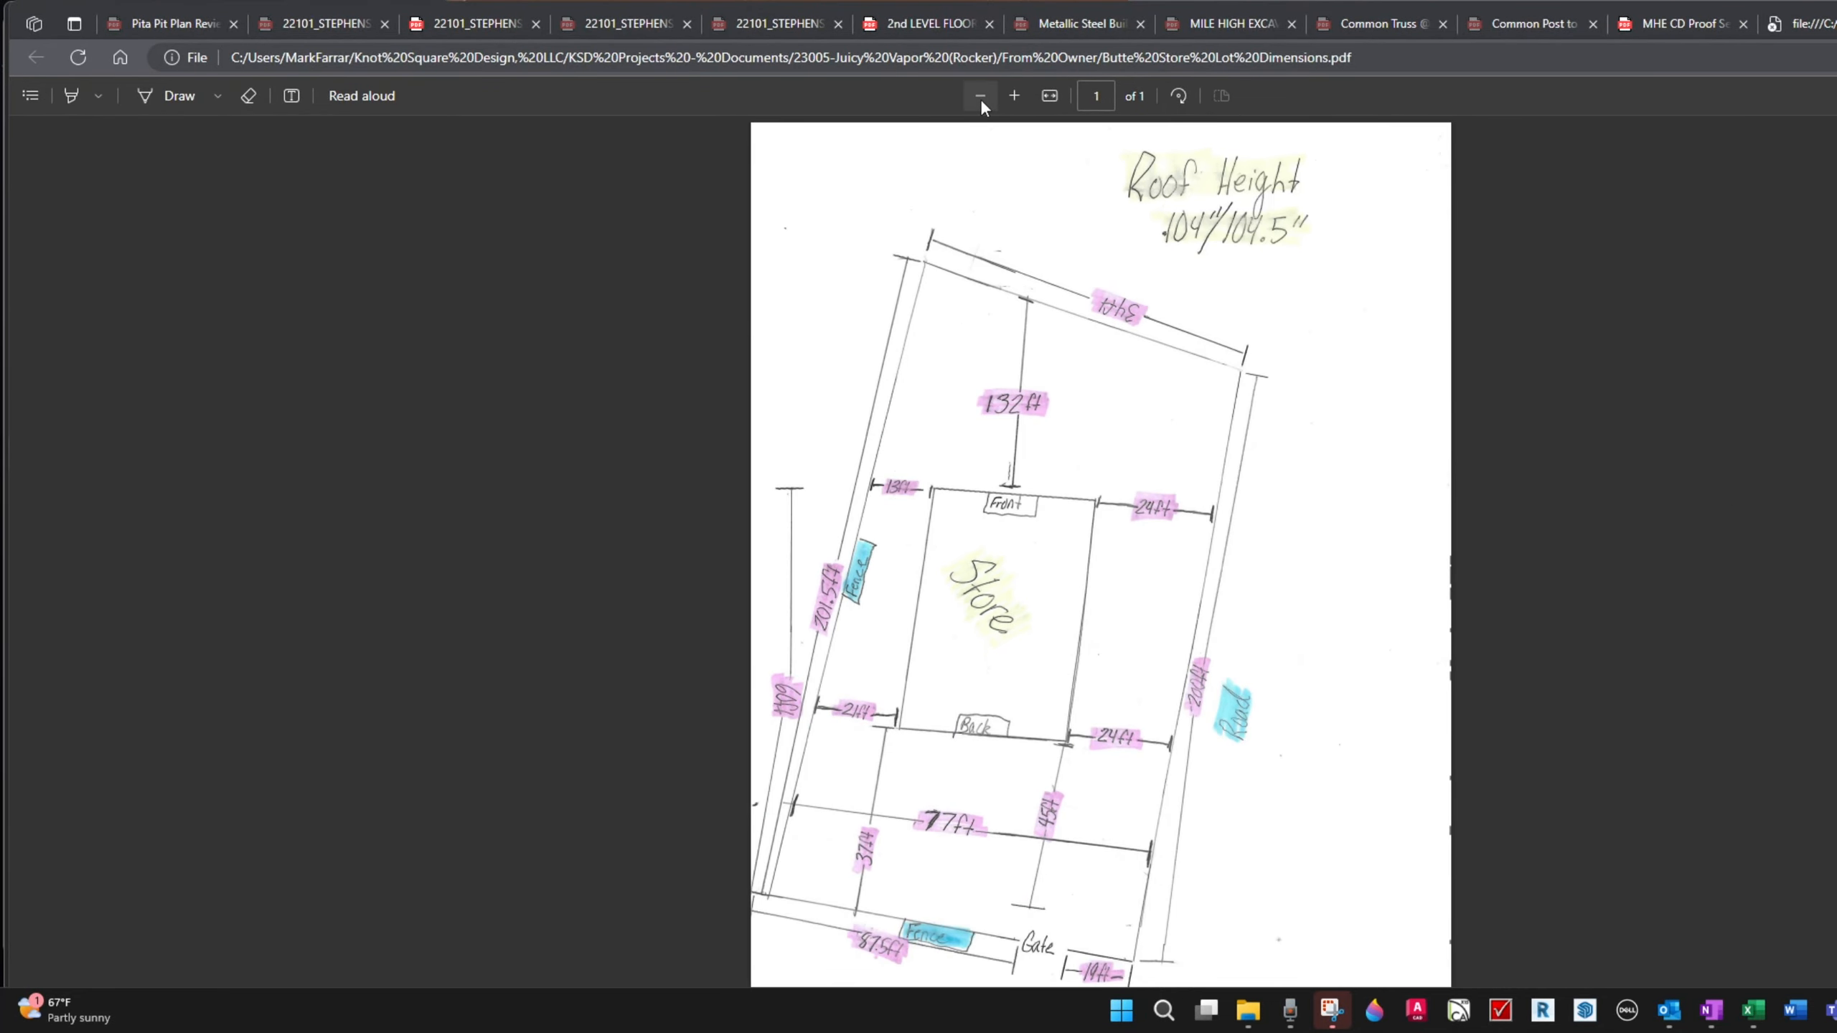
pyautogui.click(980, 97)
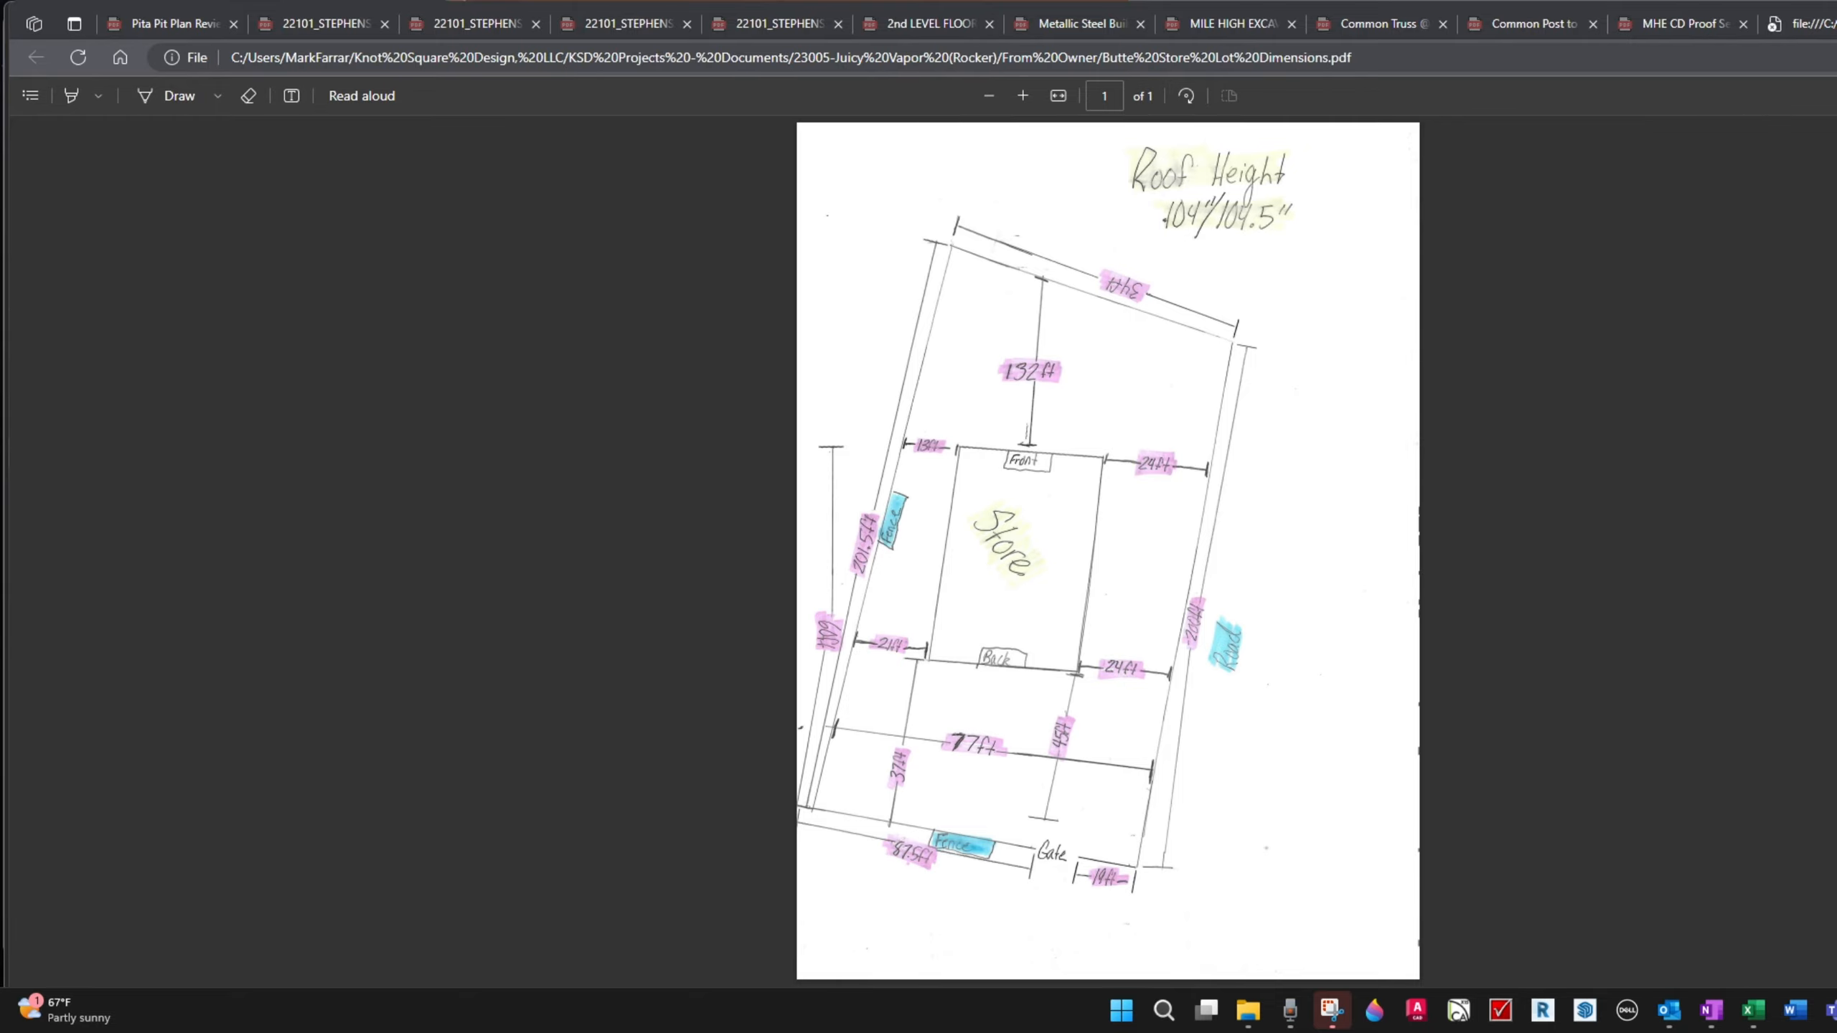
# Step: Compare the lot sketch with the aerial parcel map on OneNote's MT Cadastral page, then return to the sketch PDF
pyautogui.moveTo(217, 7)
pyautogui.mouseDown()
pyautogui.moveTo(1729, 7)
pyautogui.moveTo(1770, 52)
pyautogui.moveTo(1765, 15)
pyautogui.moveTo(1836, 15)
pyautogui.mouseUp()
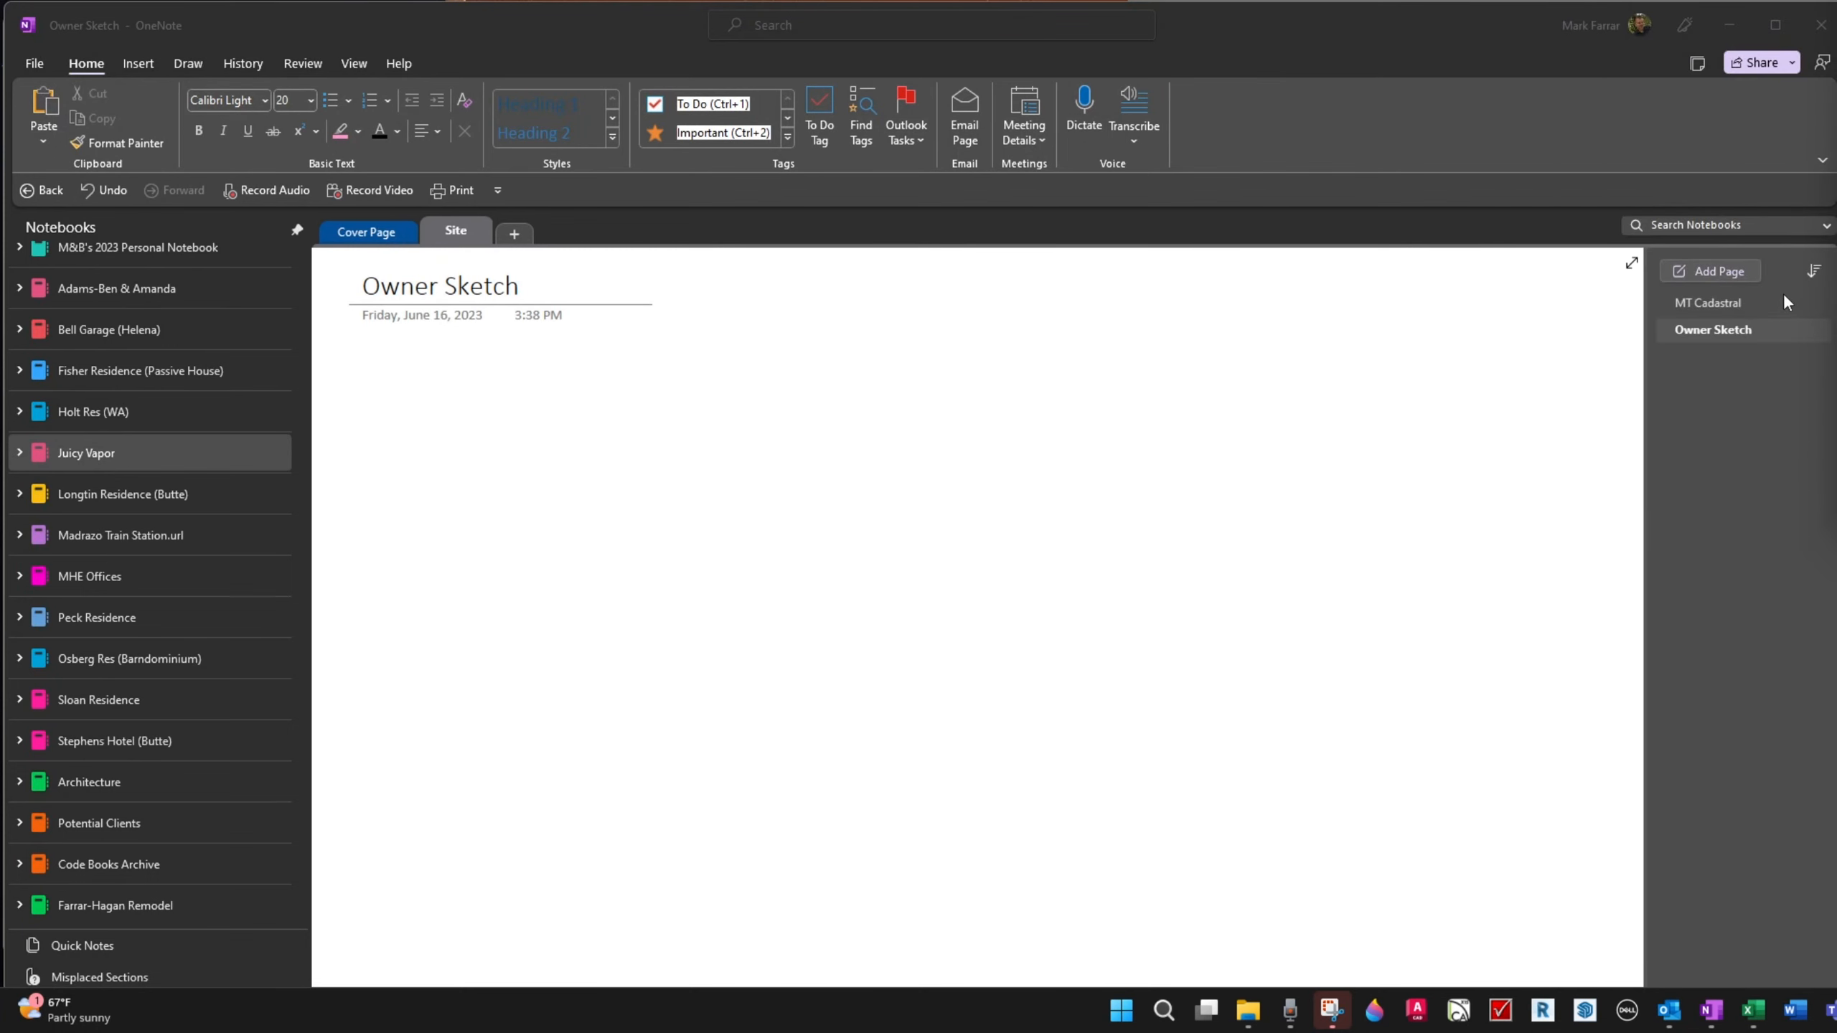
pyautogui.click(1748, 307)
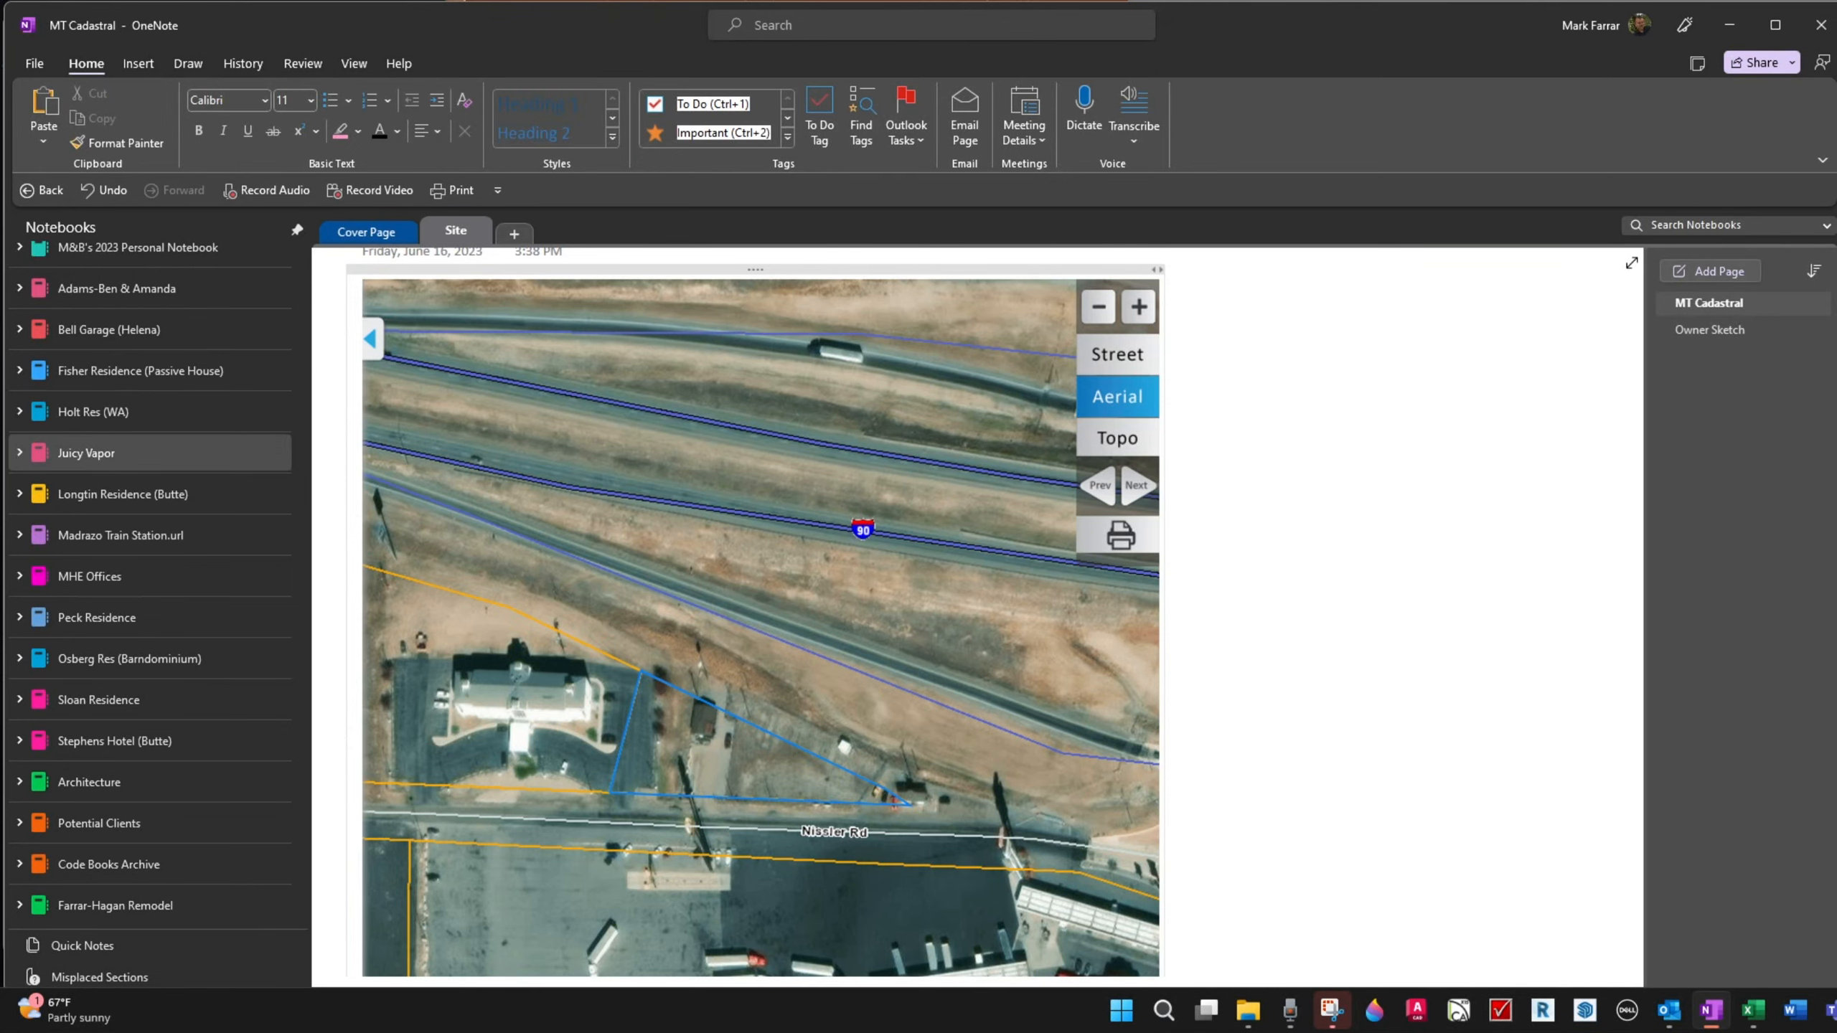
pyautogui.moveTo(1836, 218); pyautogui.dragTo(1809, 23)
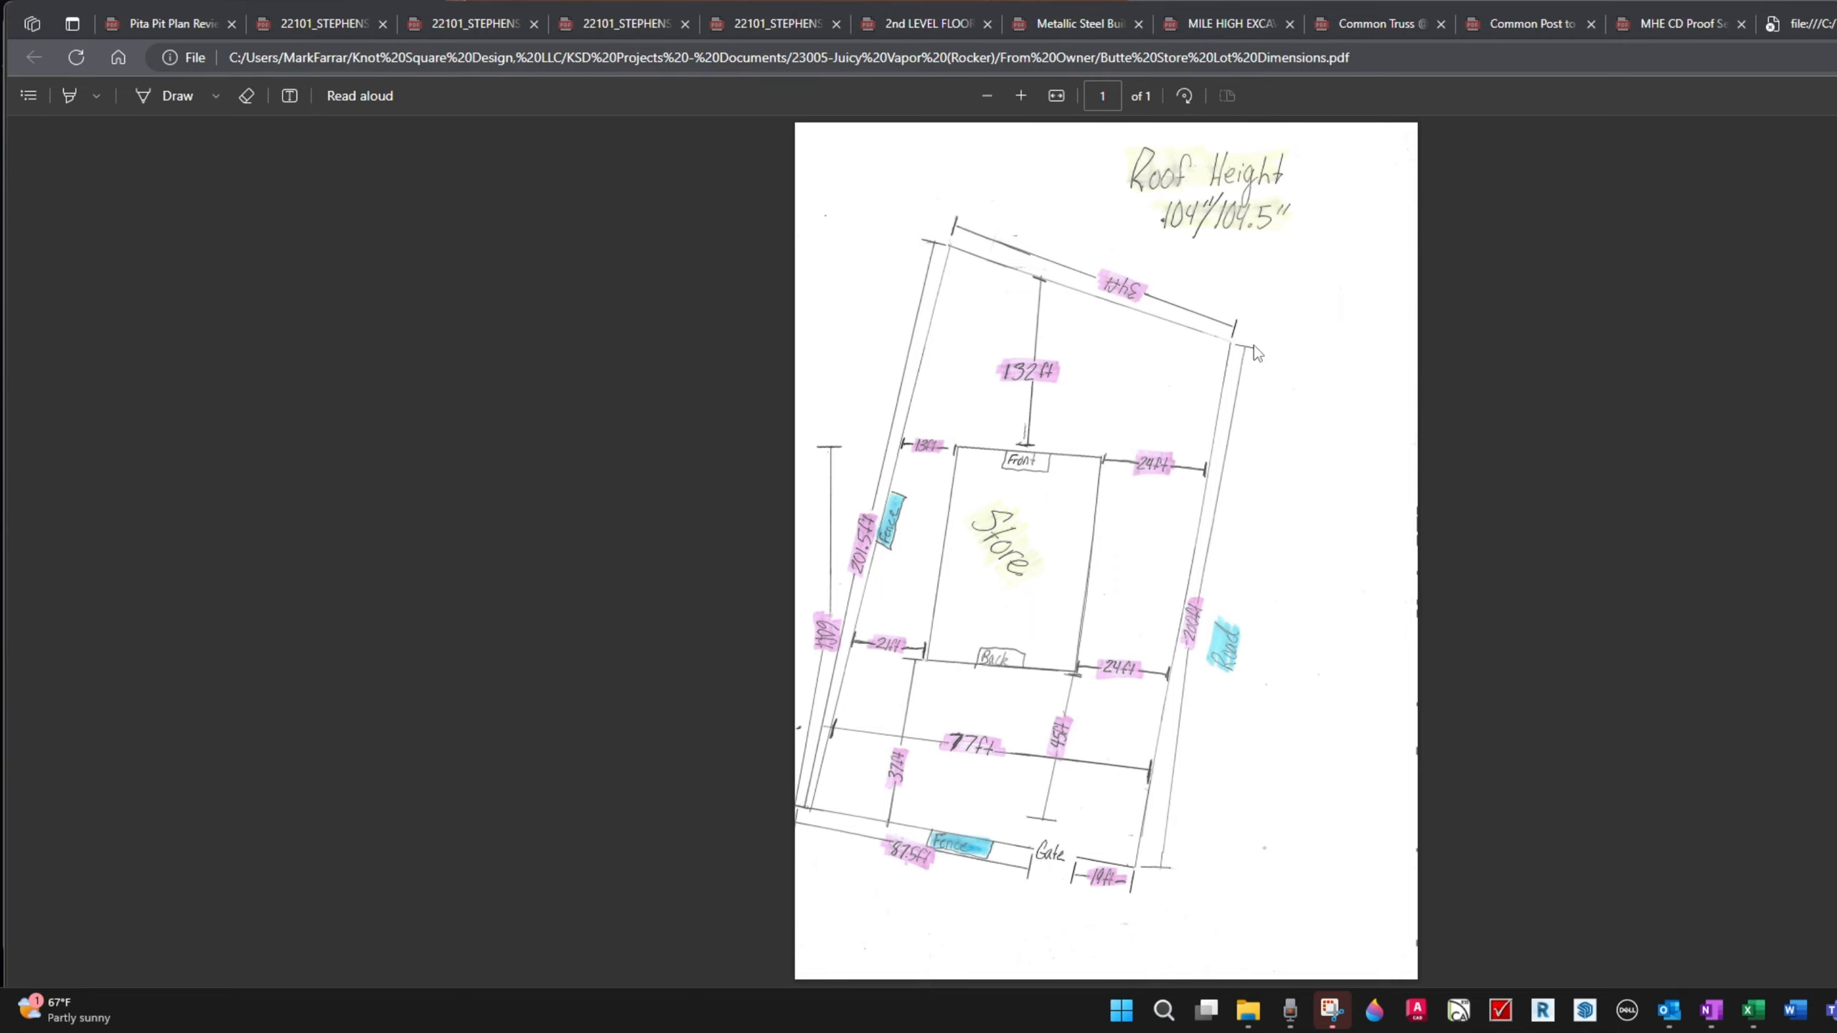
# Step: Capture the store lot sketch with Snipping Tool and paste it onto the Owner Sketch page in OneNote
pyautogui.click(1330, 1009)
pyautogui.click(1675, 352)
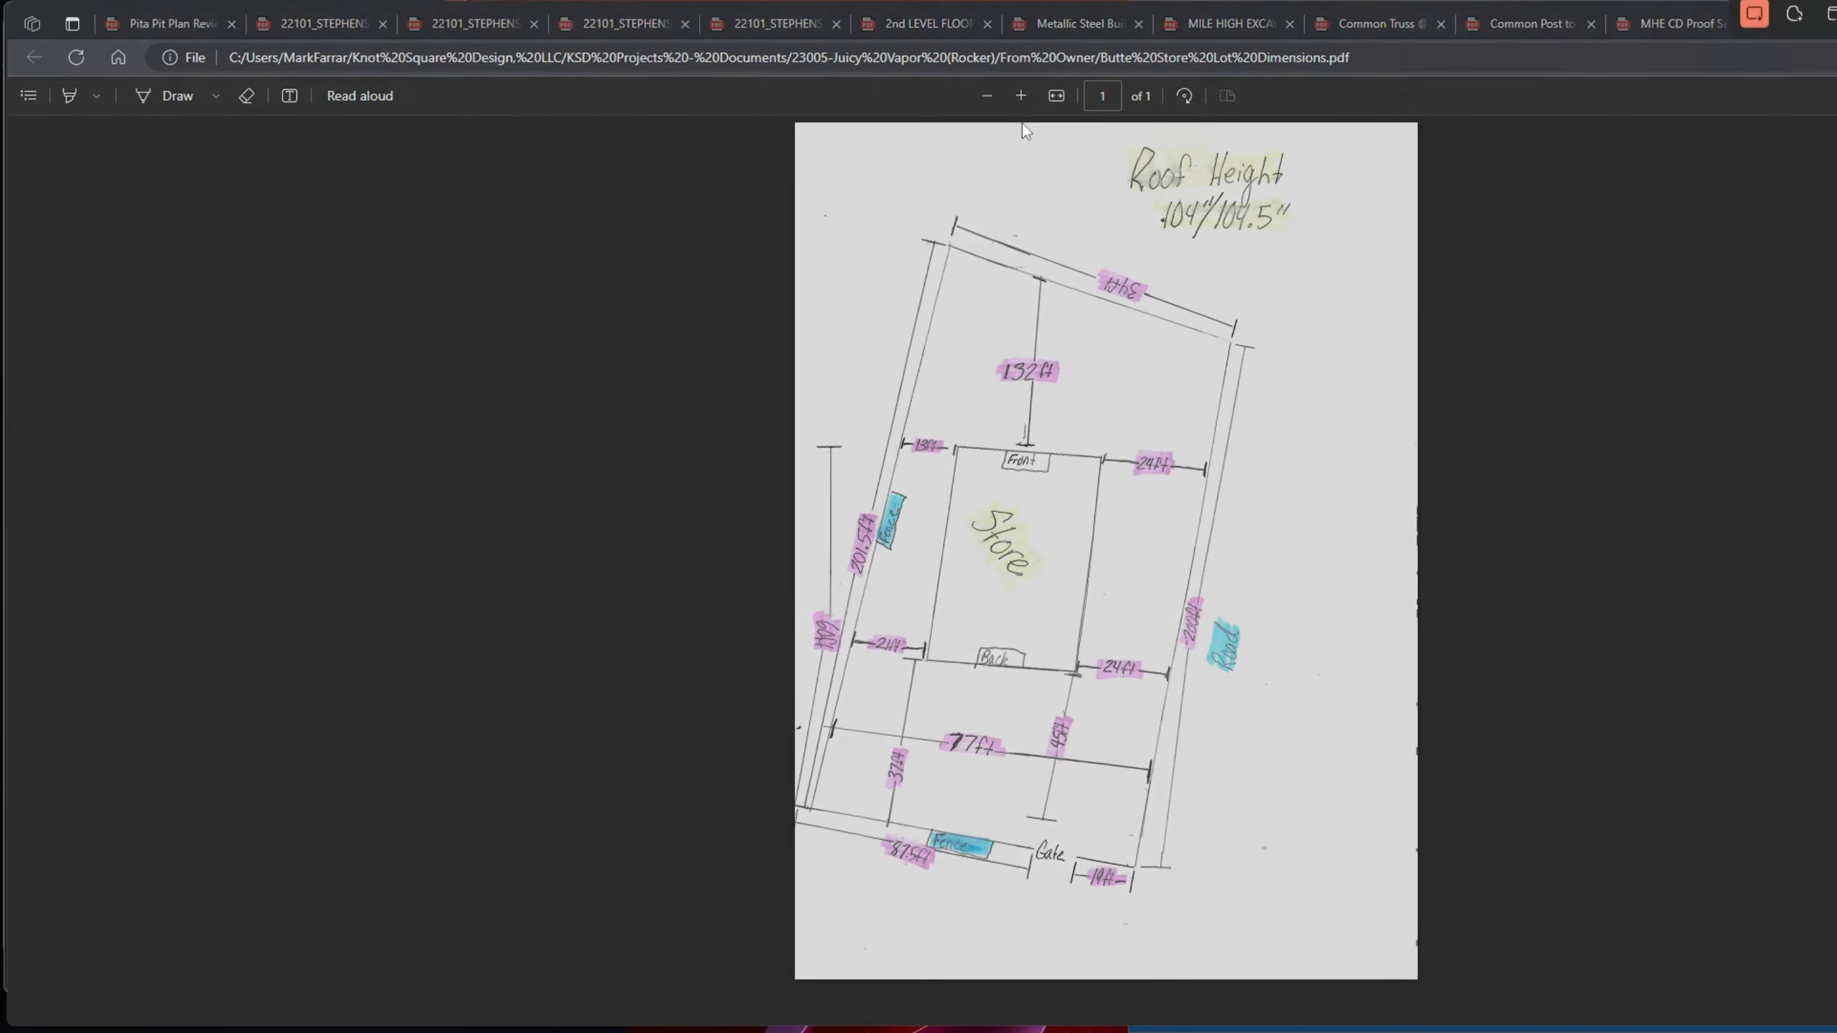
pyautogui.moveTo(795, 126); pyautogui.dragTo(1316, 898)
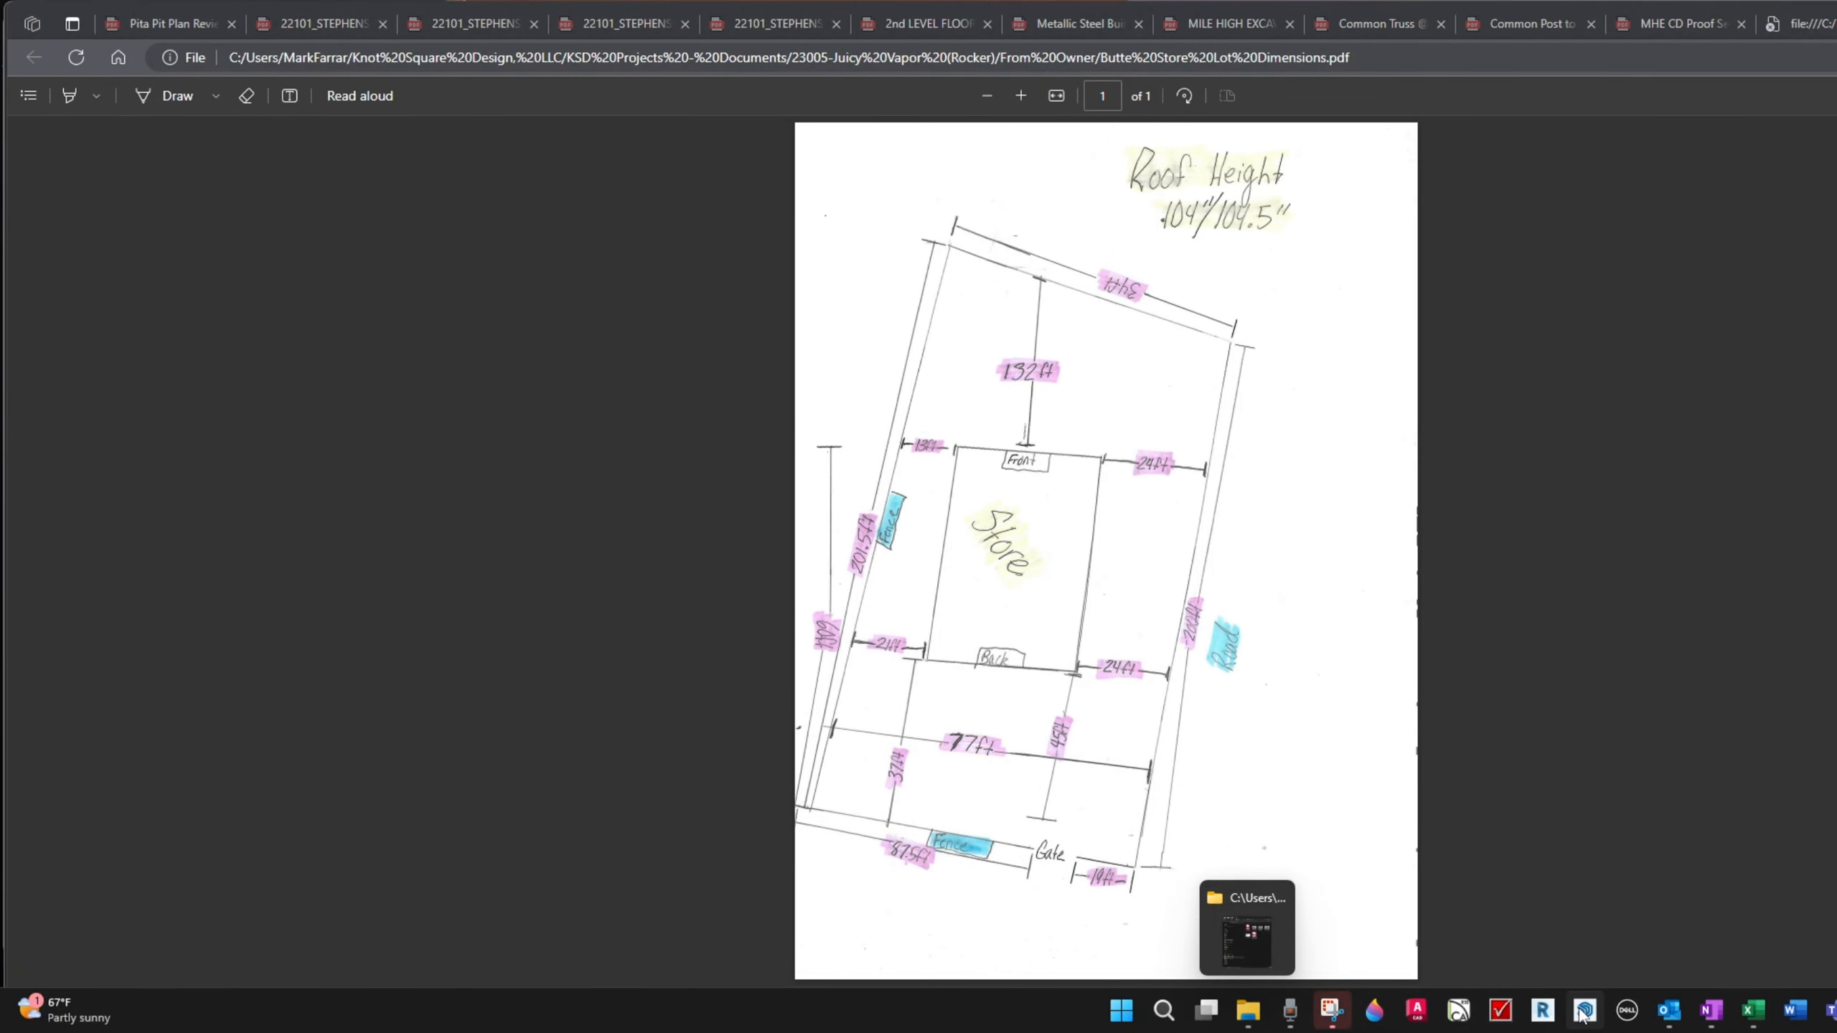
pyautogui.click(1707, 1012)
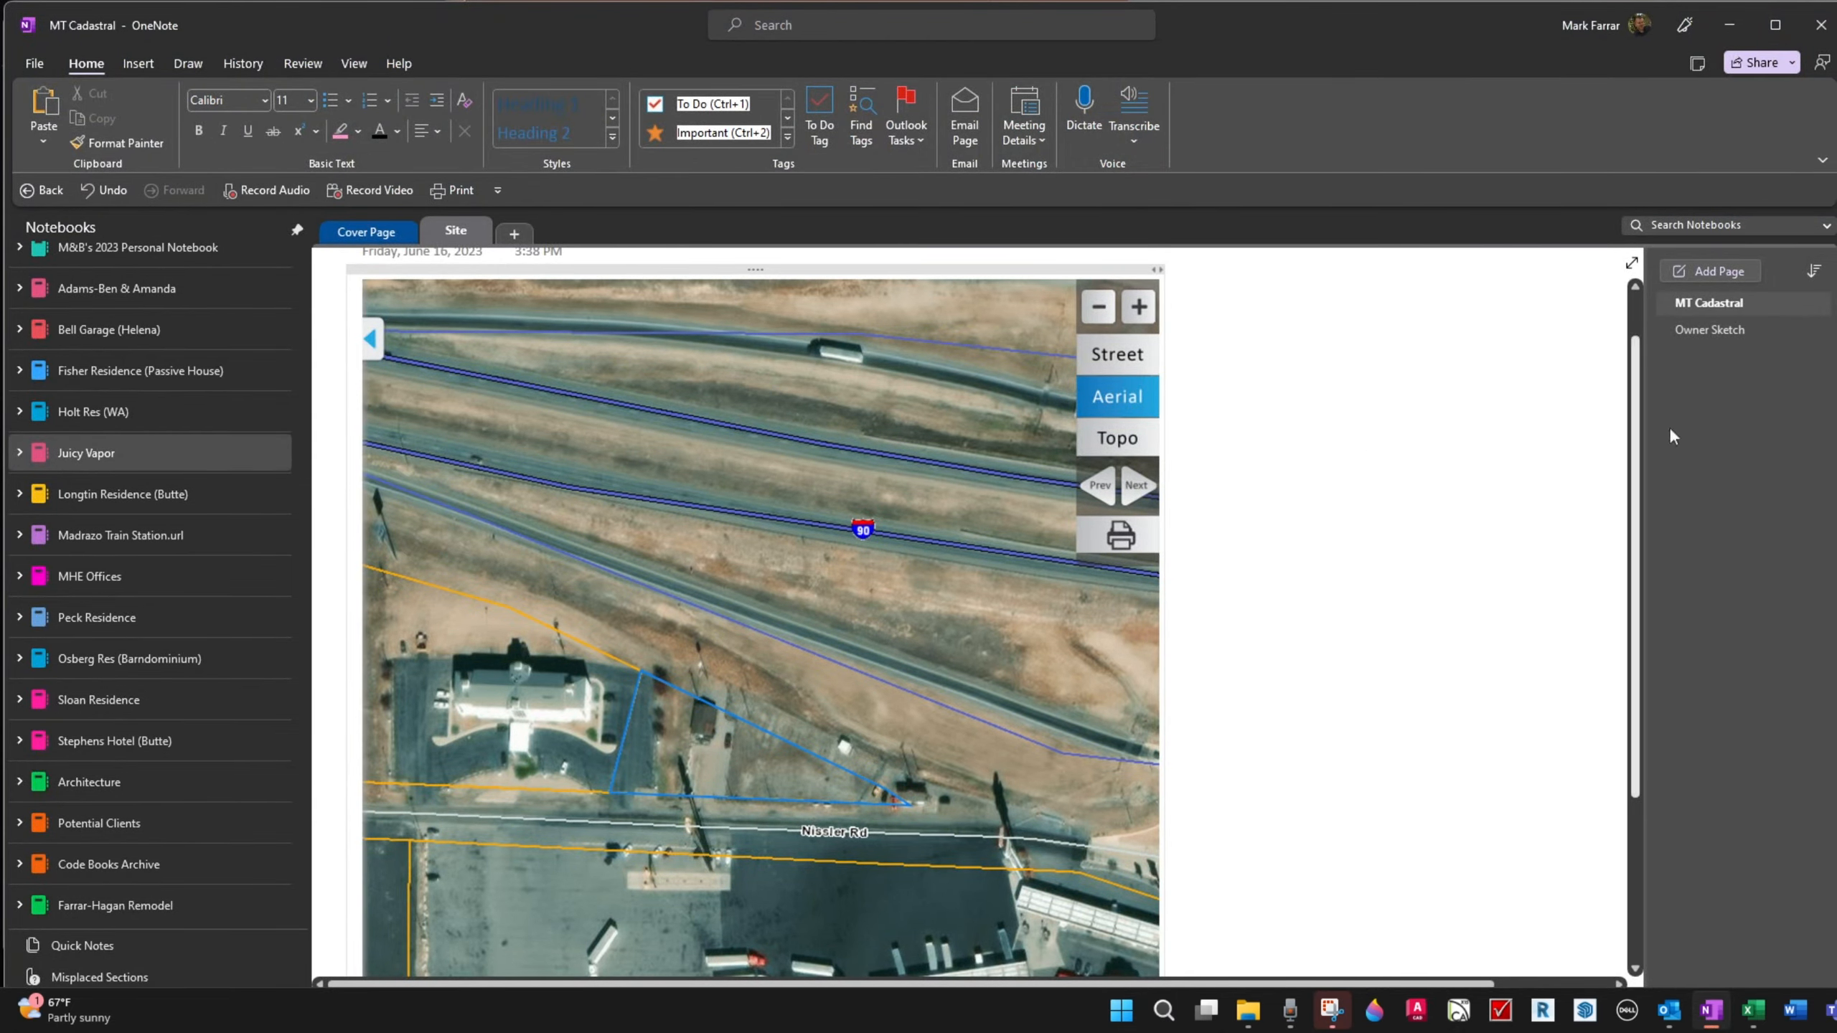
pyautogui.click(1771, 335)
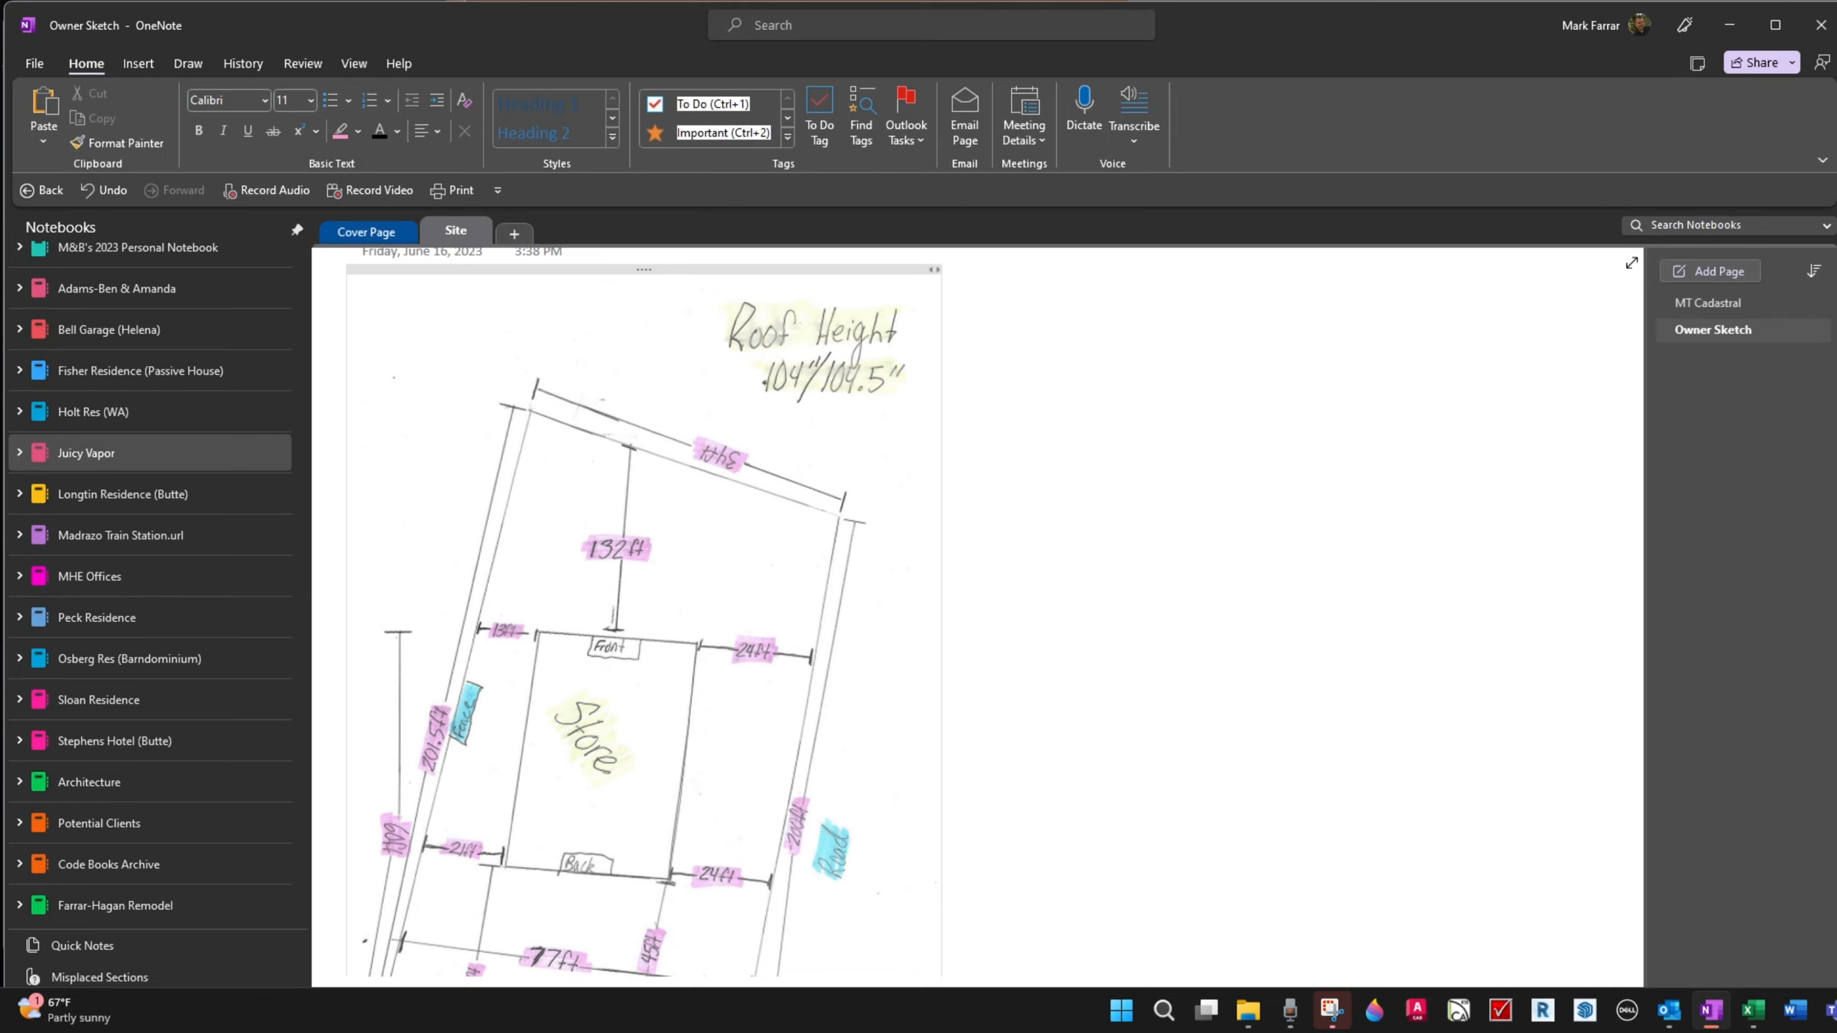
# Step: Close the lot sketch PDF in the browser and move the browser window clear of the OneNote notebook
pyautogui.hotkey('alt', 'Tab')
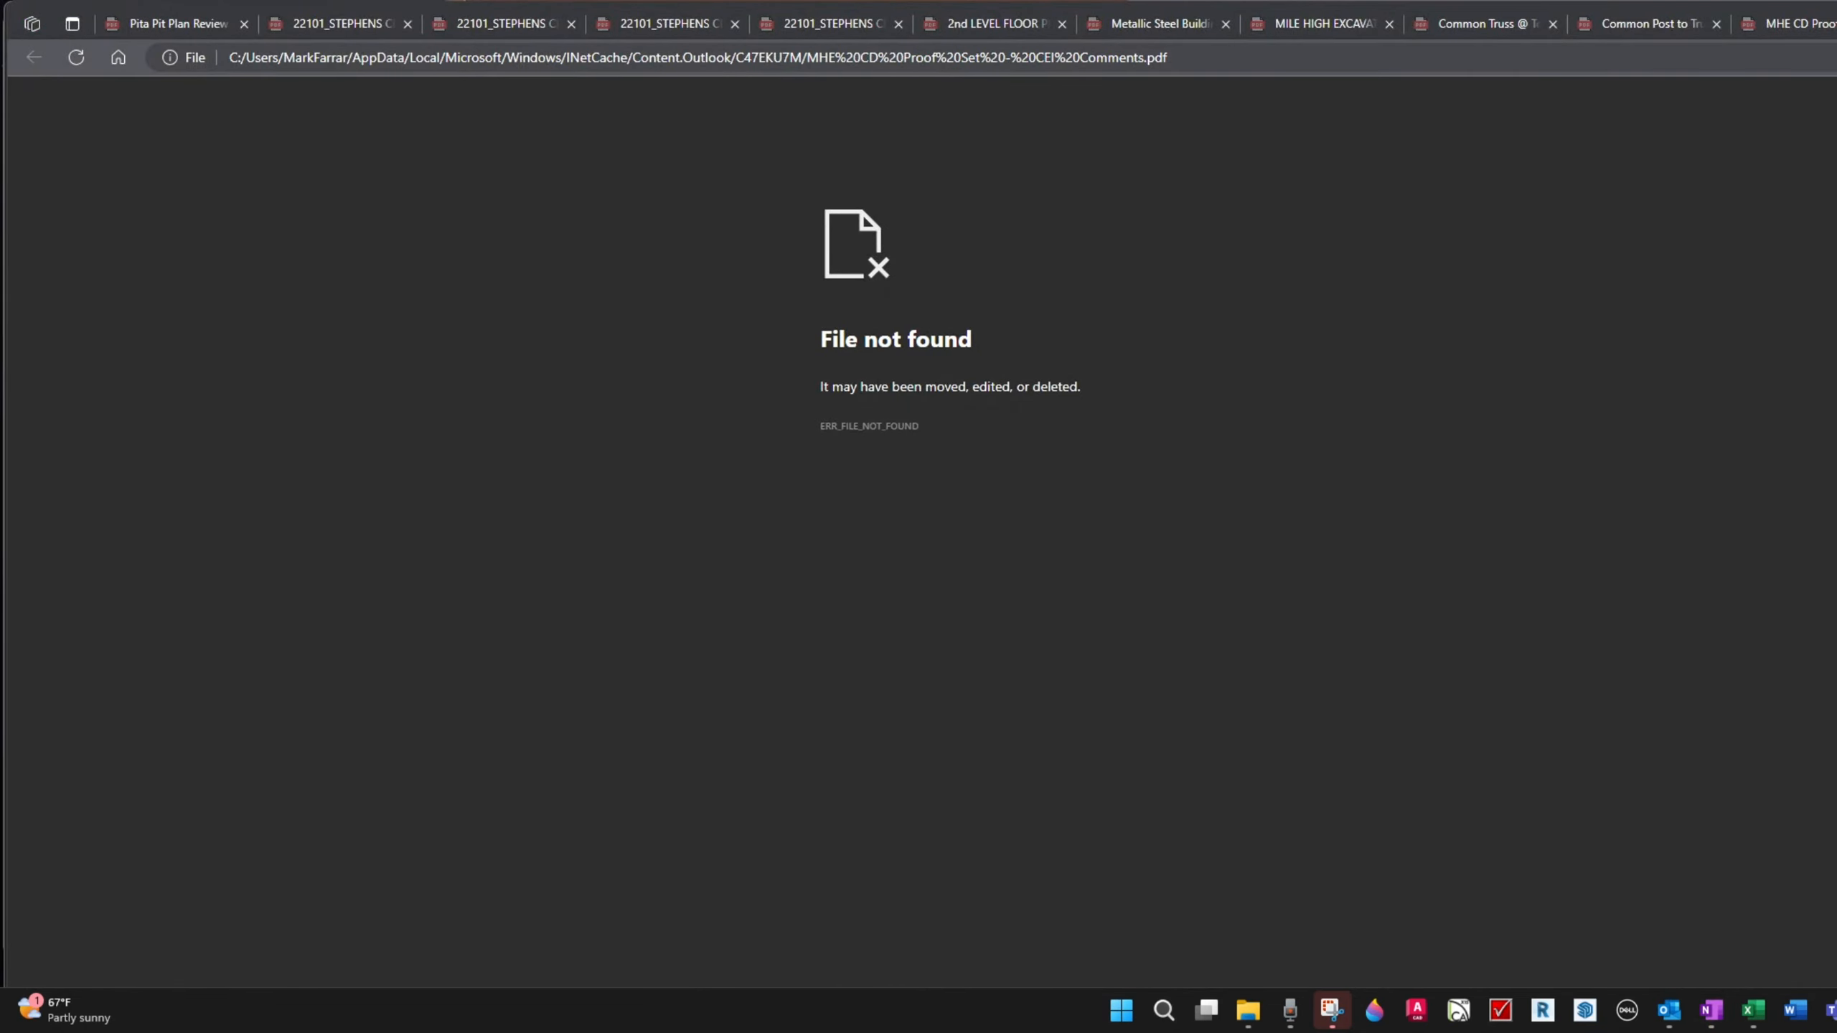
pyautogui.moveTo(239, 5)
pyautogui.mouseDown()
pyautogui.moveTo(1195, 100)
pyautogui.moveTo(1816, 19)
pyautogui.moveTo(1765, 29)
pyautogui.moveTo(1772, 11)
pyautogui.mouseUp()
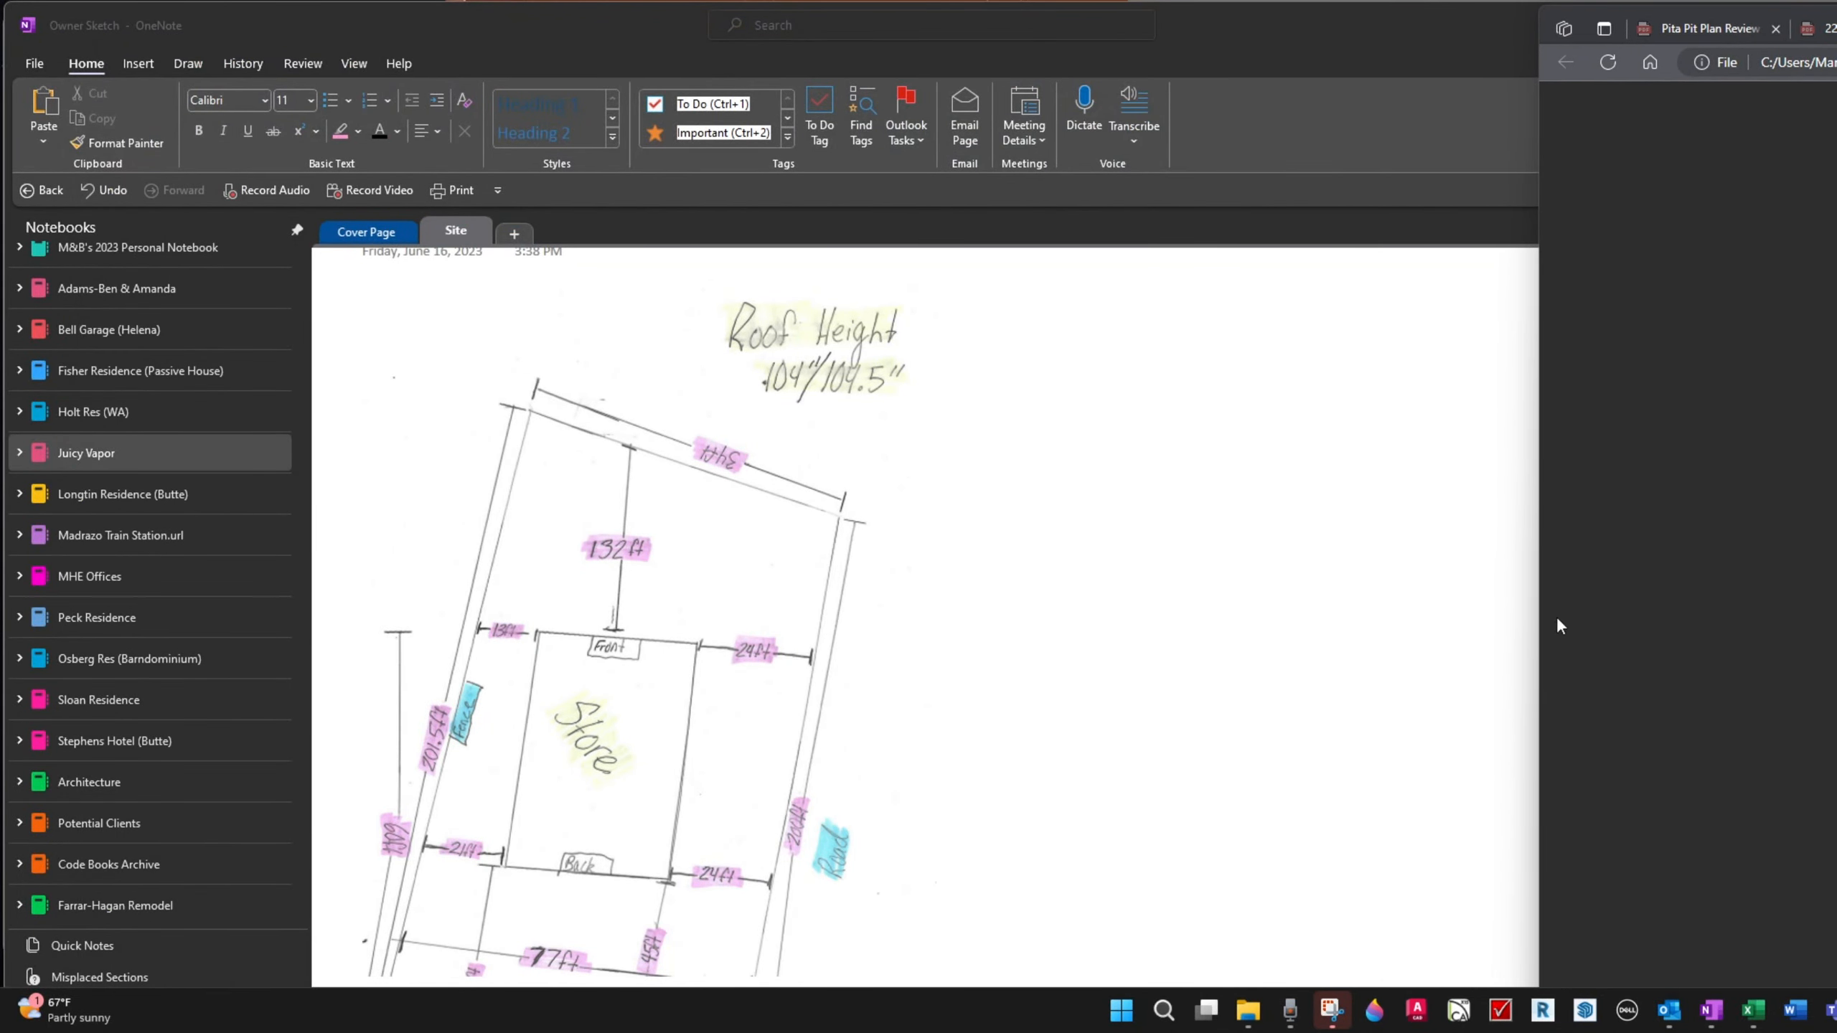
pyautogui.moveTo(1538, 615); pyautogui.dragTo(1835, 618)
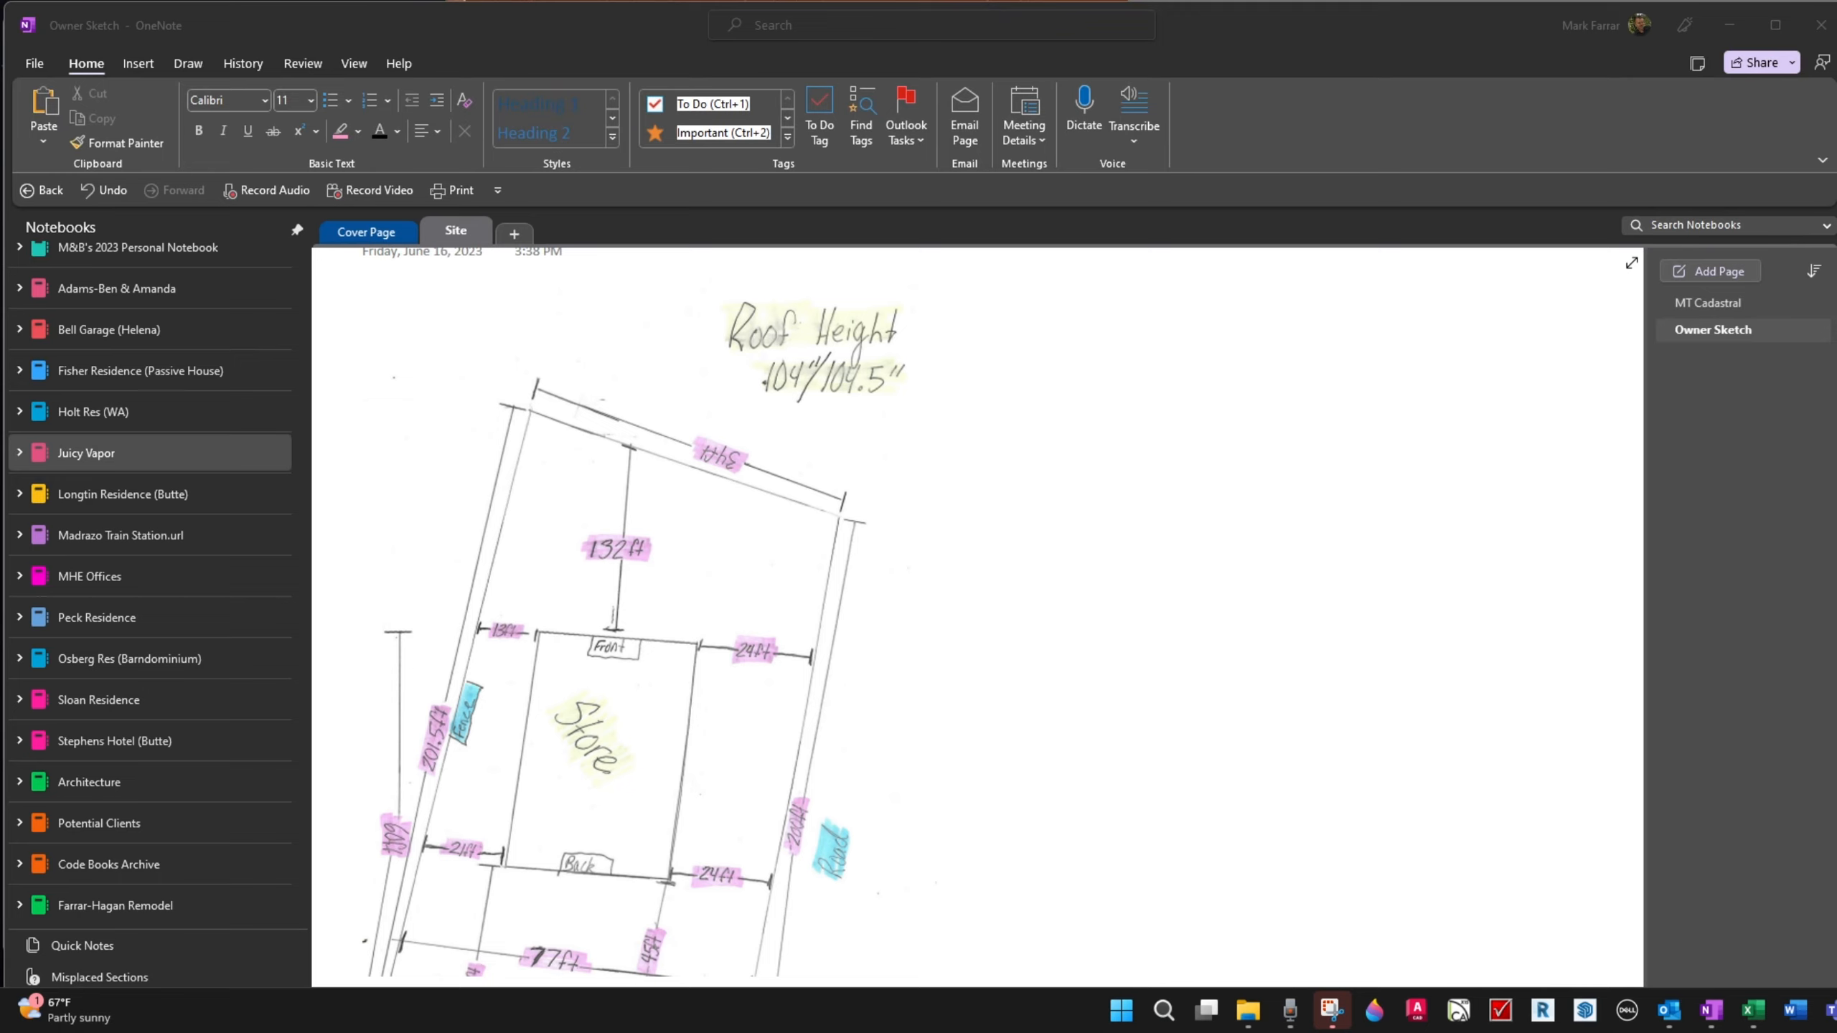
# Step: Add a section named "Concept" to the Juicy Vapor notebook
pyautogui.click(505, 239)
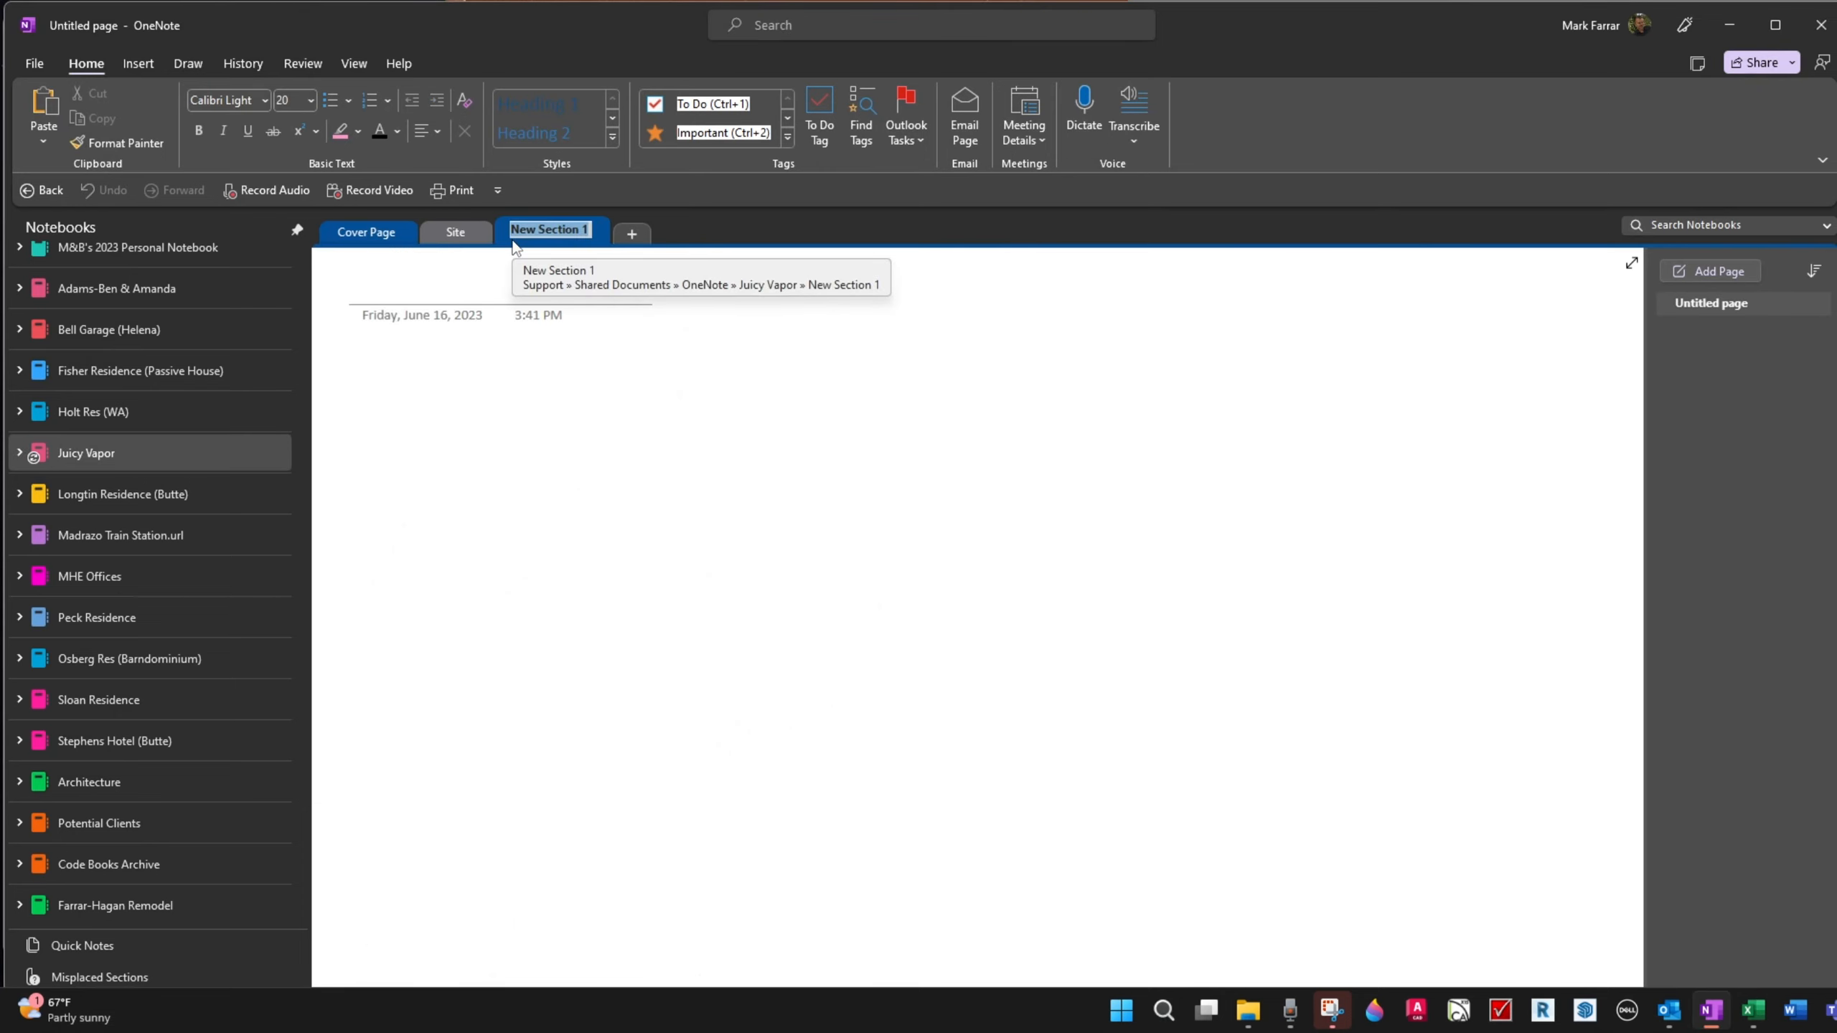
pyautogui.write('Concetp')
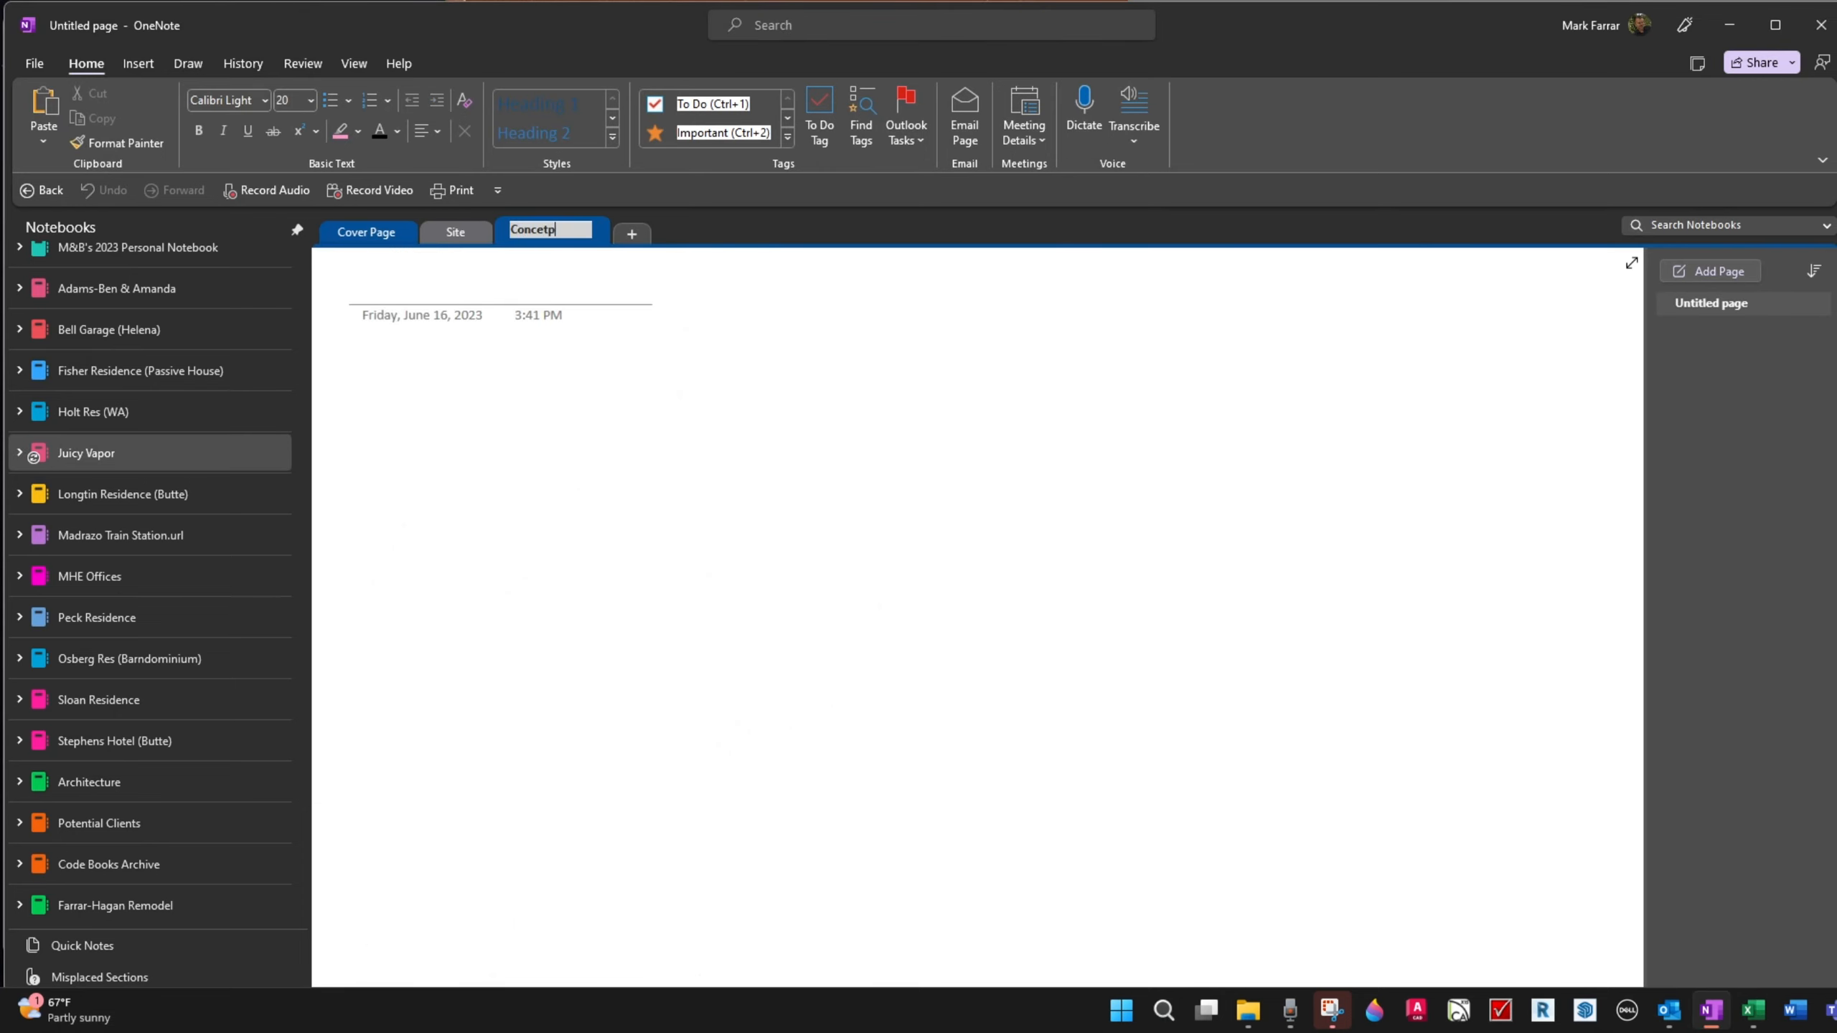
pyautogui.press('BackSpace')
pyautogui.write('pt')
# Step: Title the untitled page in the Concept section "Owner Sketches"
pyautogui.click(410, 288)
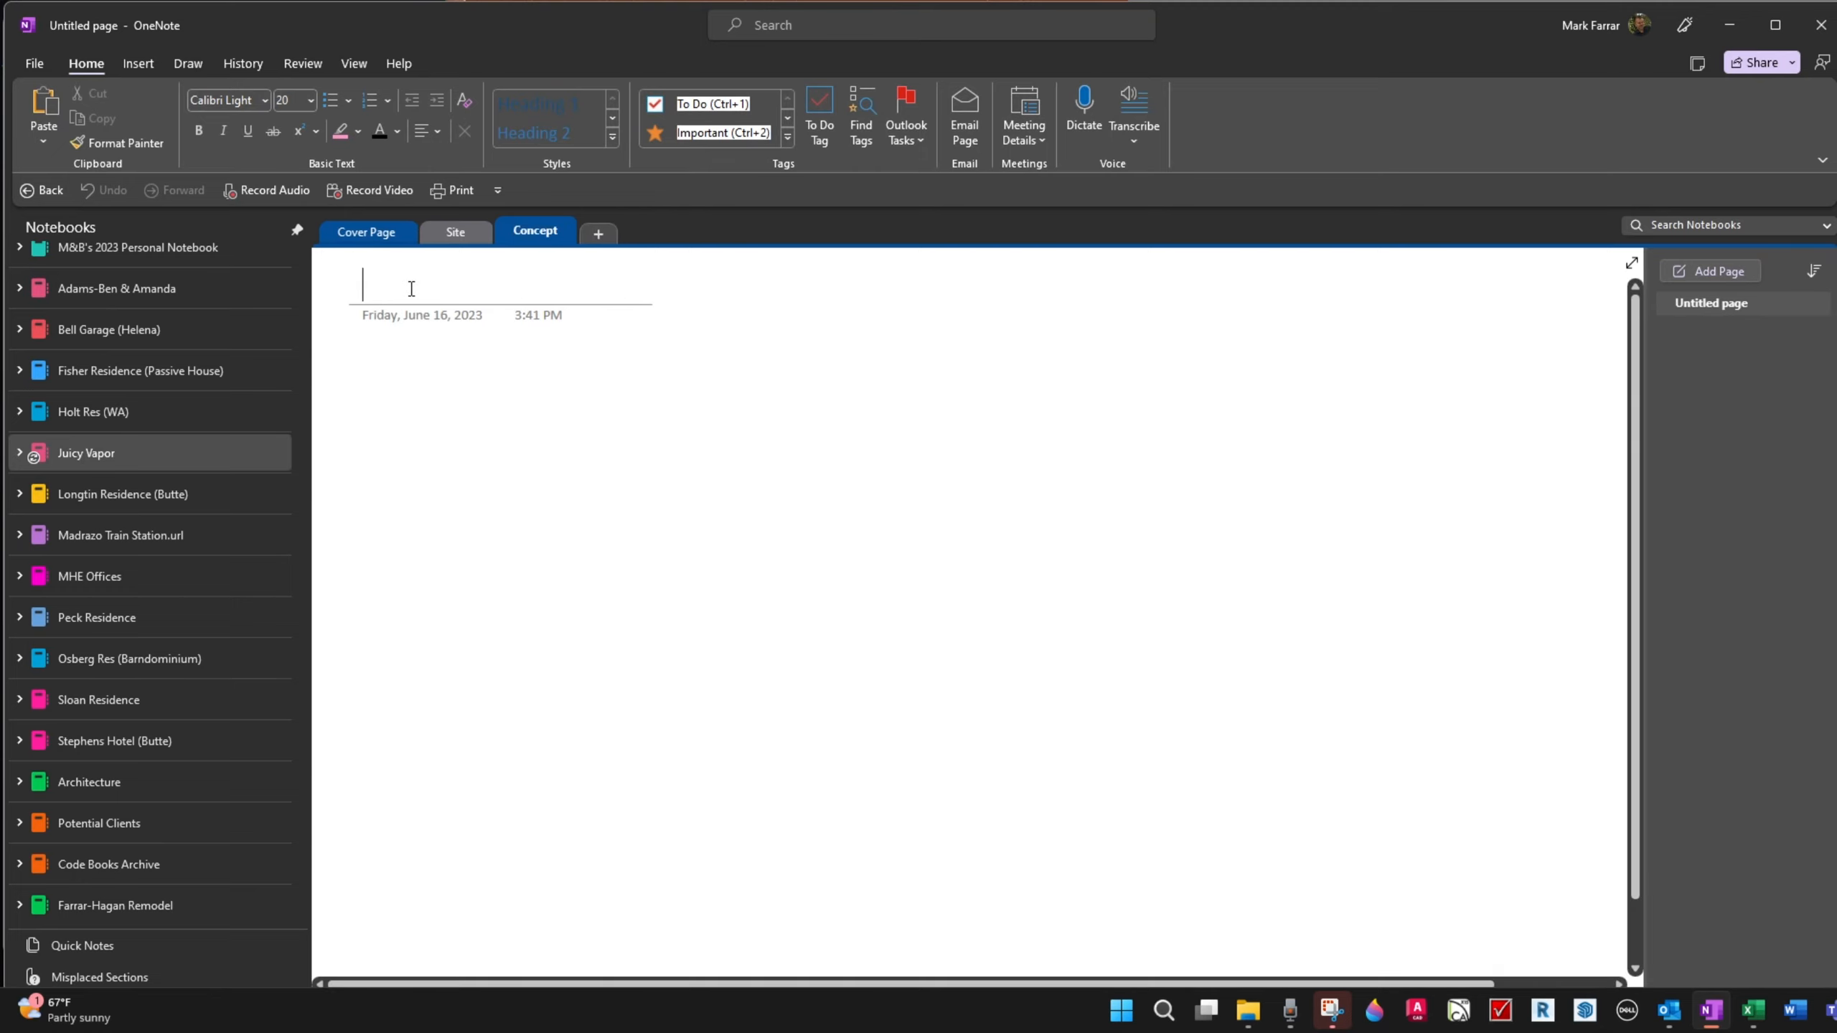
pyautogui.write('Owner')
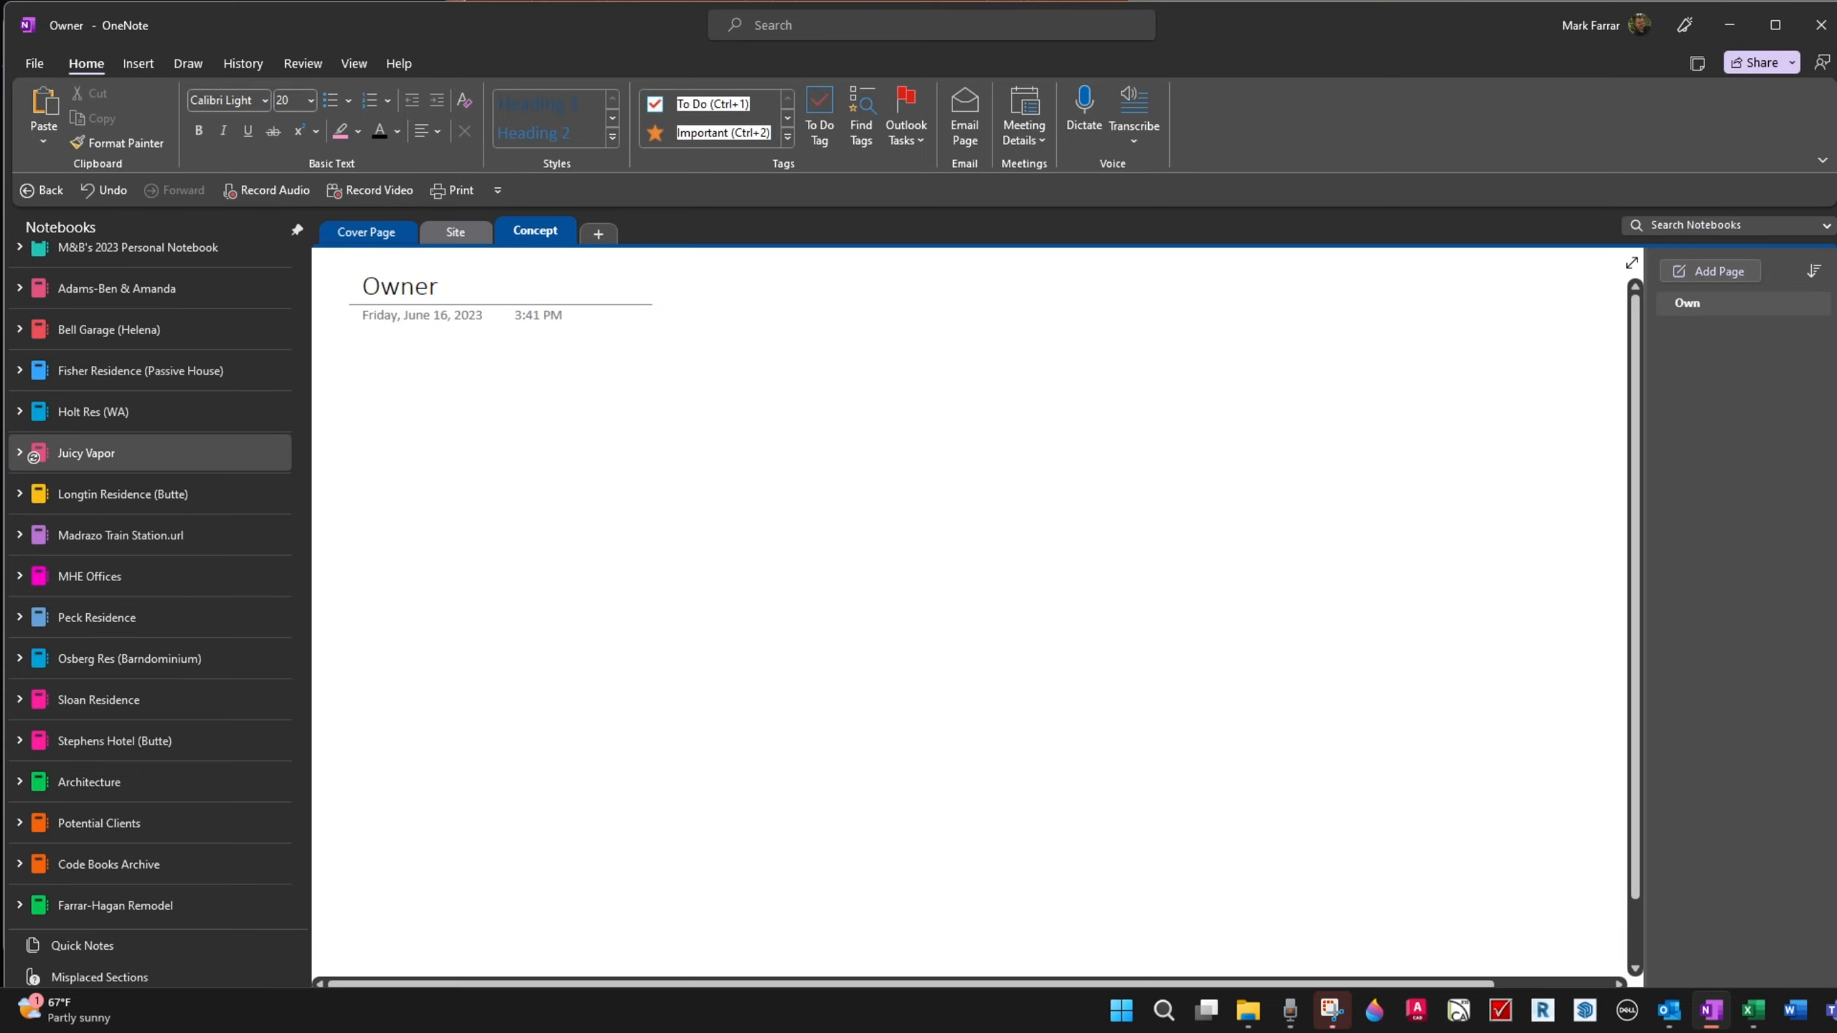
pyautogui.write(' Skt')
pyautogui.write('e')
pyautogui.press('BackSpace')
pyautogui.press('BackSpace')
pyautogui.press('BackSpace')
pyautogui.press('BackSpace')
pyautogui.press('BackSpace')
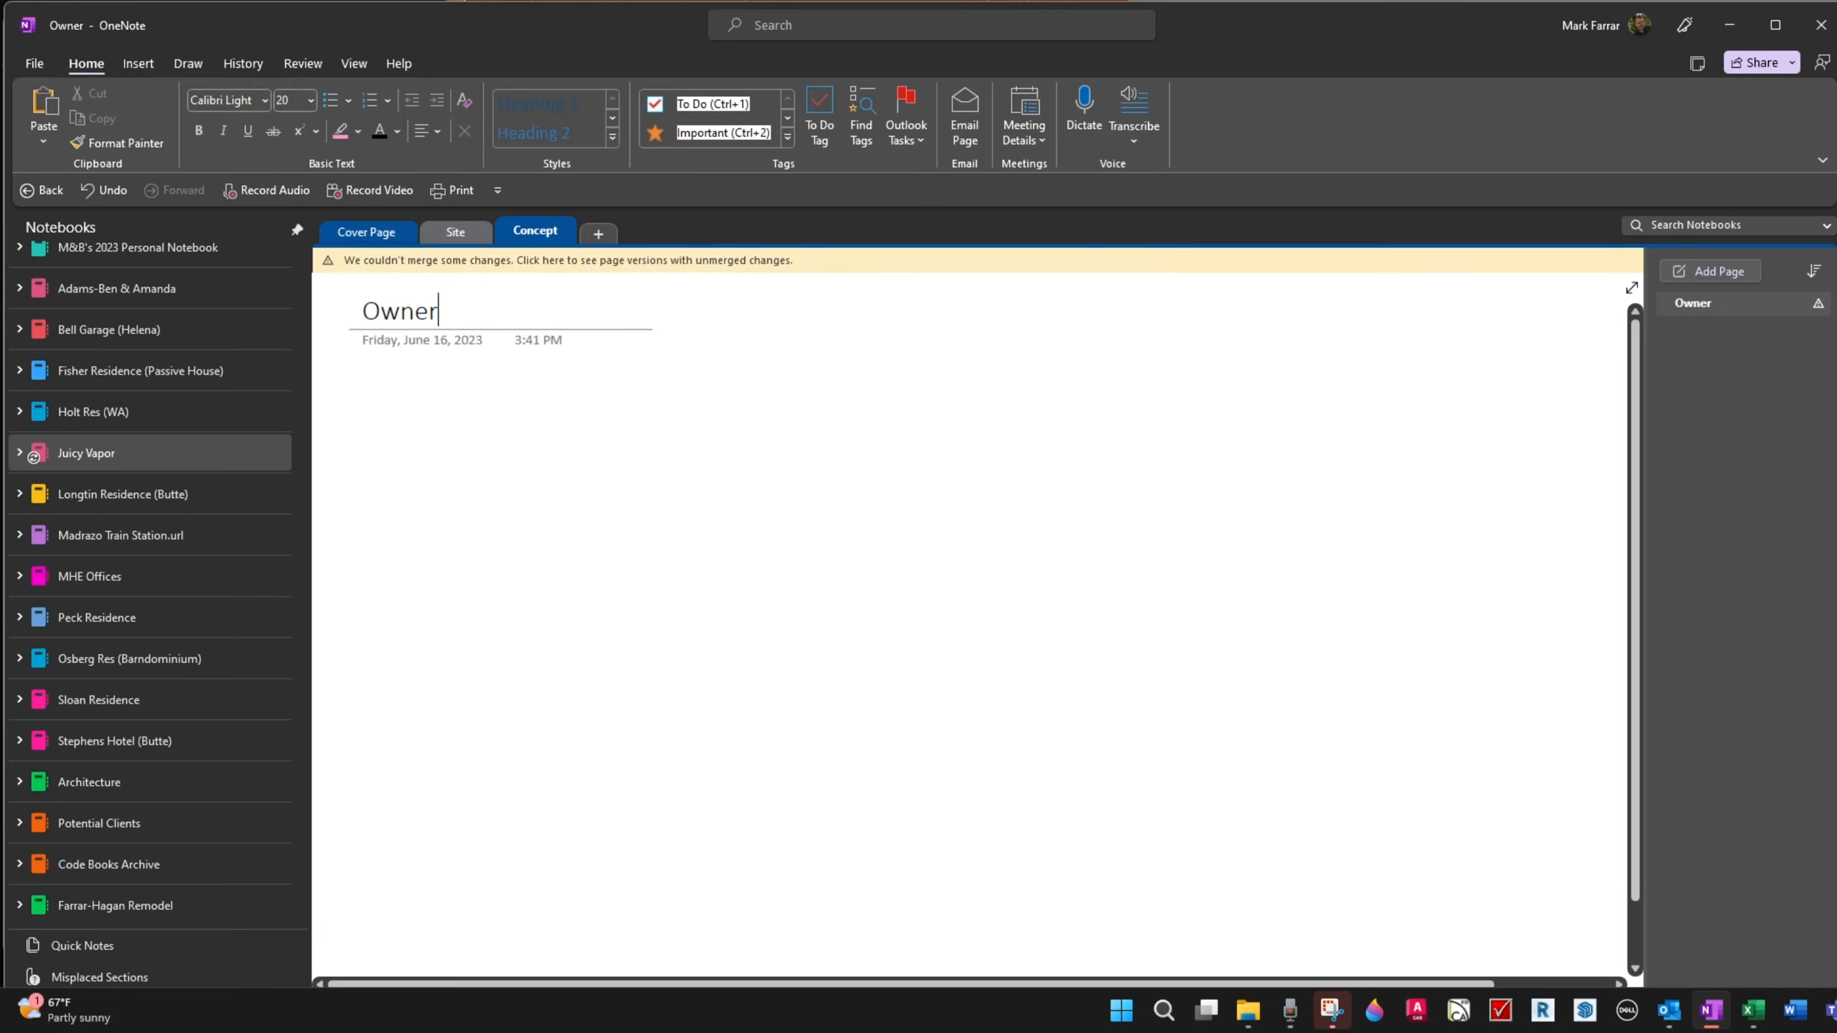
pyautogui.write('Sketch')
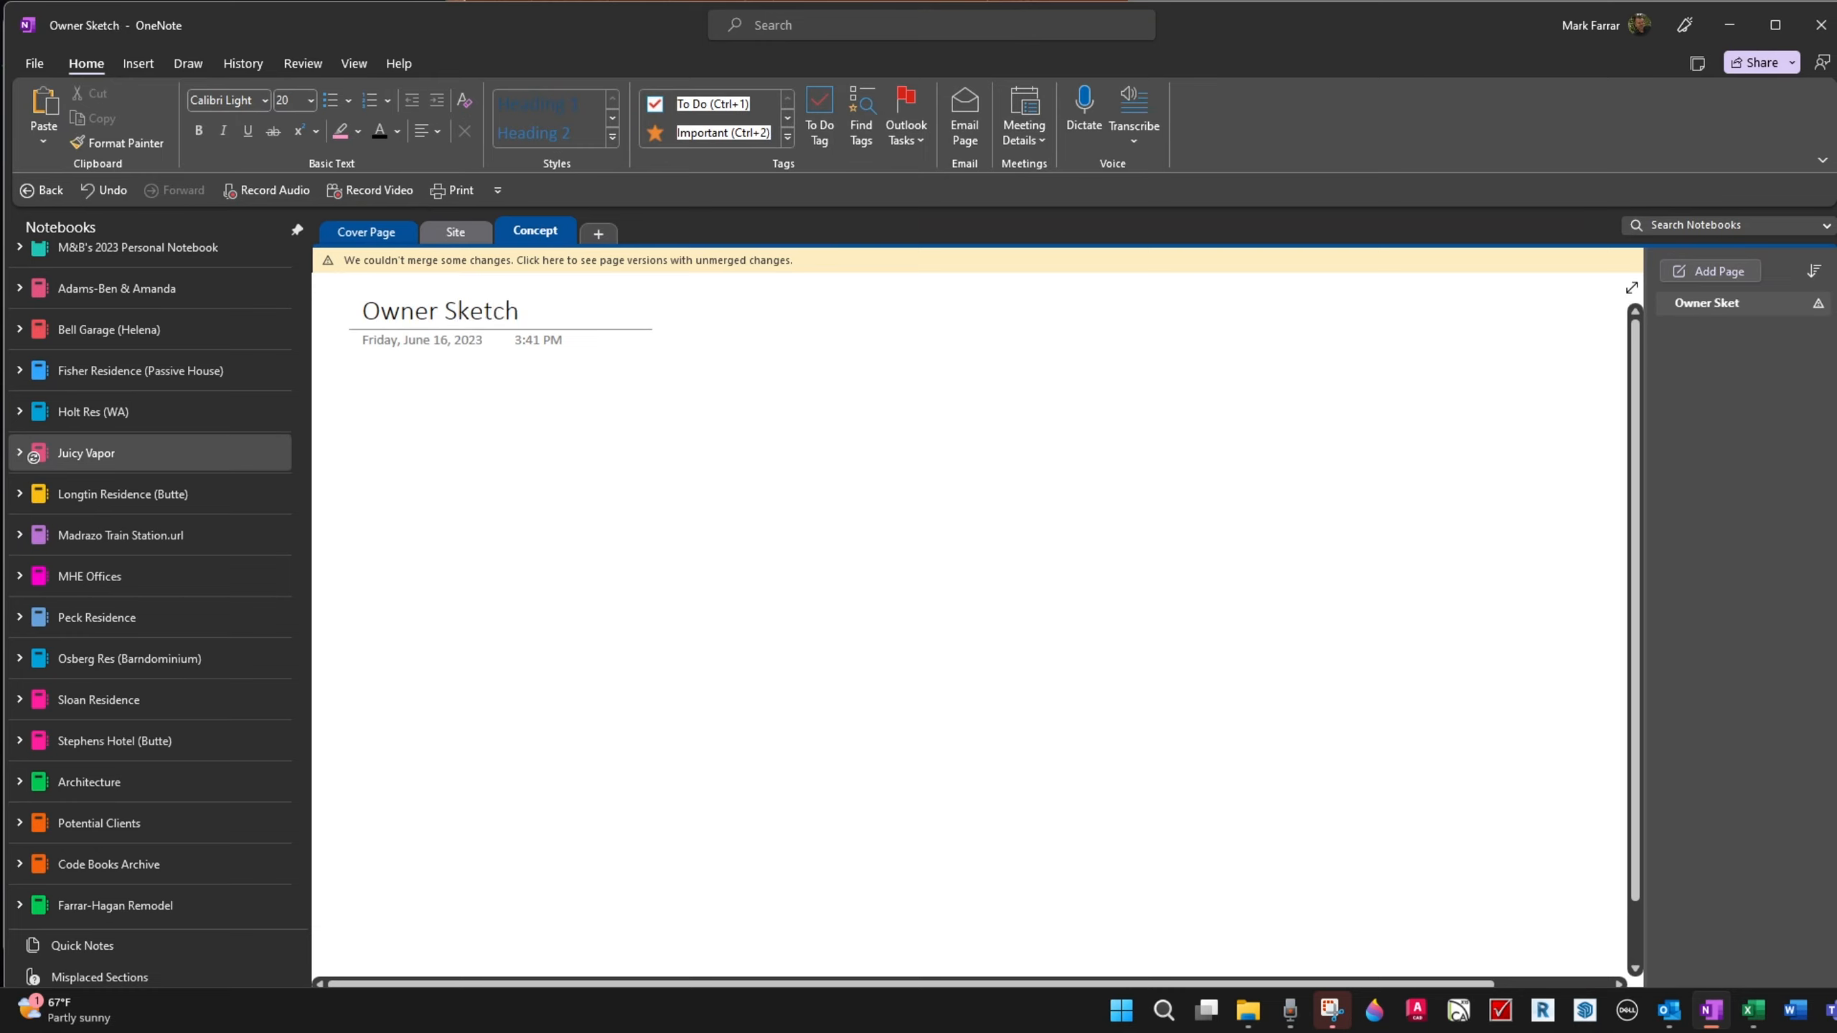
pyautogui.write('es')
# Step: Capture the east-facing elevation sketch with Snipping Tool and paste it below the Owner Sketches title
pyautogui.click(1332, 1010)
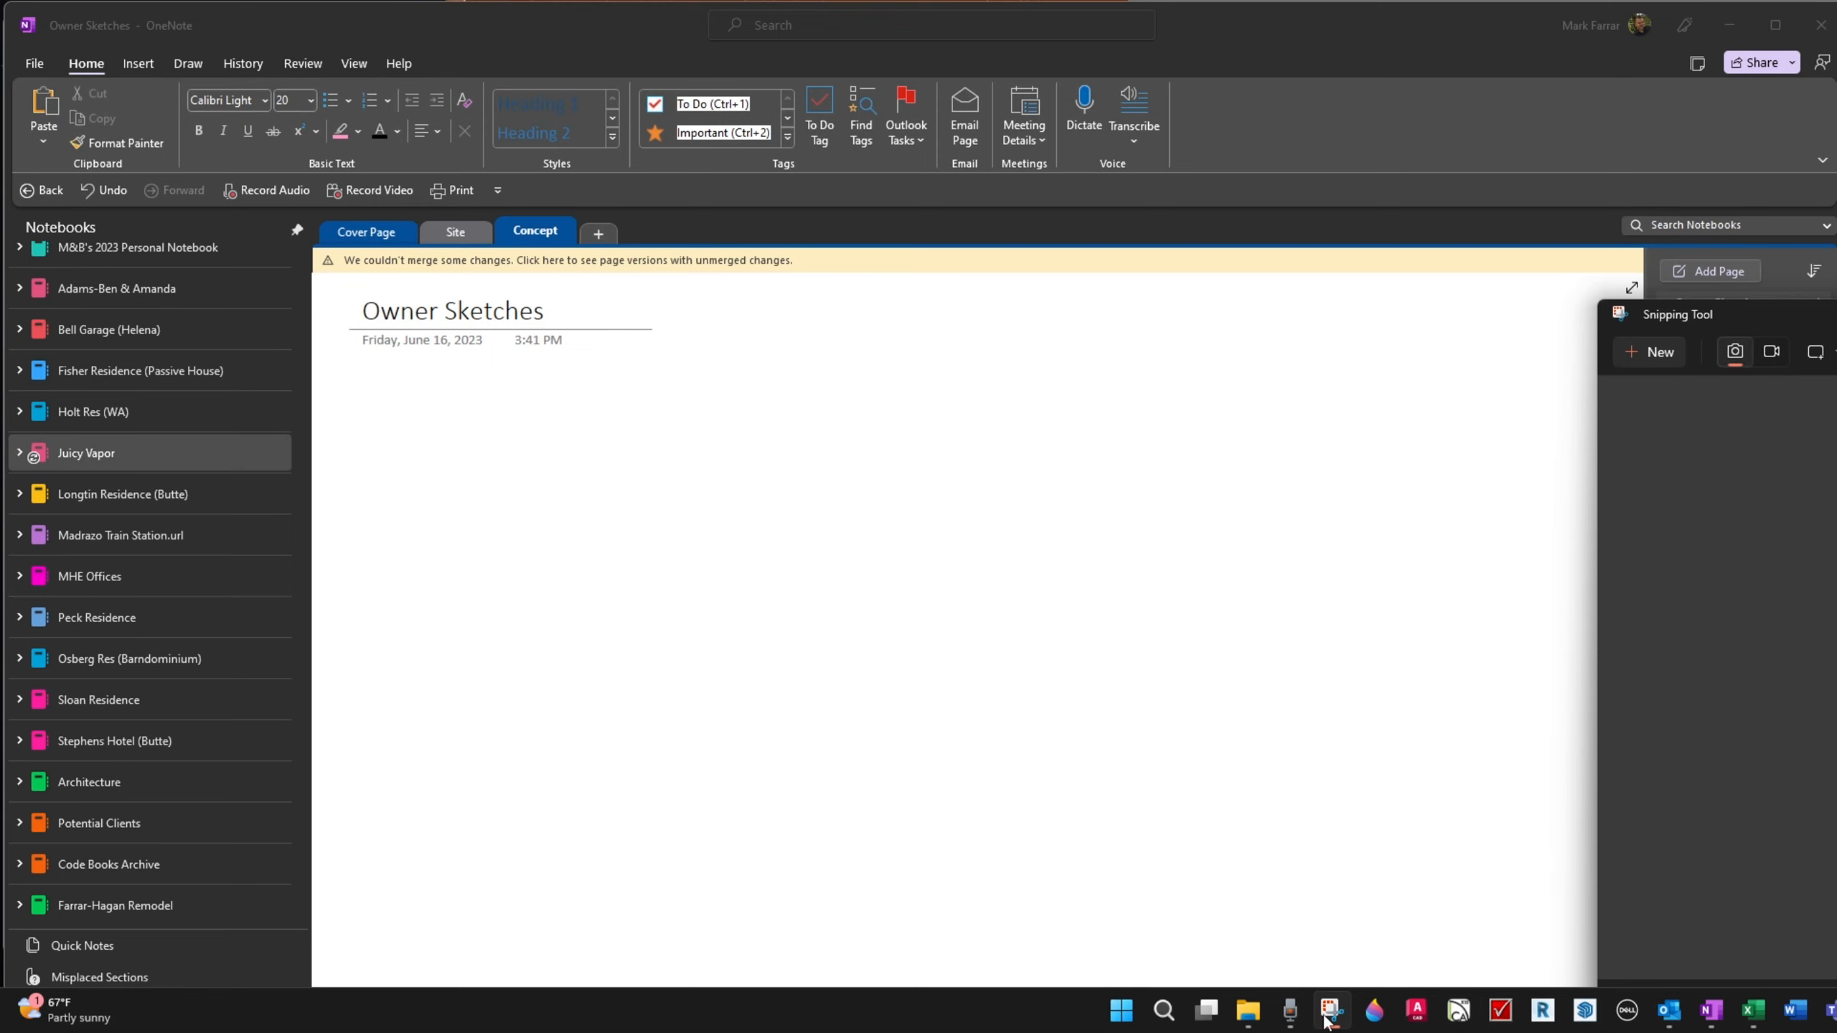
pyautogui.click(1656, 351)
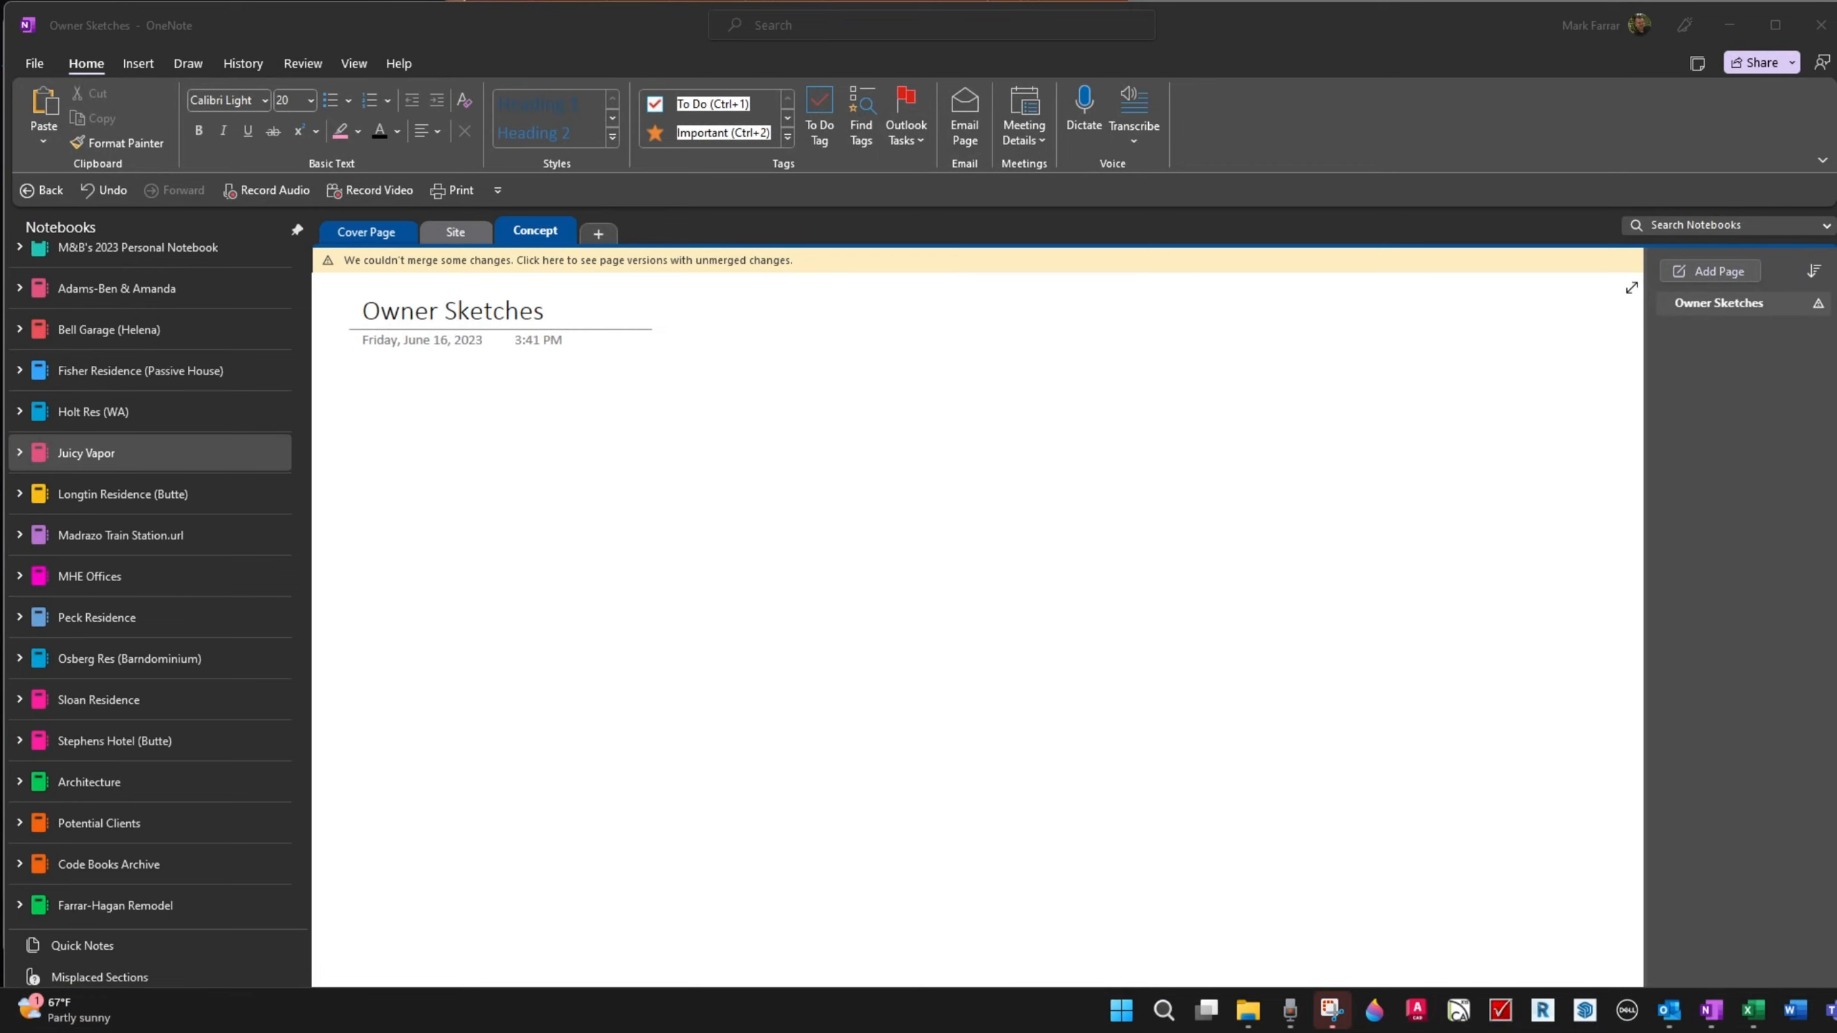
pyautogui.click(357, 381)
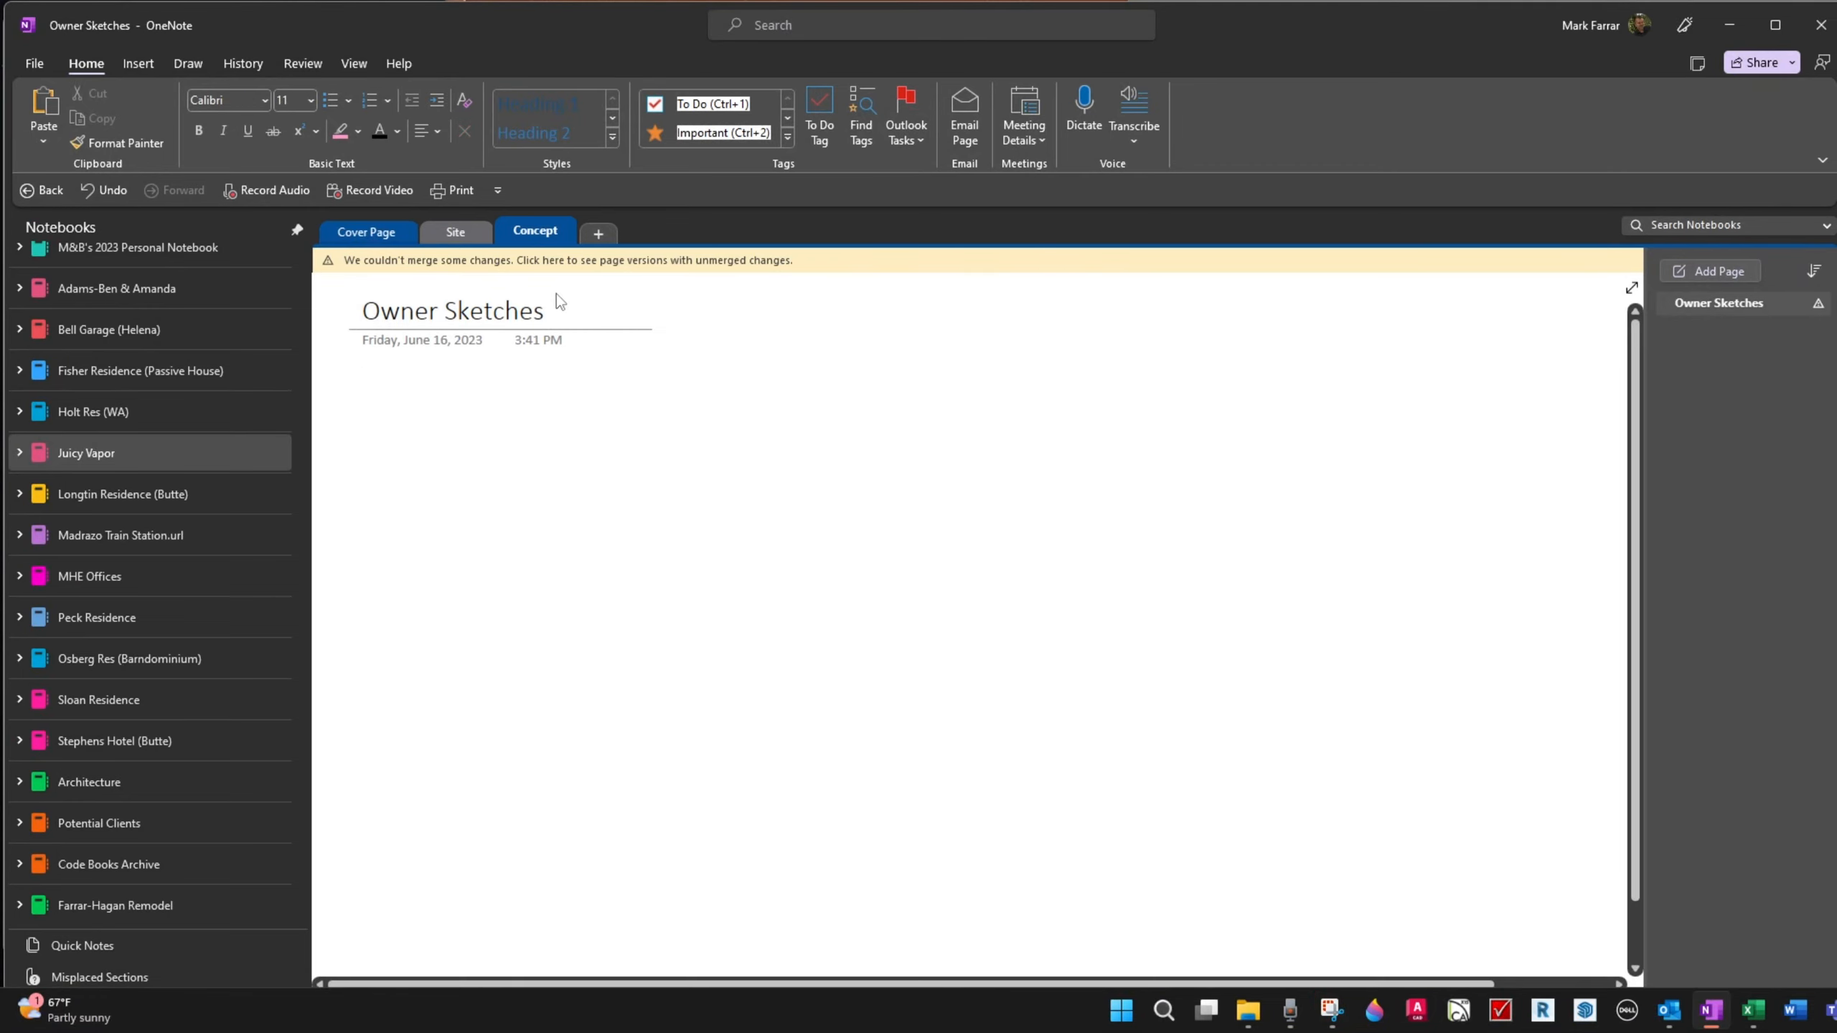
pyautogui.hotkey('ctrl', 'v')
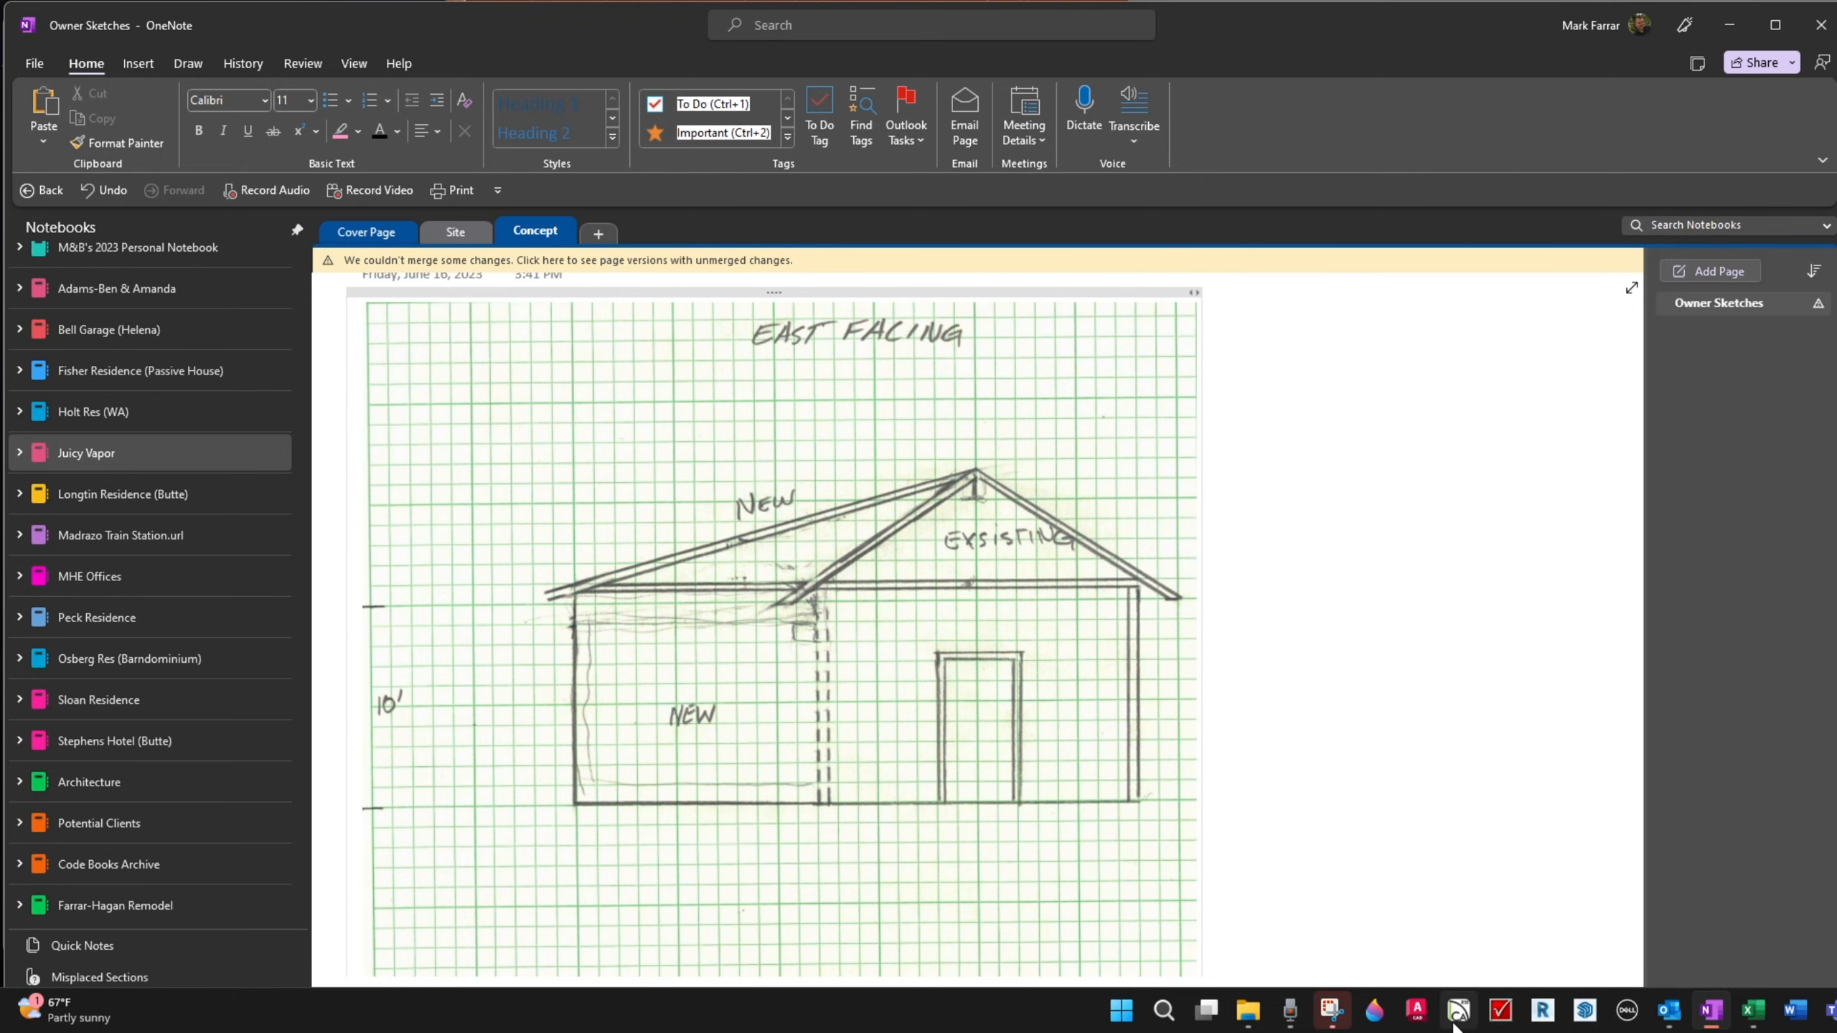
# Step: Take another screen capture with Snipping Tool and return to the start of the Owner Sketches page
pyautogui.click(1333, 1011)
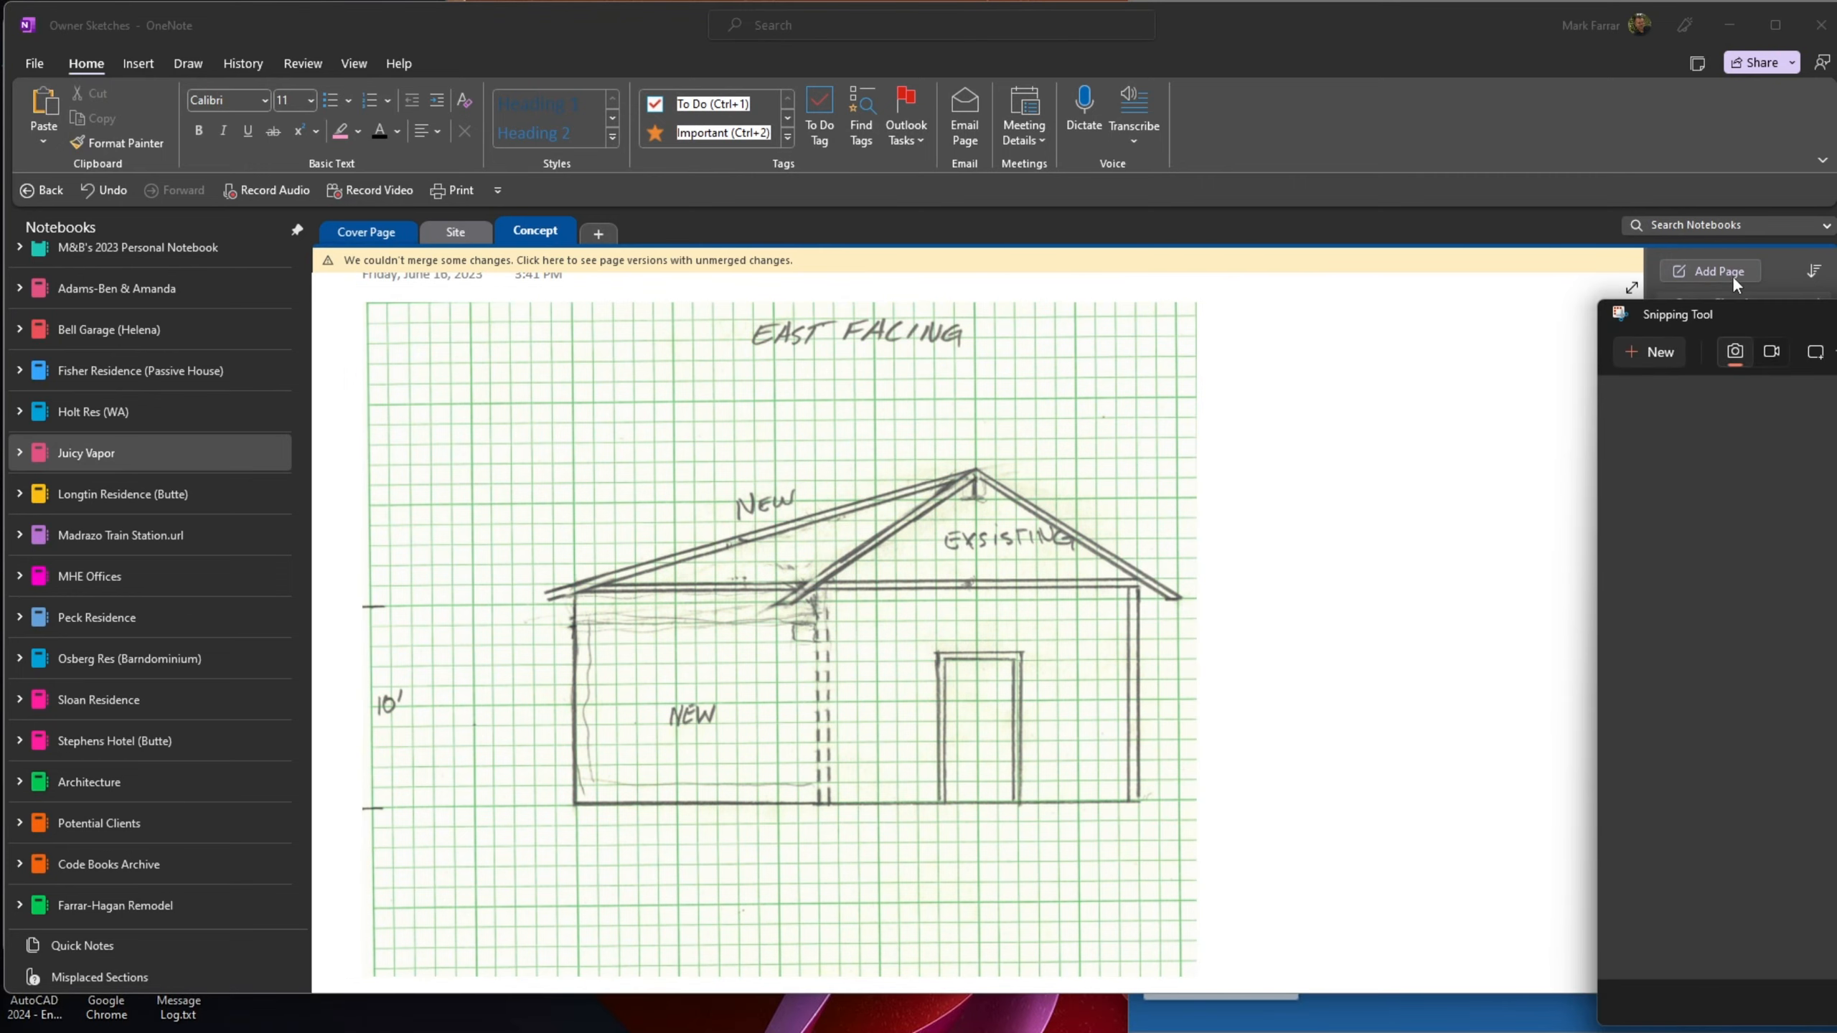
pyautogui.click(1656, 352)
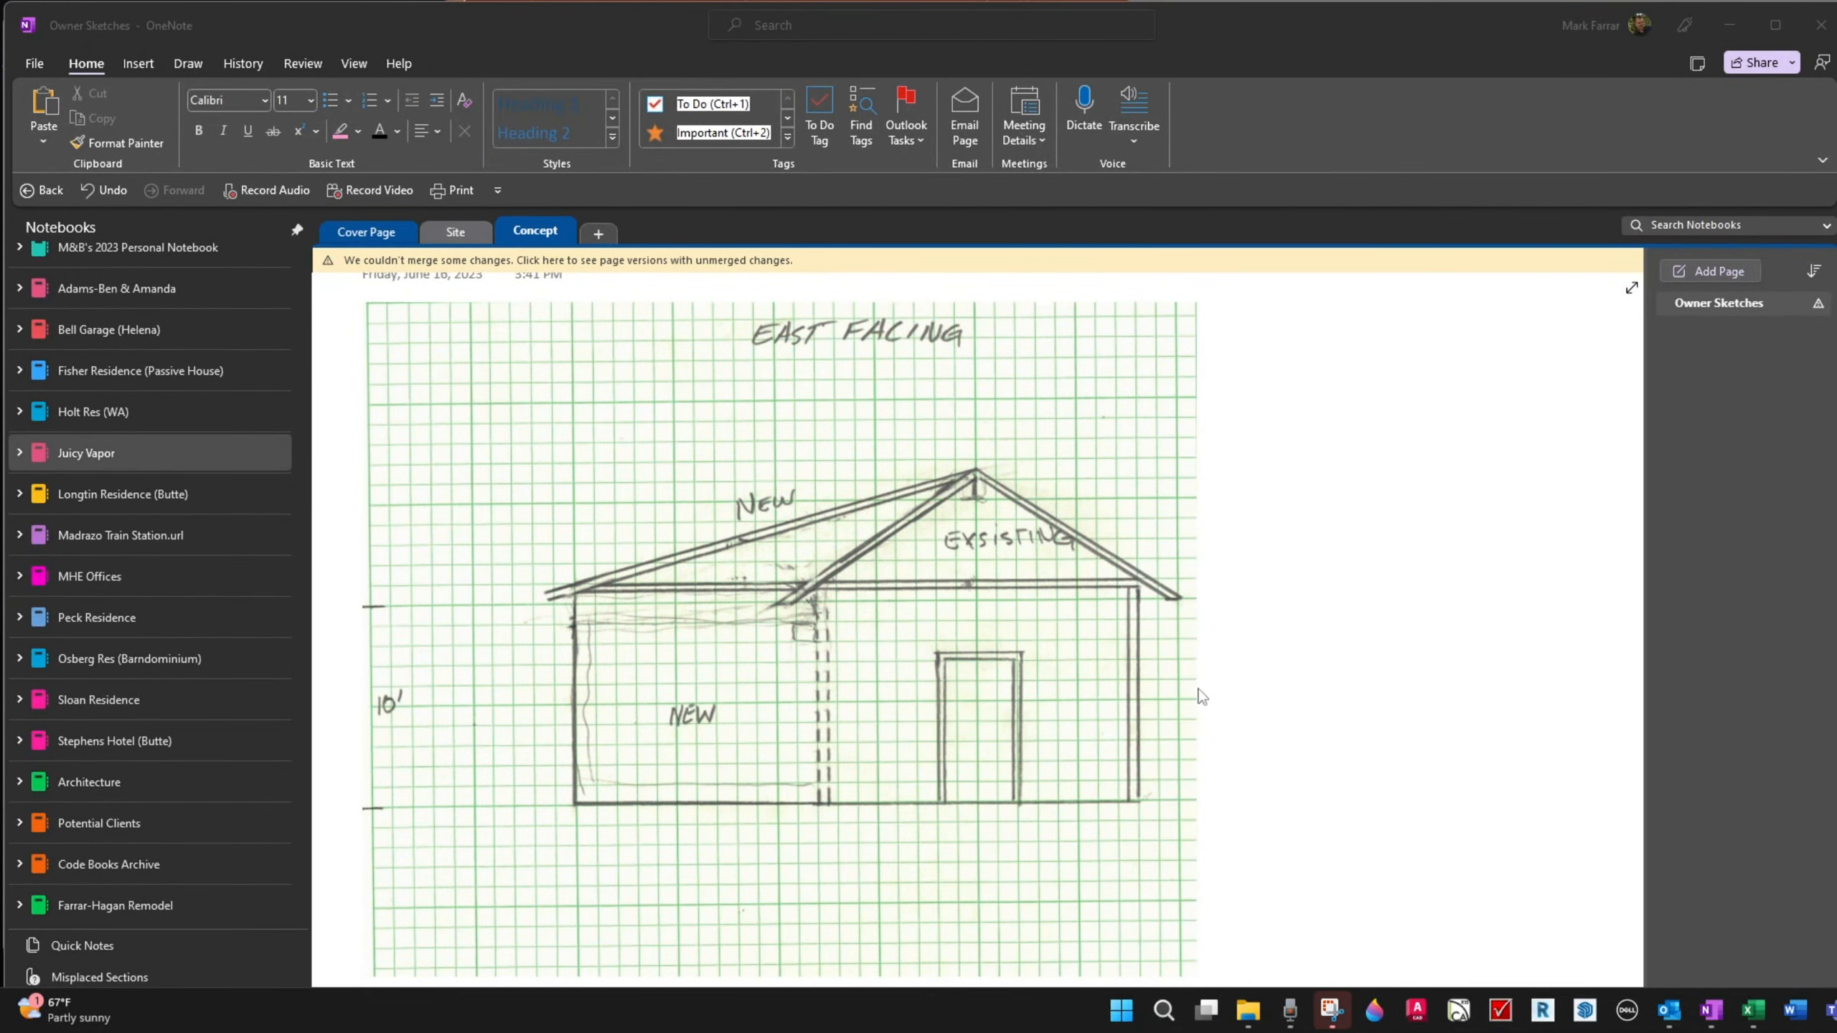
pyautogui.scroll(-5, 1188, 574)
pyautogui.scroll(6, 1188, 574)
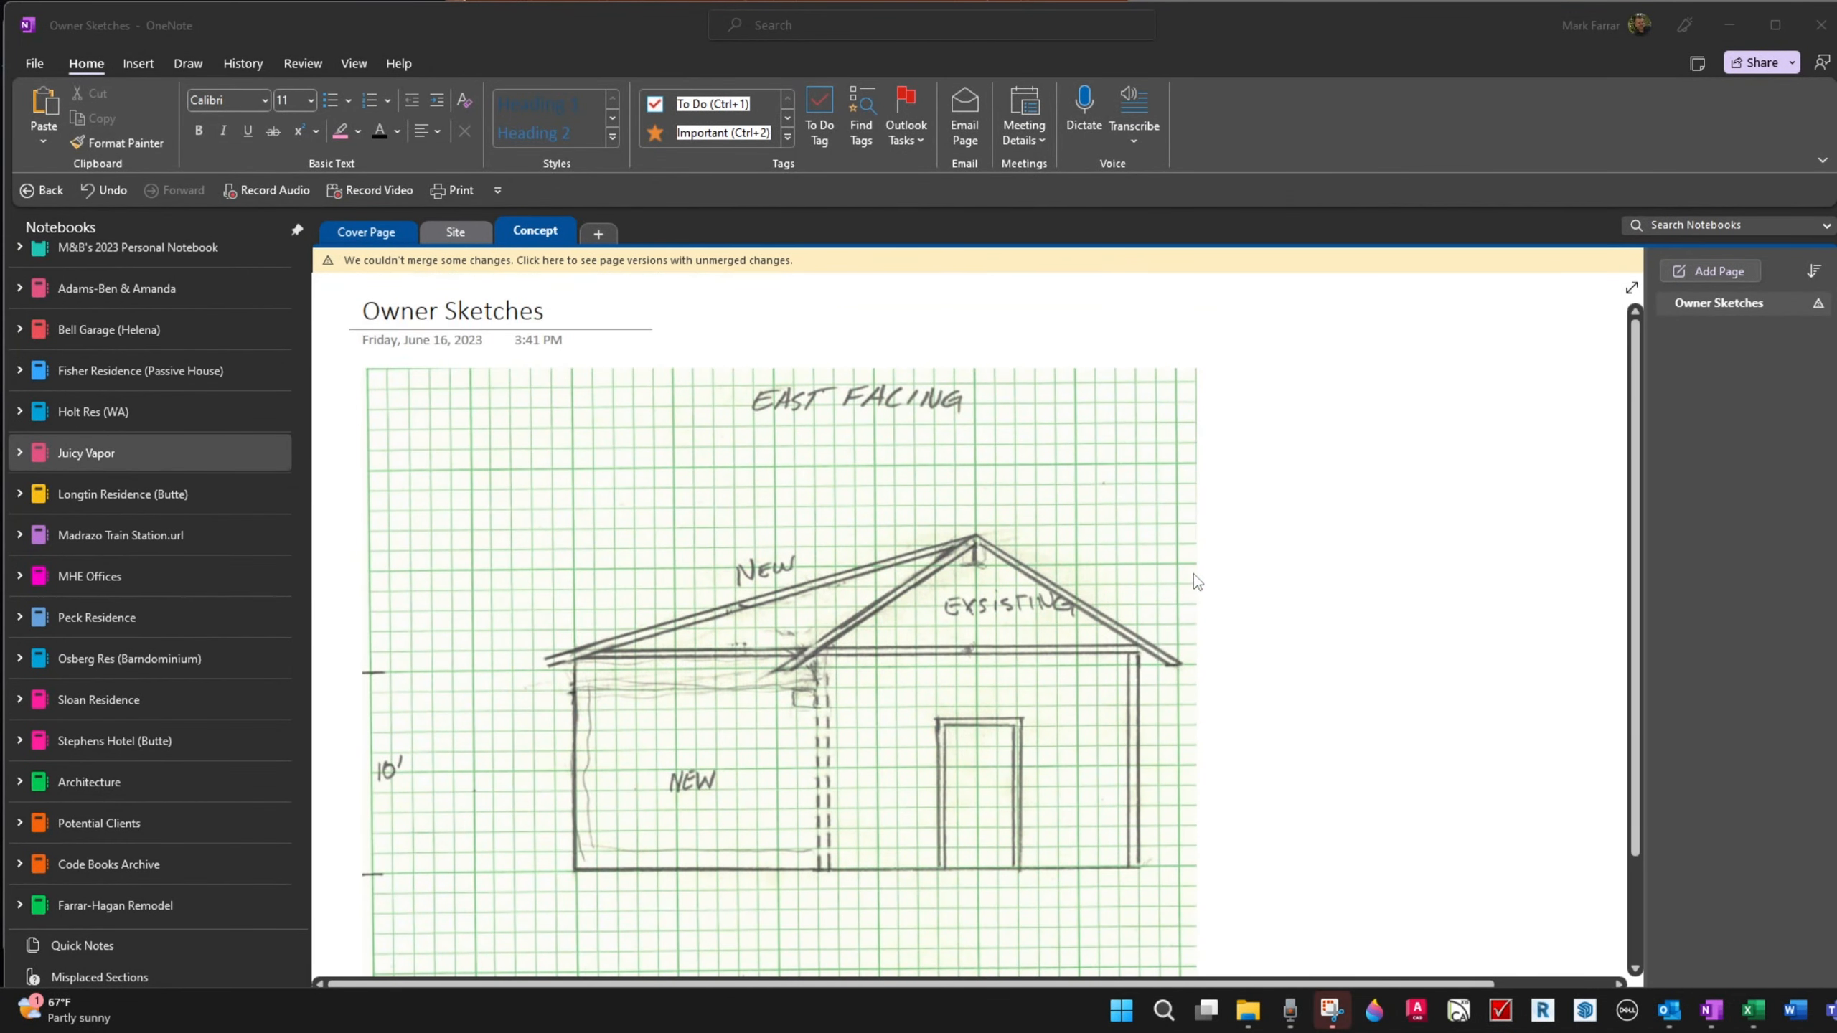
# Step: Add a page titled "South Elev" to the Concept section
pyautogui.click(1691, 271)
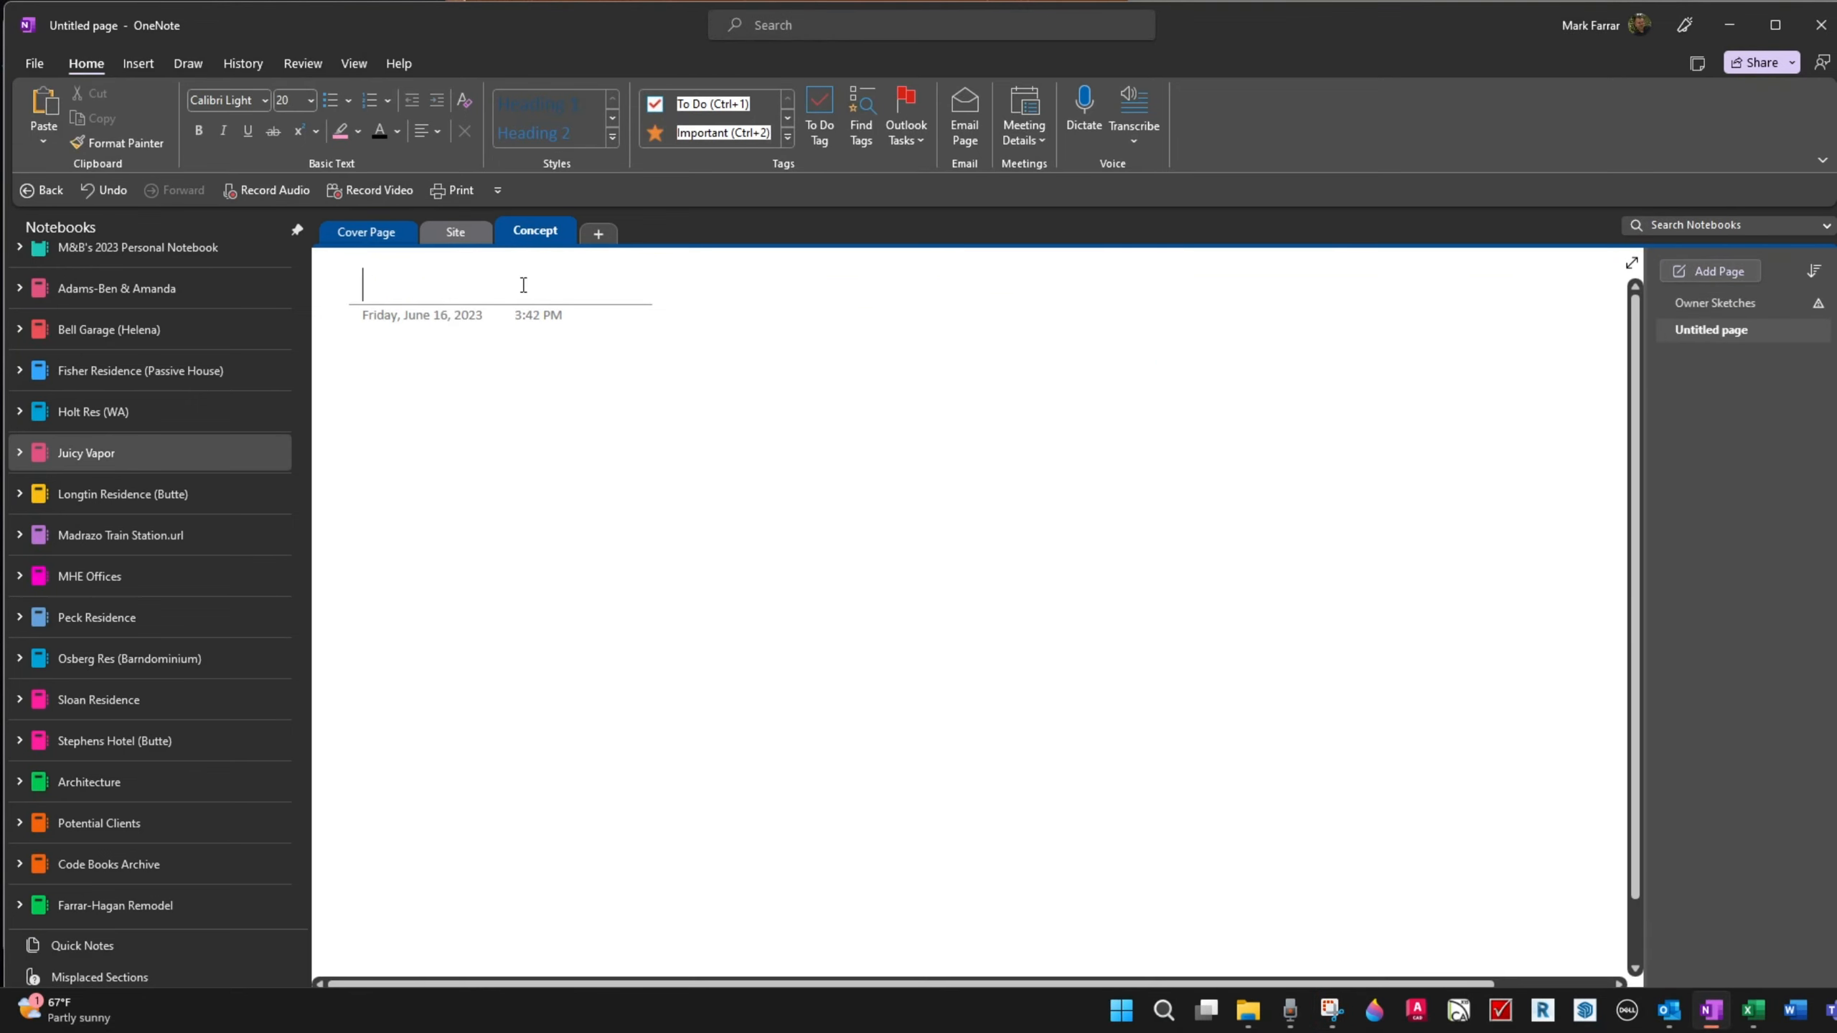
pyautogui.write('So')
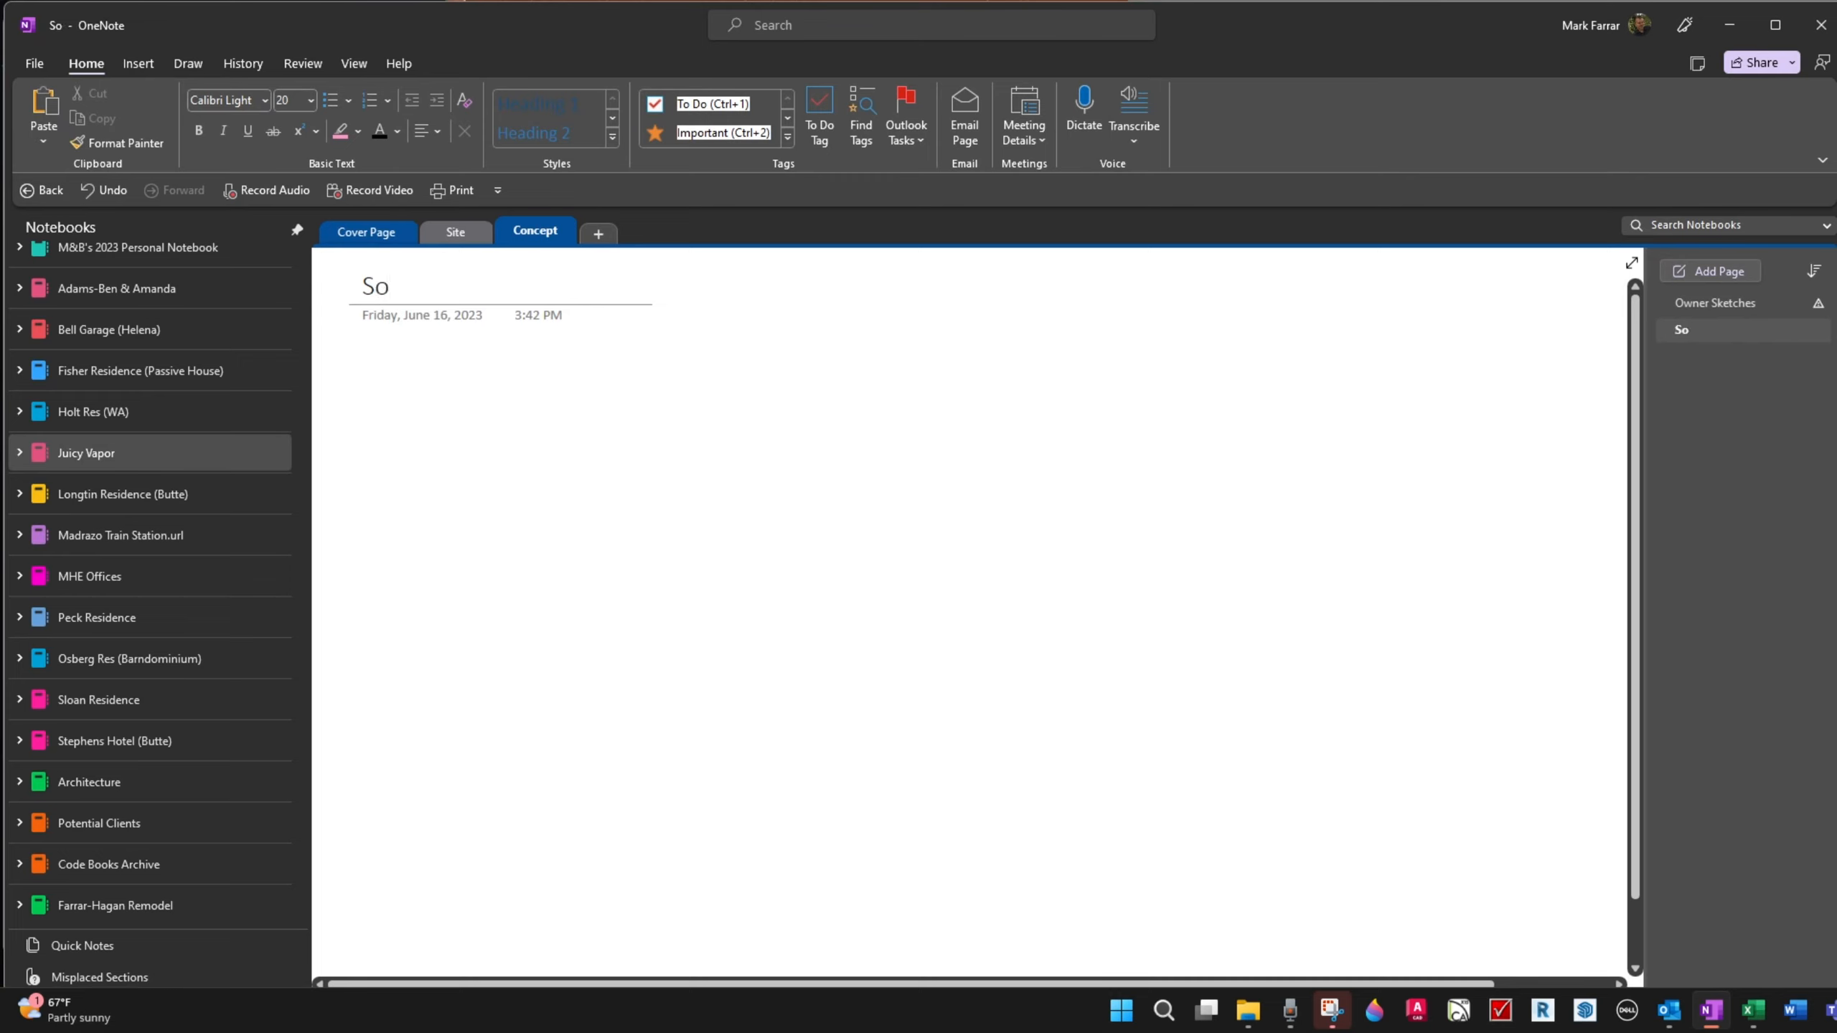
pyautogui.write('uth Elev')
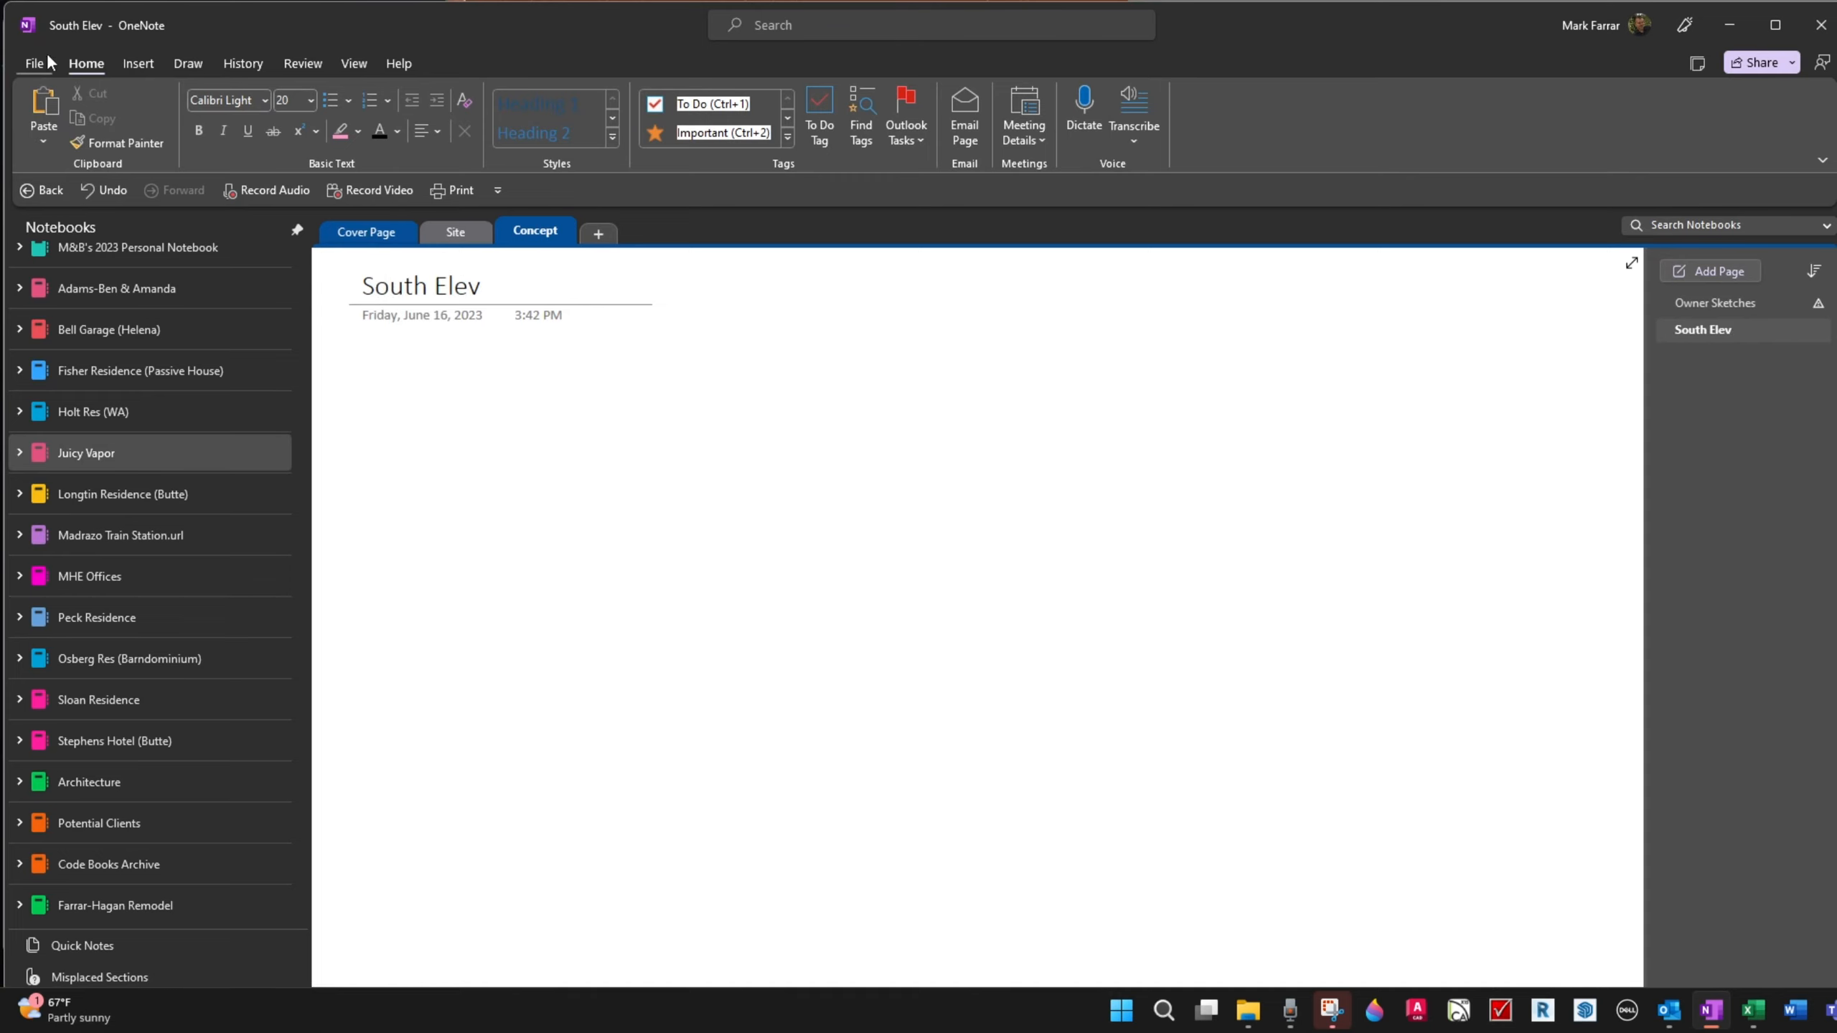
# Step: Paste the captured south-facing elevation sketch onto the South Elev page and make that page a subpage of Owner Sketches
pyautogui.click(362, 362)
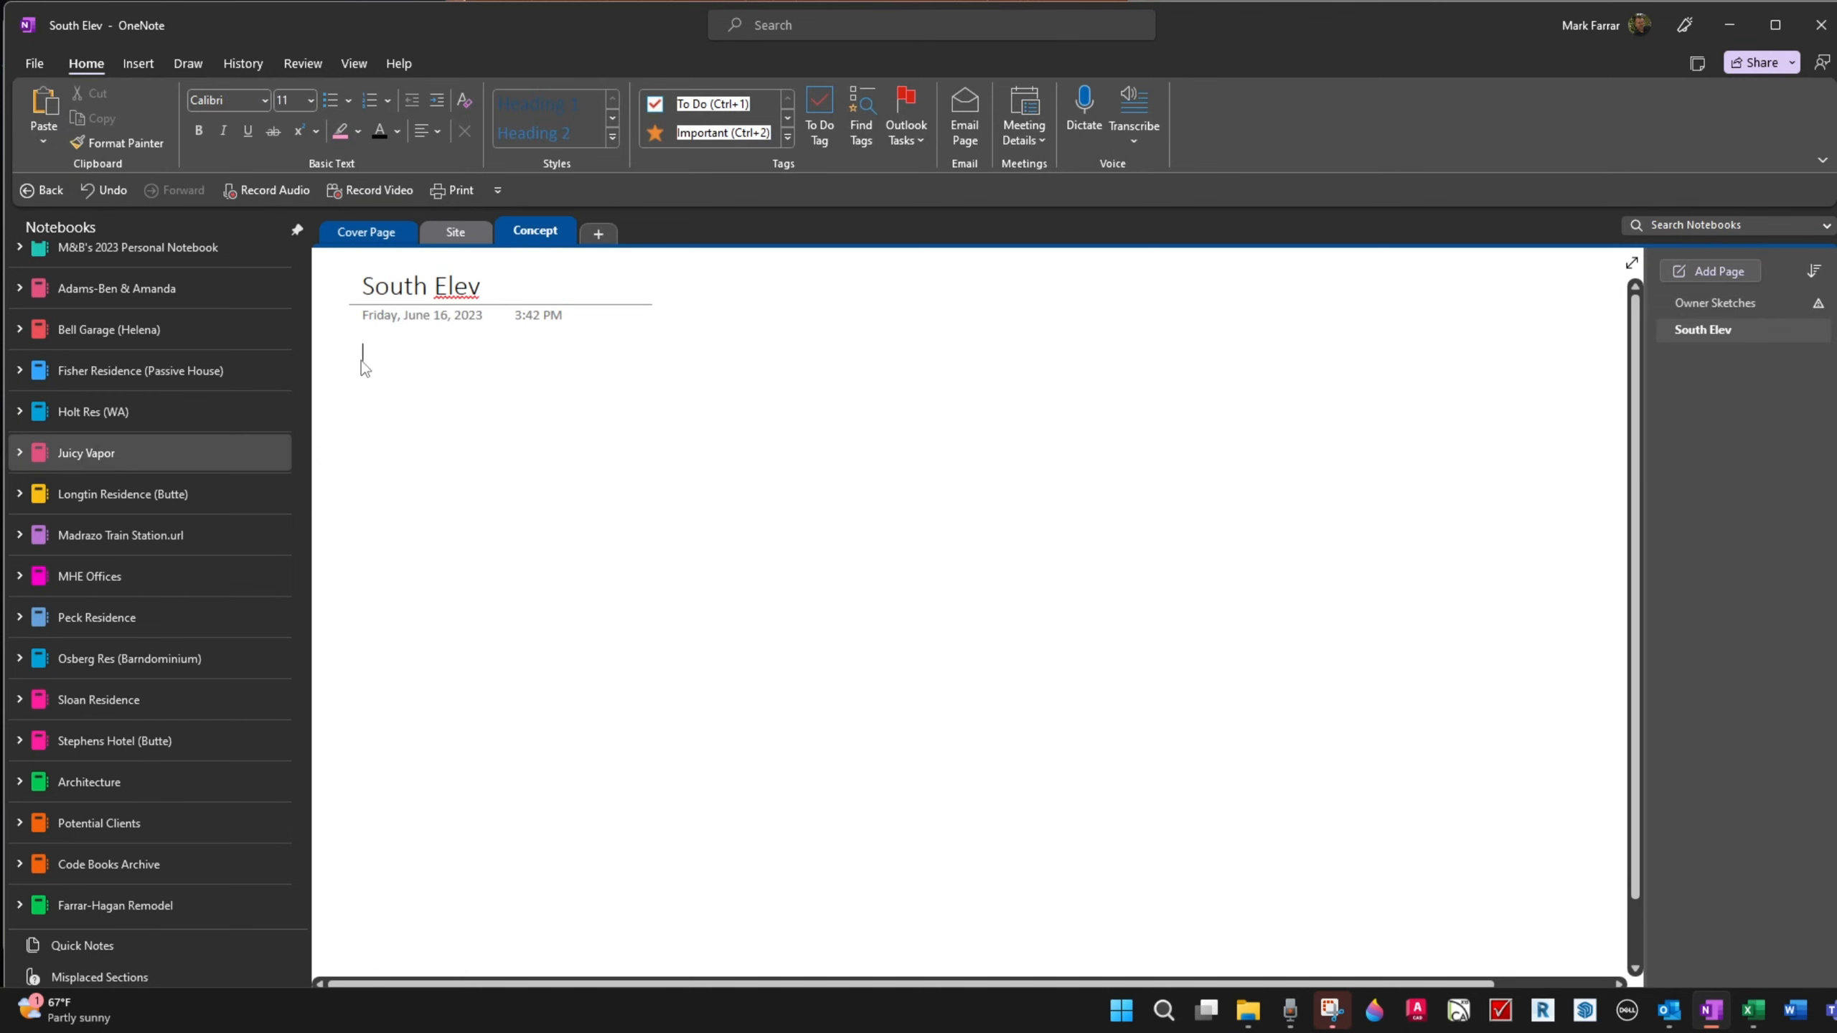
pyautogui.hotkey('ctrl', 'v')
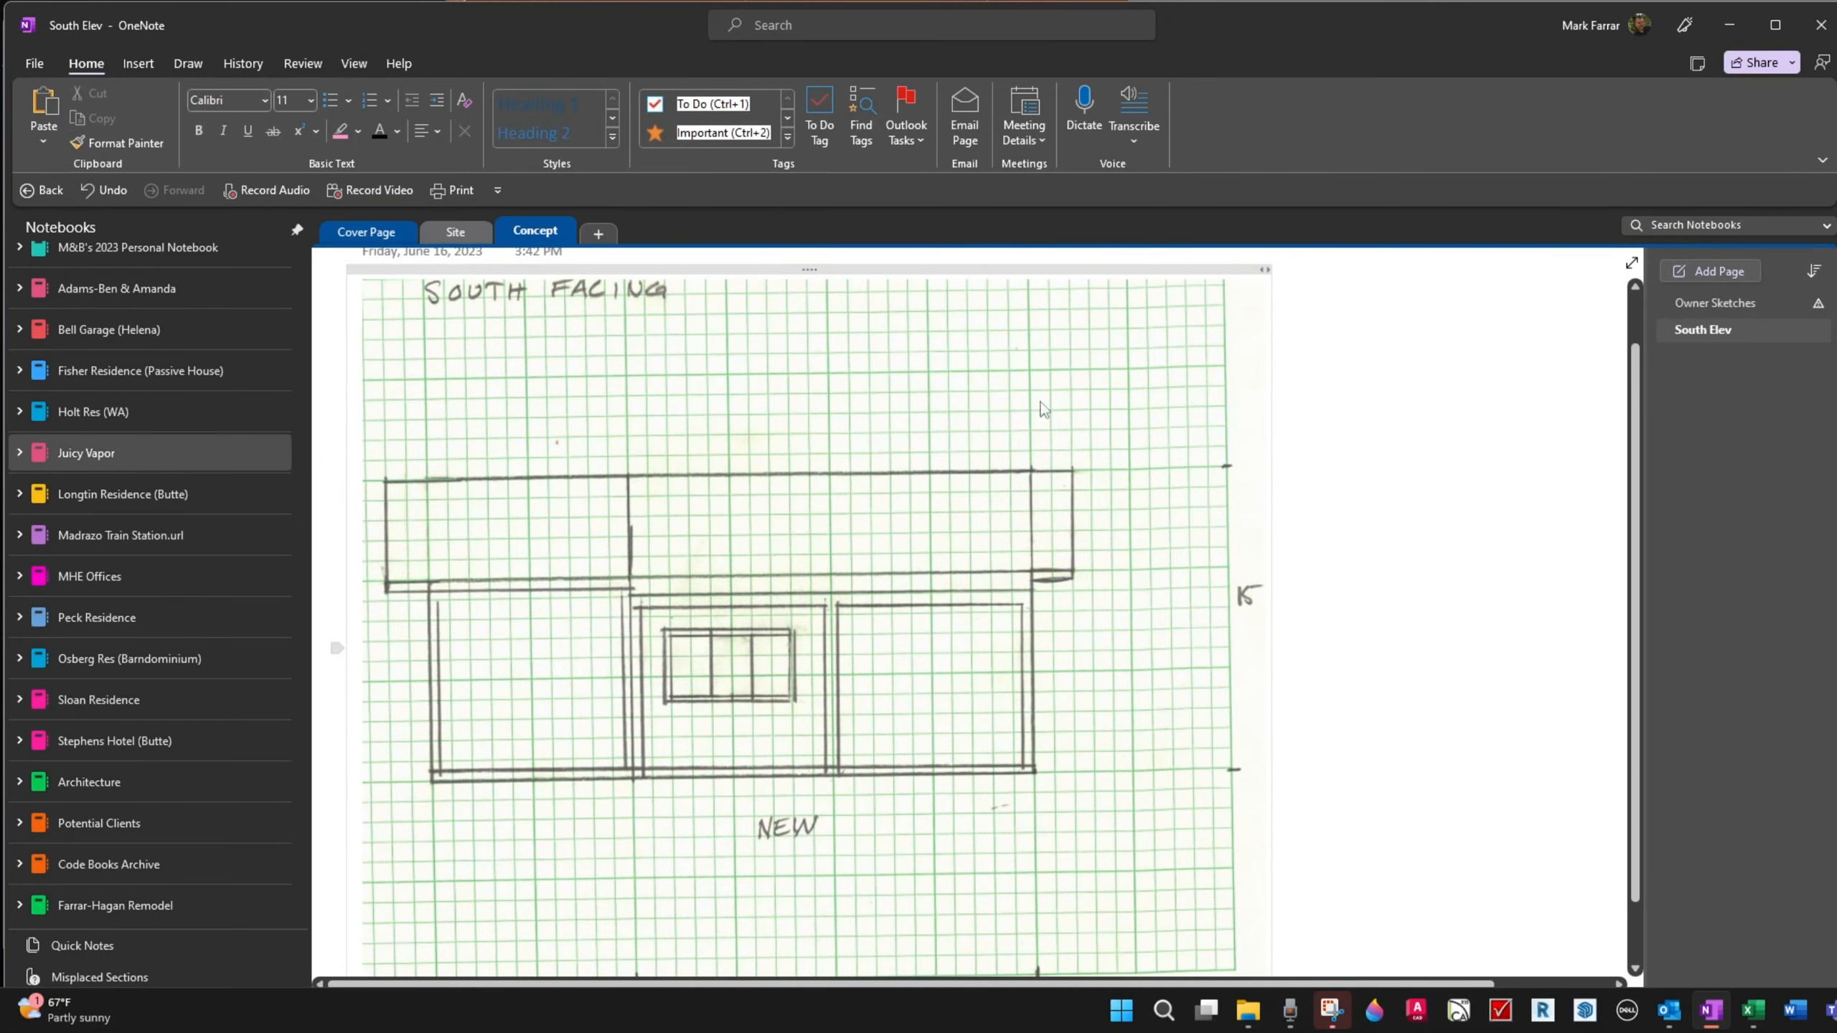
pyautogui.click(1713, 304)
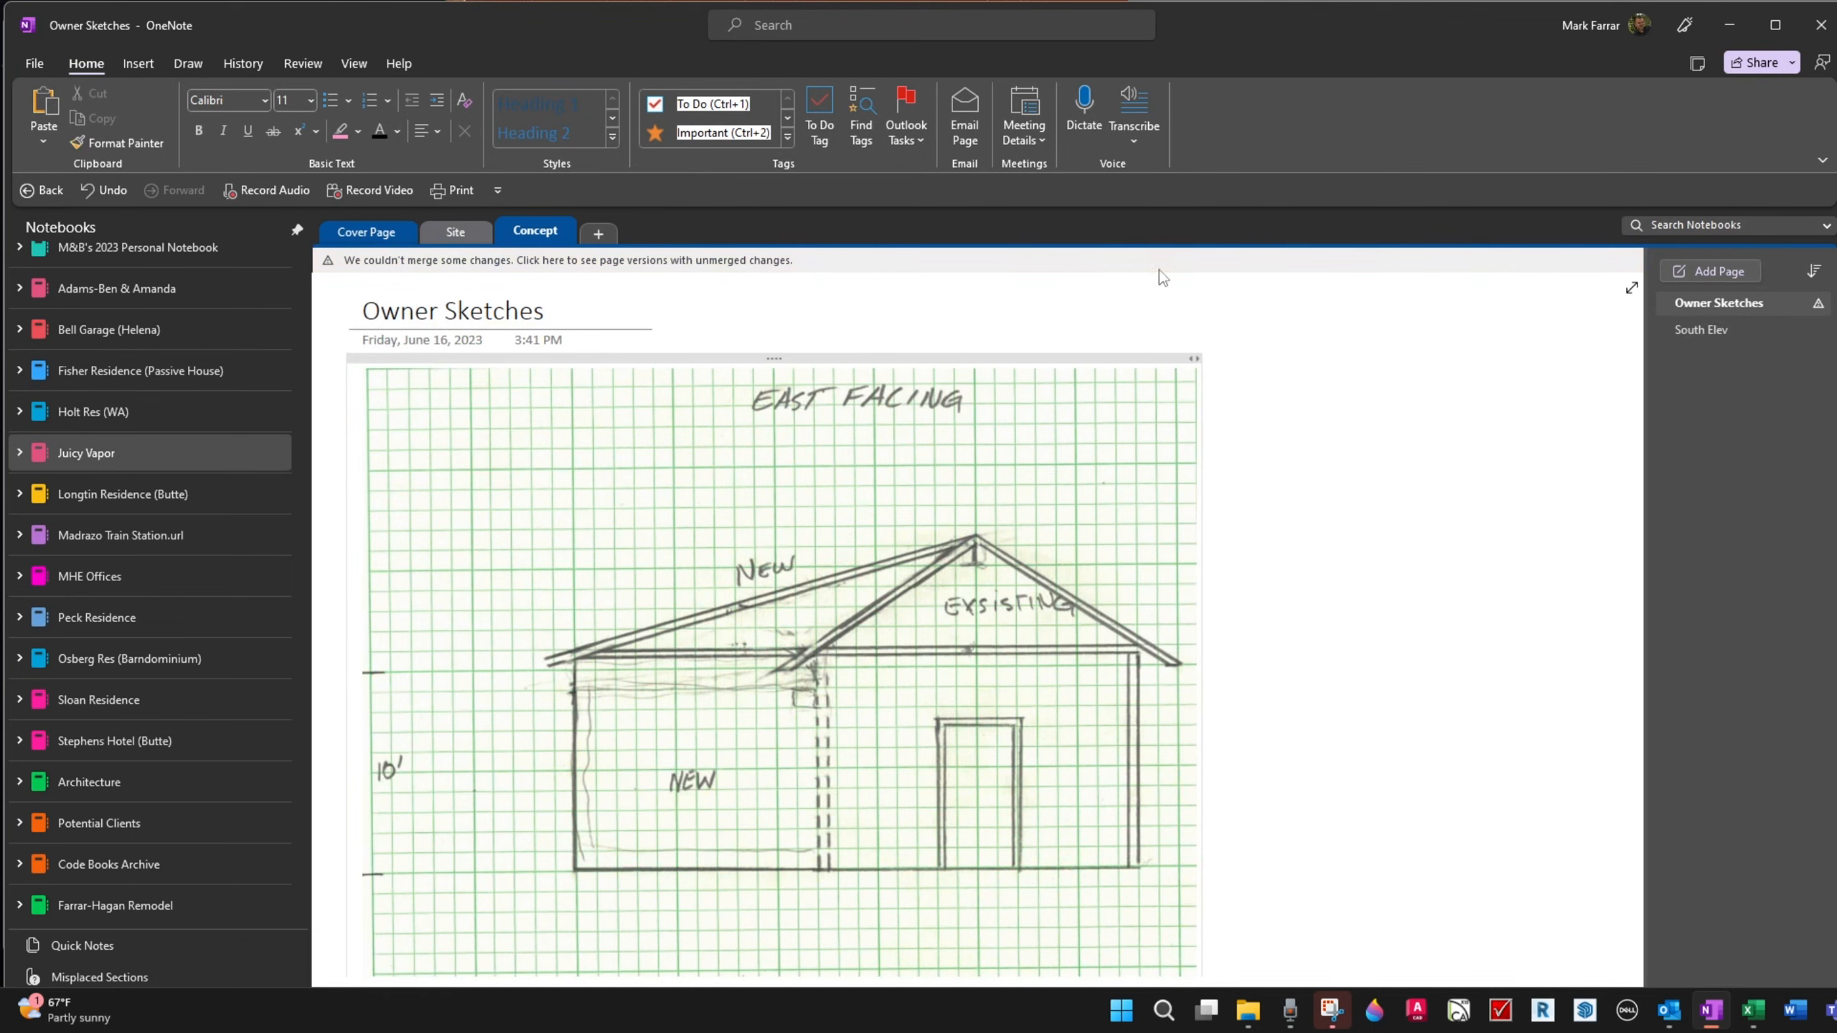
pyautogui.moveTo(1712, 332); pyautogui.dragTo(1731, 330)
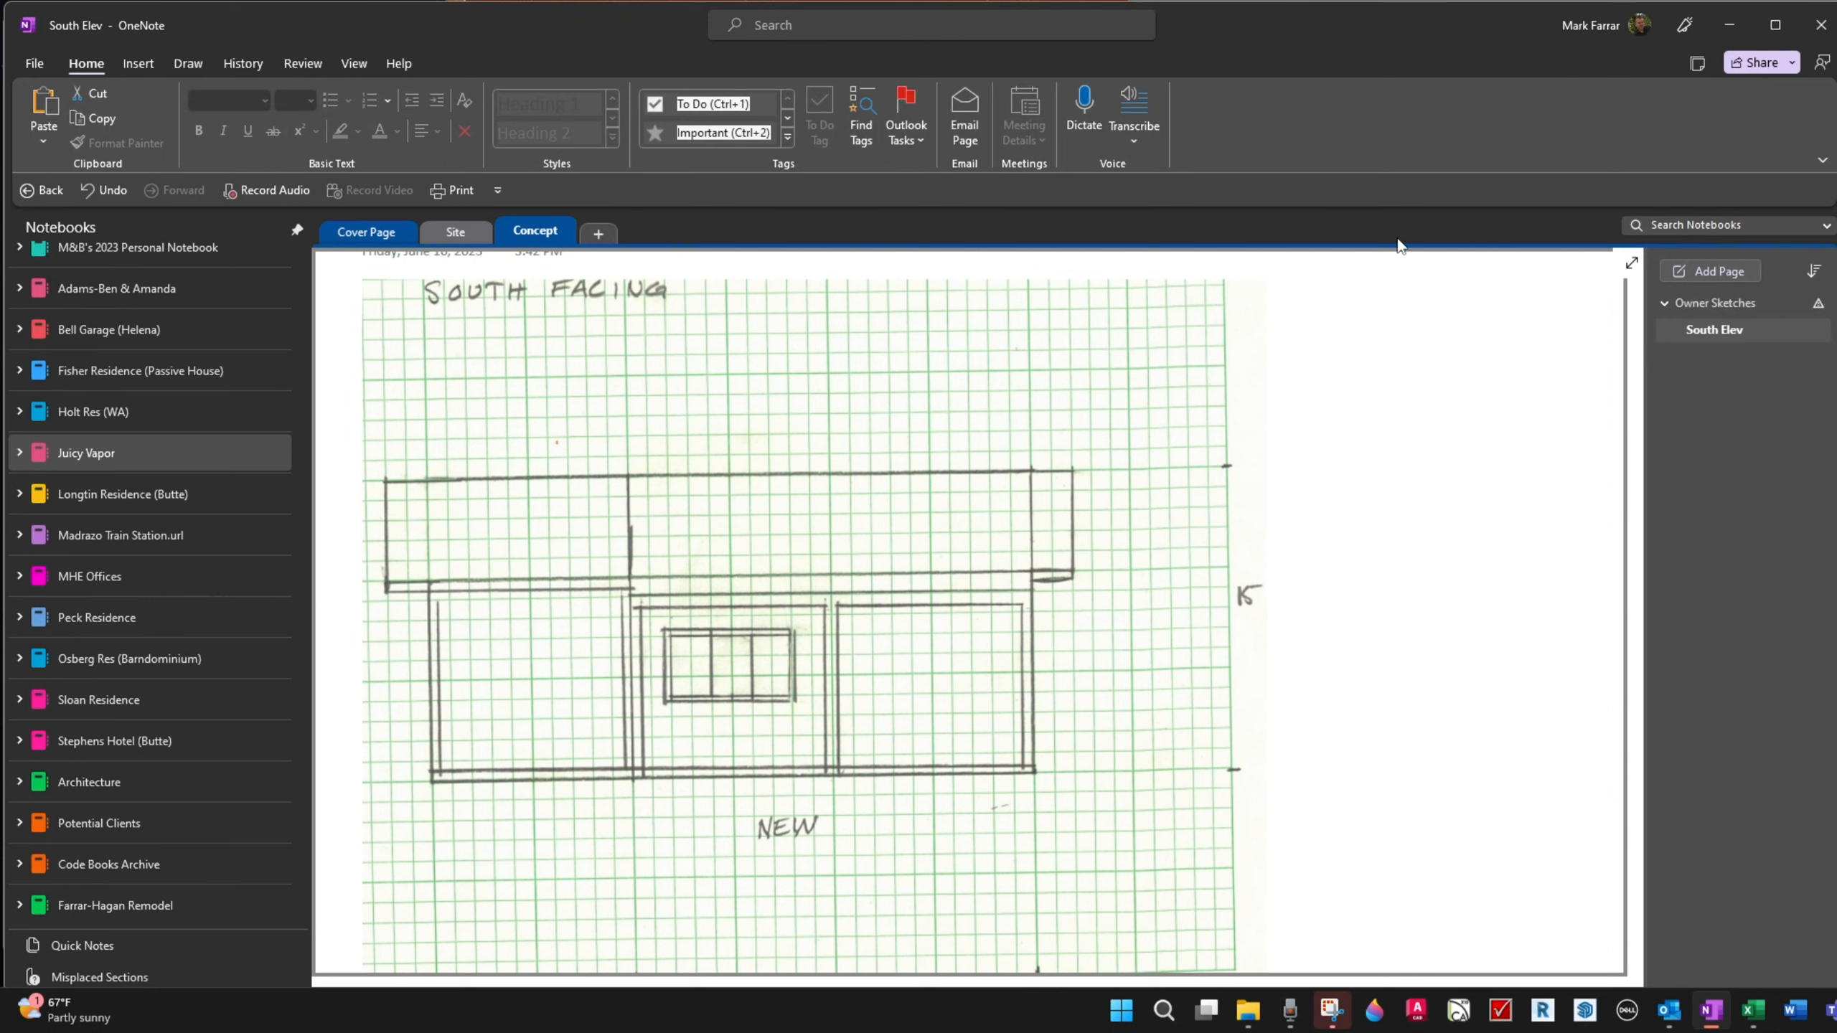
# Step: Add a subpage titled "Floor Plan" directly below Owner Sketches in the Concept section
pyautogui.rightClick(1703, 300)
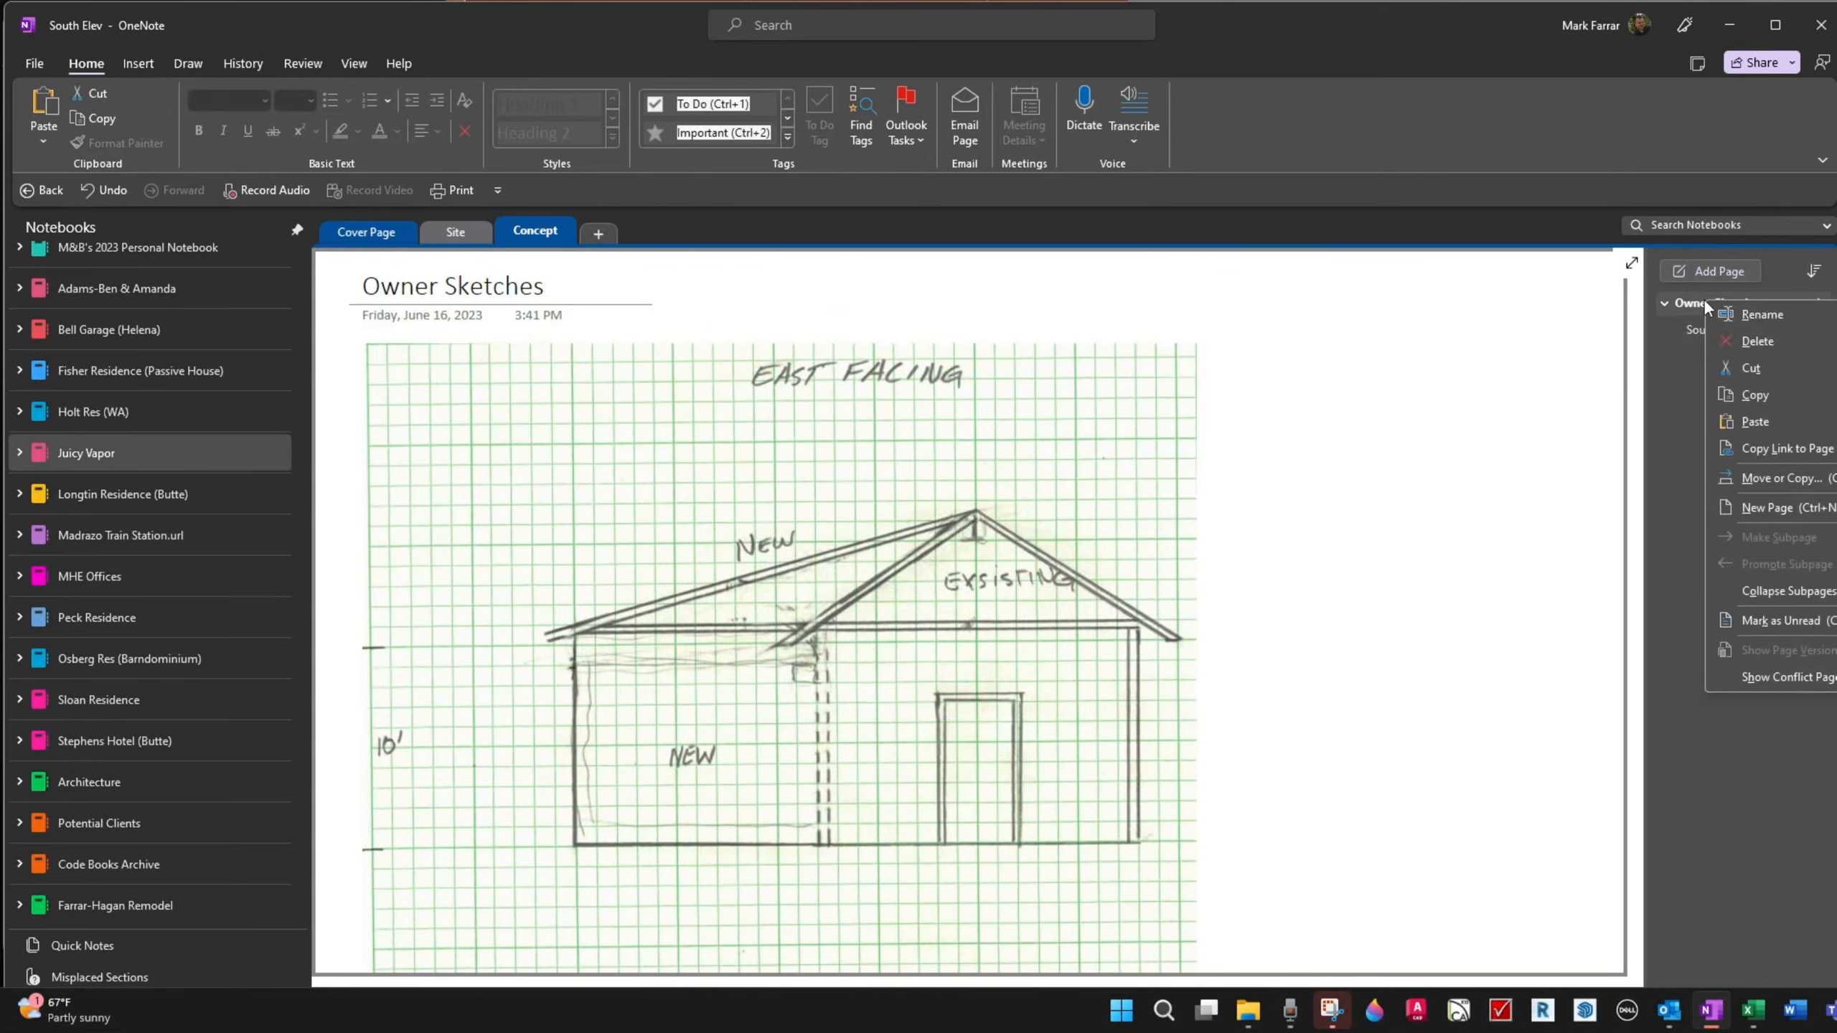
pyautogui.click(1782, 505)
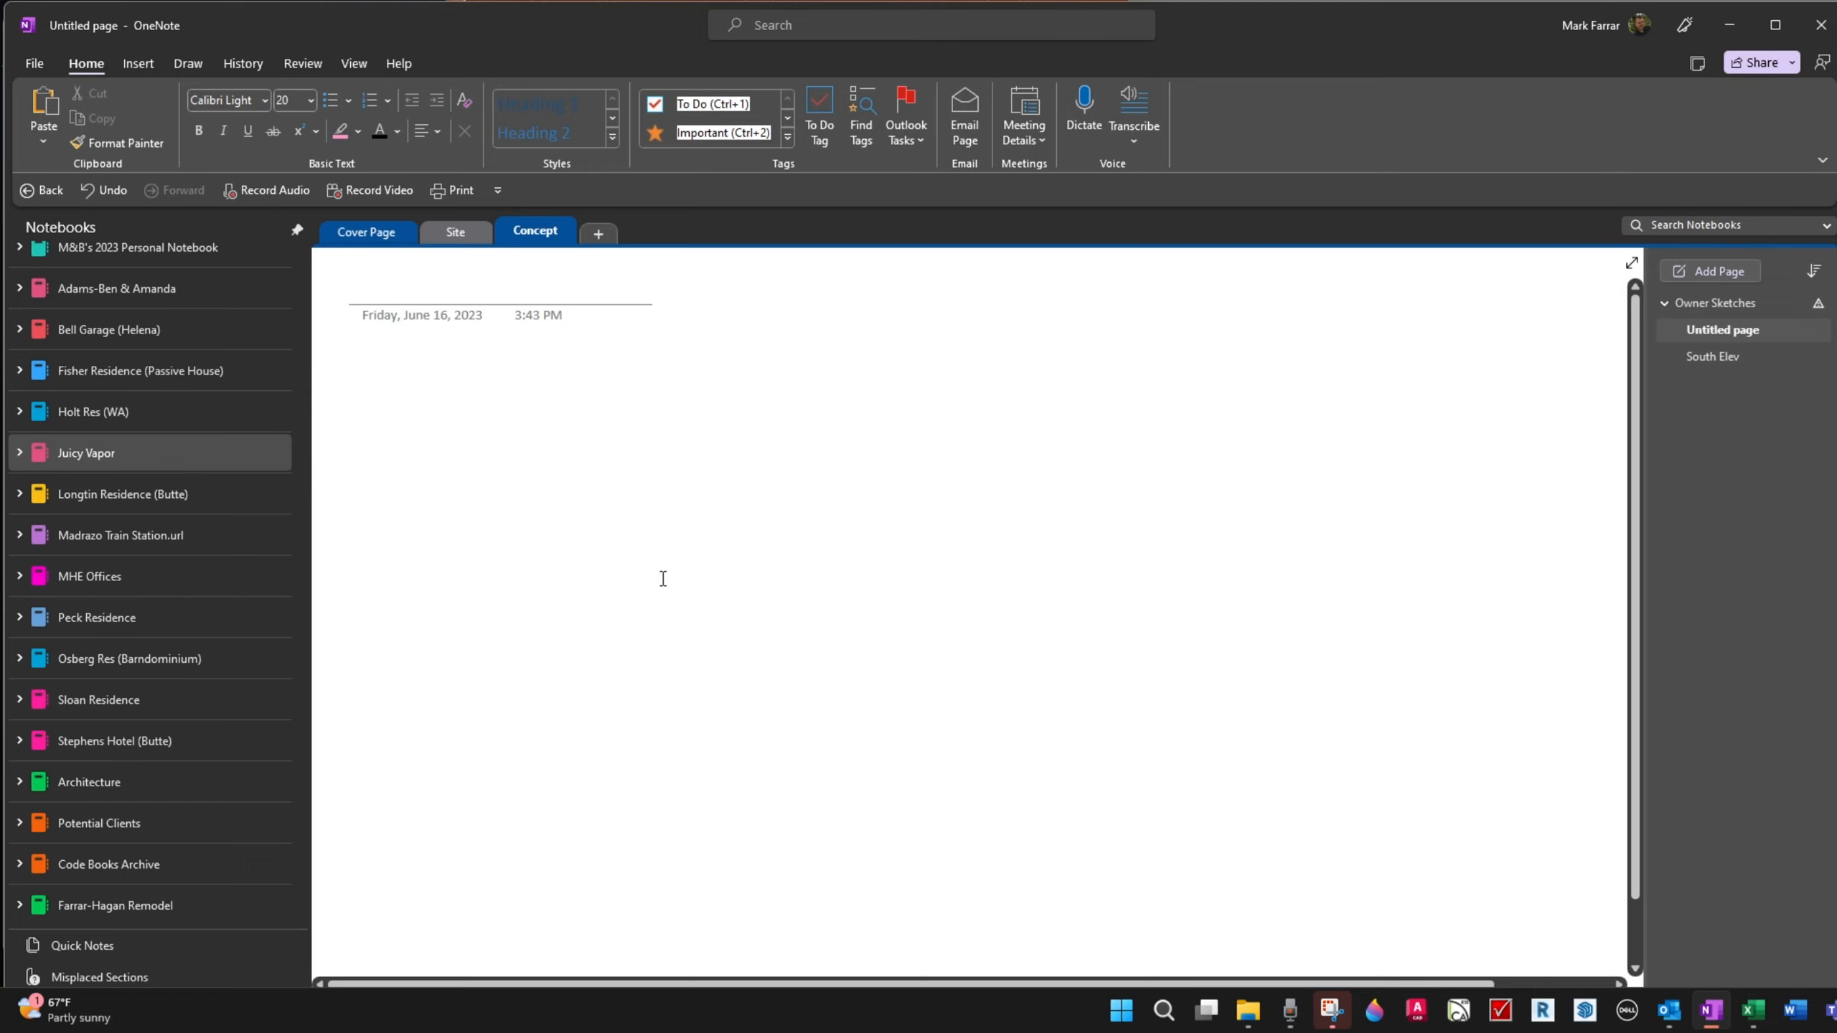
pyautogui.write('Fl')
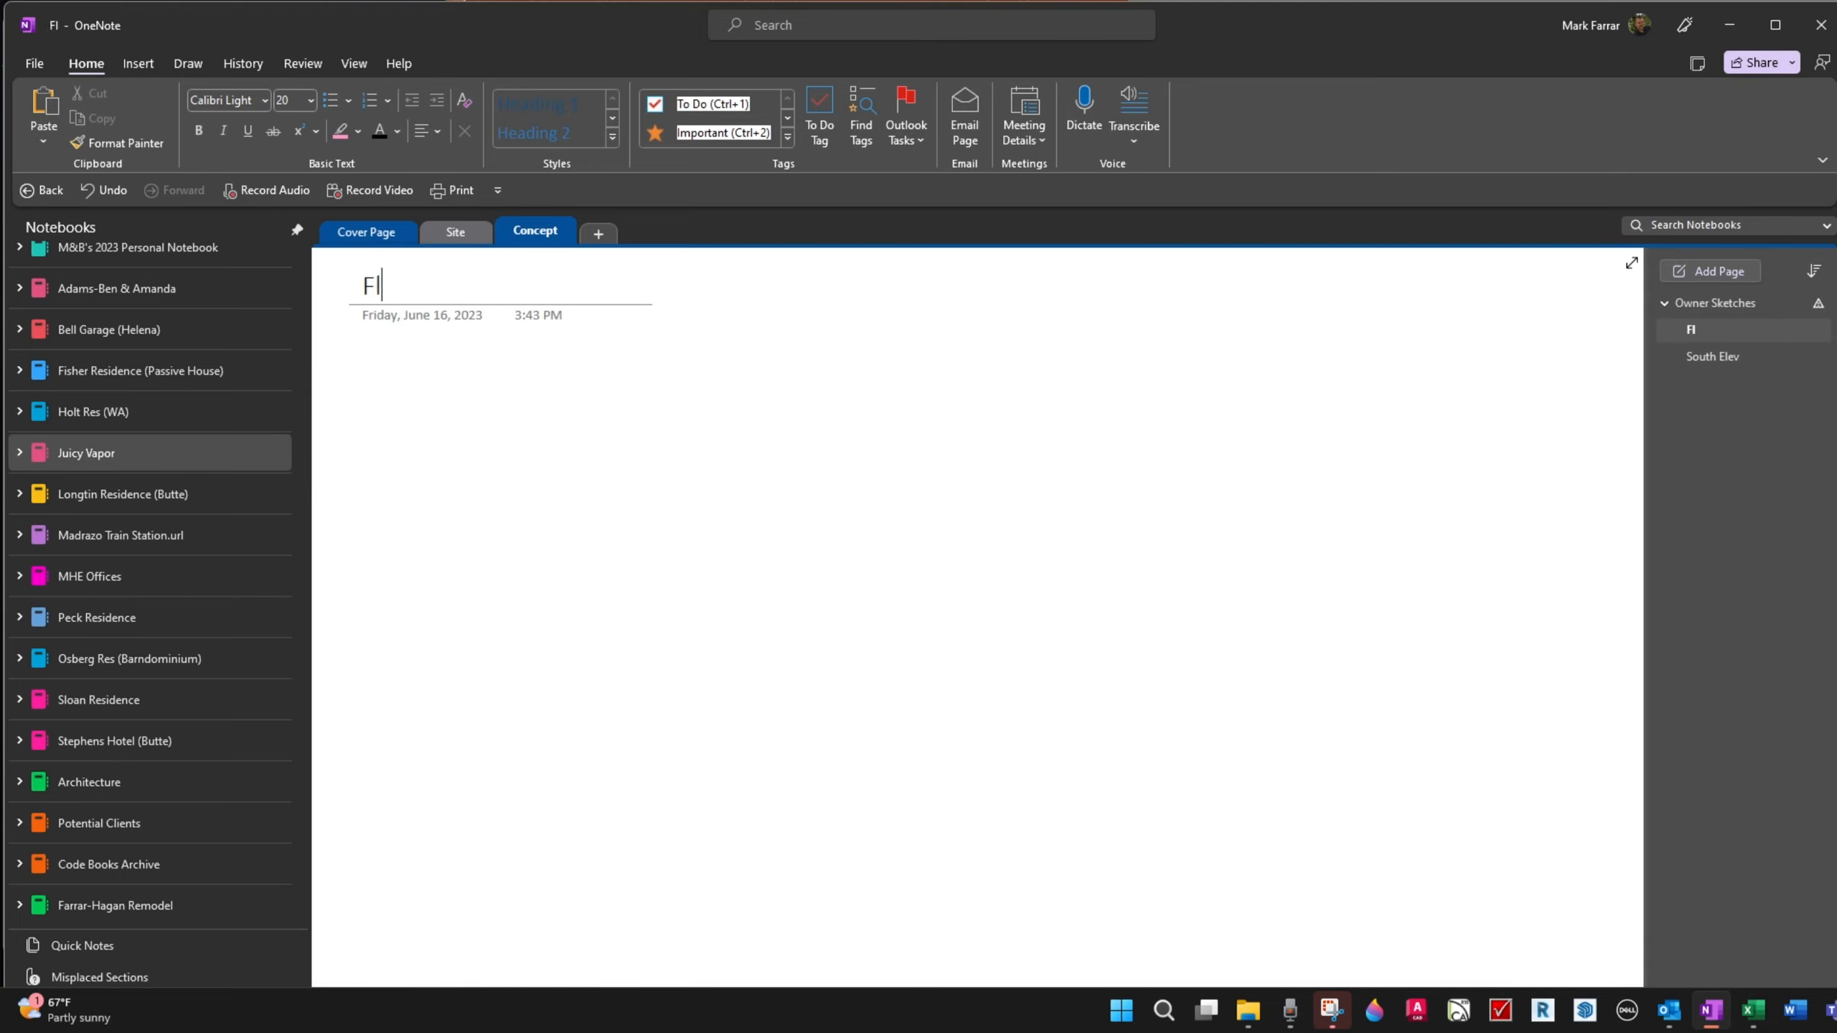
pyautogui.write('loor Plan')
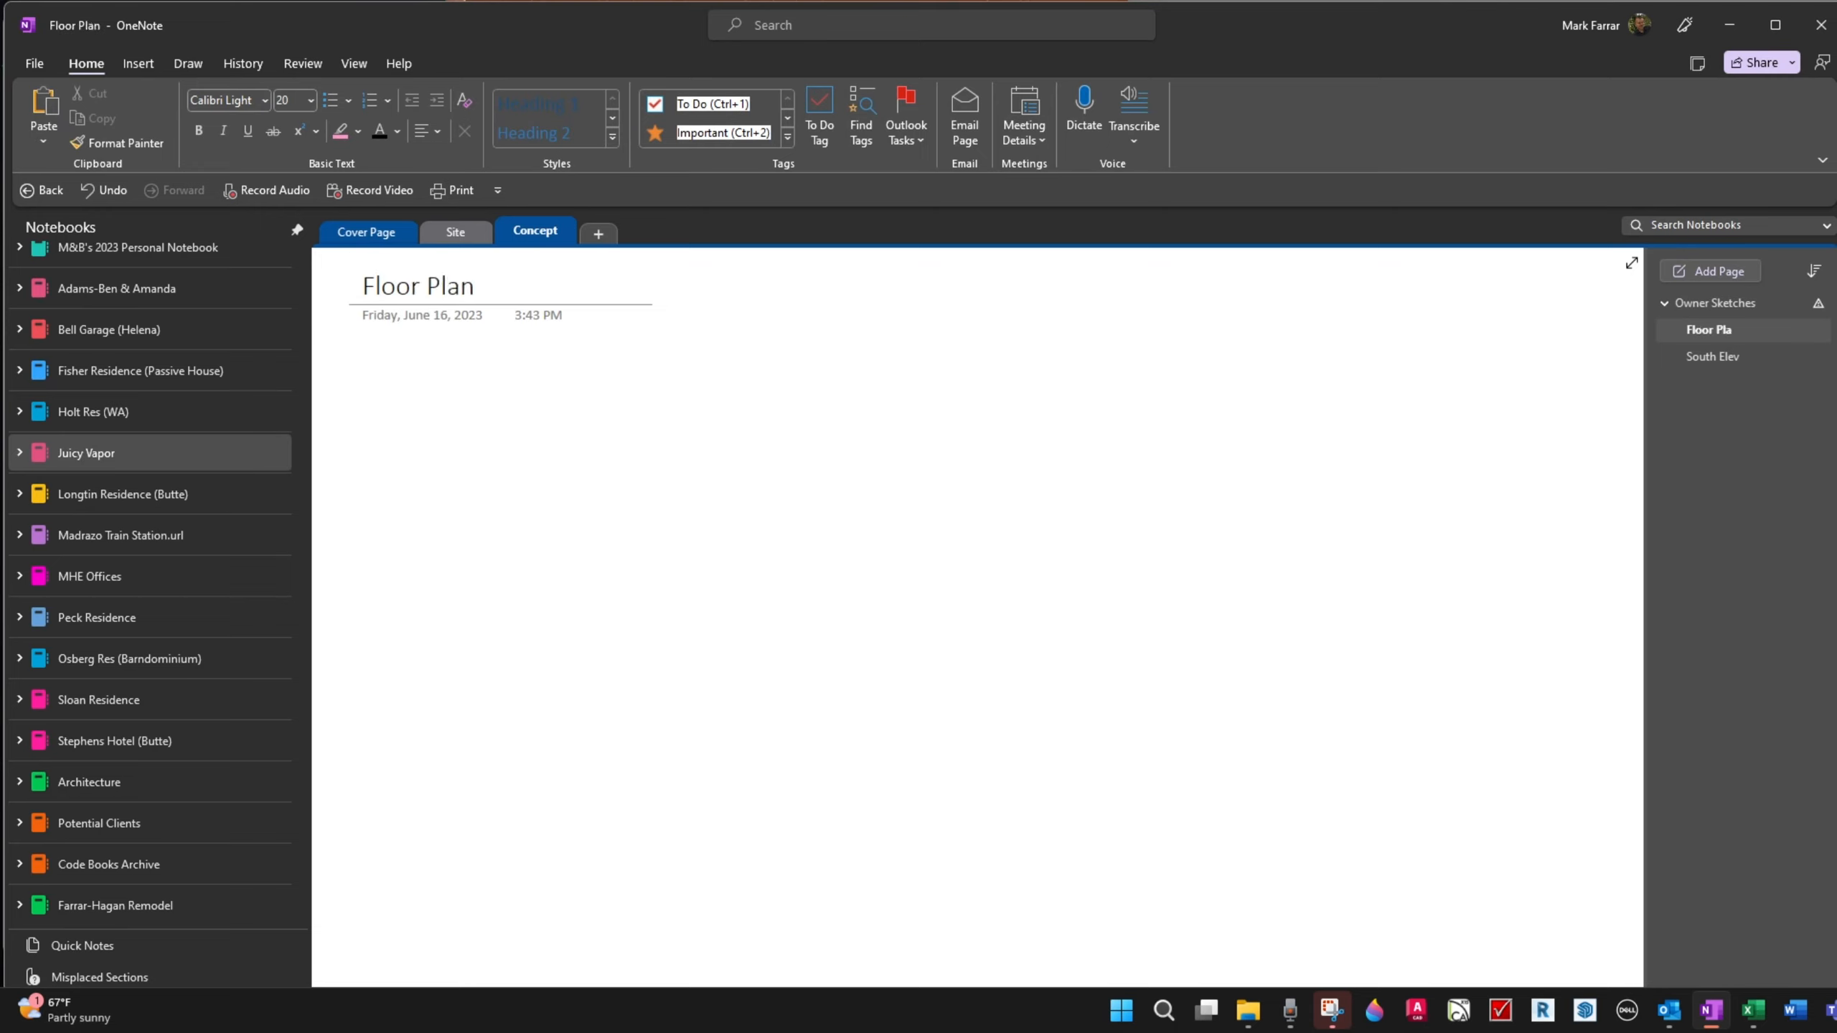
# Step: Capture the floor plan sketch with Snipping Tool and paste it below the Floor Plan title
pyautogui.click(1331, 1009)
pyautogui.click(1651, 355)
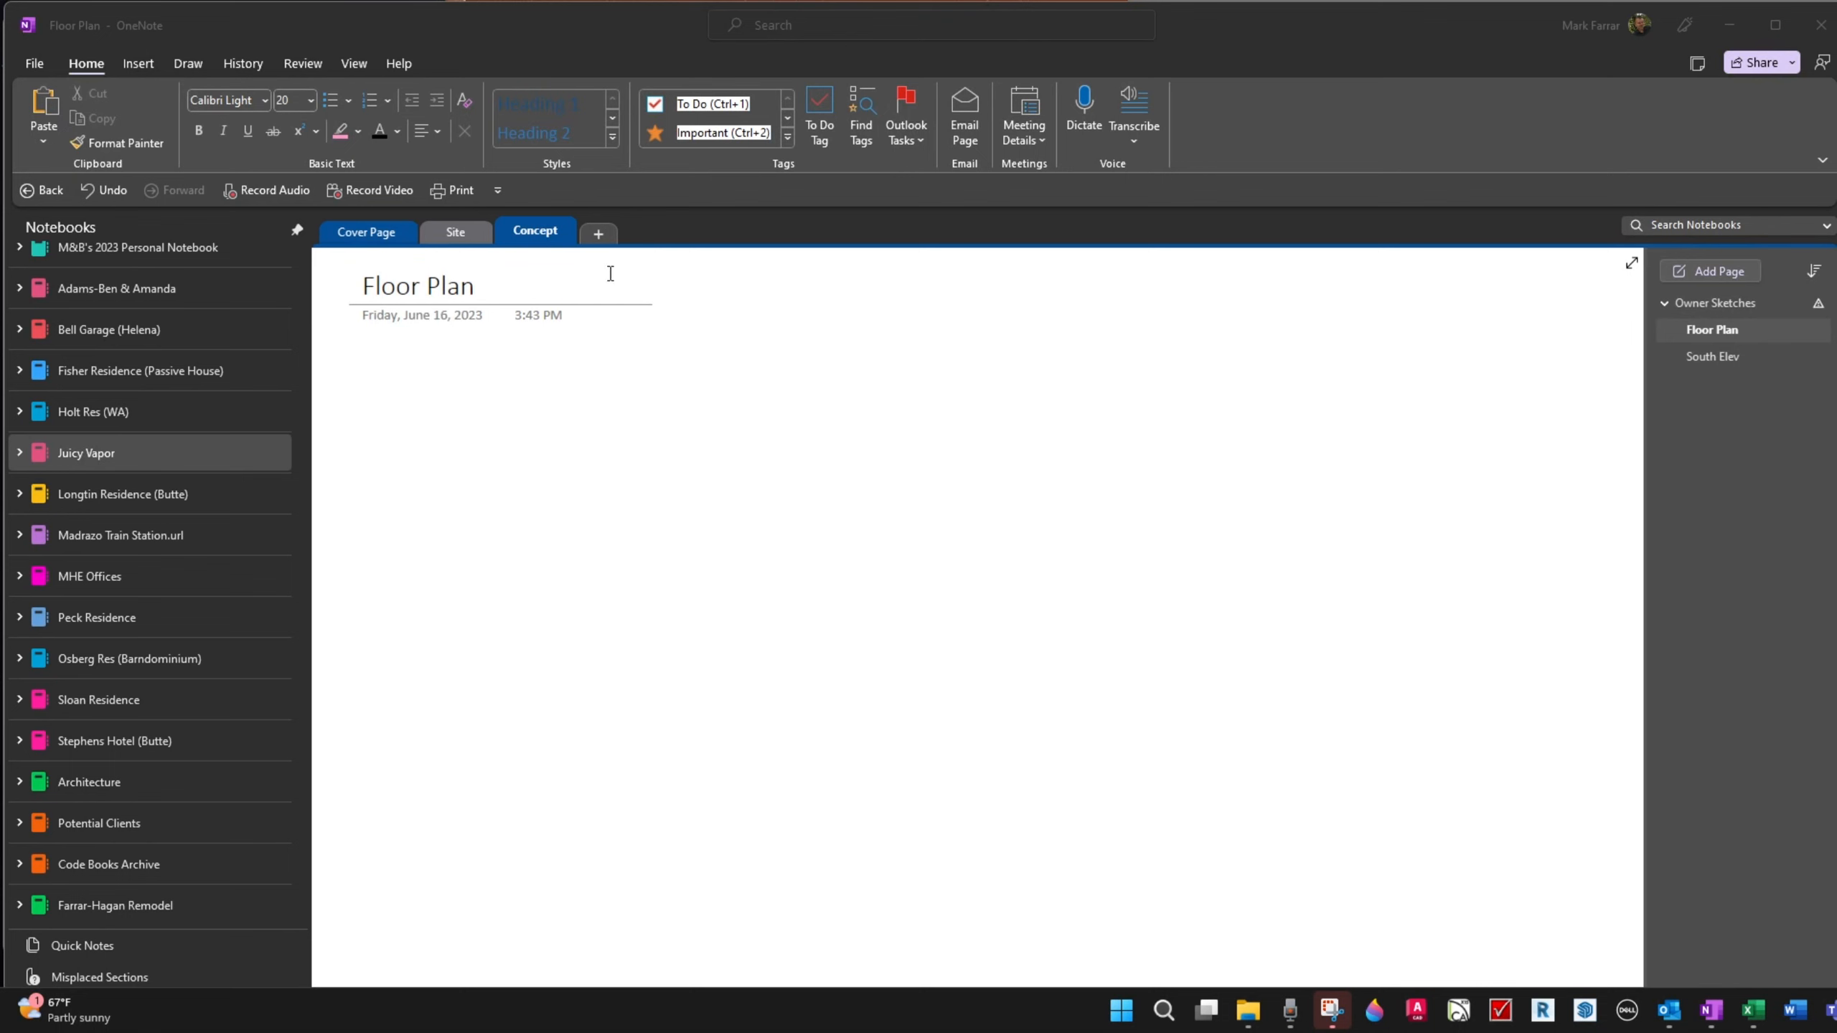
pyautogui.click(358, 367)
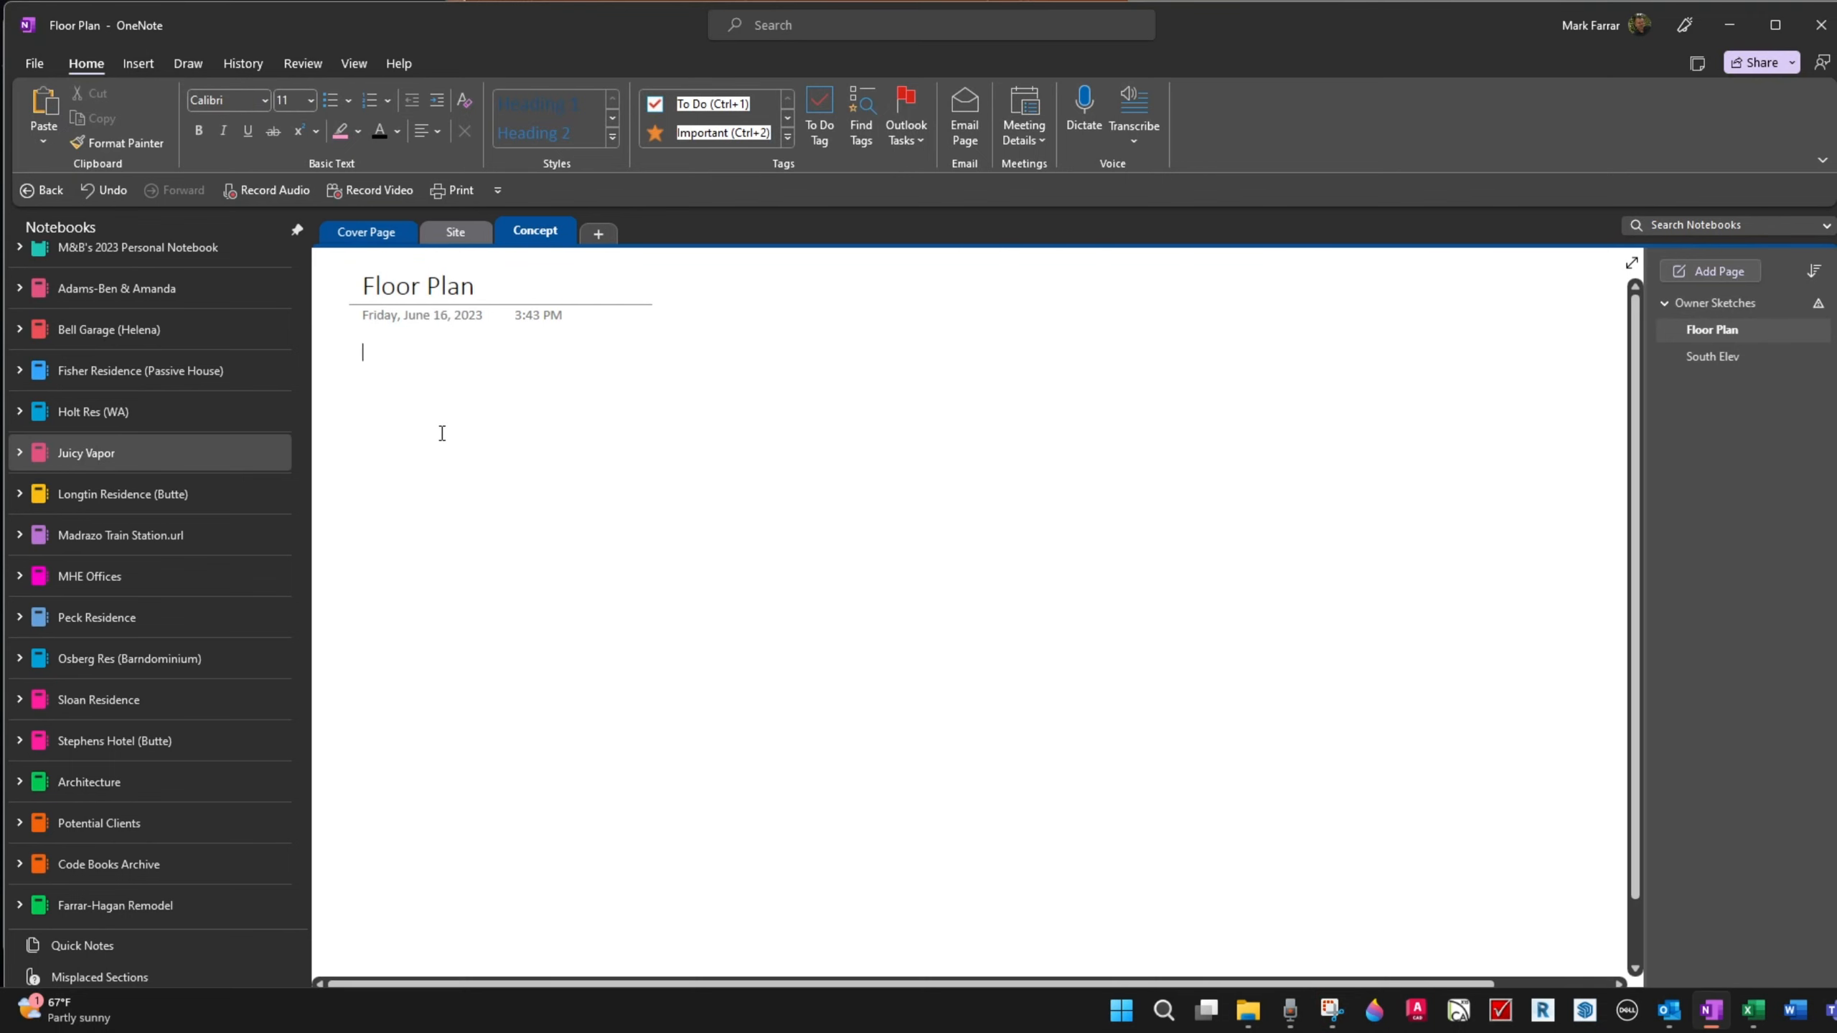
pyautogui.hotkey('ctrl', 'v')
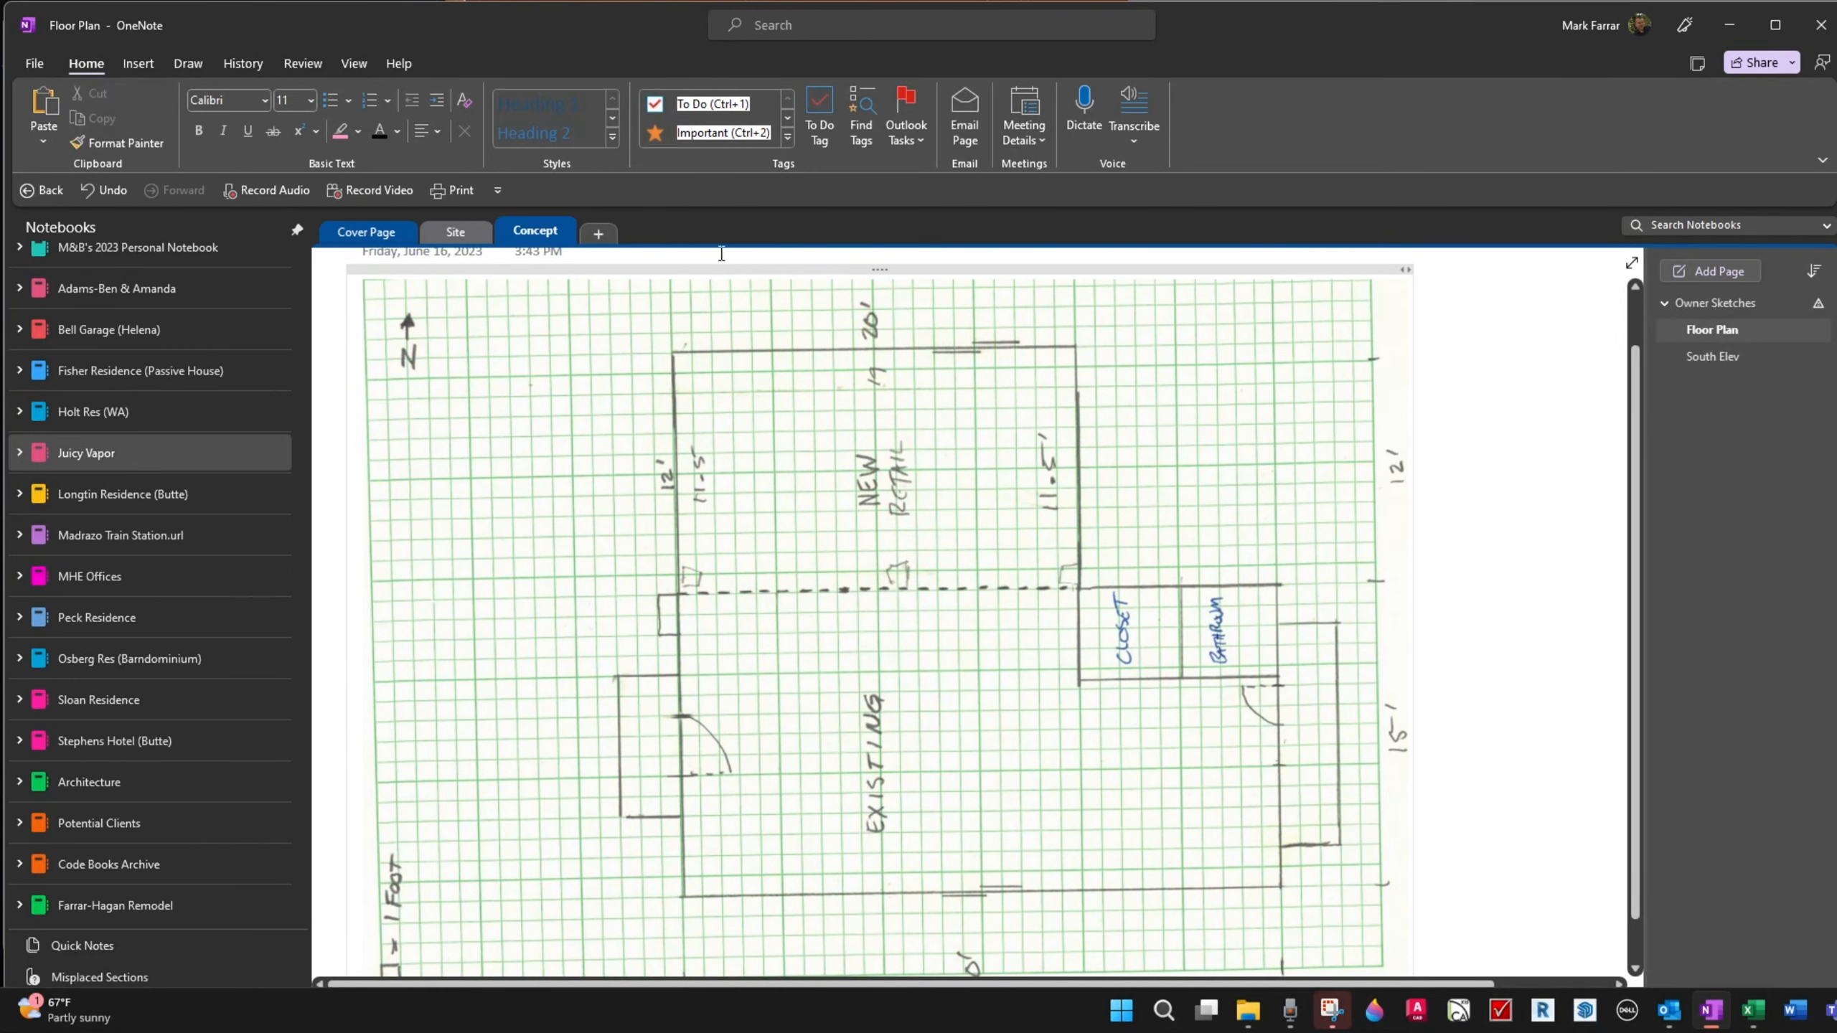
# Step: Review the Owner Sketch and MT Cadastral pages in the Site section, comparing the store's site dimensions with the aerial parcel map
pyautogui.click(439, 232)
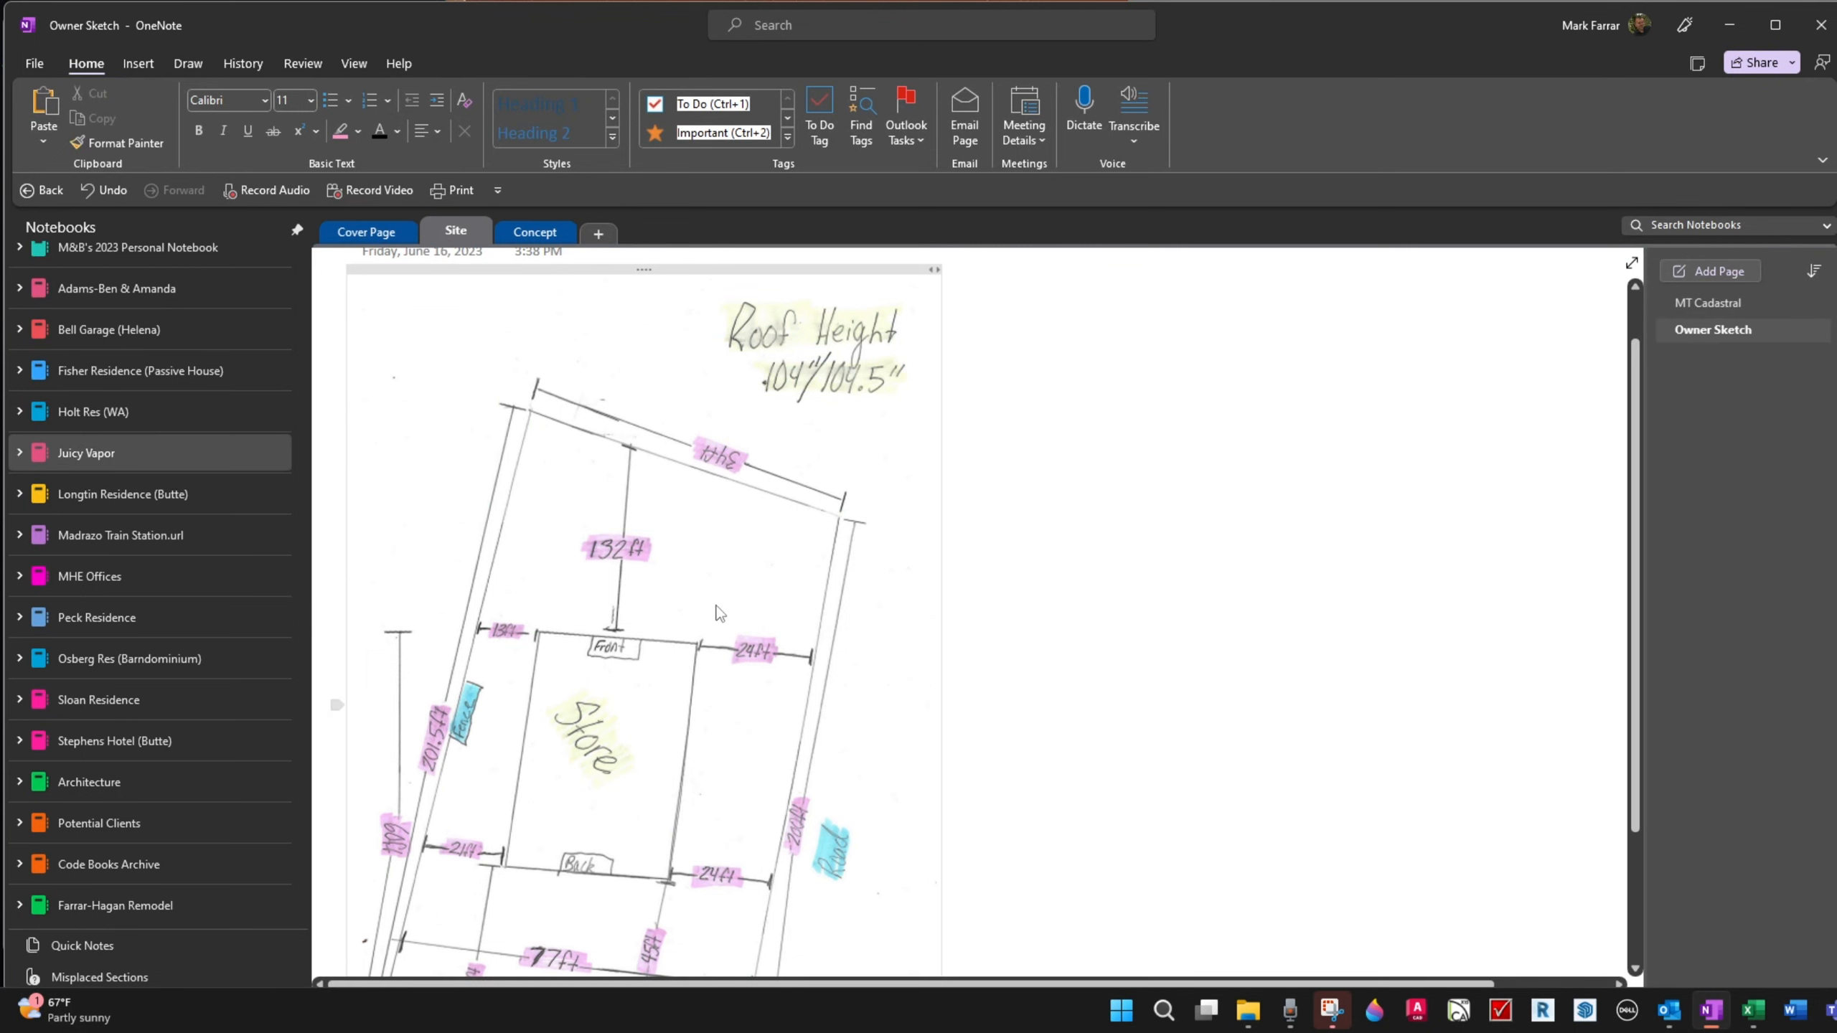
pyautogui.click(1711, 304)
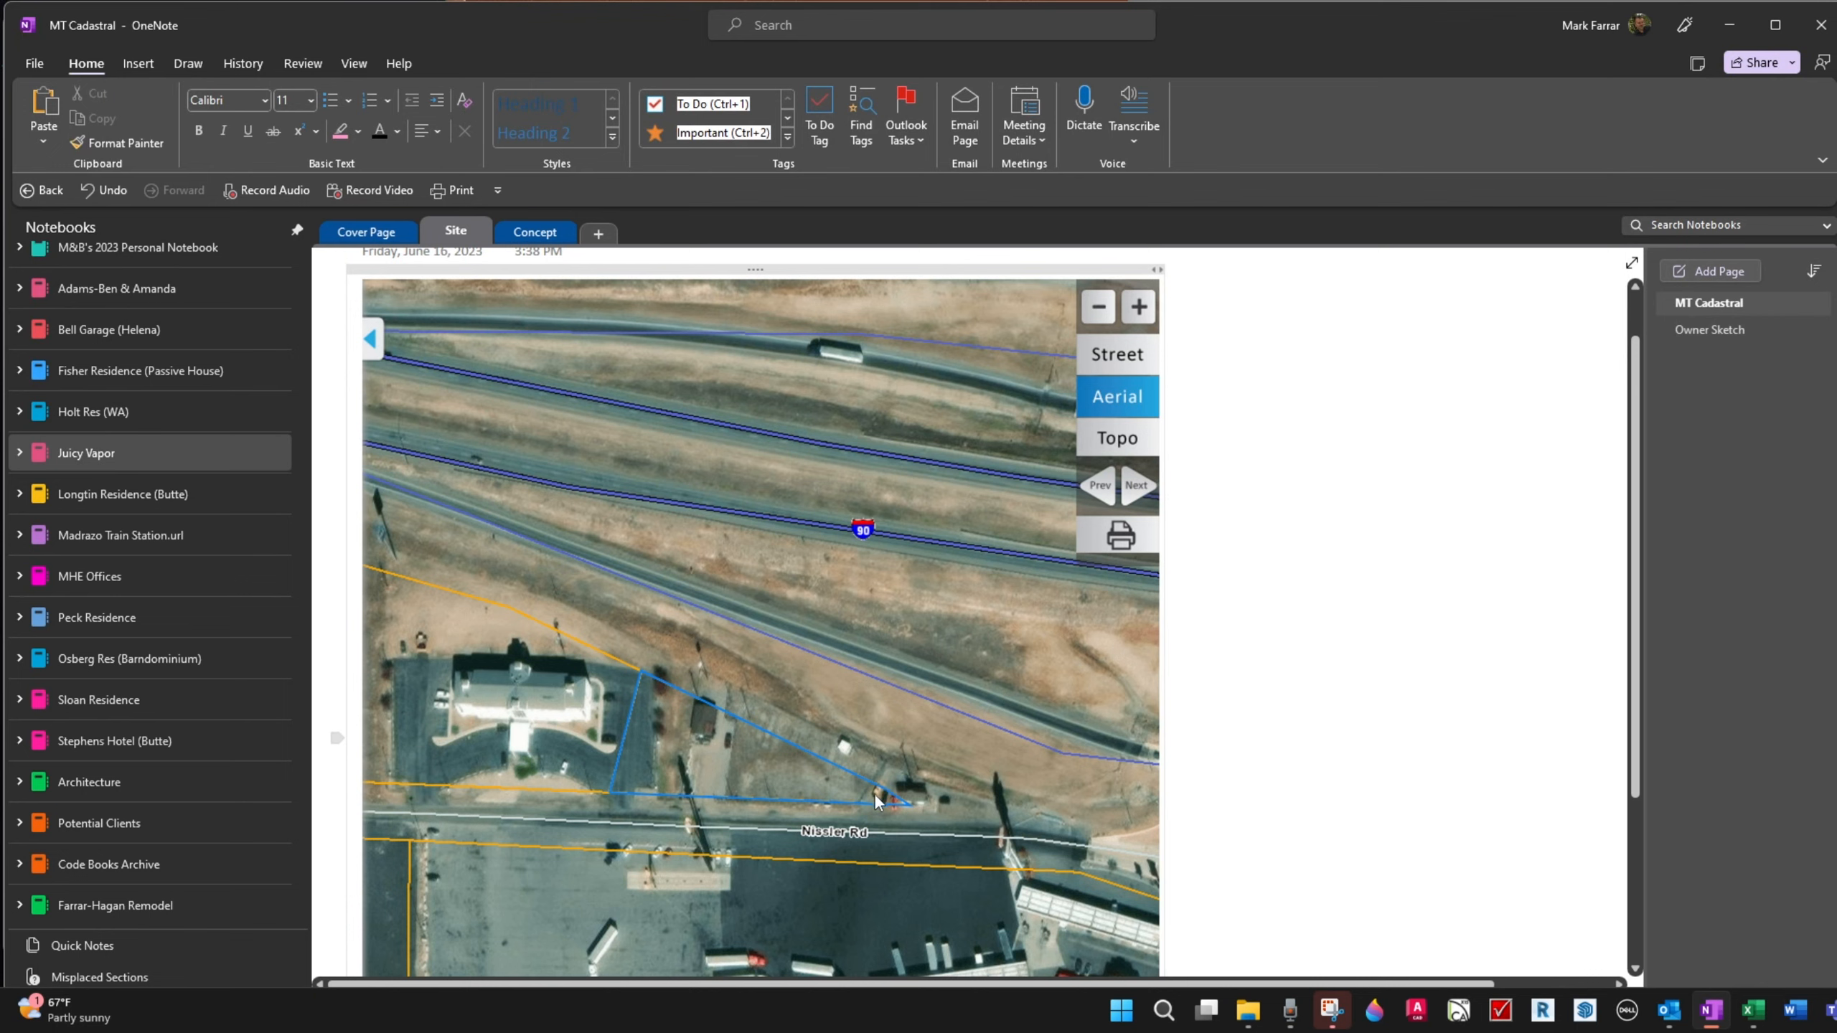
pyautogui.click(1707, 329)
pyautogui.scroll(-2, 677, 392)
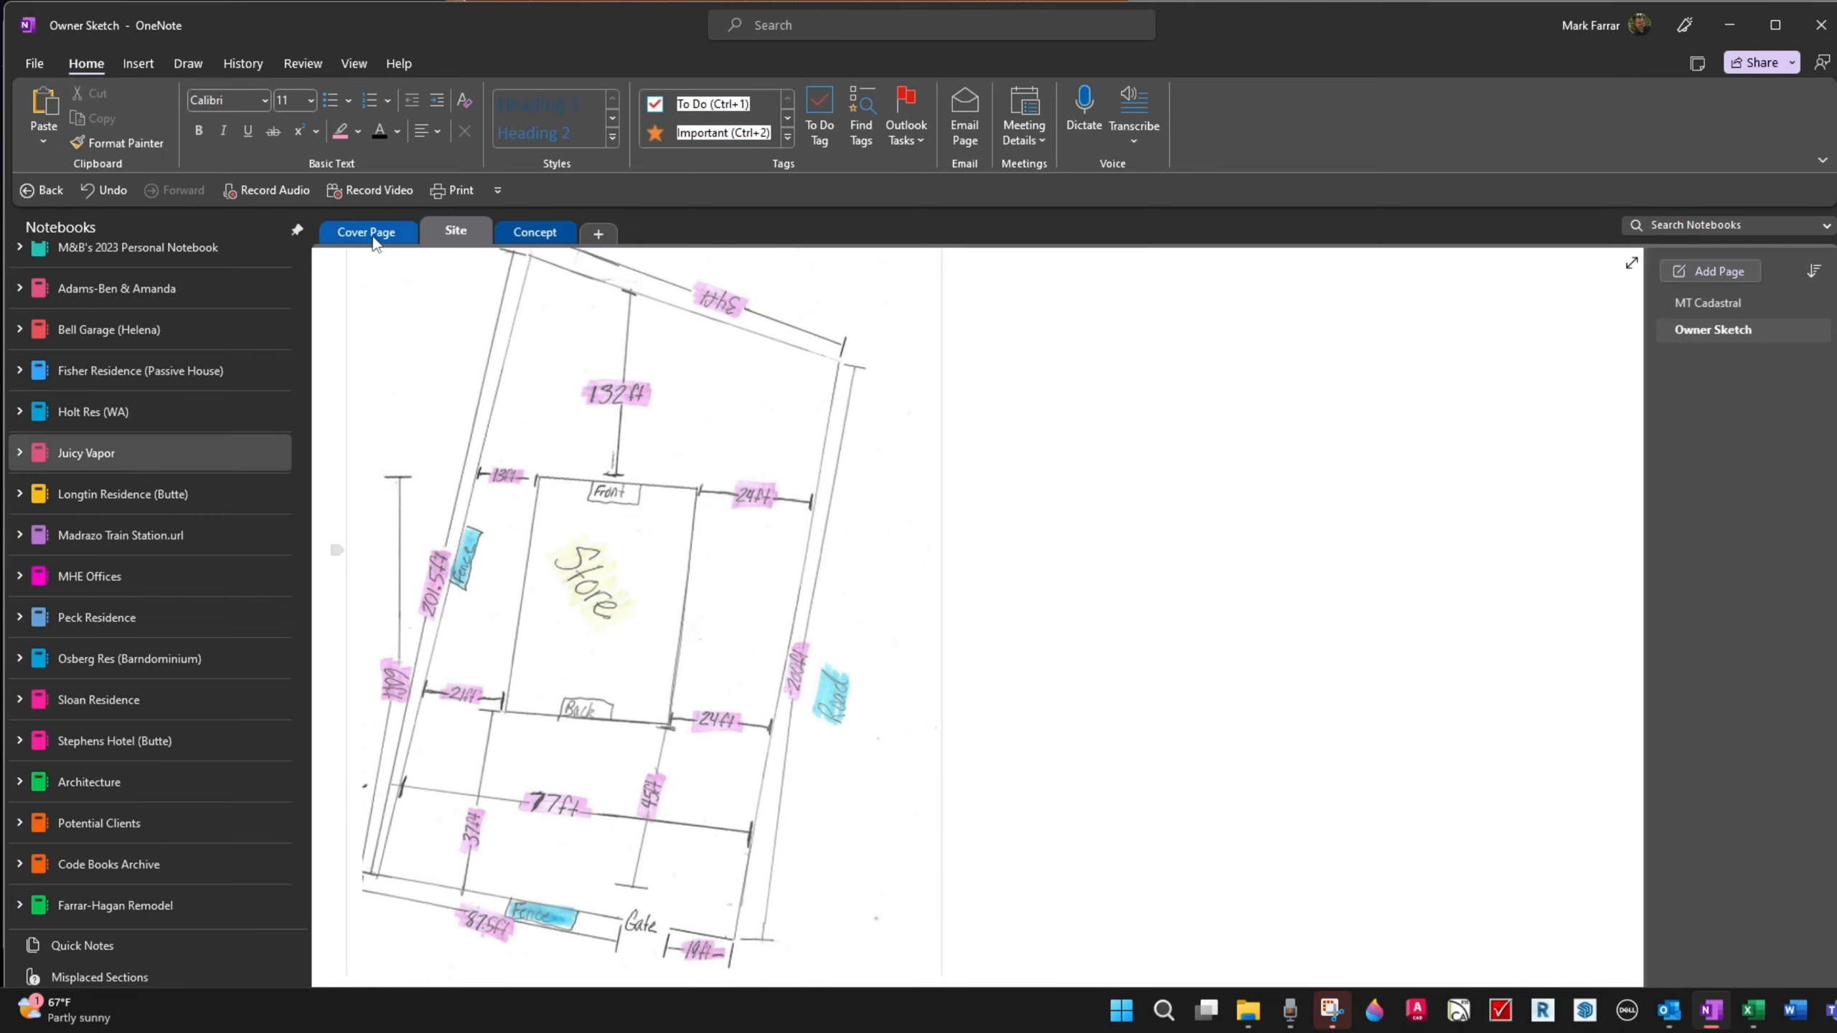
pyautogui.click(1738, 303)
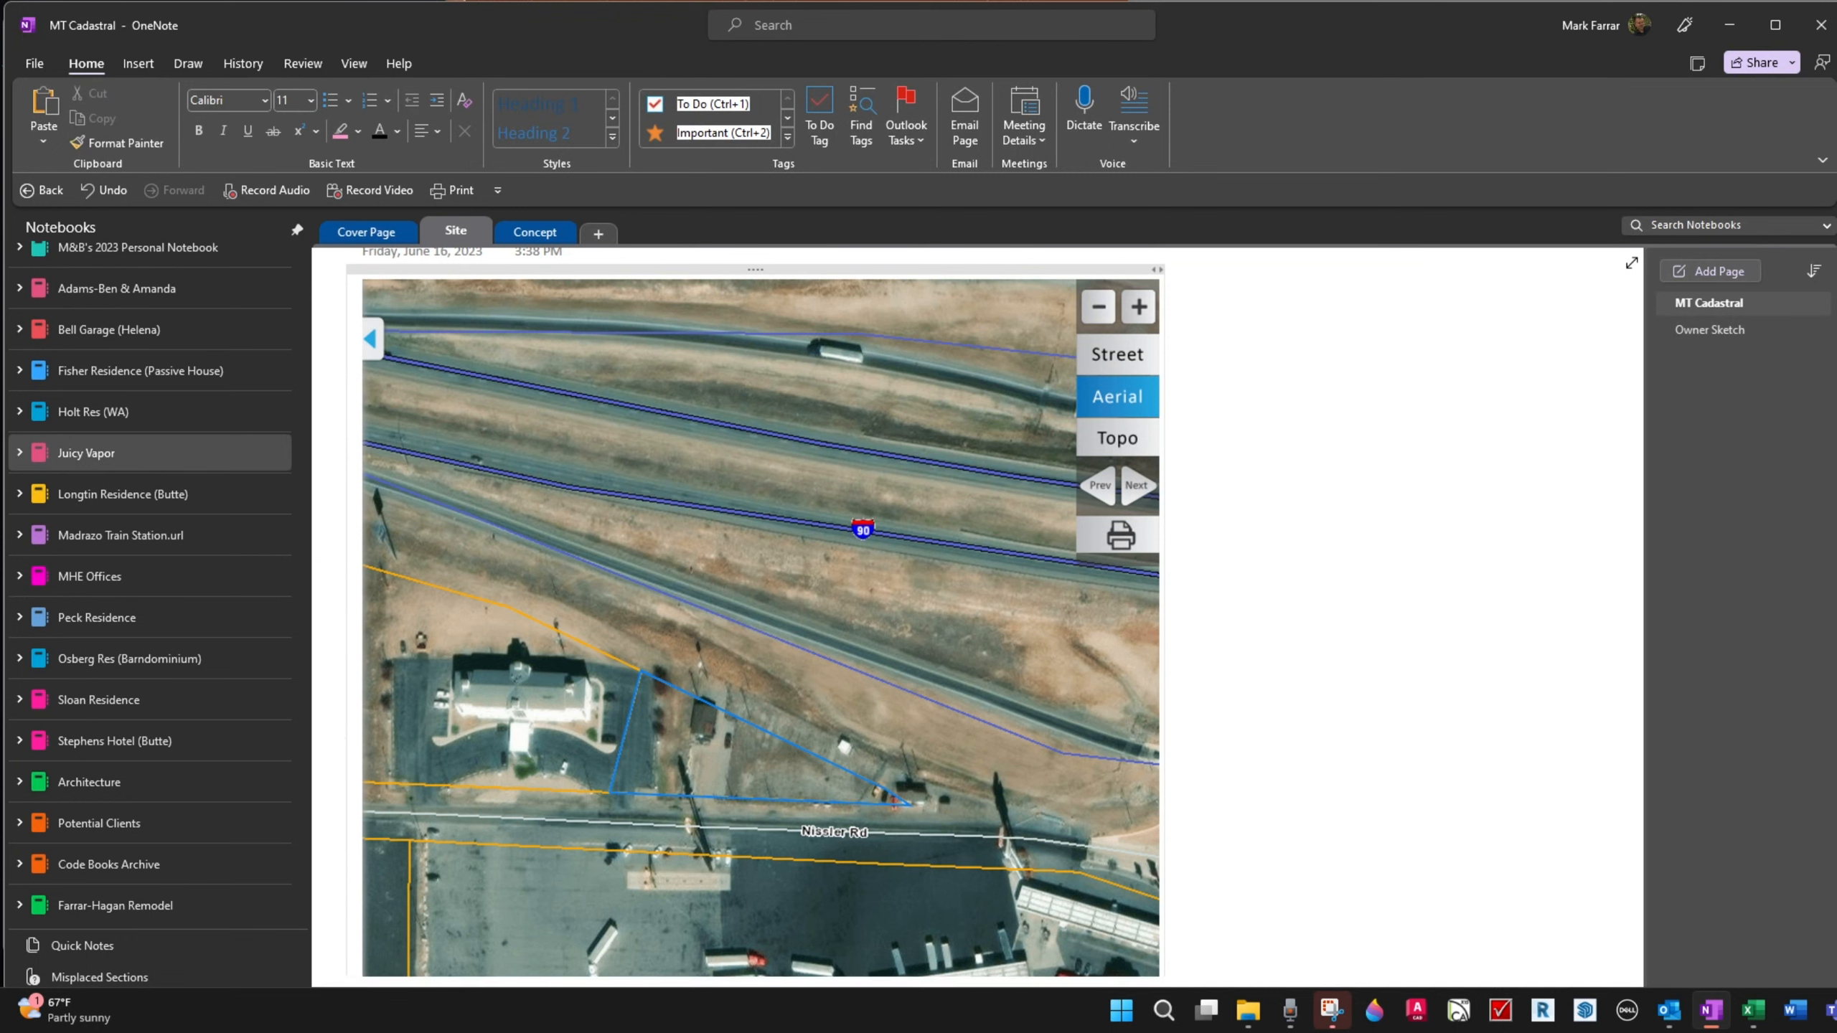
# Step: Add a page titled "Reflected Clg Plan" to the Concept section as a subpage of Owner Sketches
pyautogui.click(524, 236)
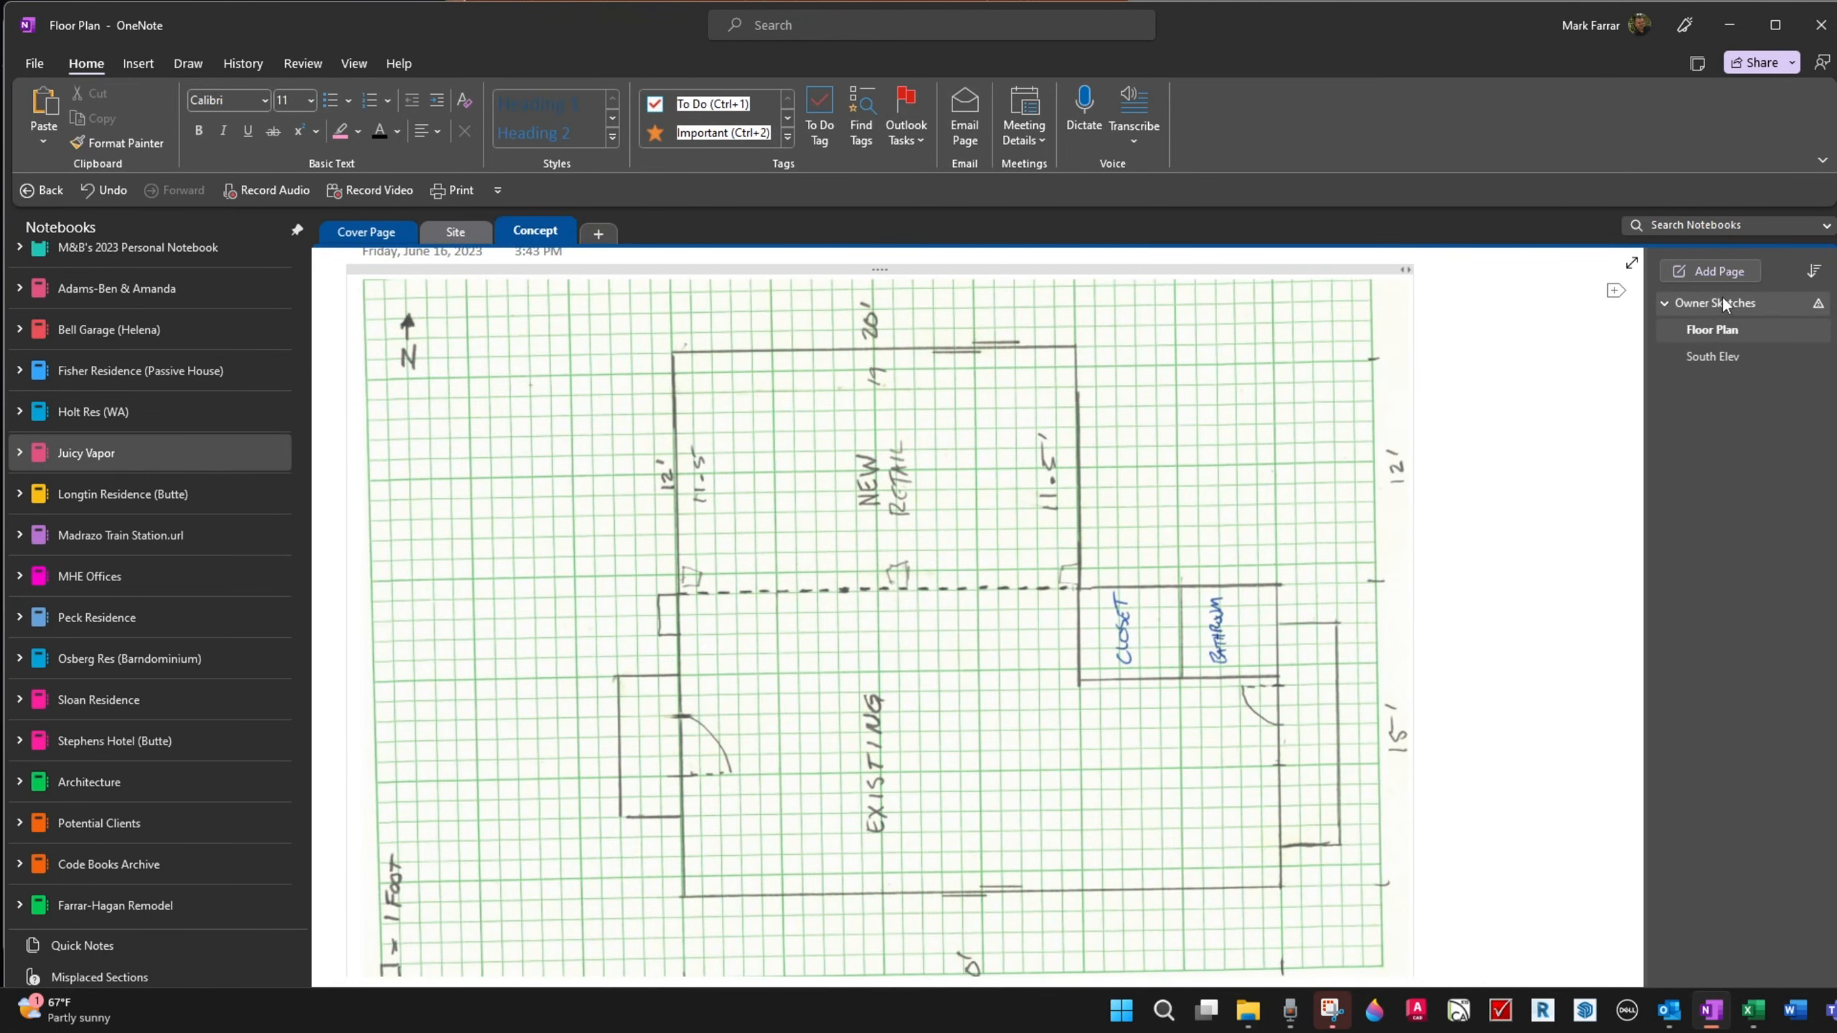
pyautogui.click(1719, 274)
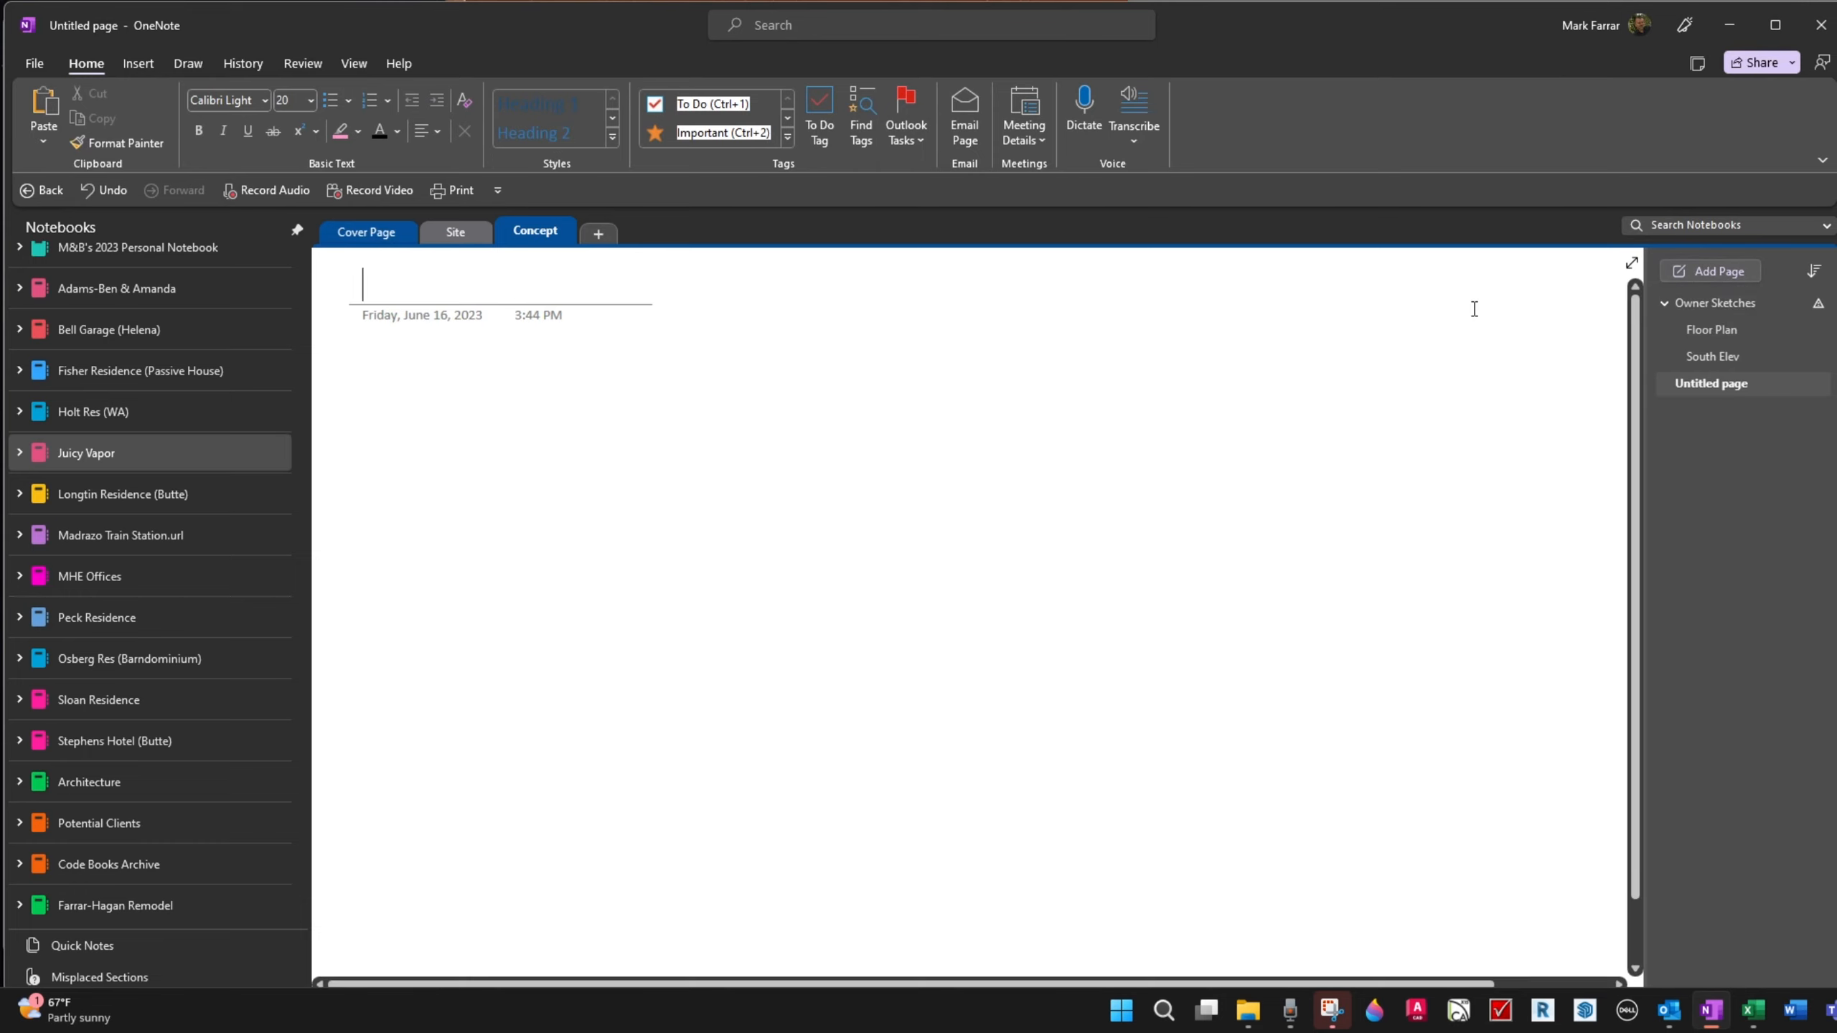
pyautogui.moveTo(1684, 383); pyautogui.dragTo(1707, 384)
pyautogui.click(477, 284)
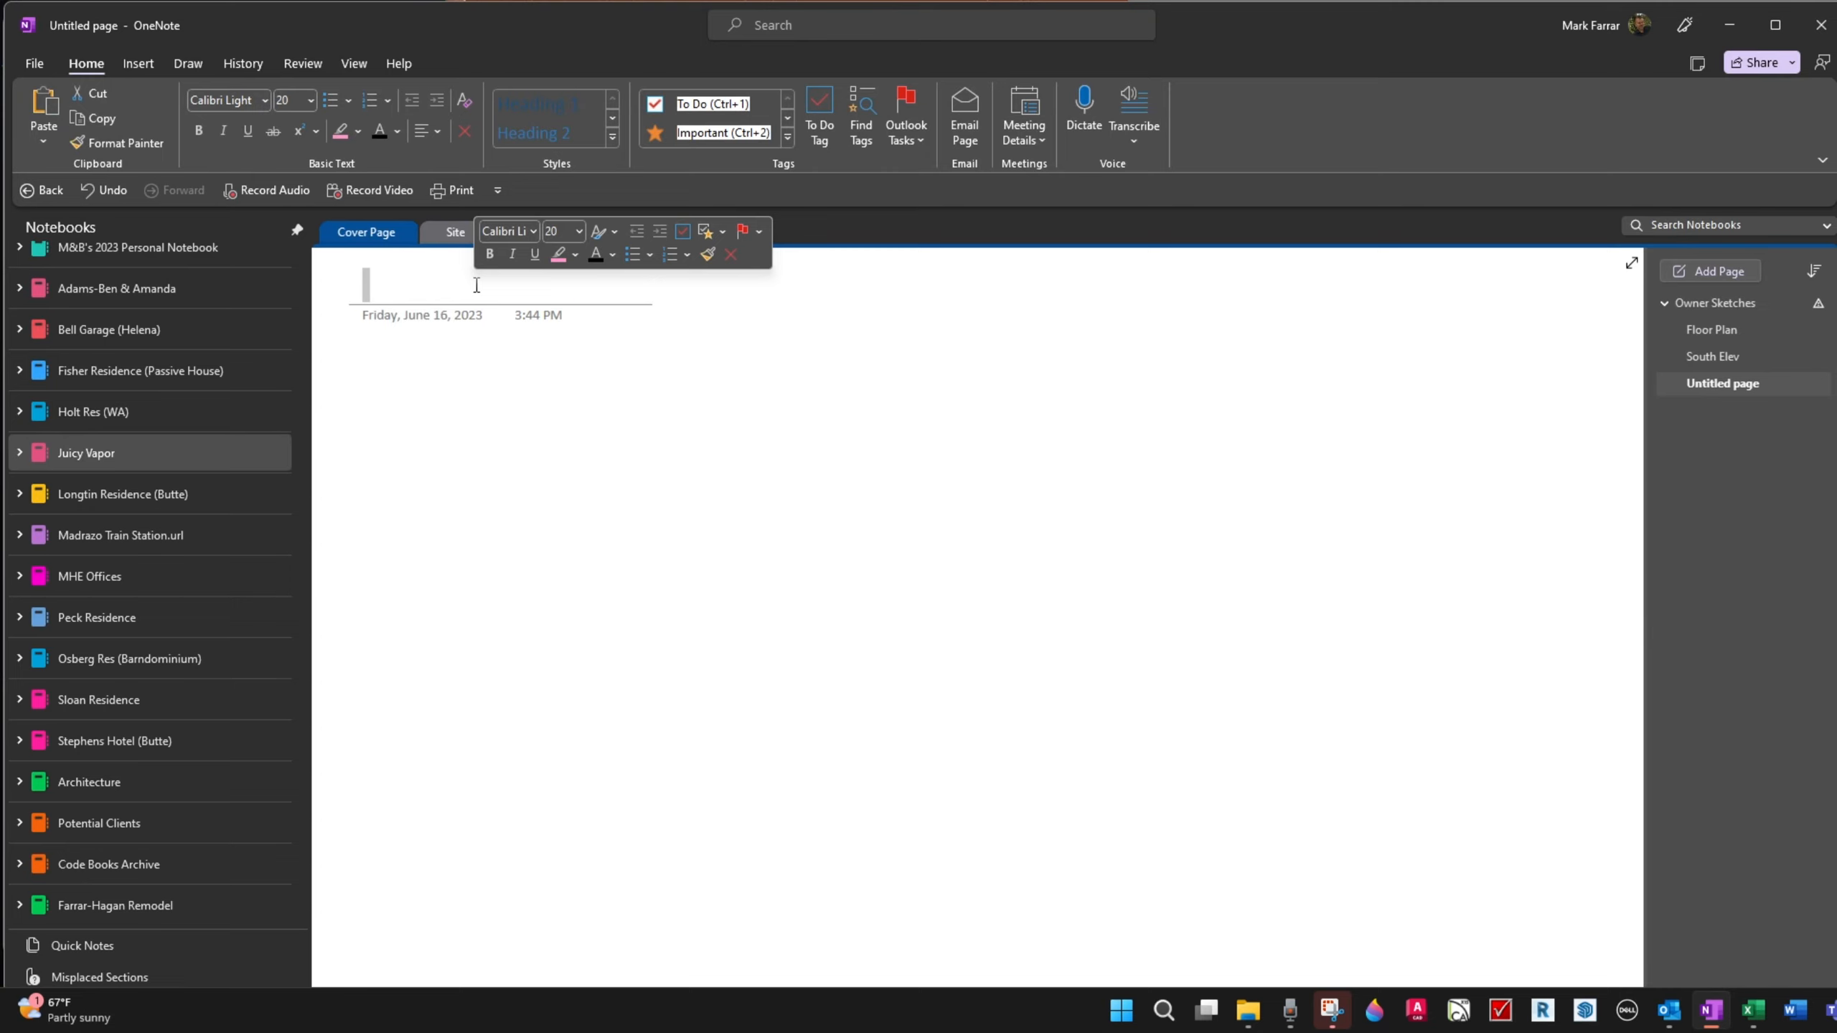
pyautogui.write('R')
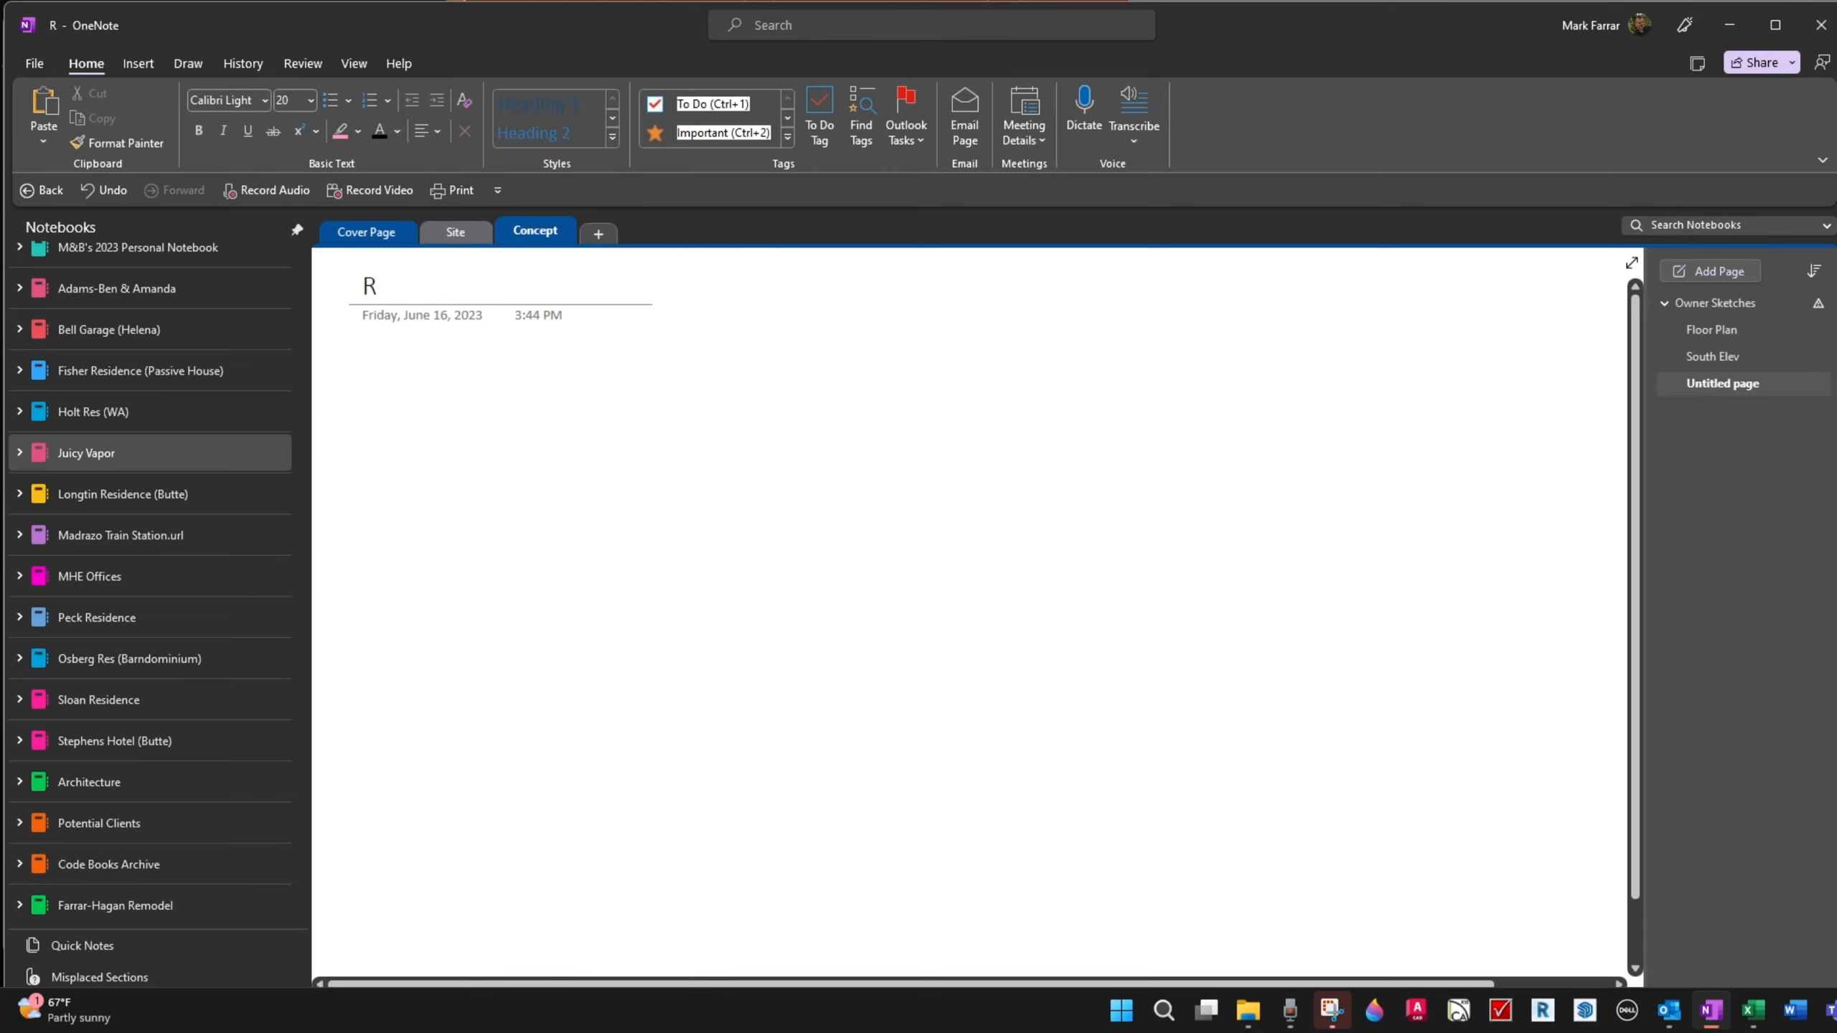
pyautogui.write('eflected ')
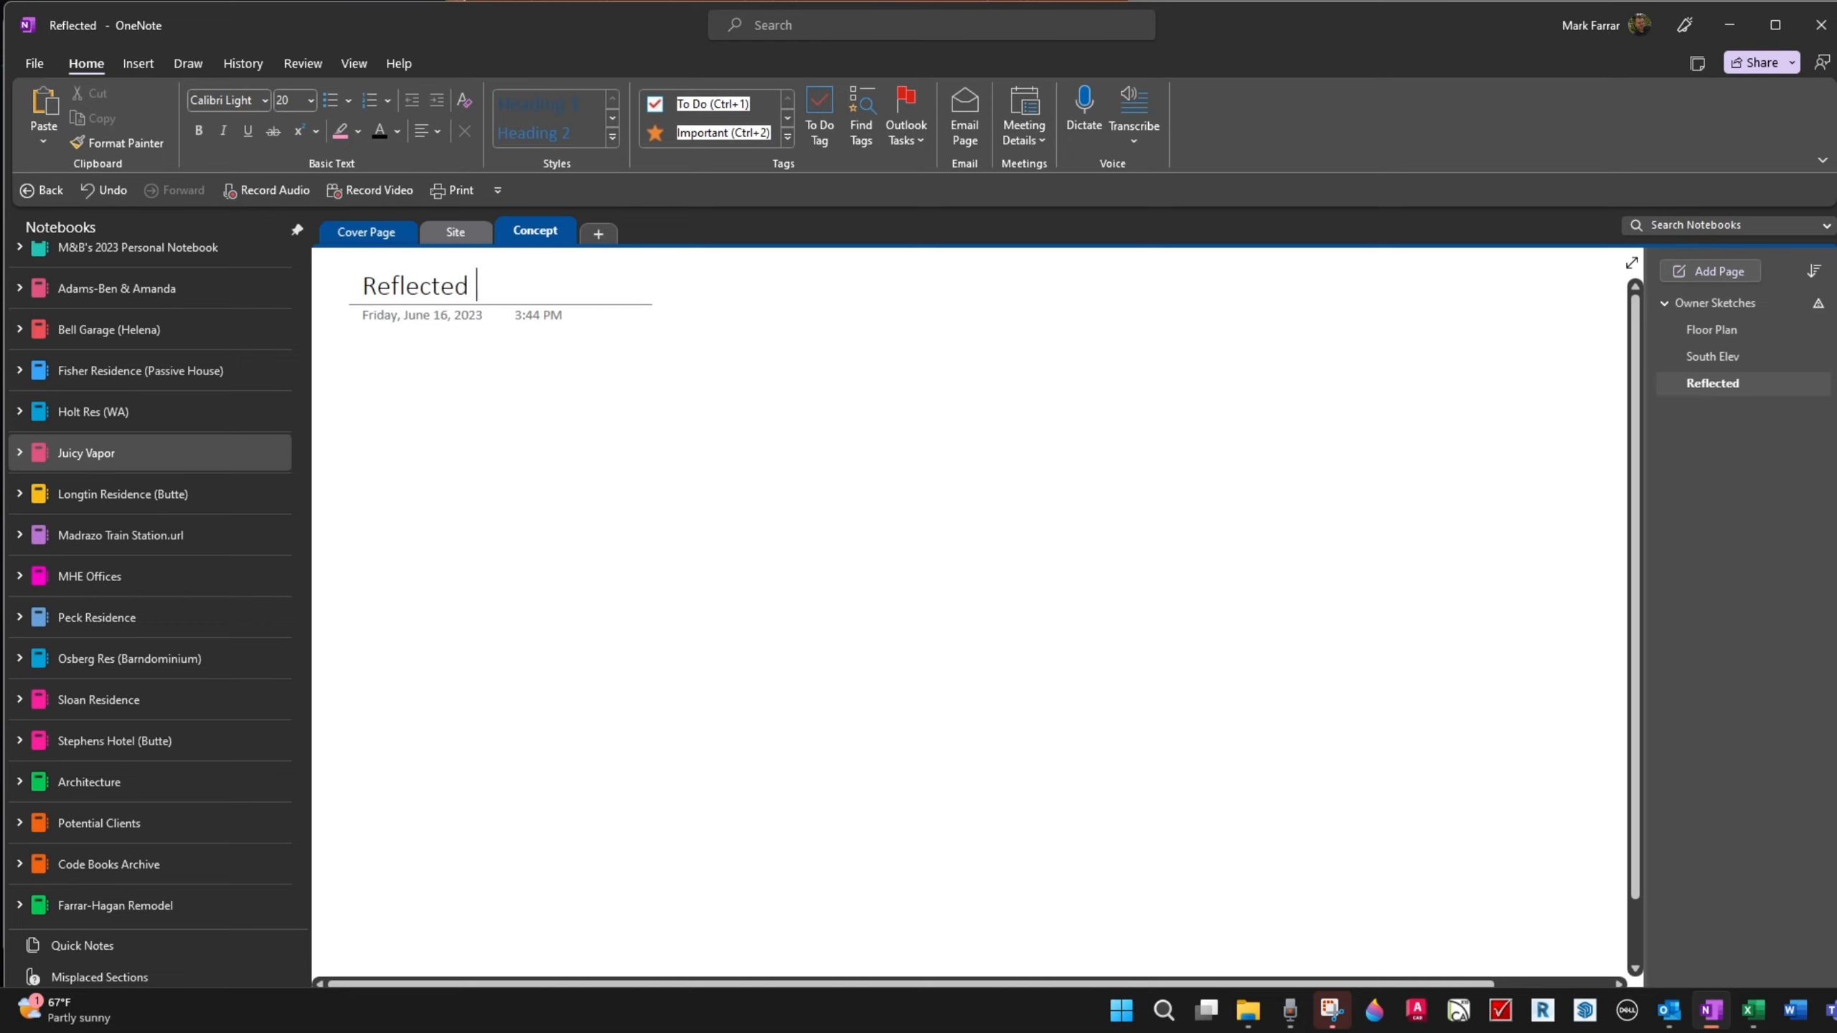
pyautogui.write('Clg Plan')
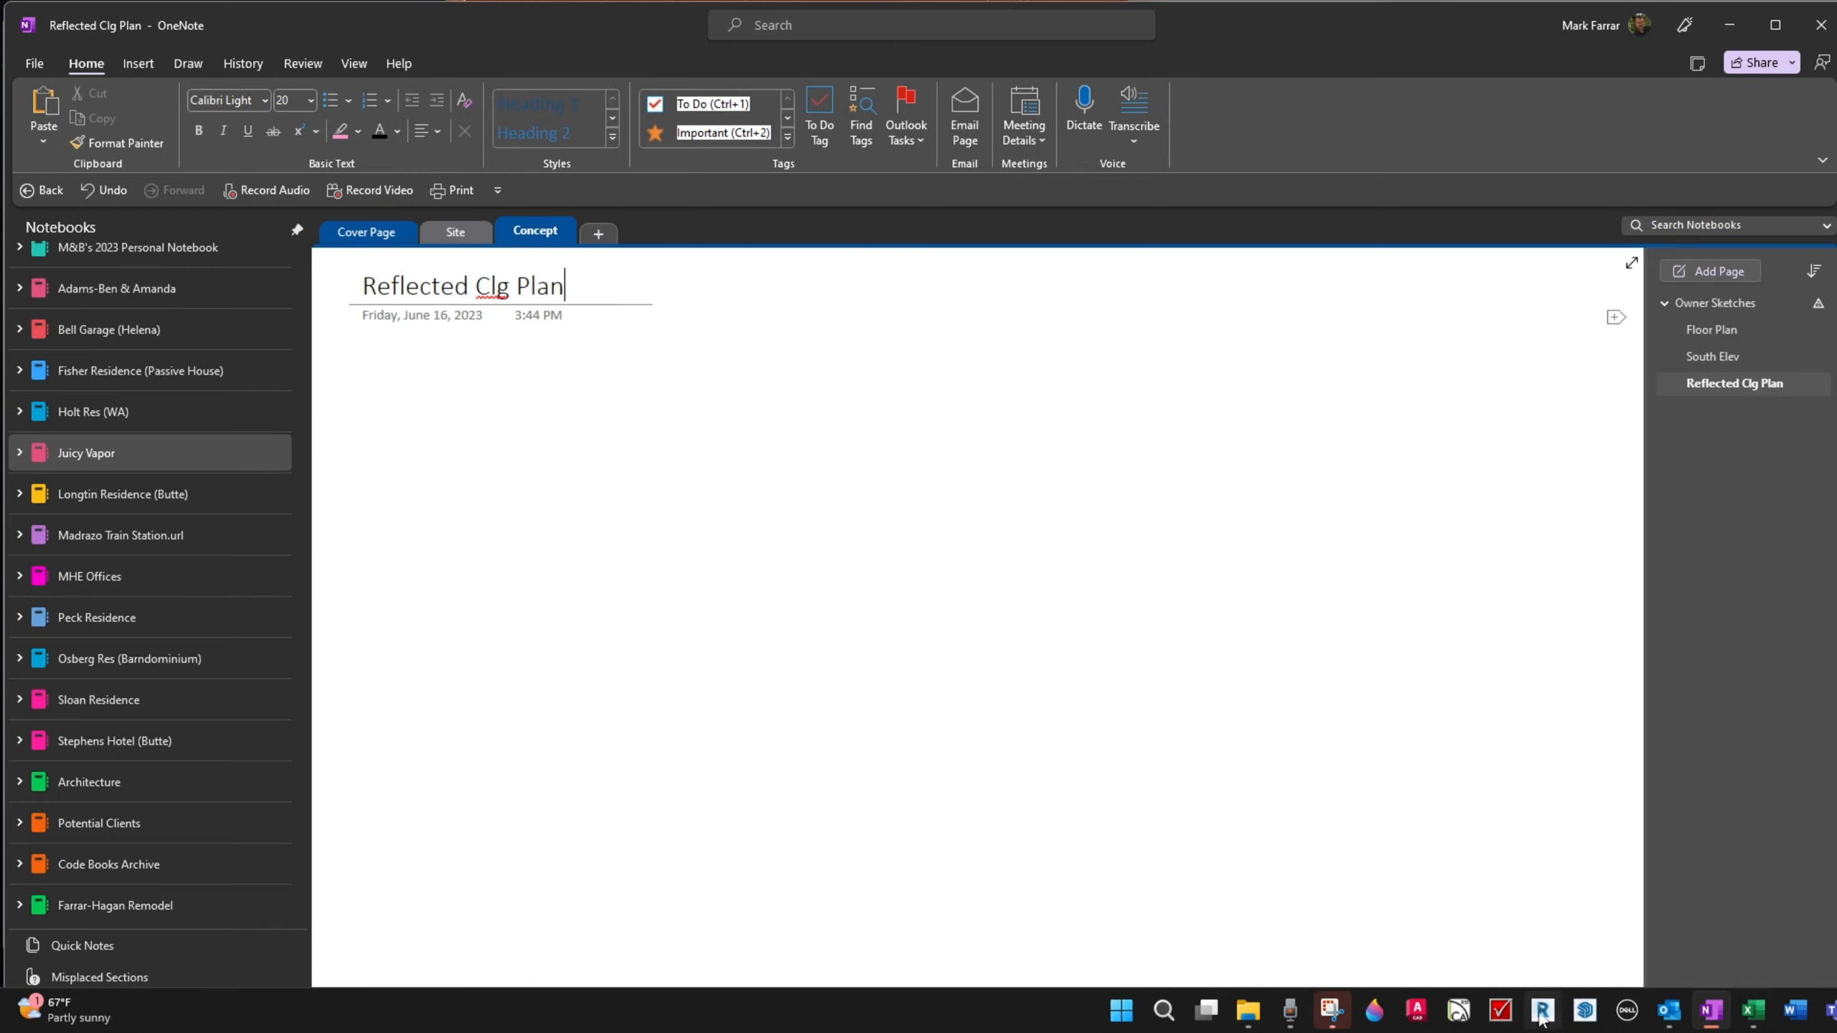
# Step: Capture the ceiling plan sketch with Snipping Tool and paste it below the Reflected Clg Plan title
pyautogui.click(1331, 1010)
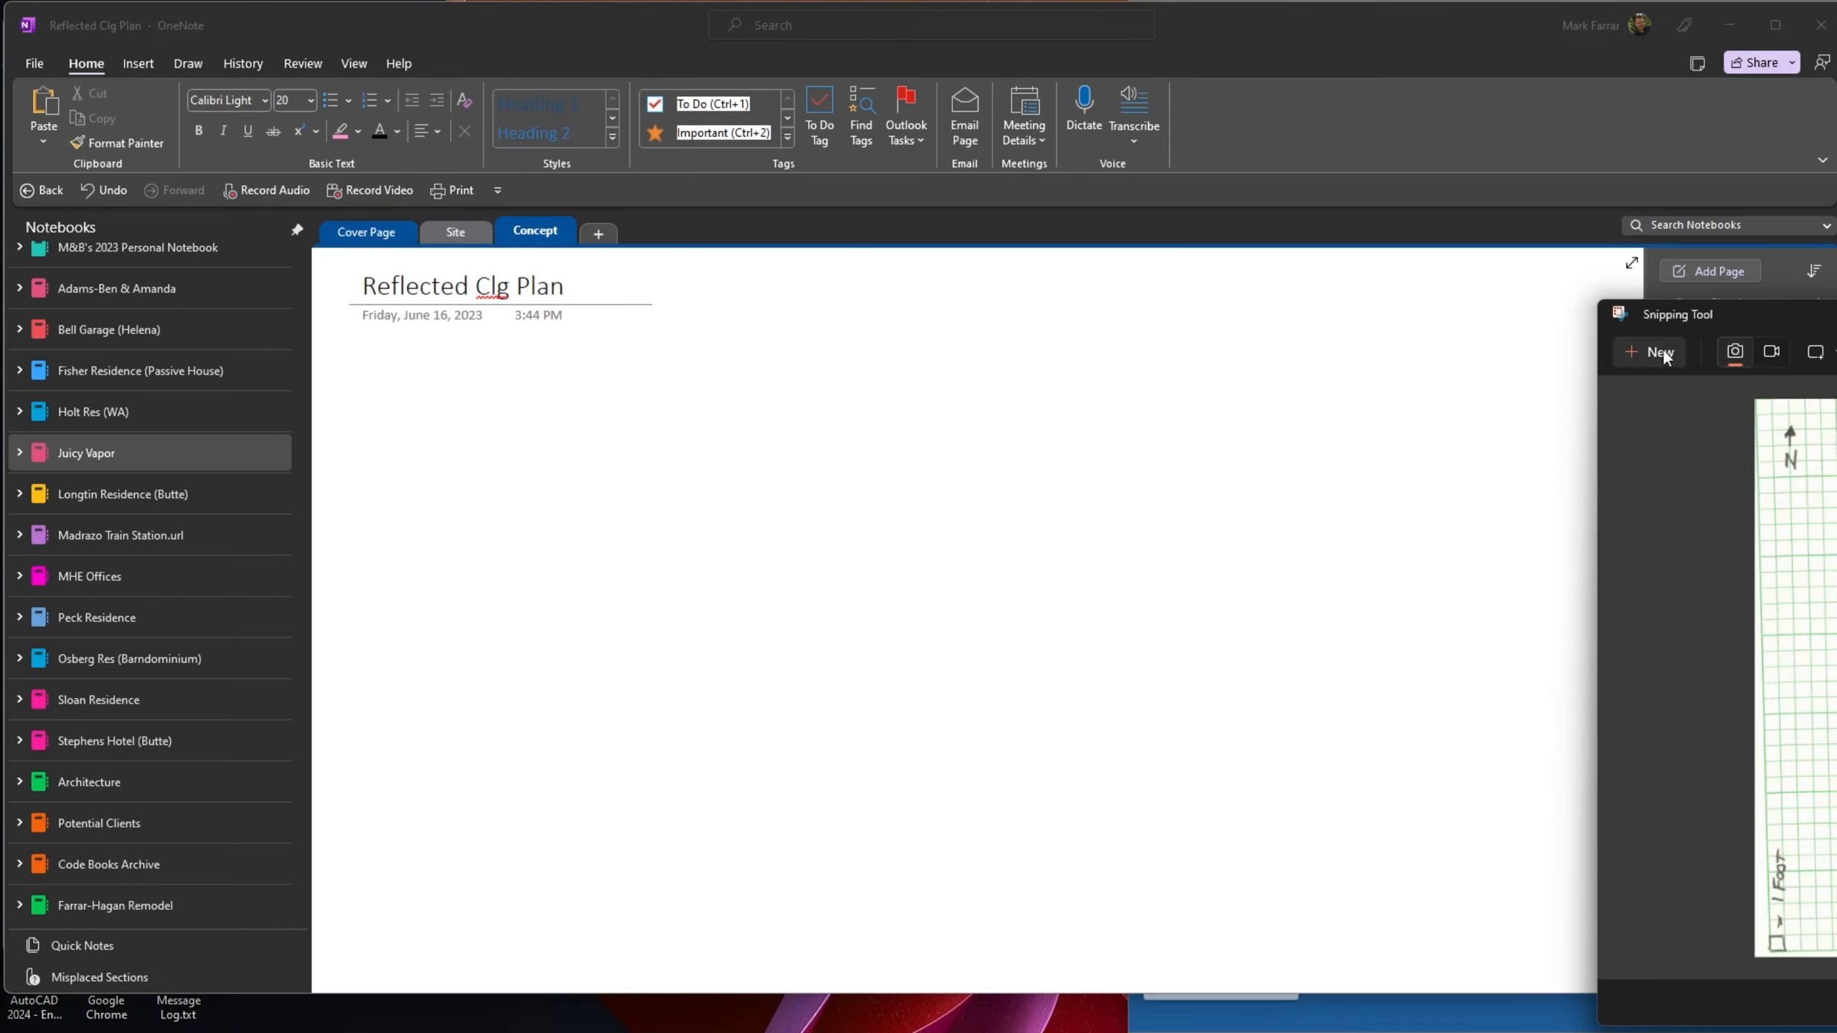
pyautogui.click(1664, 351)
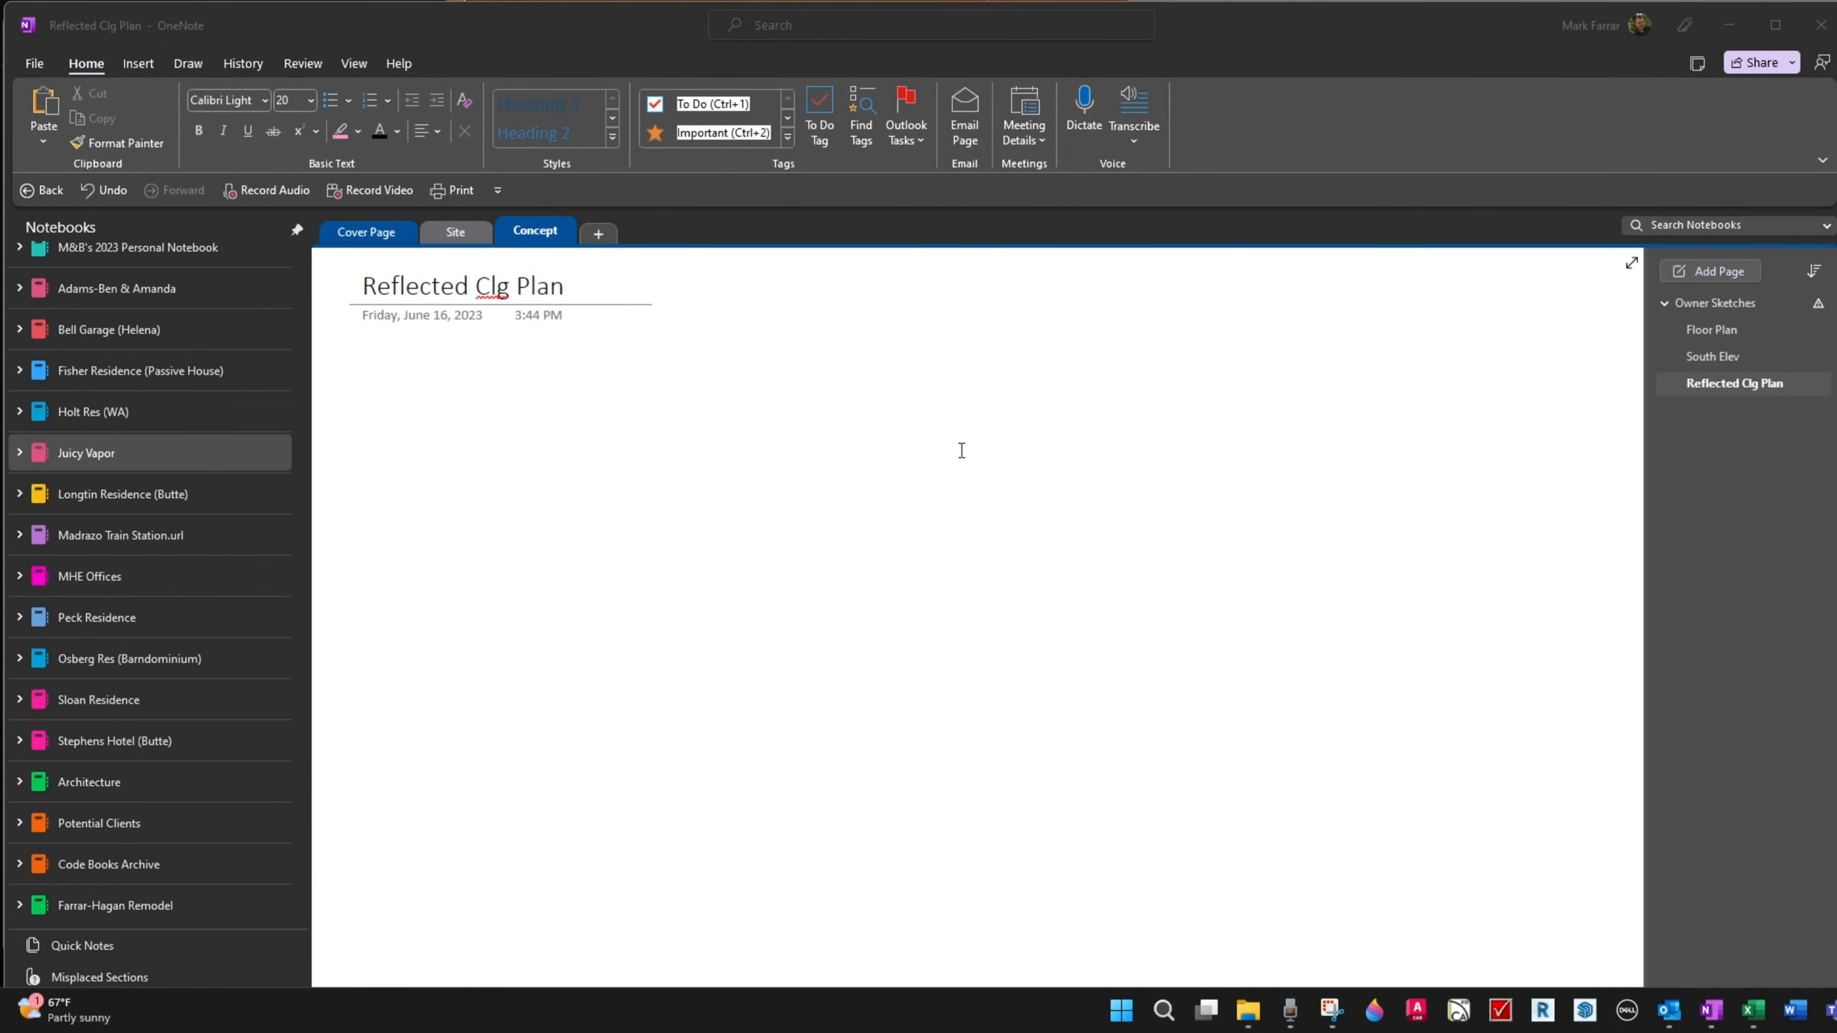
pyautogui.click(362, 336)
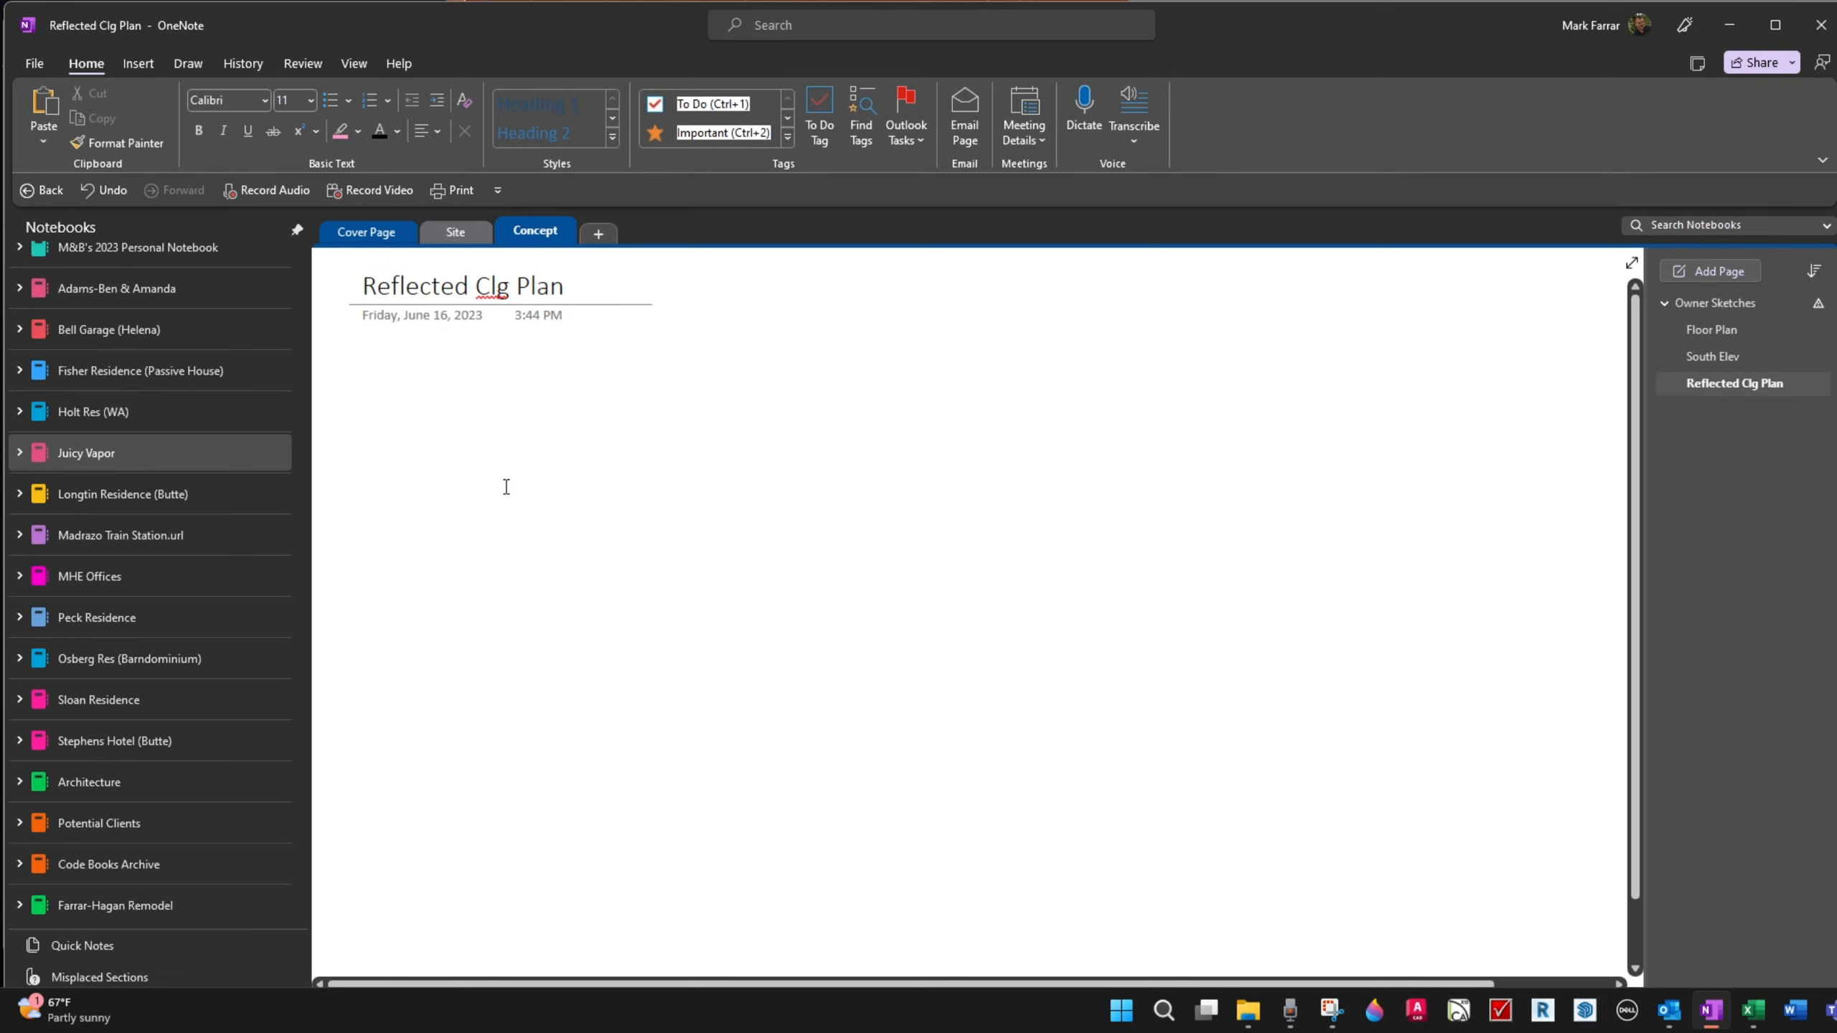
pyautogui.hotkey('ctrl', 'v')
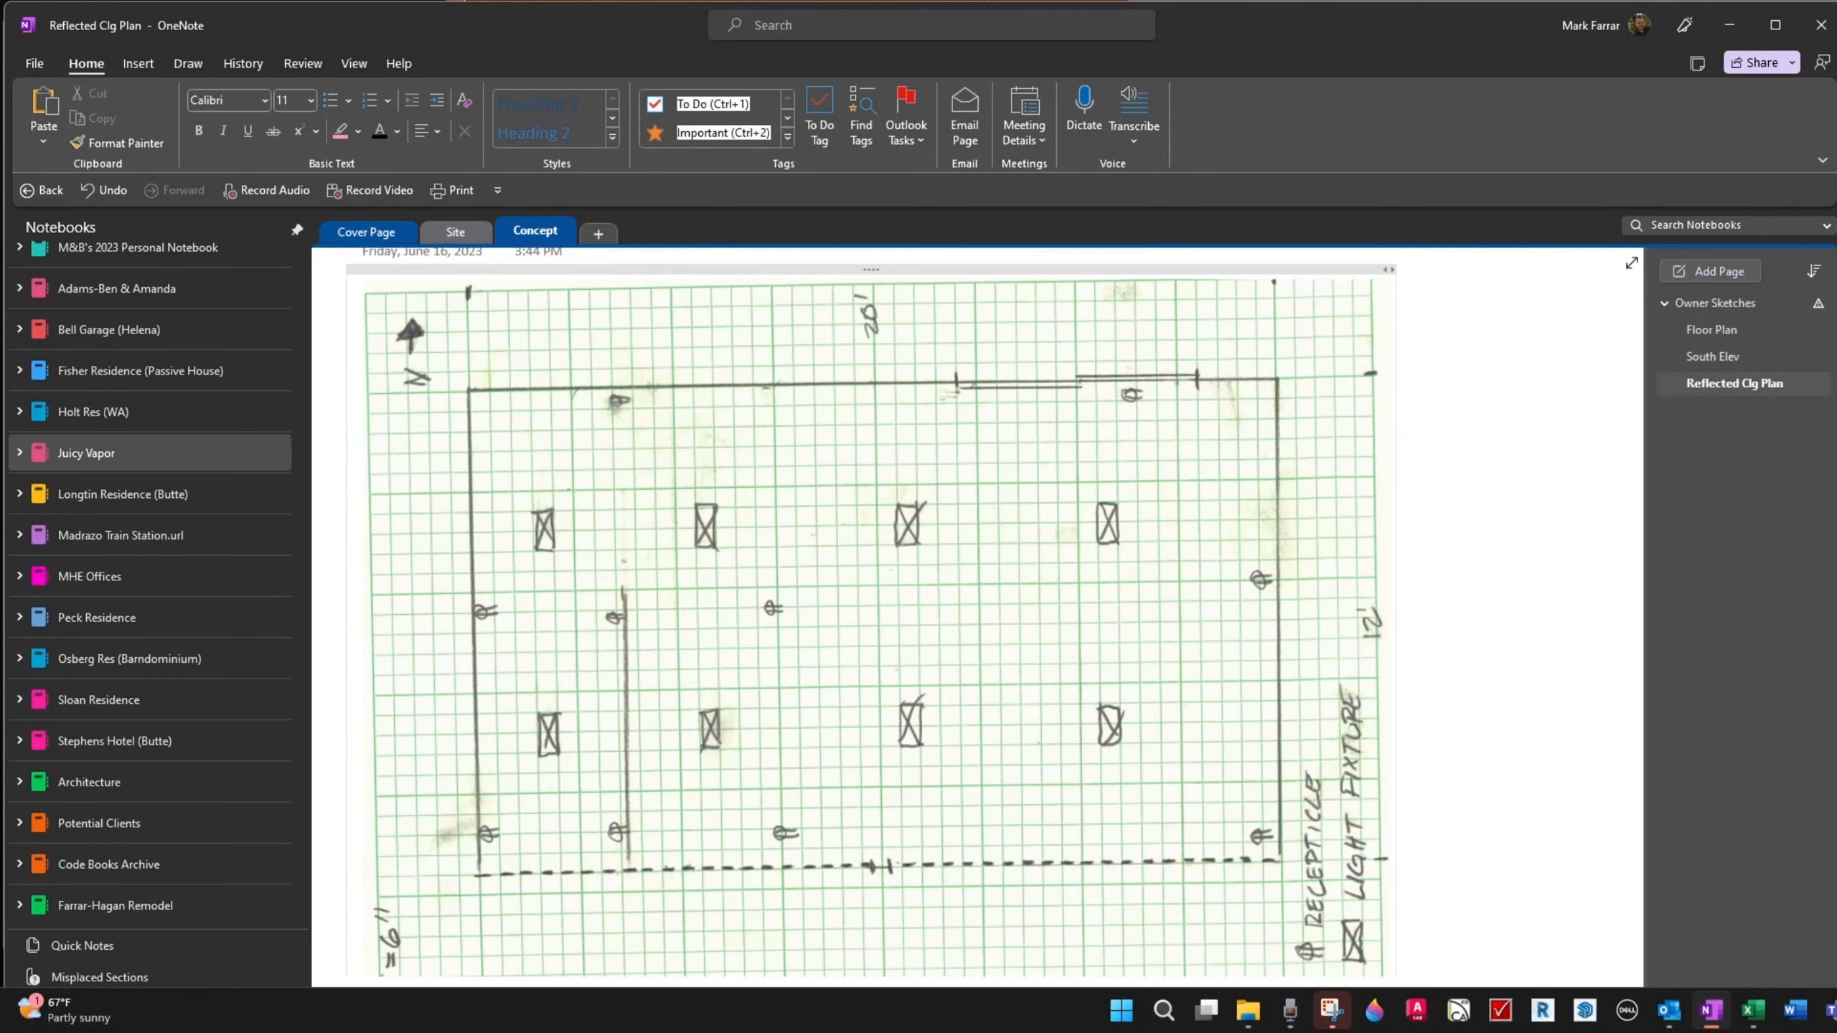
# Step: Add a page titled "Wall Section" at the end of the Concept section
pyautogui.hotkey('alt', 'Tab')
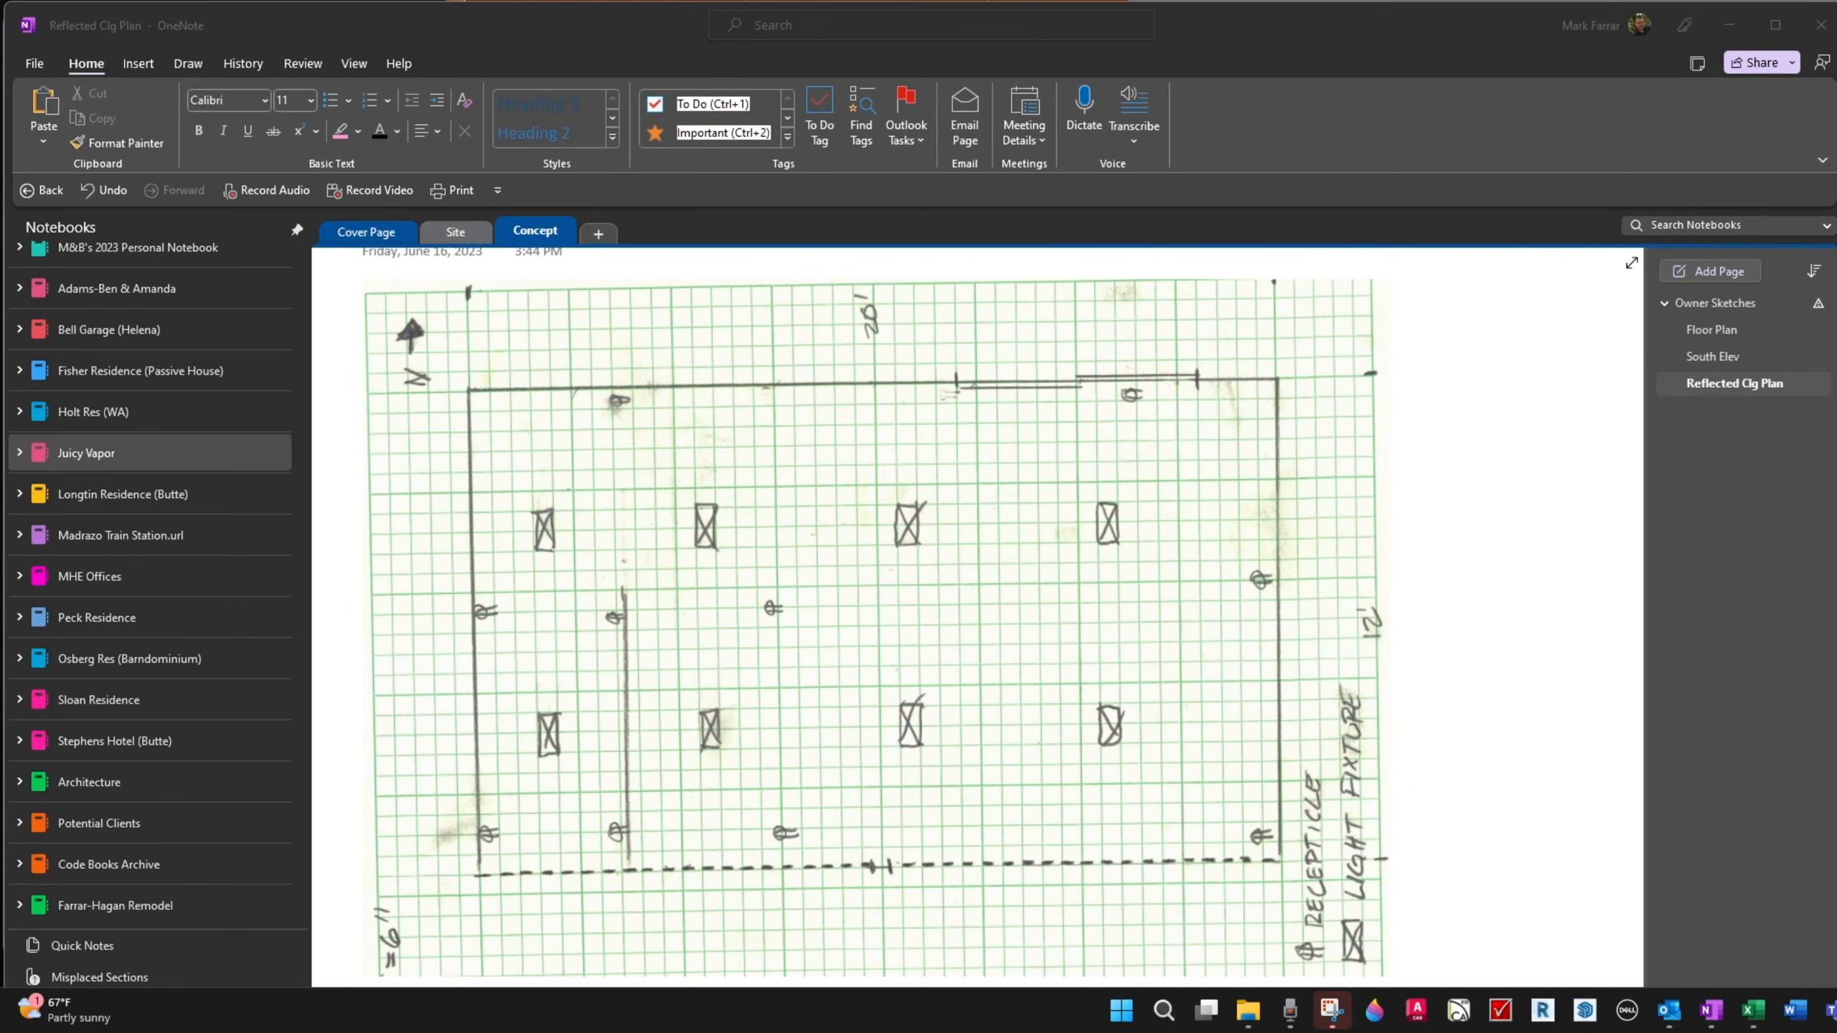
pyautogui.click(1700, 267)
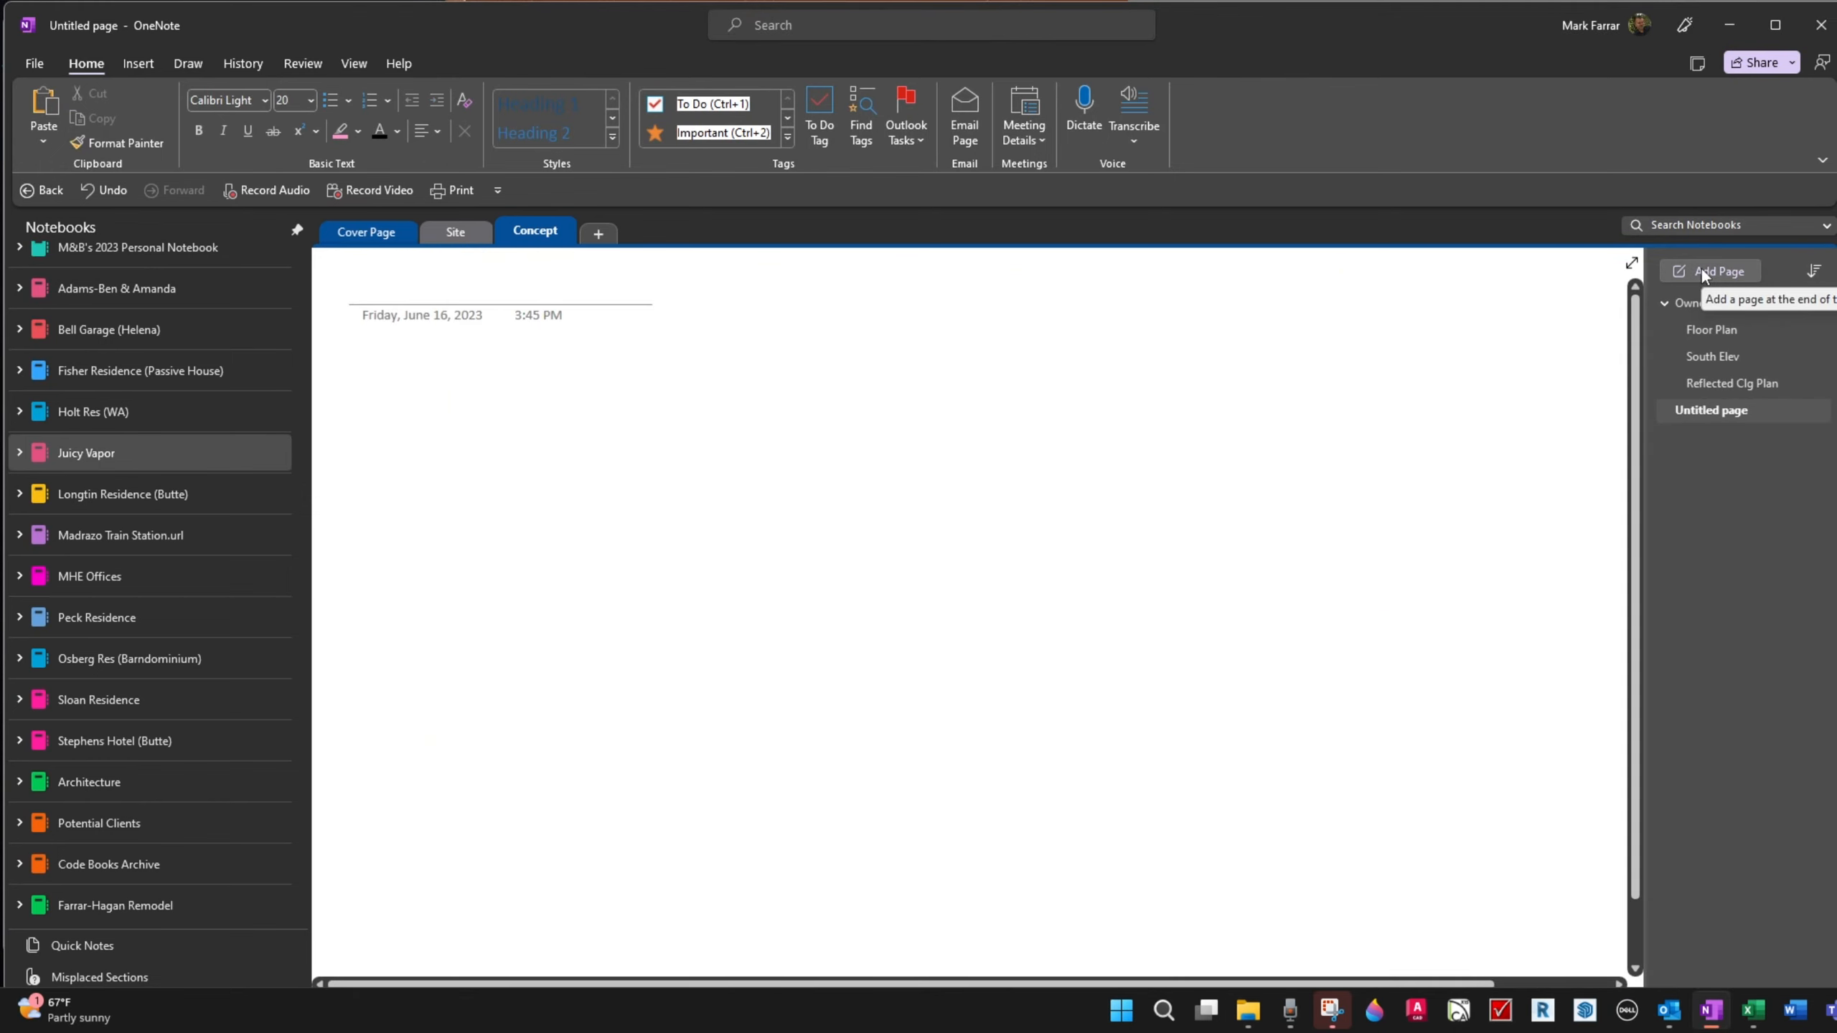
pyautogui.write('Wall Section')
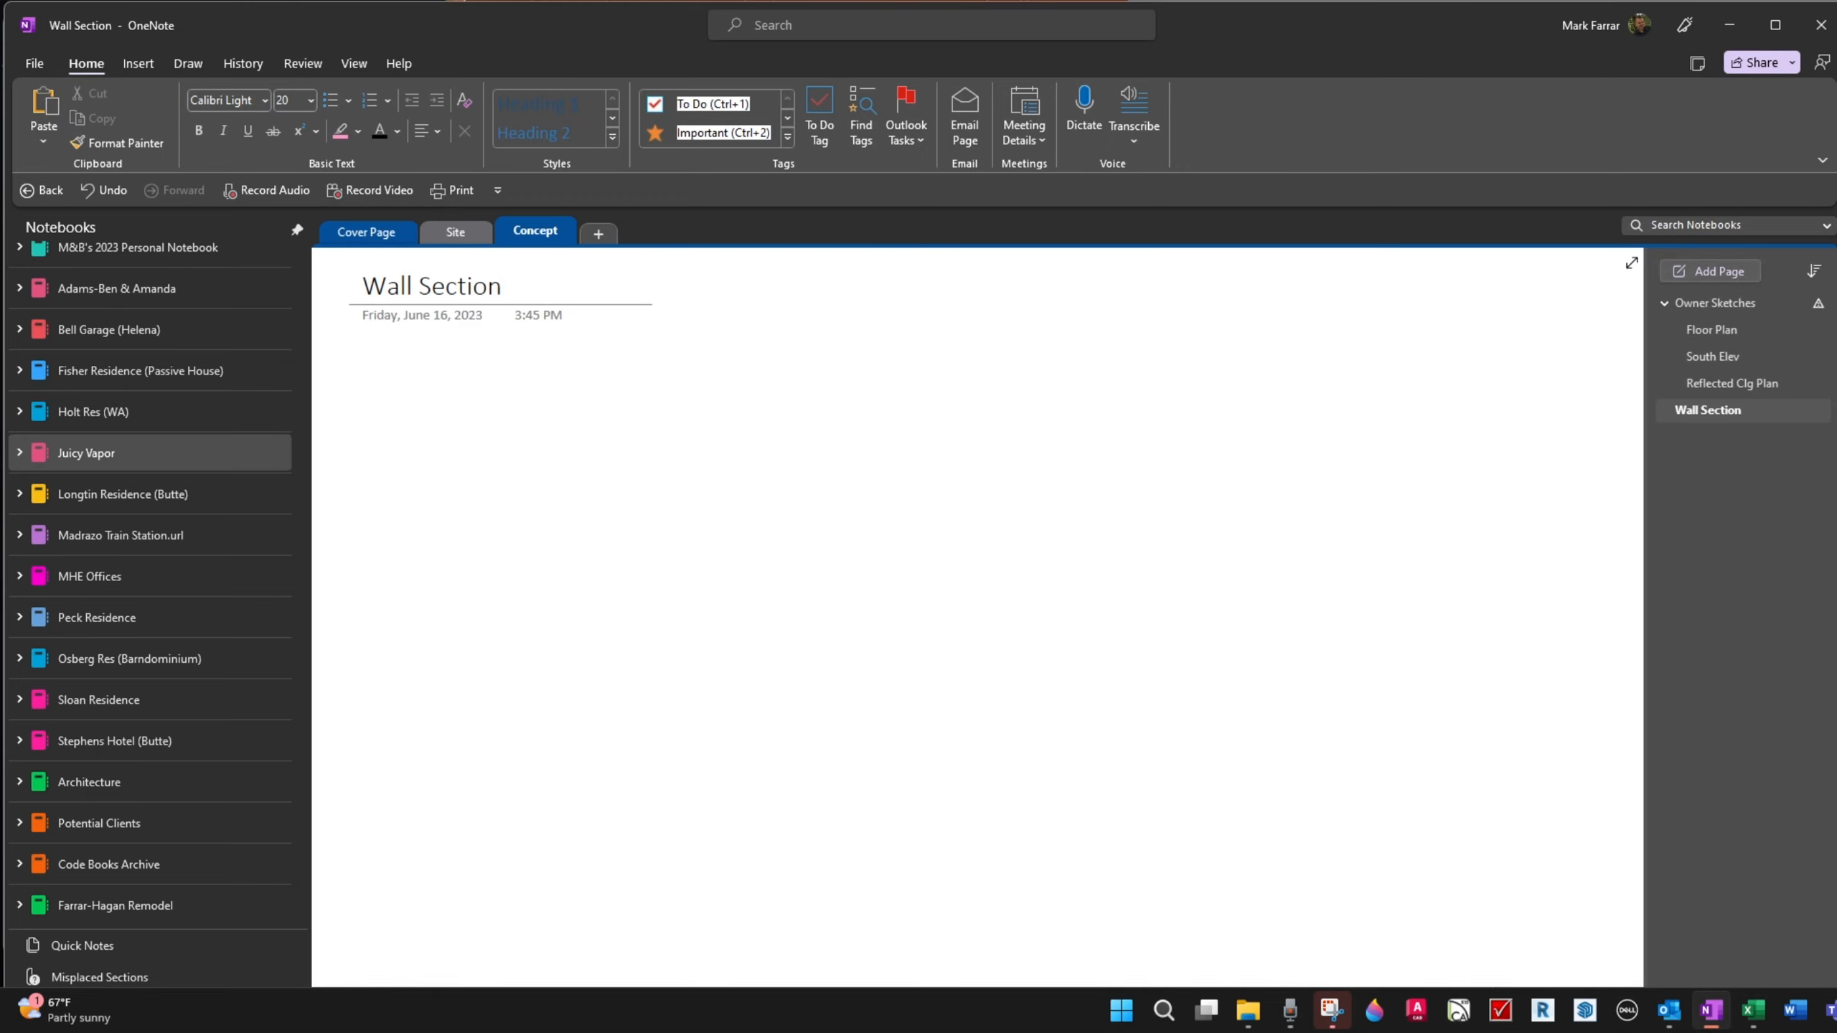
# Step: Capture the wall section sketch with Snipping Tool and paste it below the Wall Section title
pyautogui.click(1331, 1010)
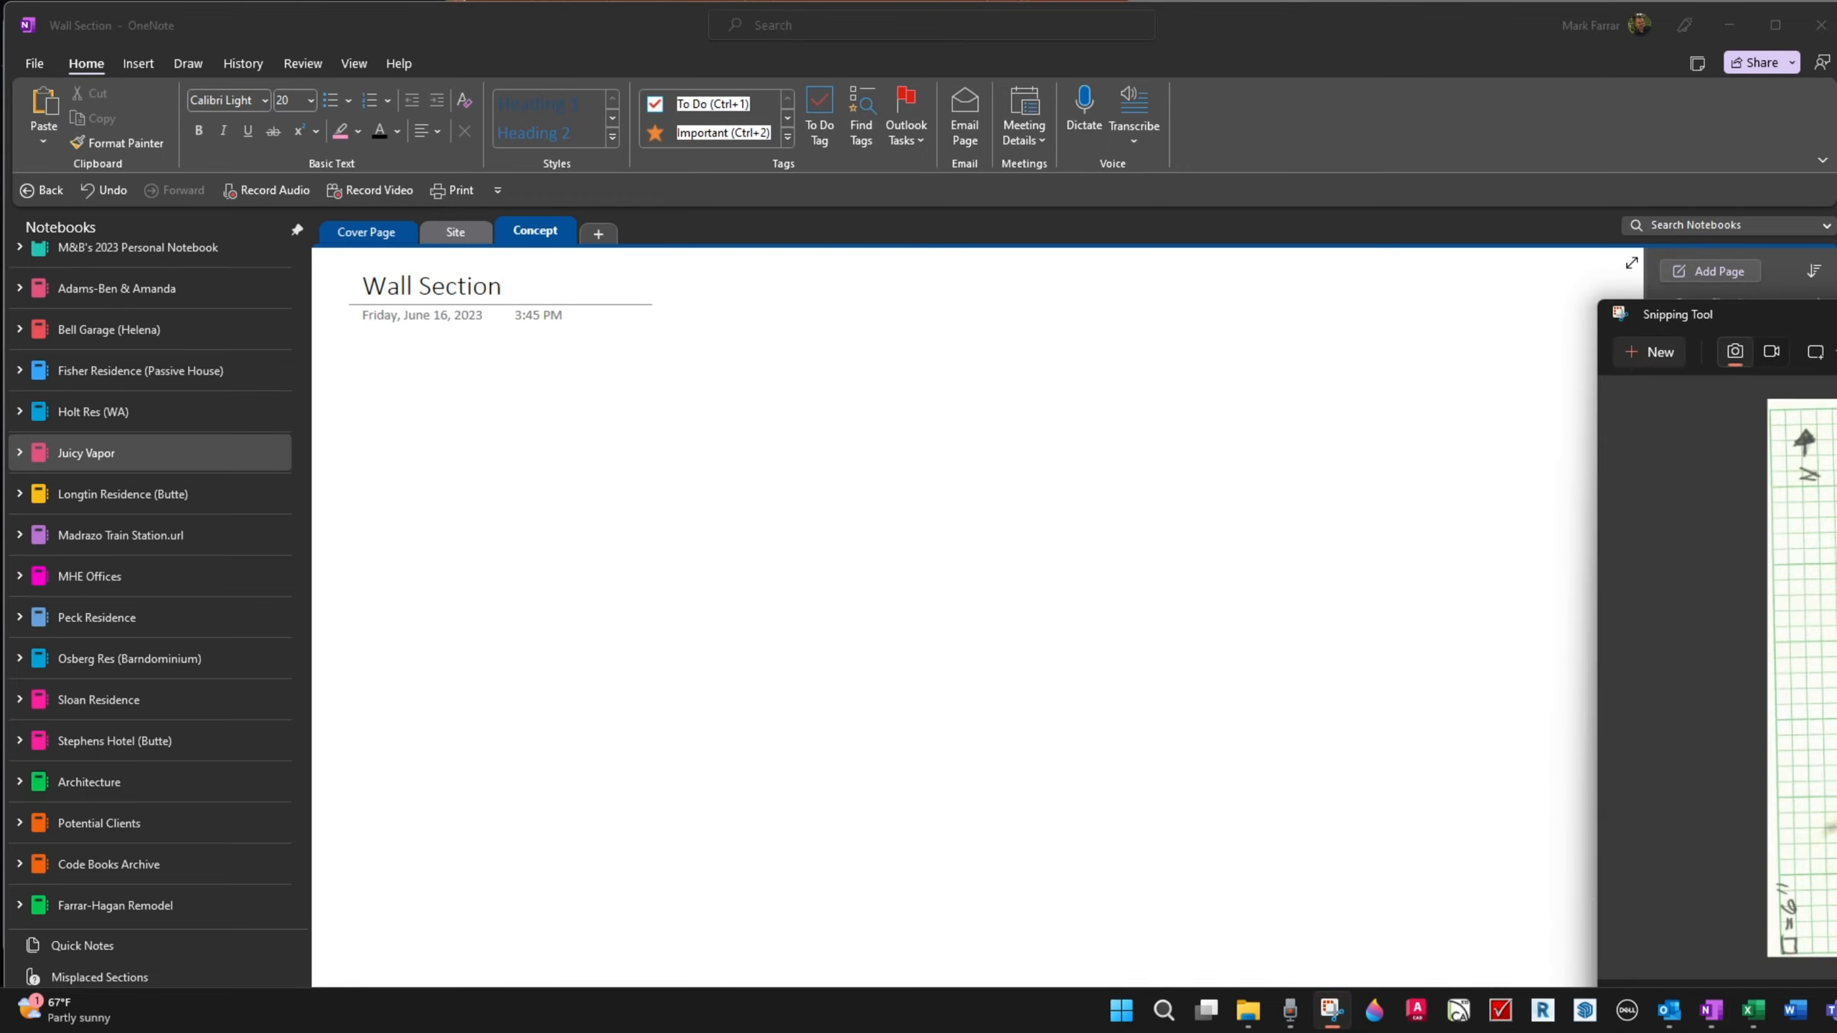
pyautogui.click(1650, 351)
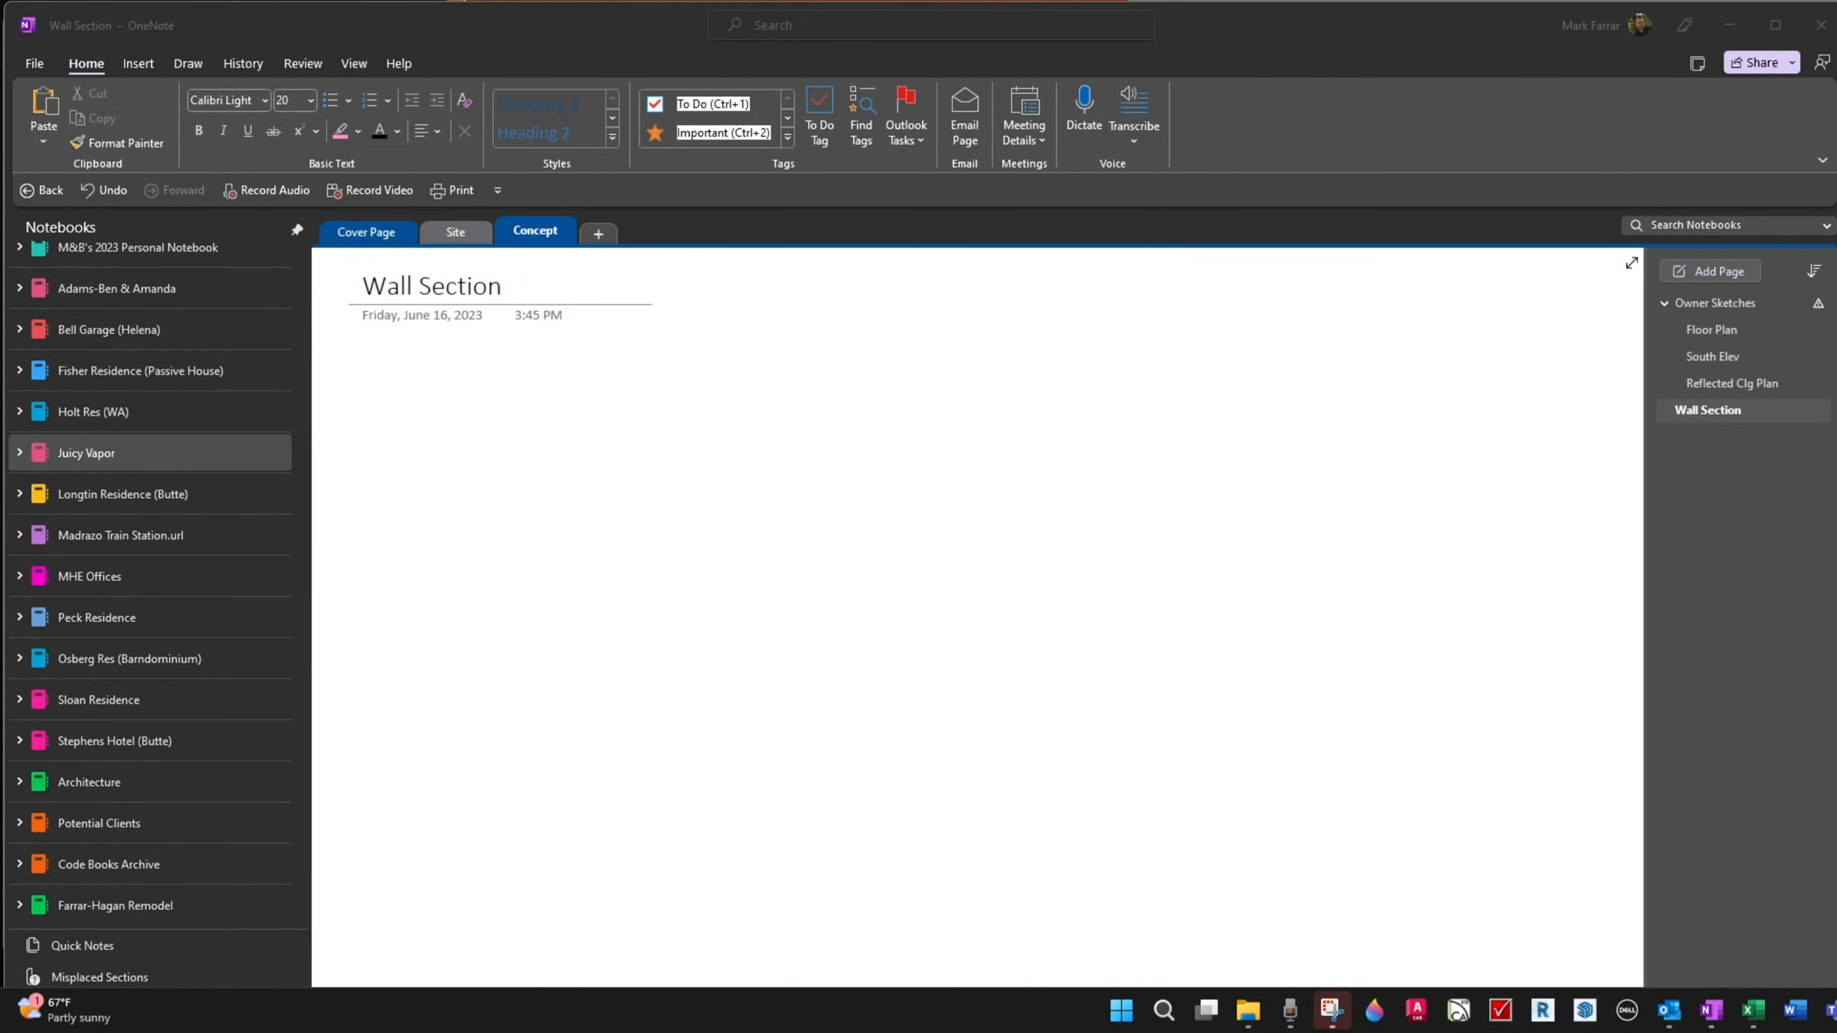
pyautogui.click(371, 355)
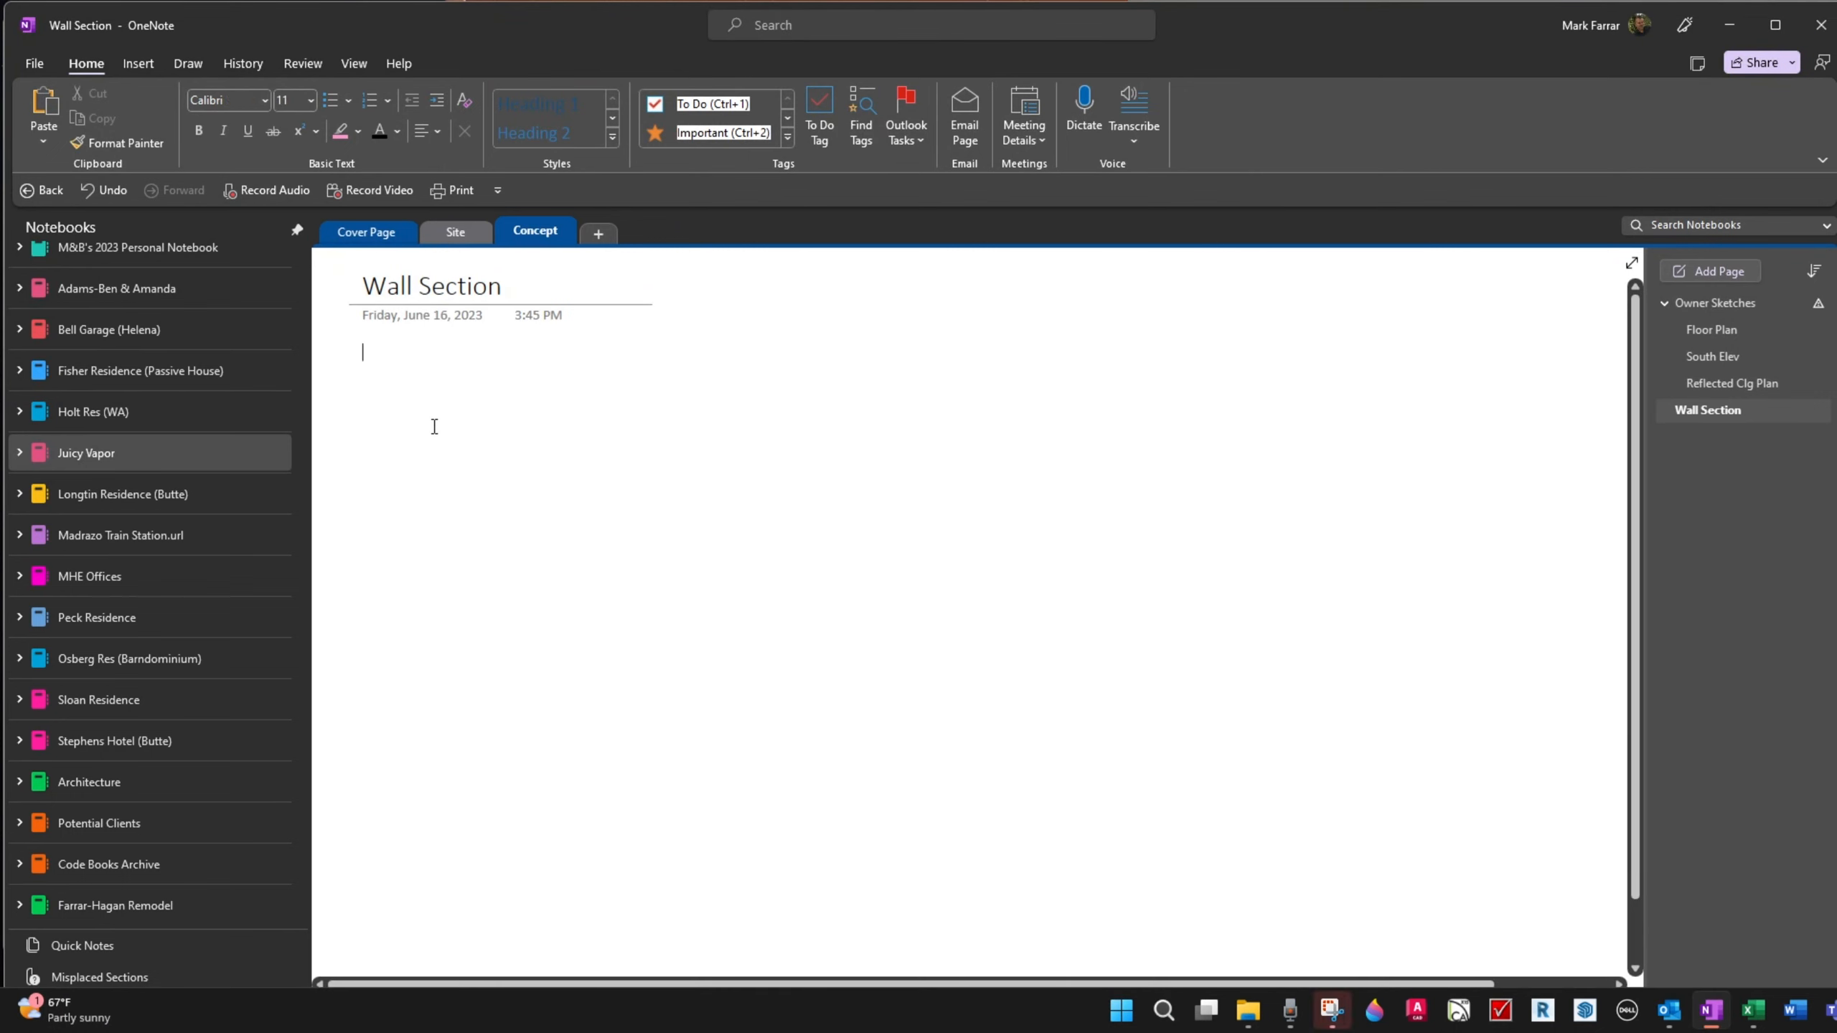
pyautogui.hotkey('ctrl', 'v')
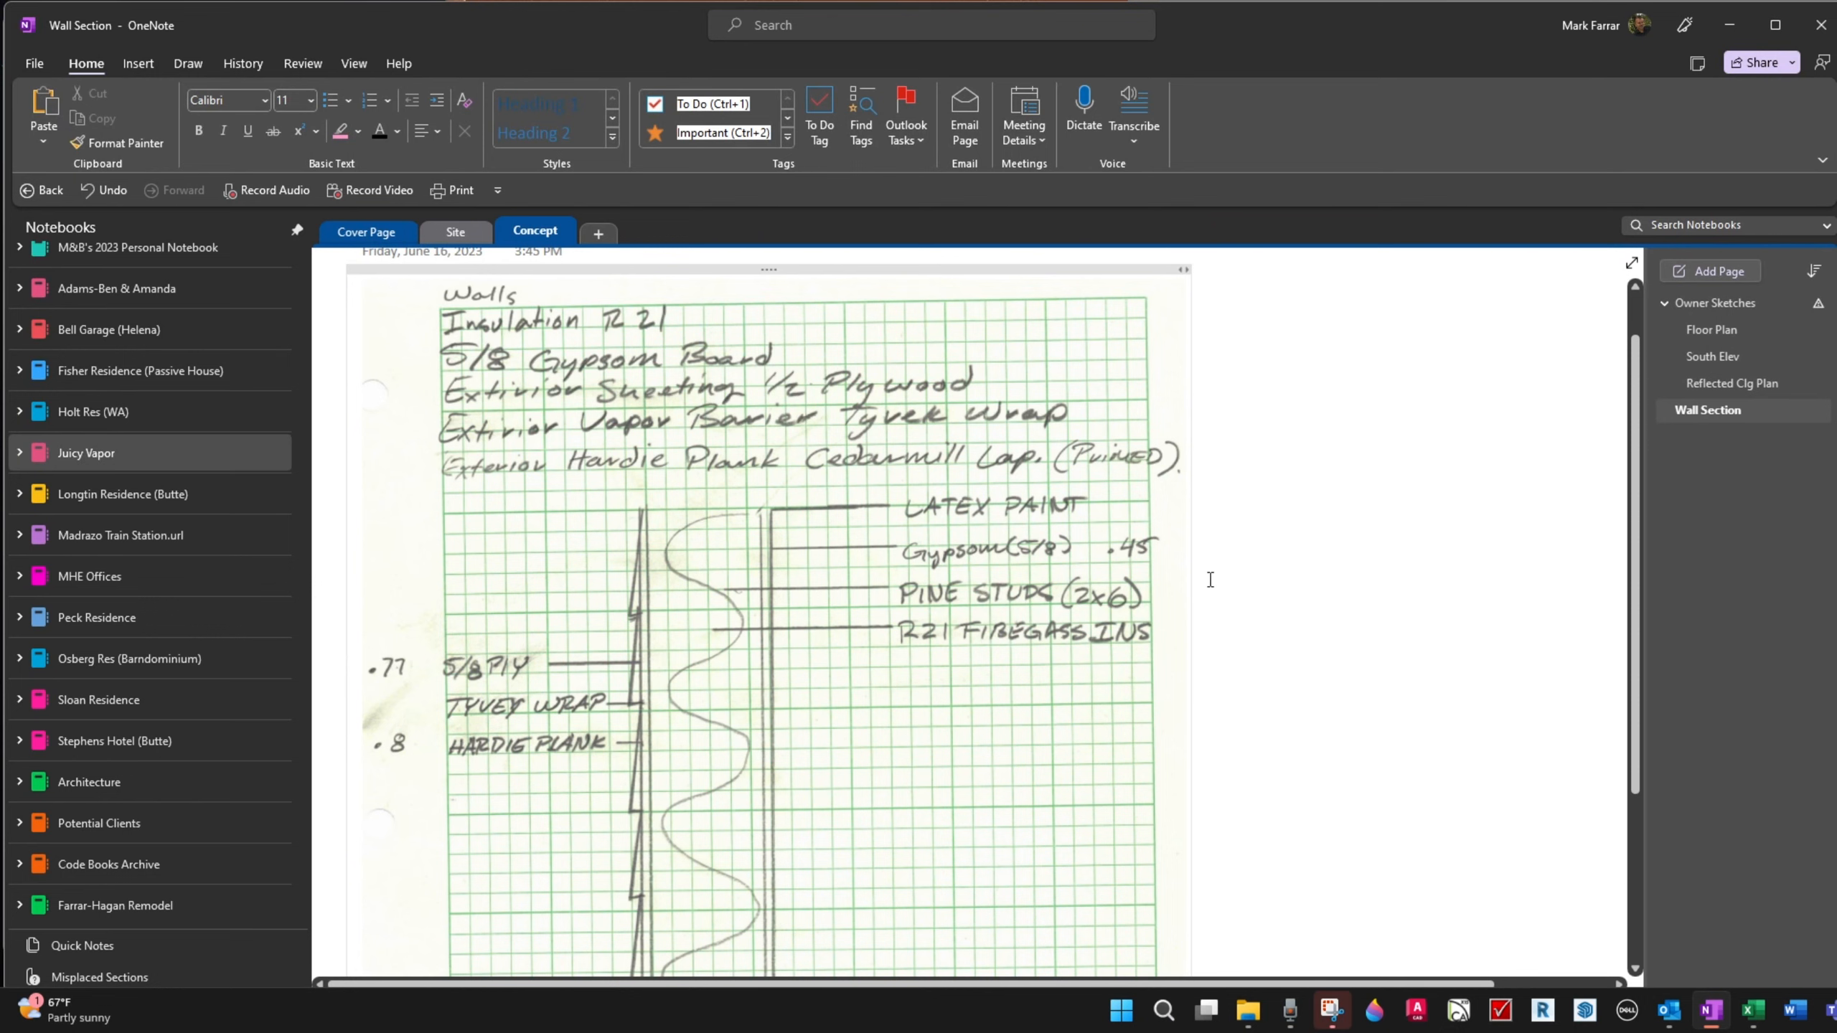
# Step: Shrink the pasted wall section sketch proportionally to about 70% of its size and check it down to its lower edge
pyautogui.scroll(-4, 1200, 796)
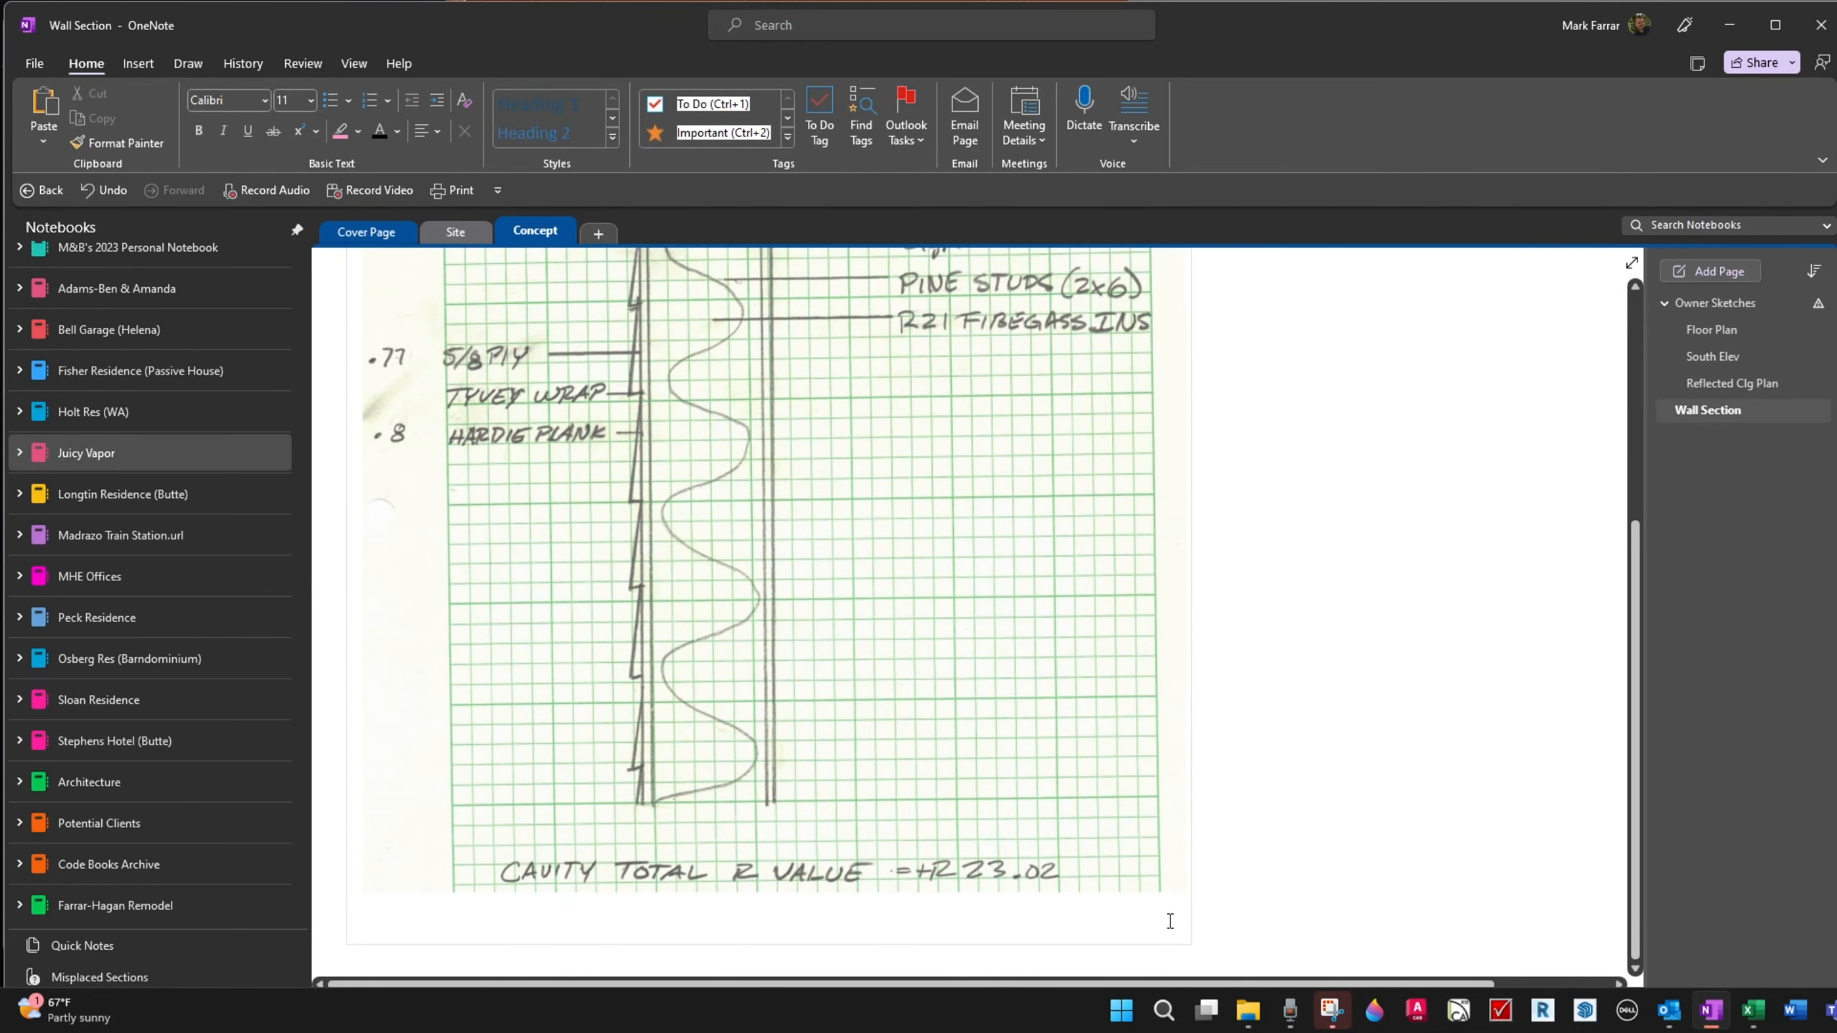
pyautogui.click(1150, 855)
pyautogui.moveTo(1161, 880); pyautogui.dragTo(924, 510)
pyautogui.scroll(5, 924, 509)
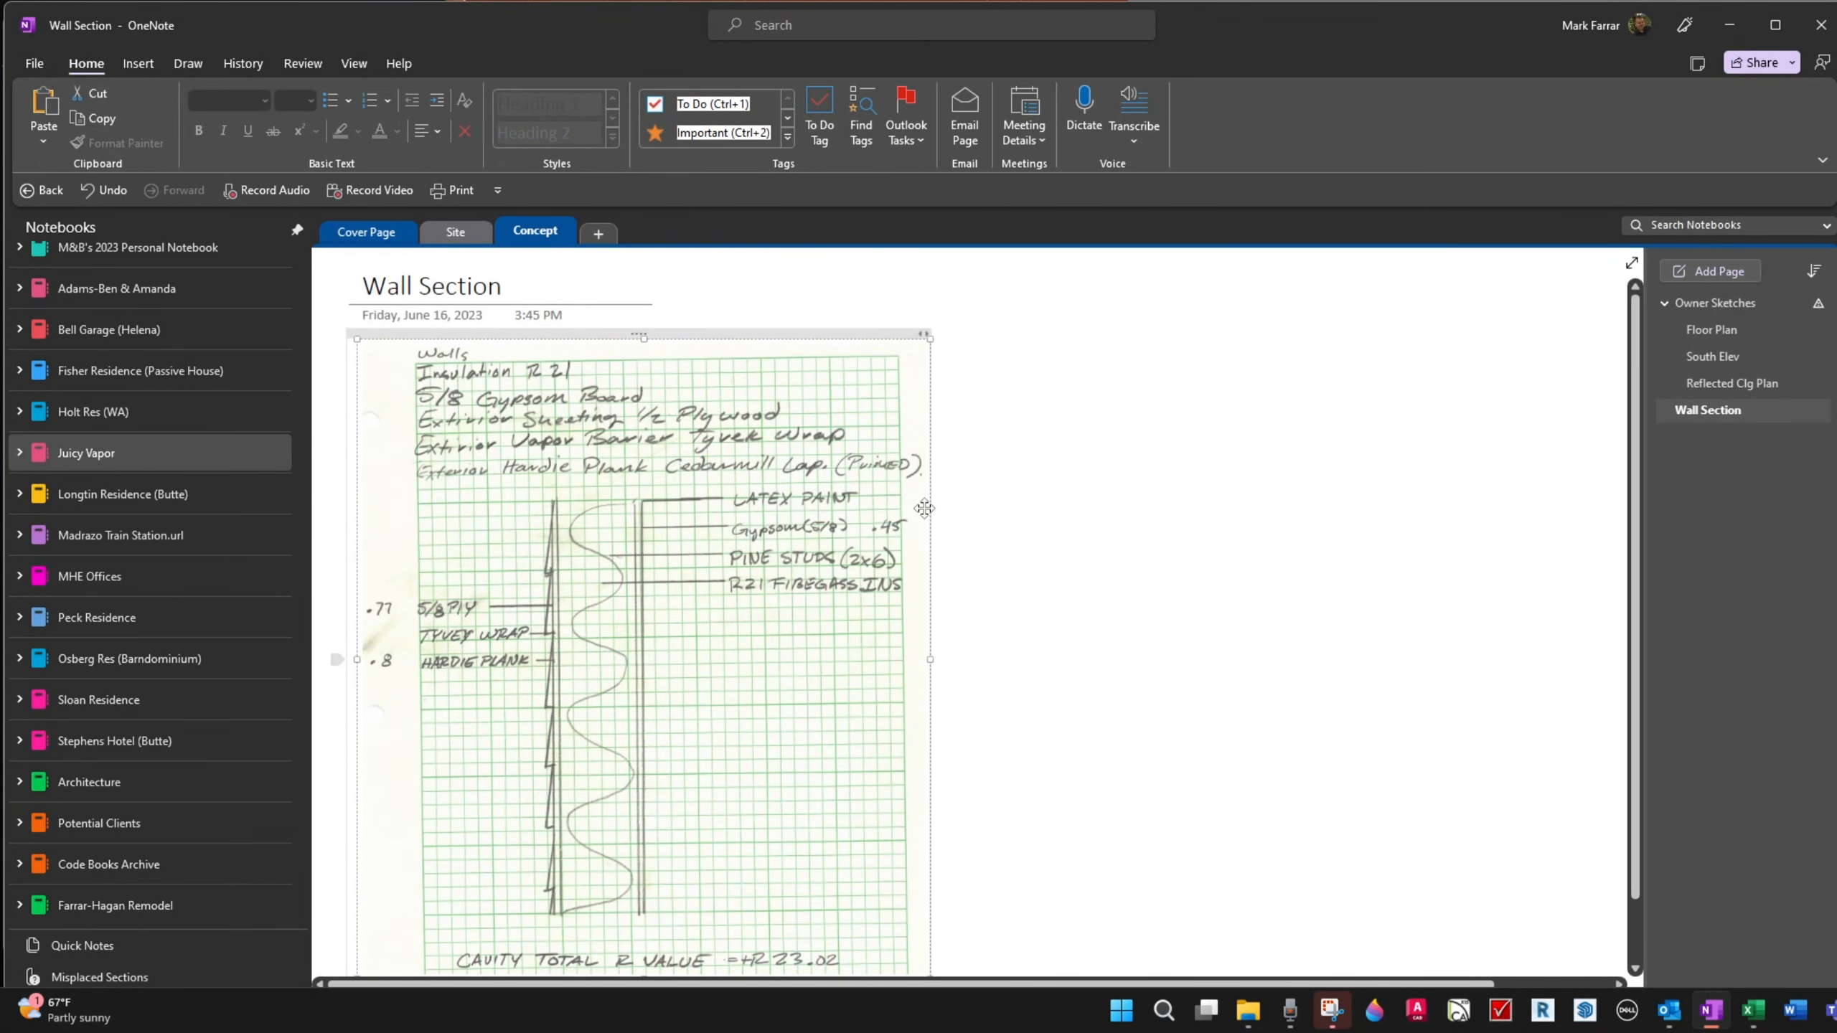
pyautogui.scroll(-2, 950, 572)
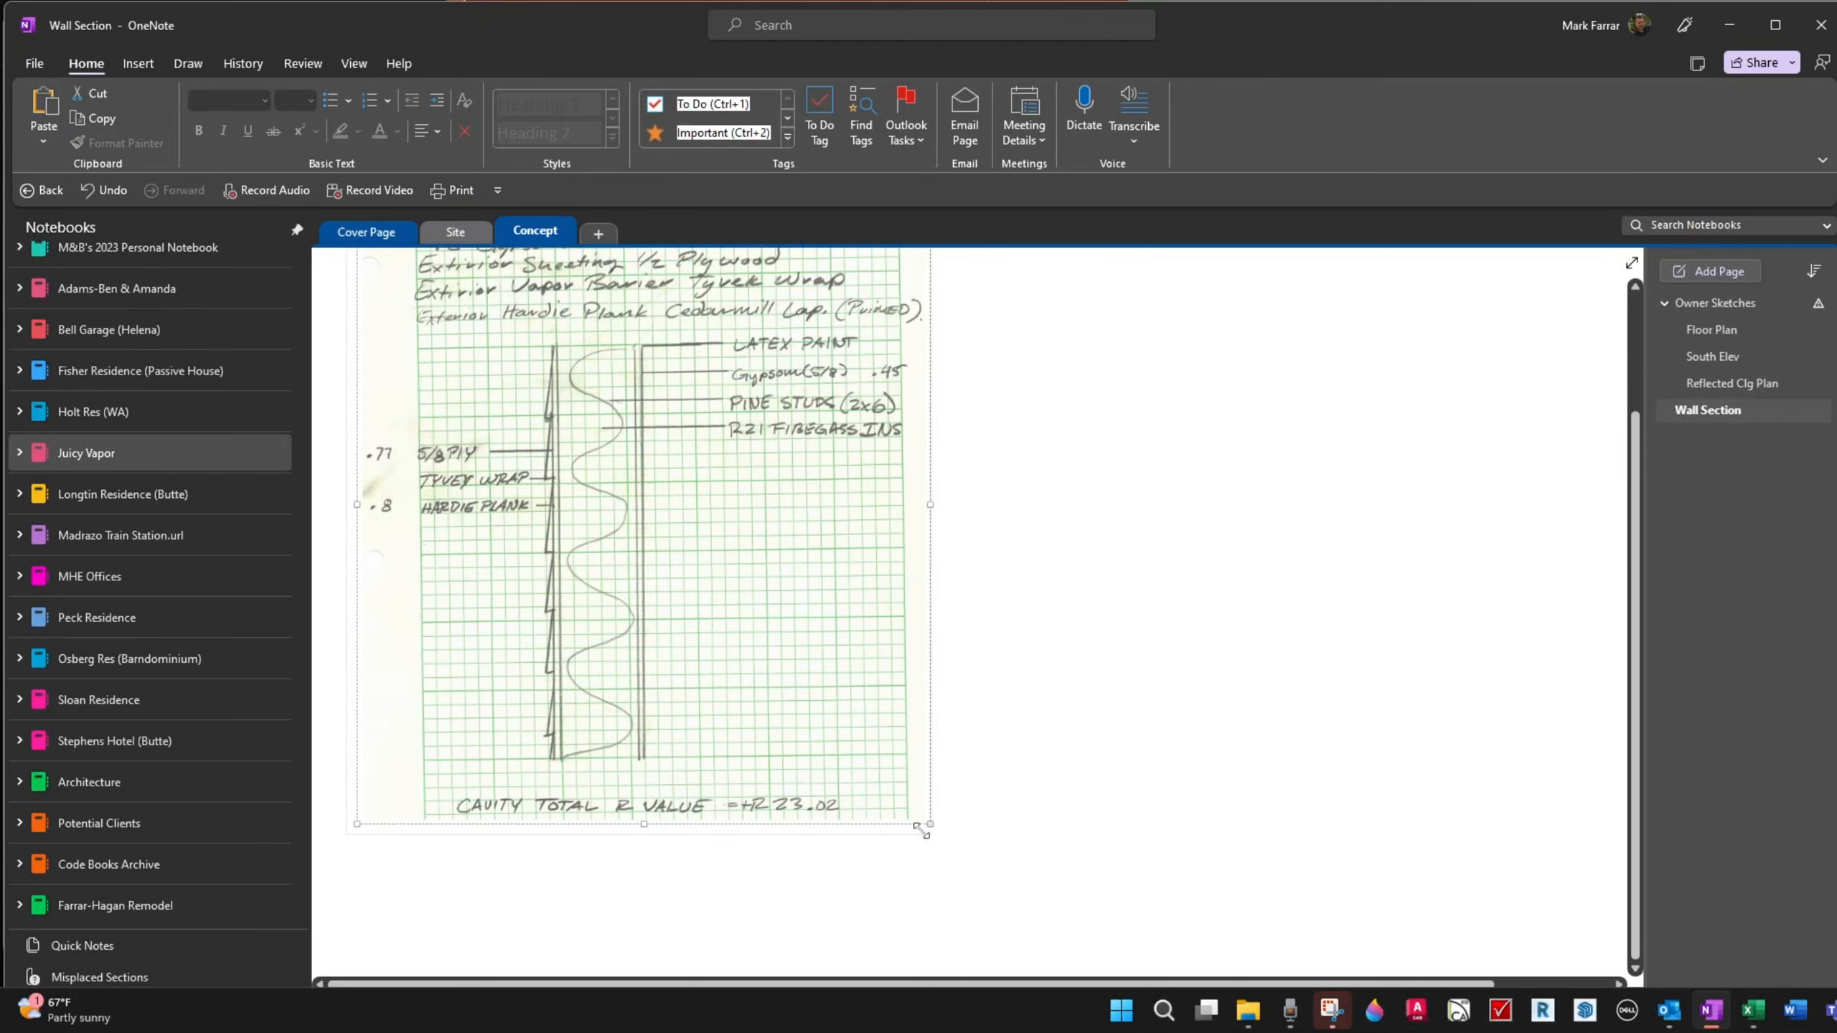
# Step: Shrink the wall section sketch proportionally to about 90% of its size and make the Wall Section page a subpage of Owner Sketches
pyautogui.moveTo(922, 831); pyautogui.dragTo(886, 776)
pyautogui.scroll(-3, 933, 707)
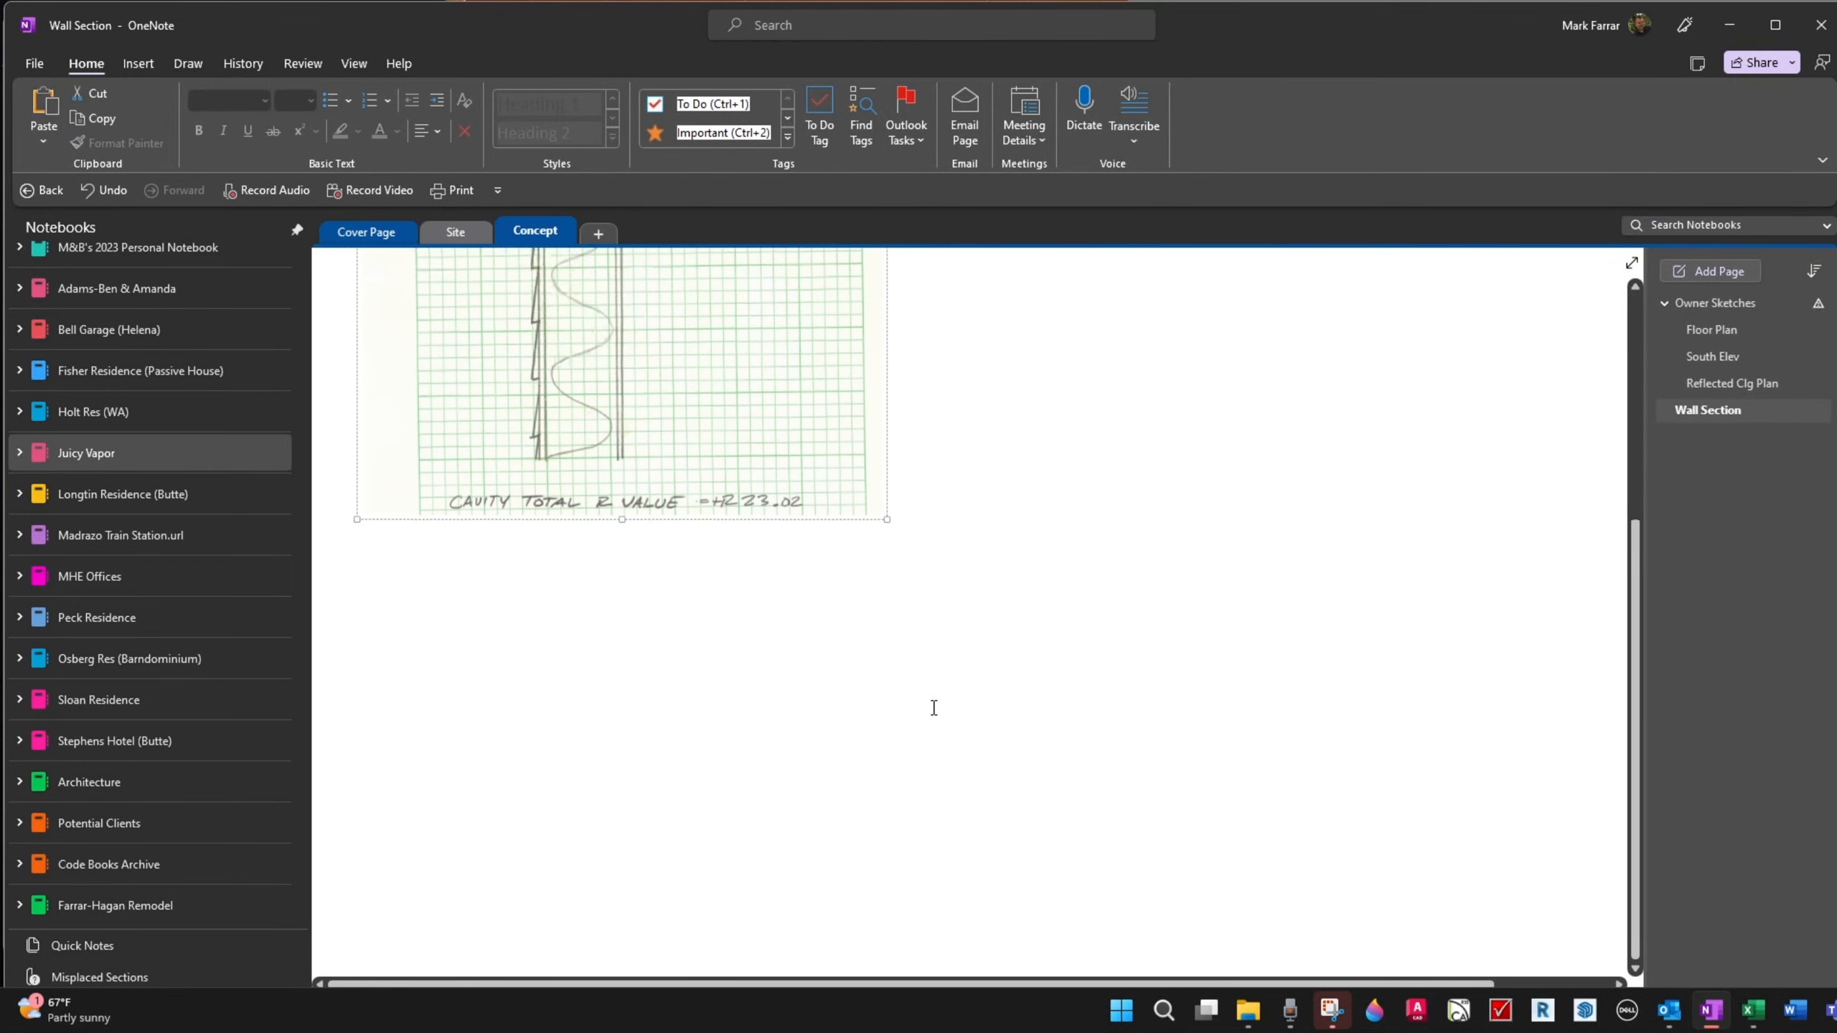
pyautogui.scroll(5, 933, 708)
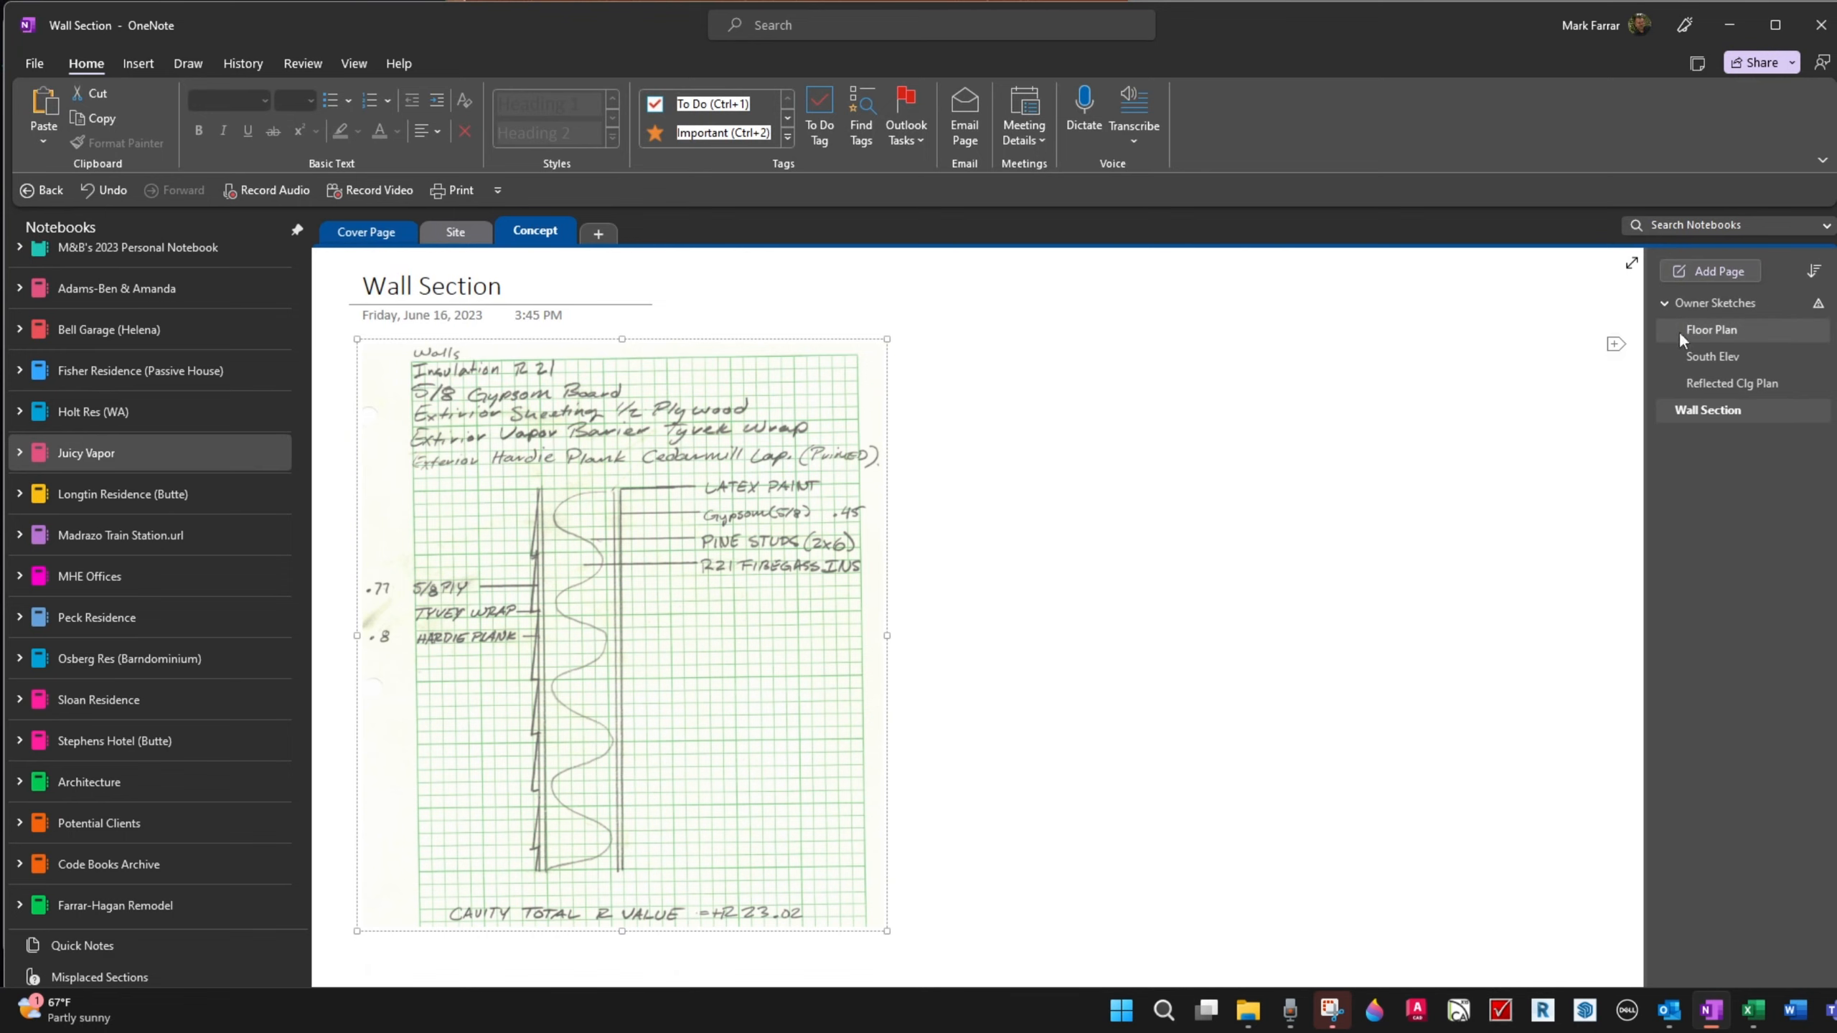
pyautogui.click(1711, 410)
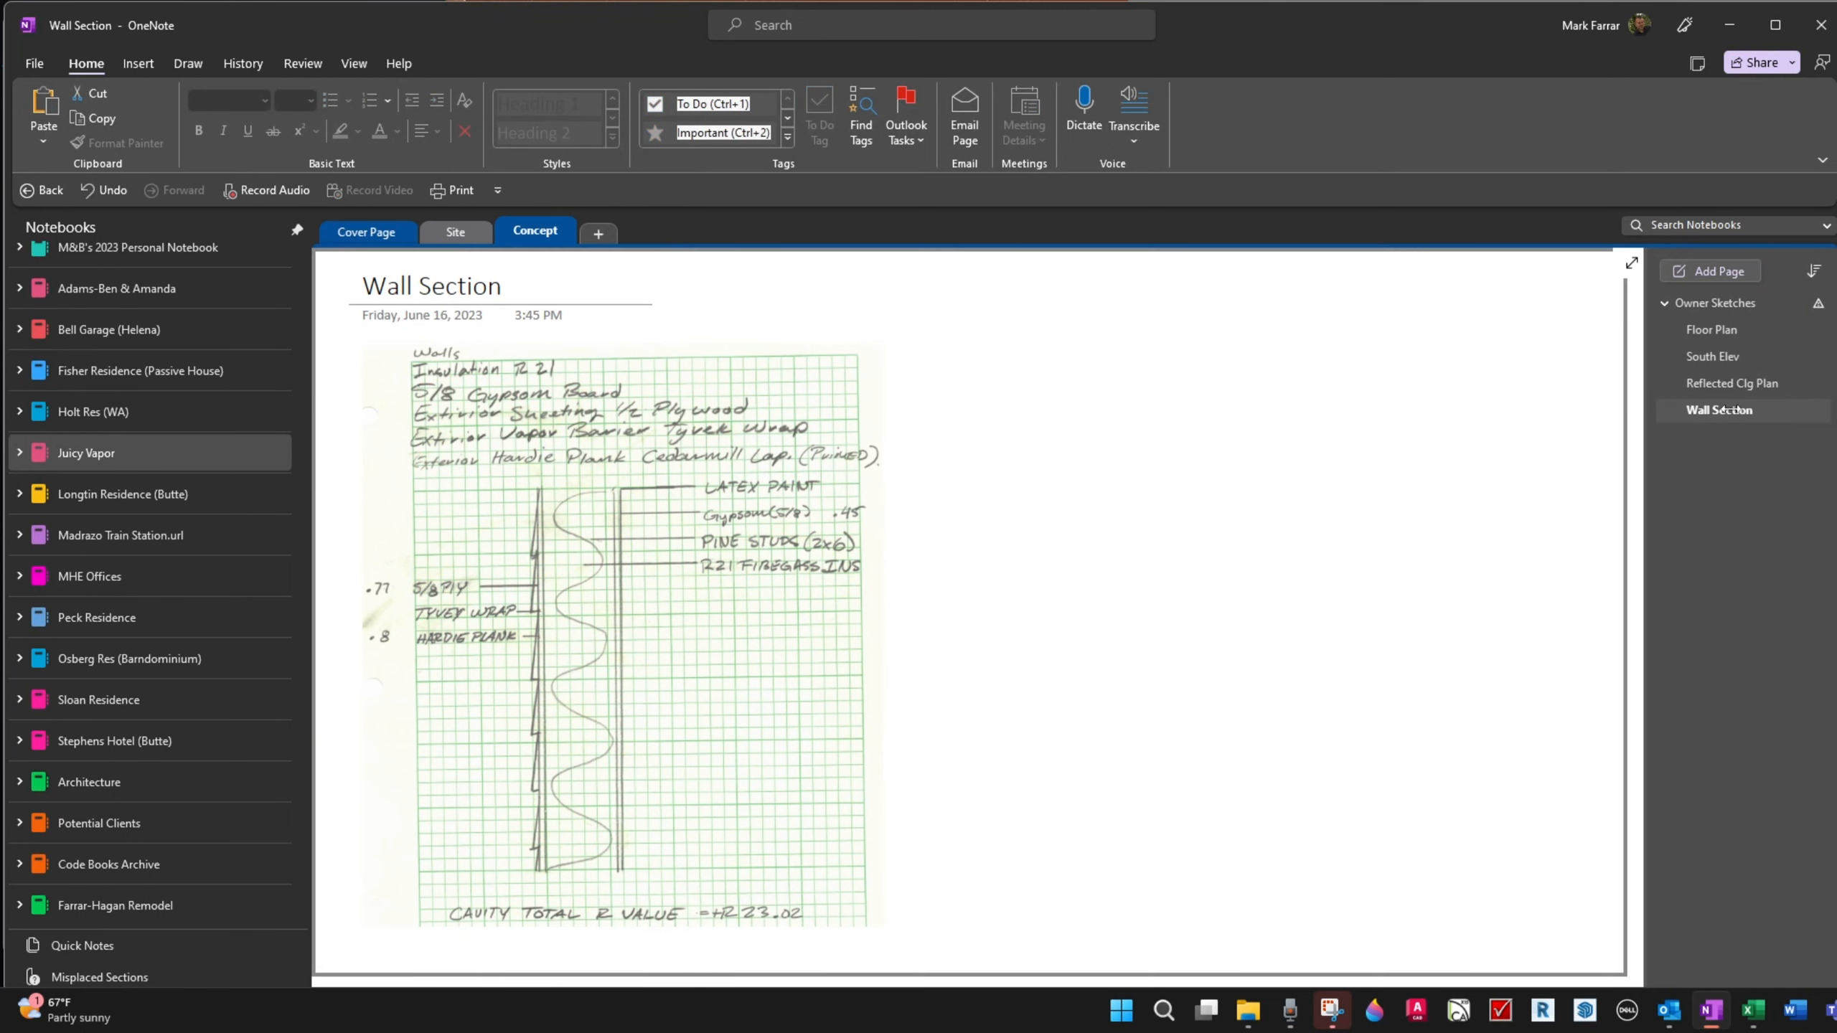
# Step: Add a page titled "Floor System" directly after Wall Section as another subpage of Owner Sketches
pyautogui.rightClick(1742, 411)
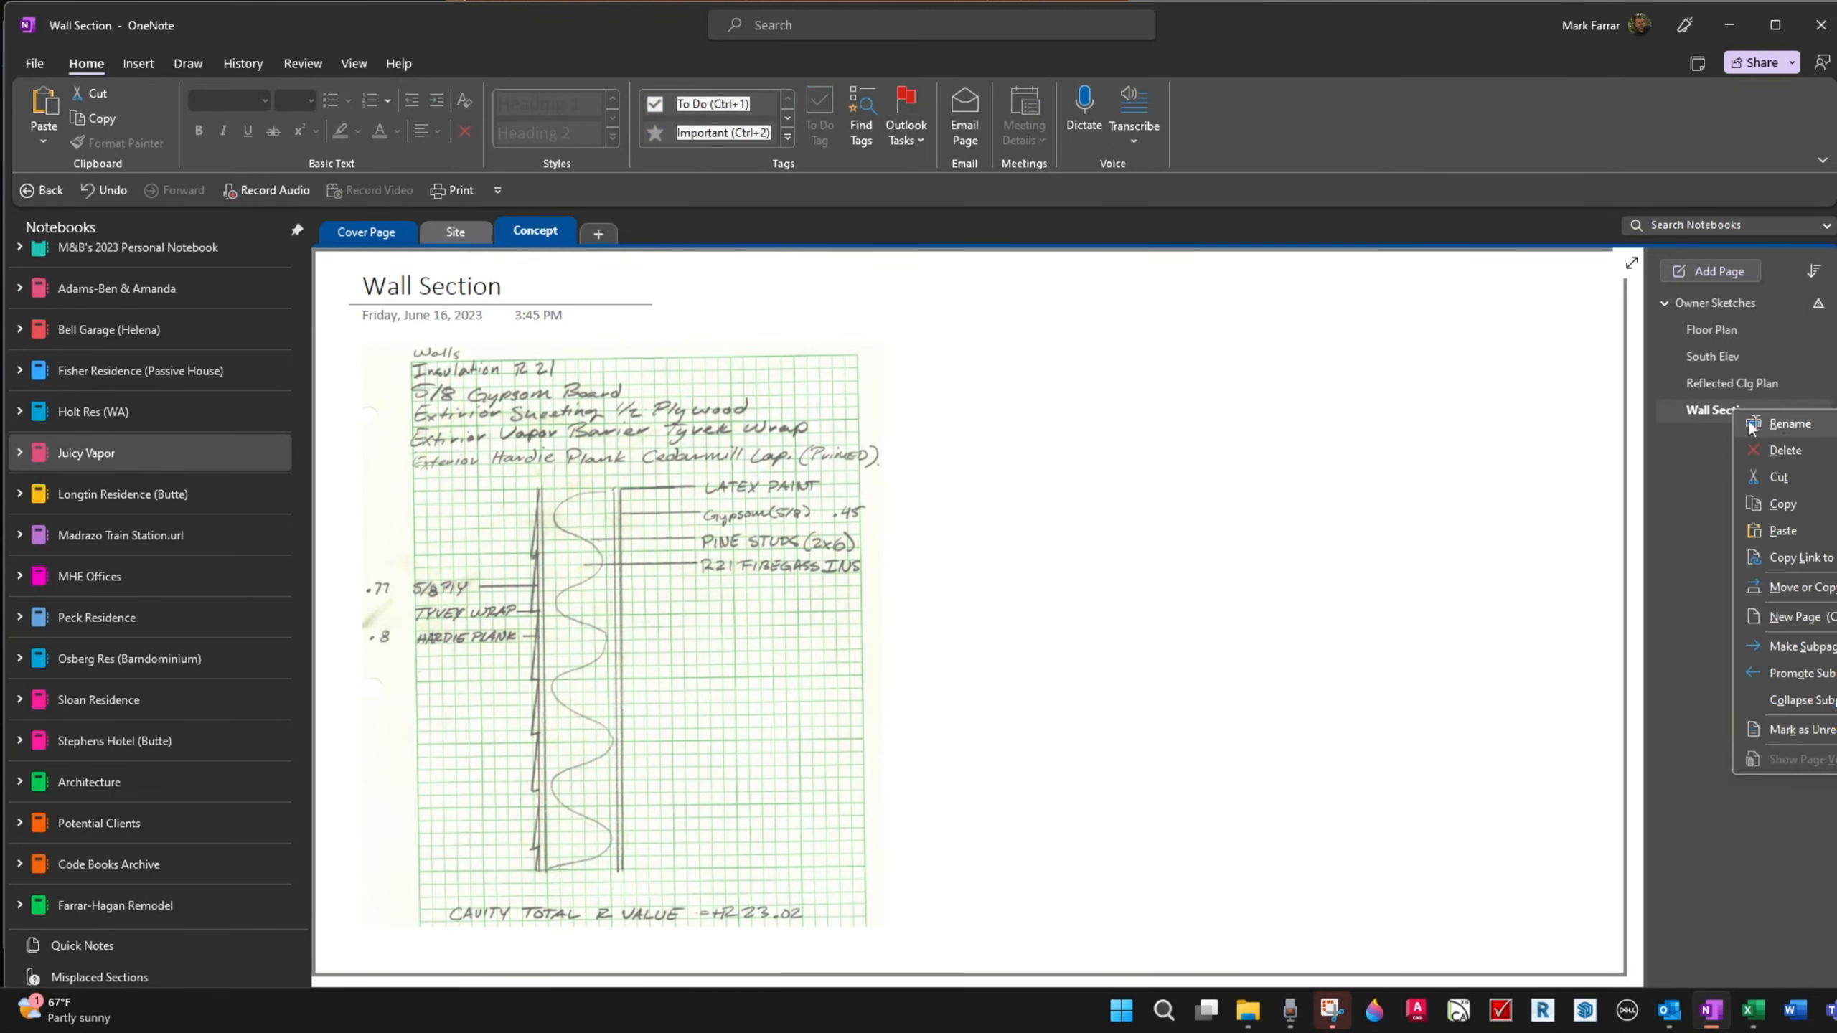
pyautogui.click(1804, 621)
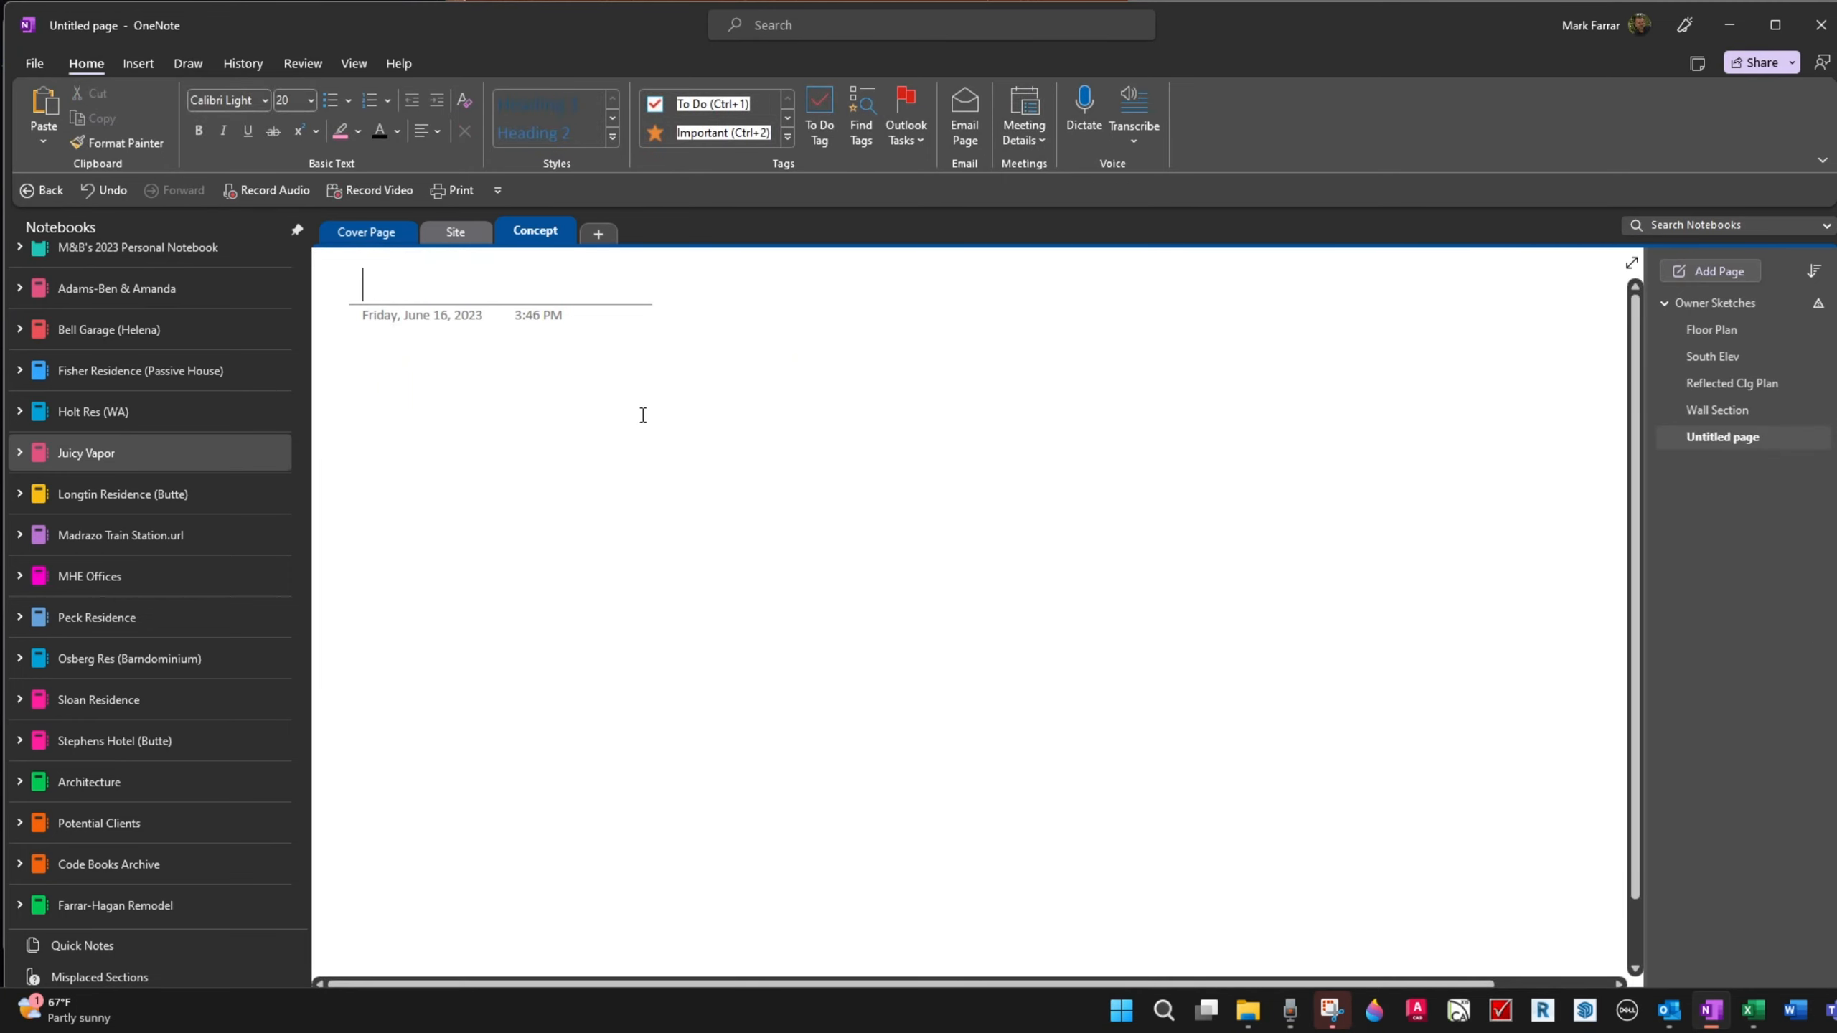
pyautogui.write('Floor ')
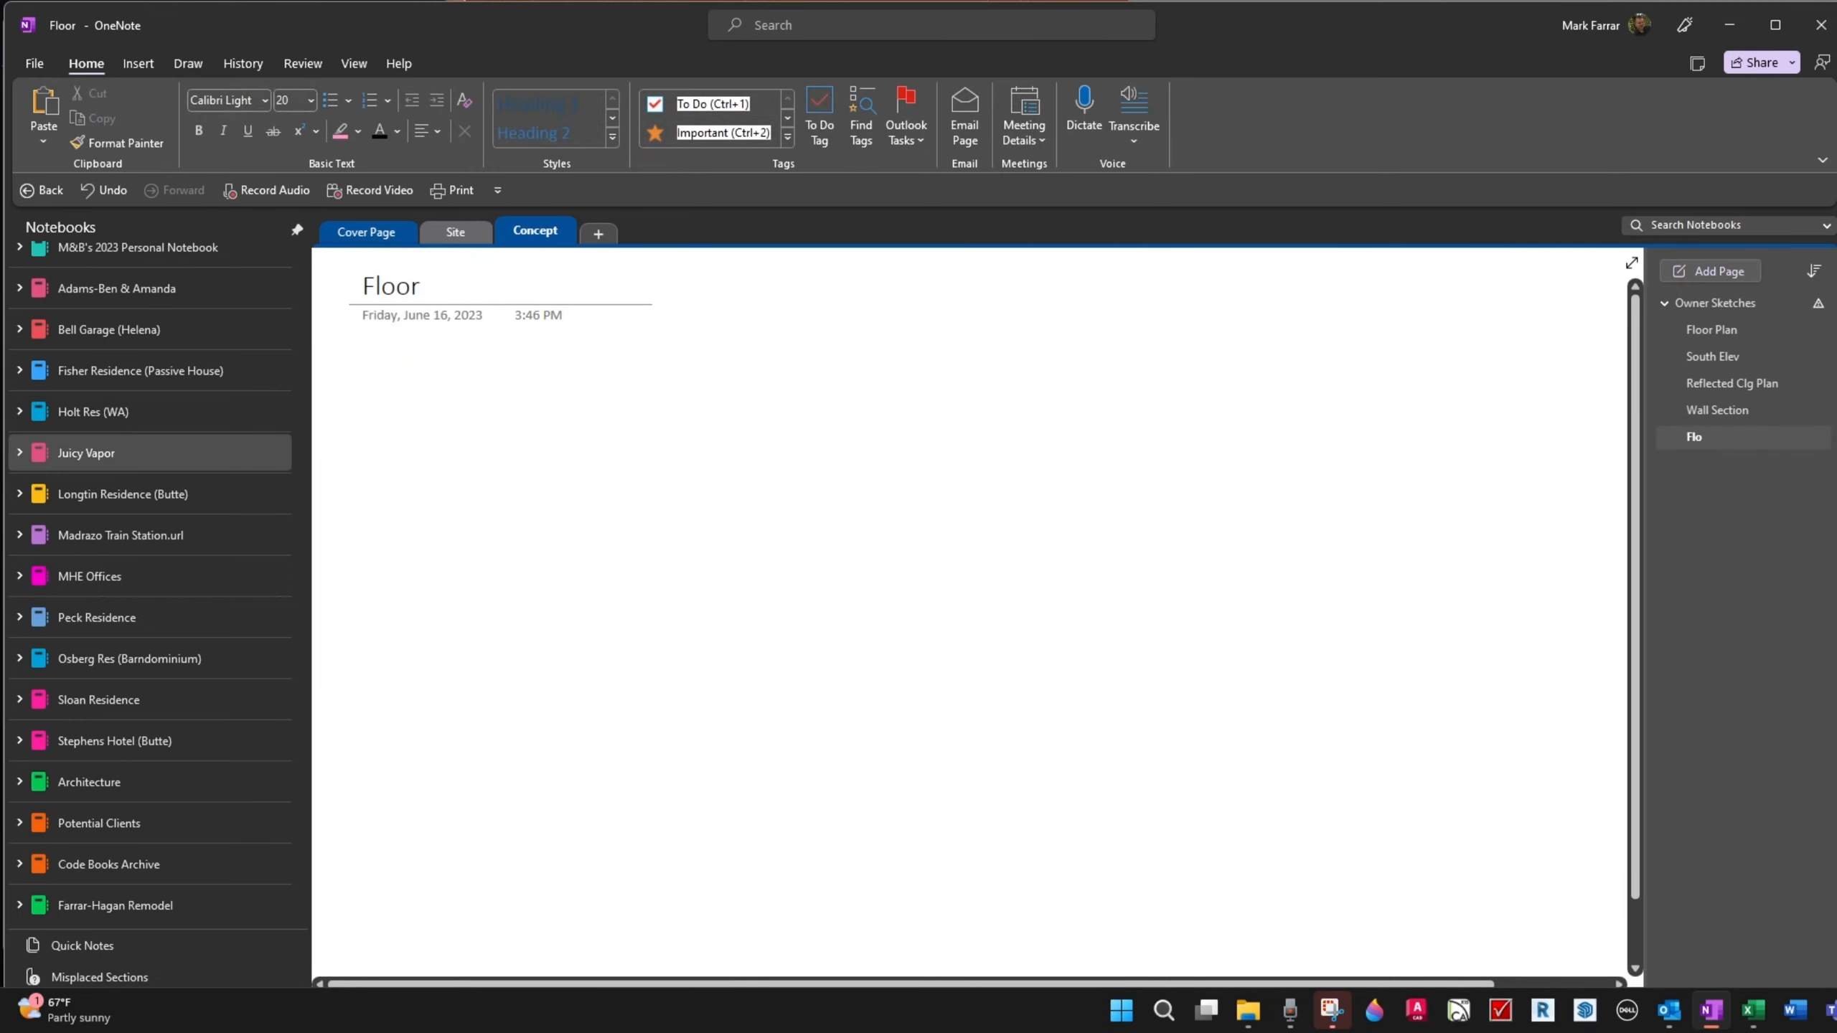
pyautogui.write('Suyste')
pyautogui.press('BackSpace')
pyautogui.press('BackSpace')
pyautogui.press('BackSpace')
pyautogui.press('BackSpace')
pyautogui.press('BackSpace')
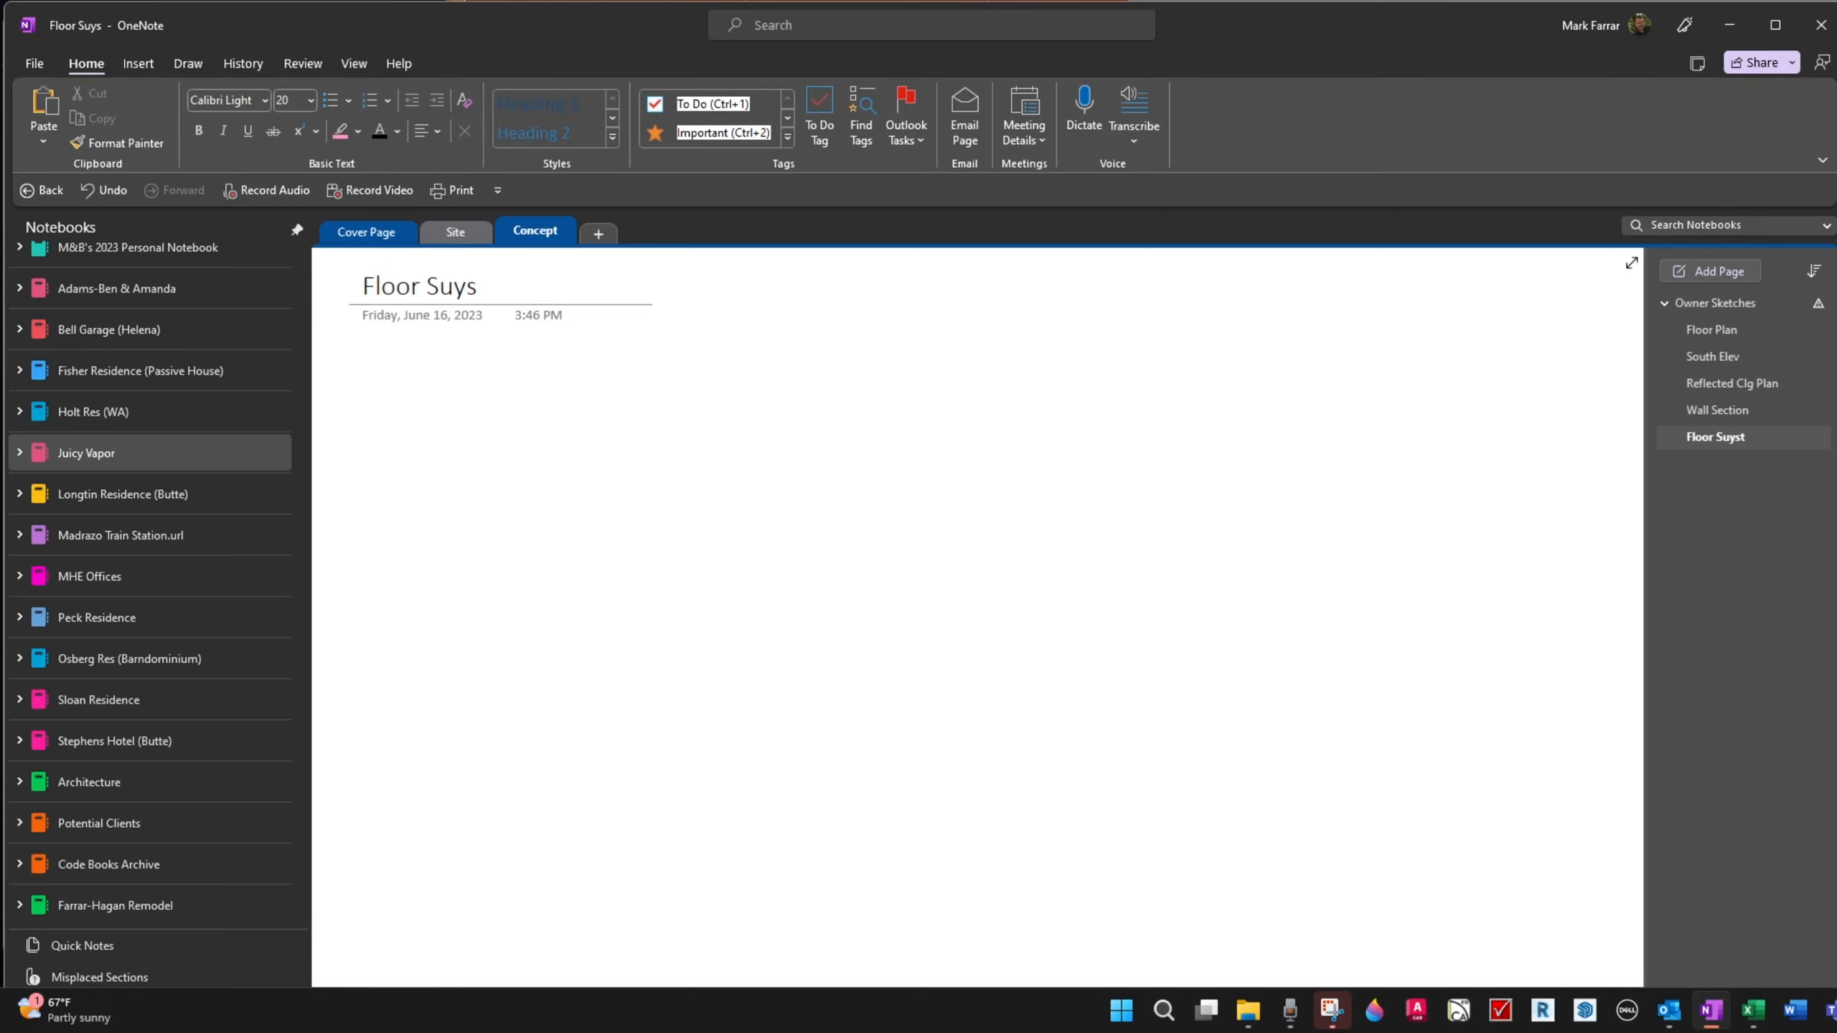
pyautogui.write('ystem')
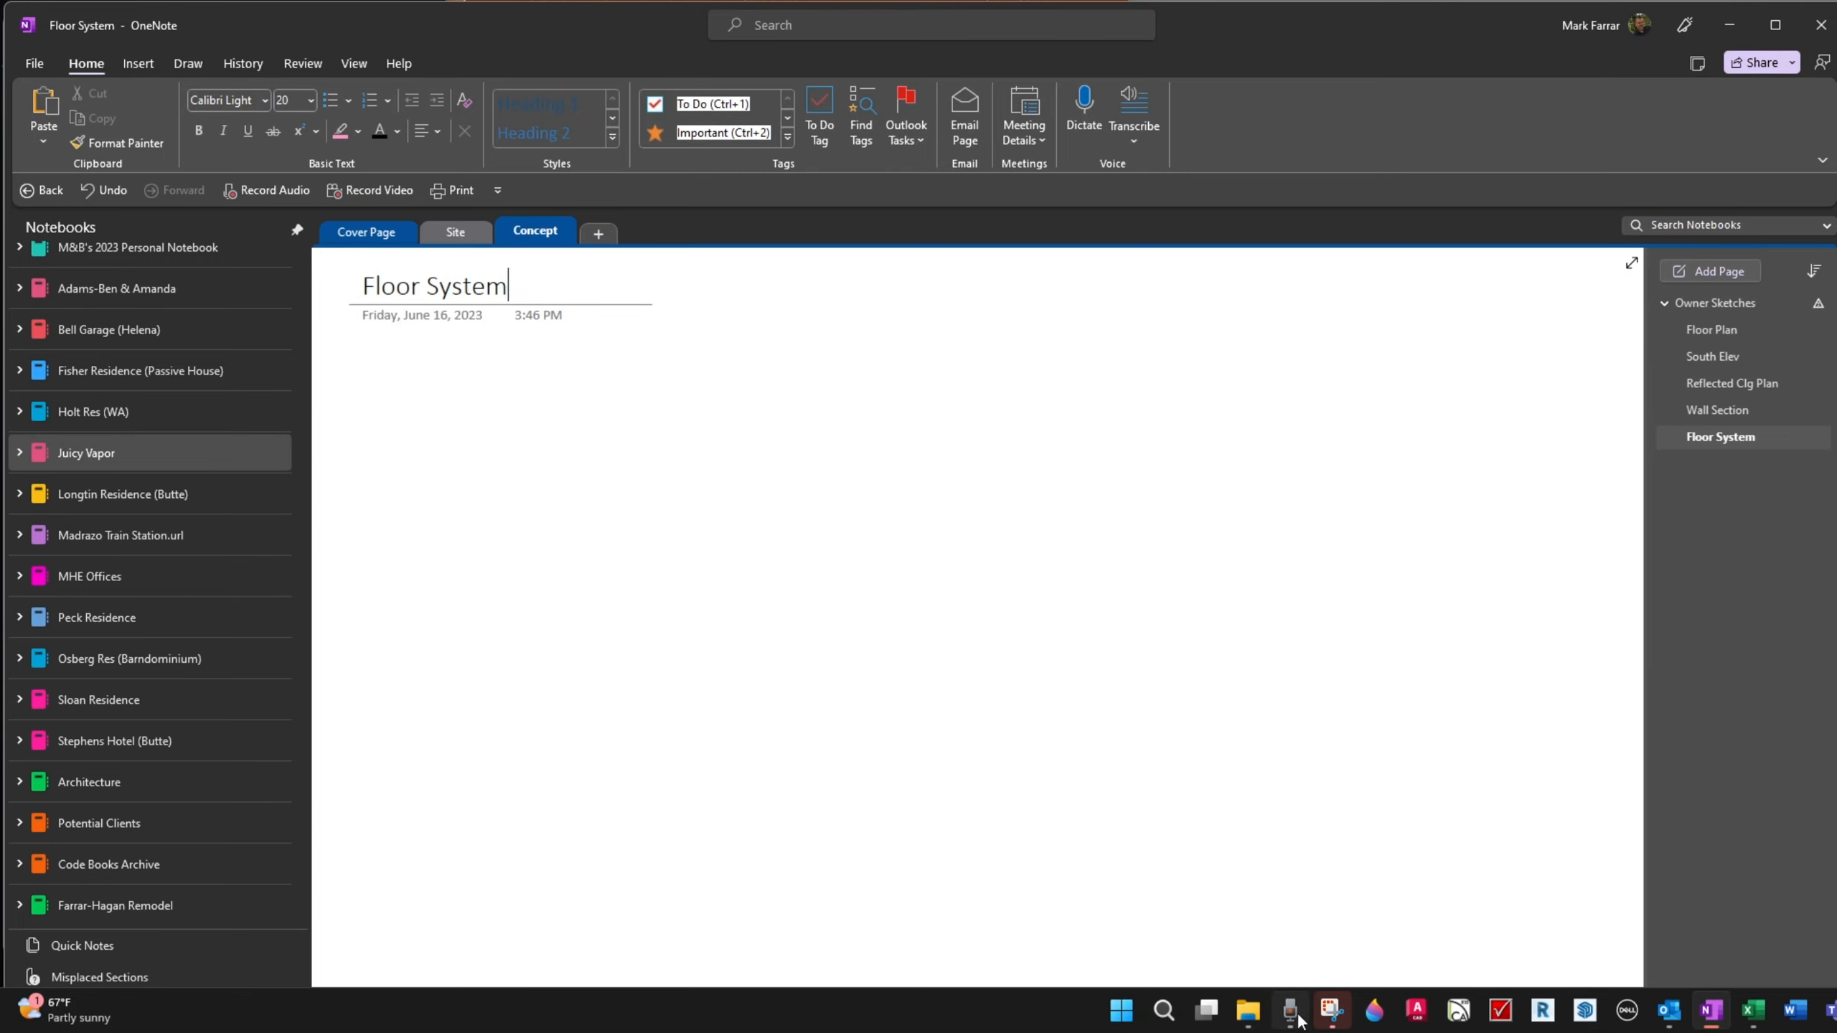
# Step: Capture the owner's floor sketch with Snipping Tool and paste it below the Floor System title
pyautogui.click(1331, 1012)
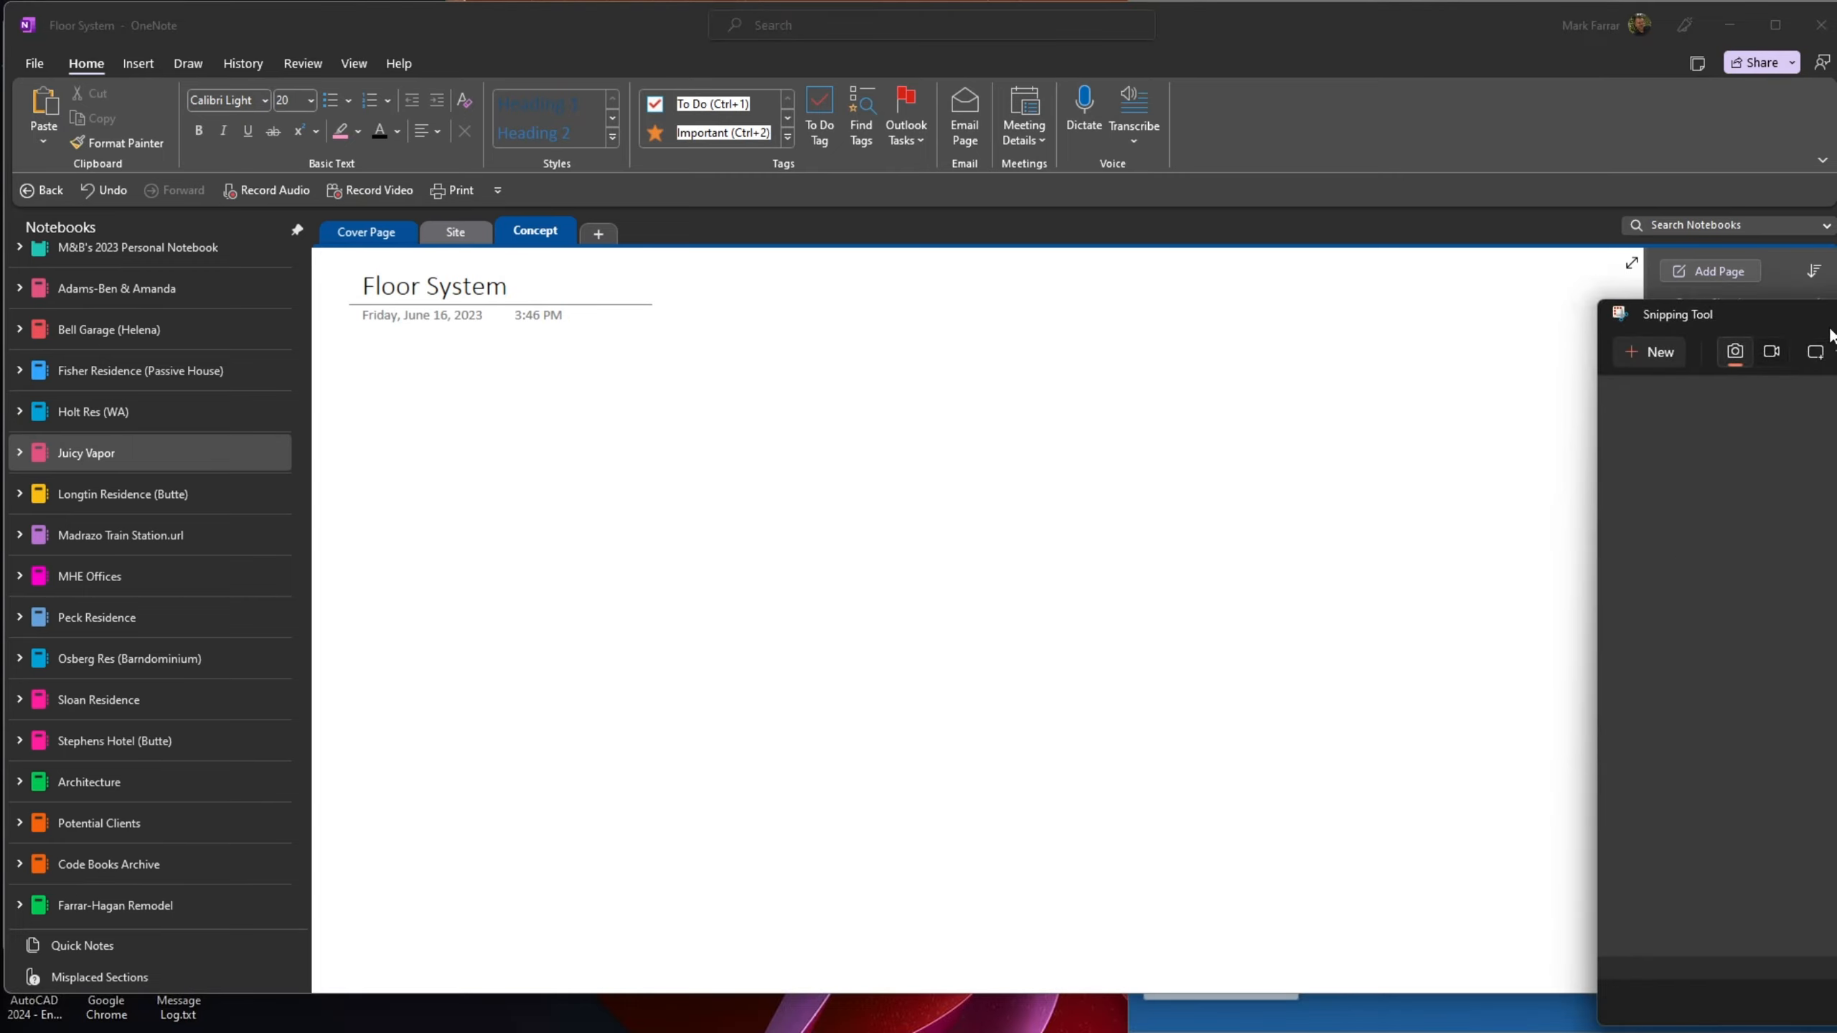
pyautogui.click(1671, 351)
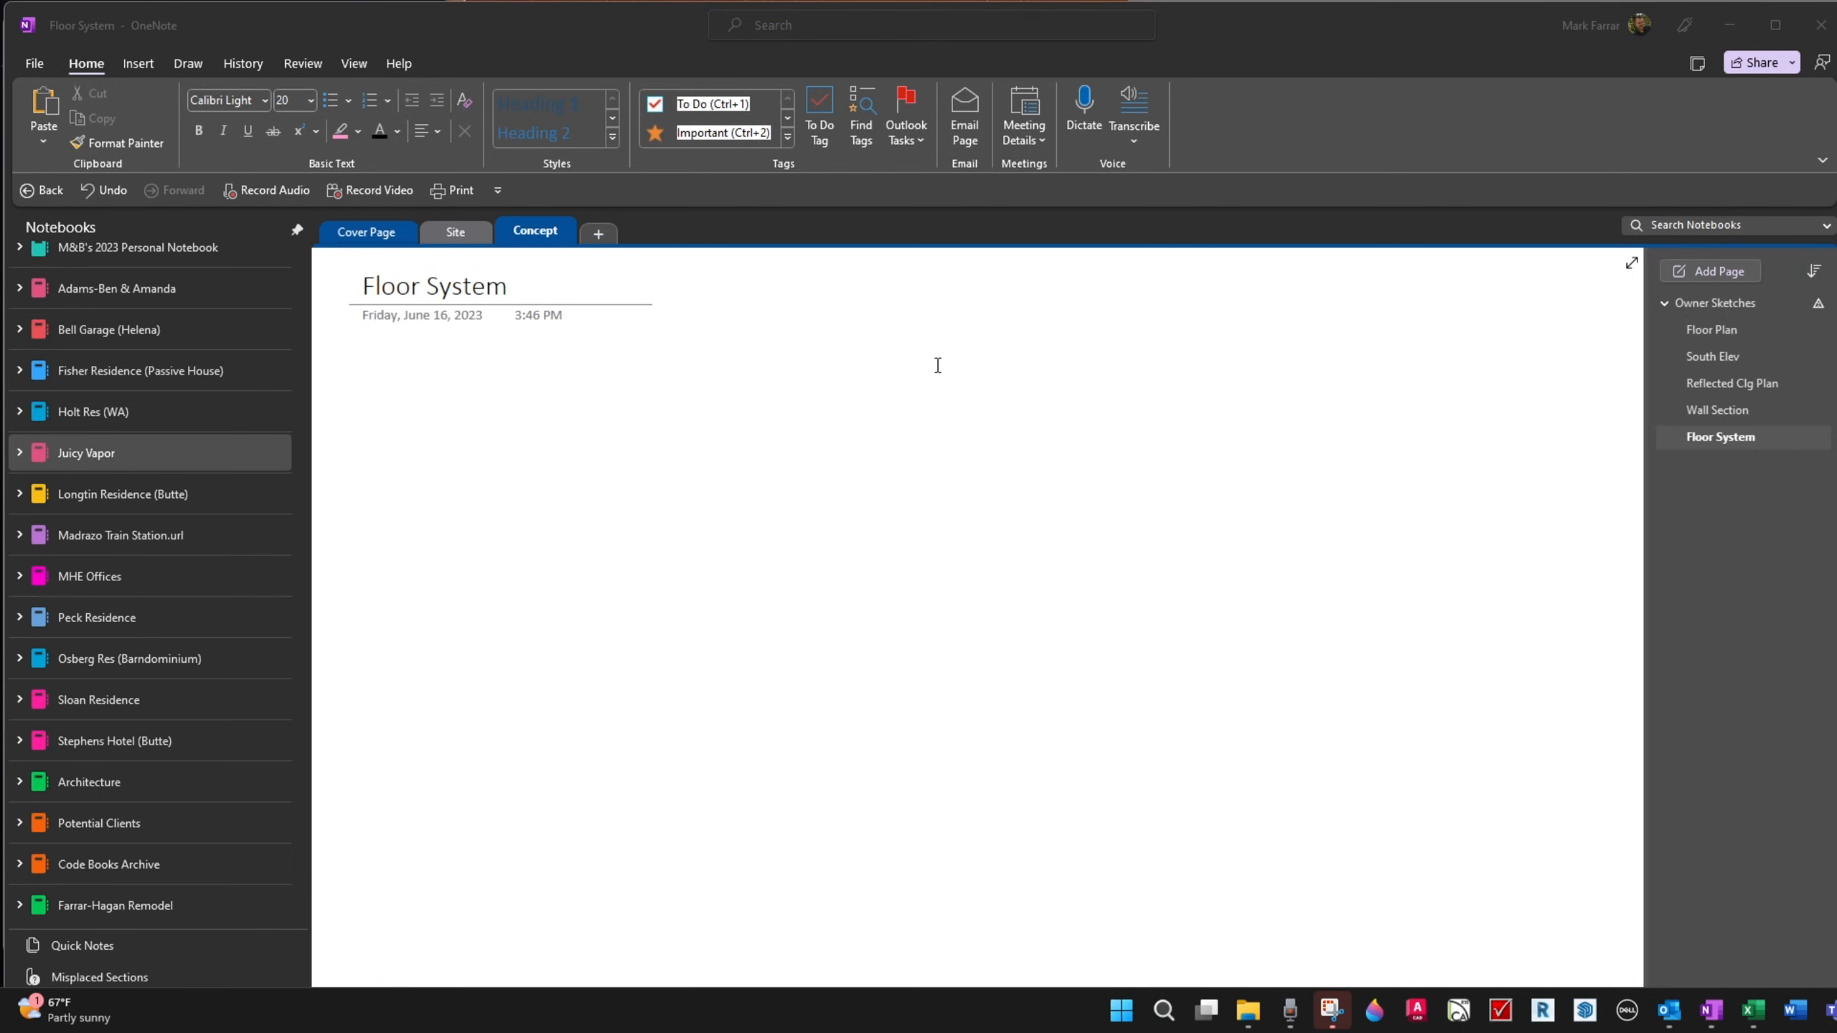
pyautogui.click(363, 355)
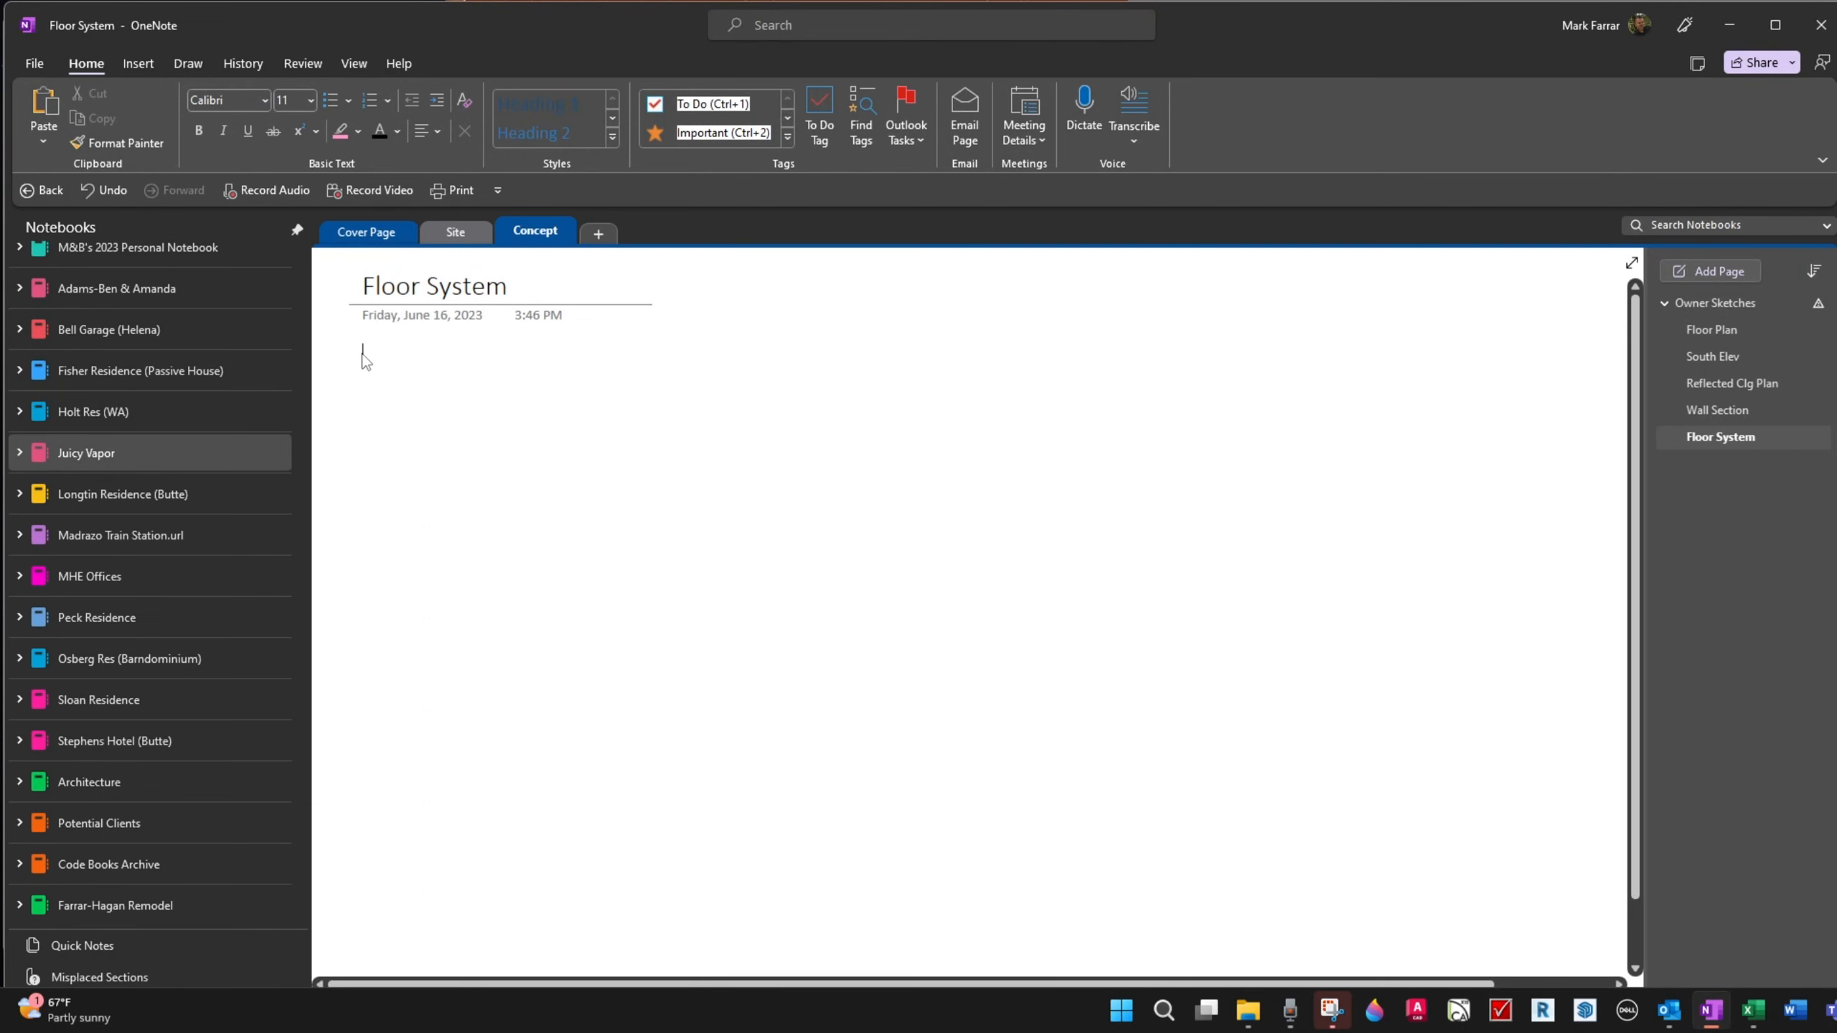
pyautogui.hotkey('ctrl', 'v')
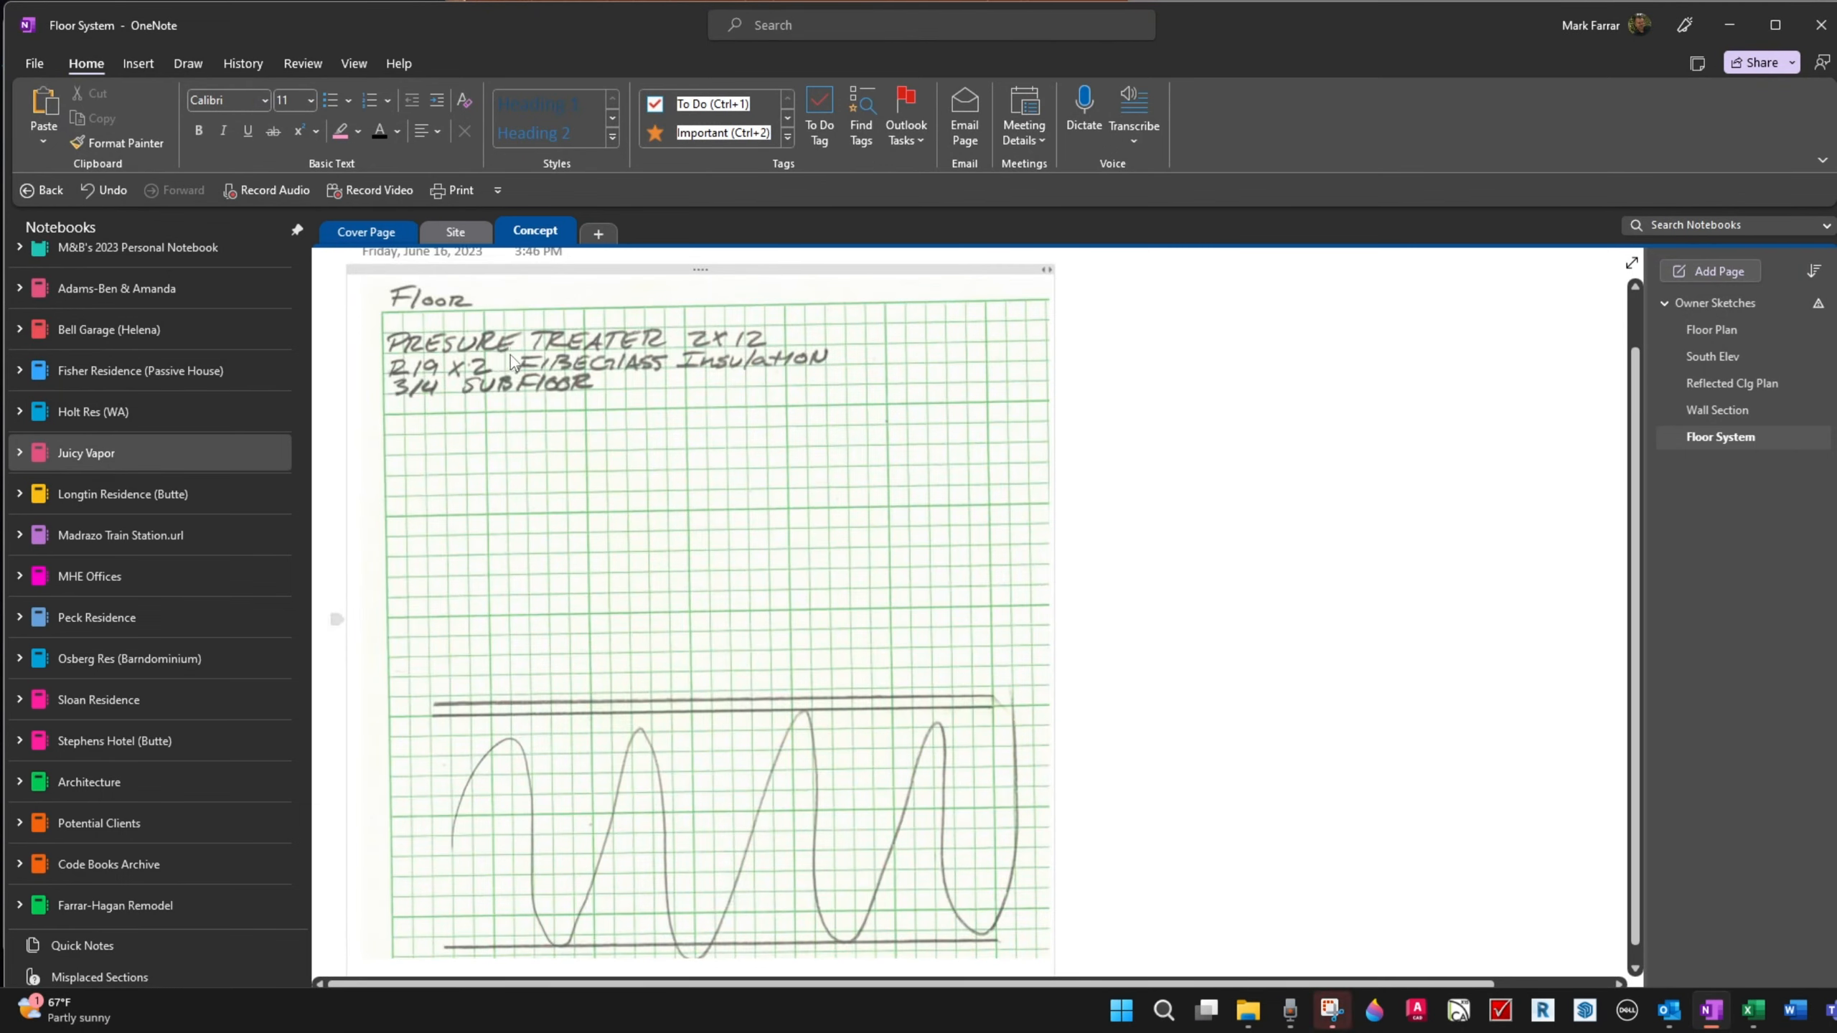
# Step: Shrink the pasted floor sketch proportionally to about two-thirds of its size
pyautogui.click(990, 740)
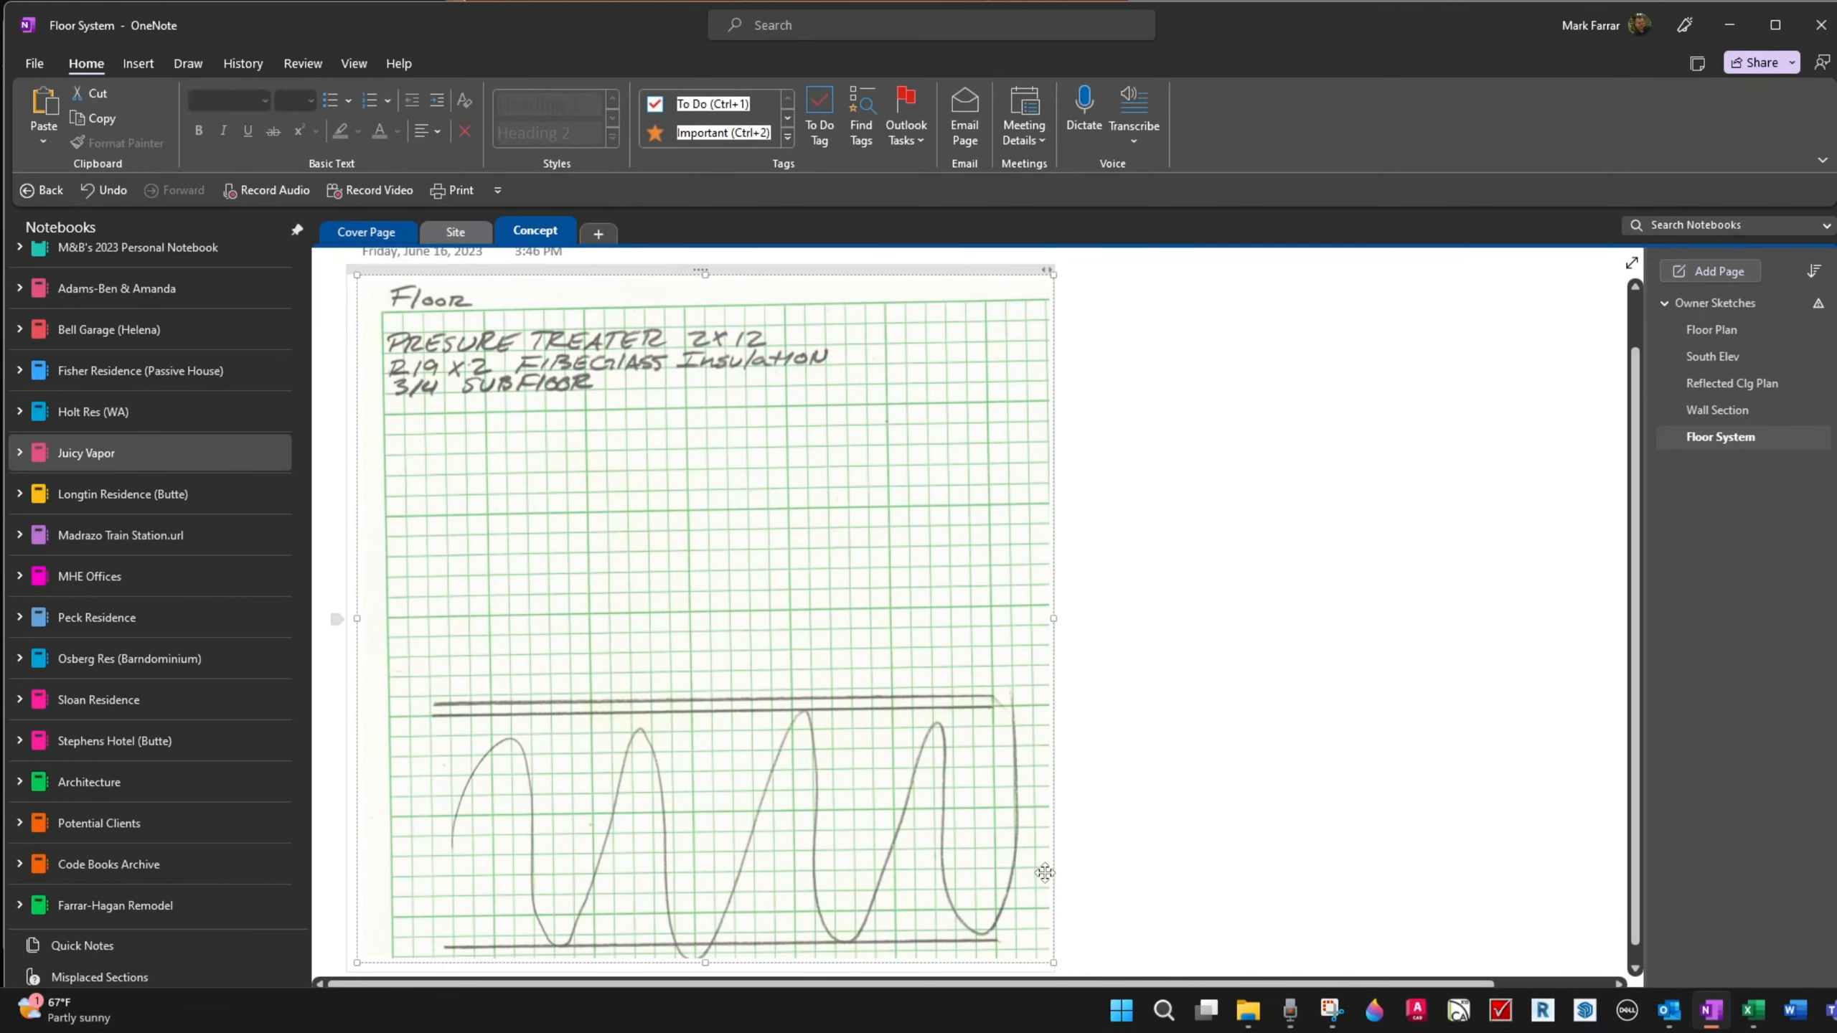
pyautogui.moveTo(1052, 962)
pyautogui.mouseDown()
pyautogui.moveTo(1004, 833)
pyautogui.moveTo(816, 729)
pyautogui.mouseUp()
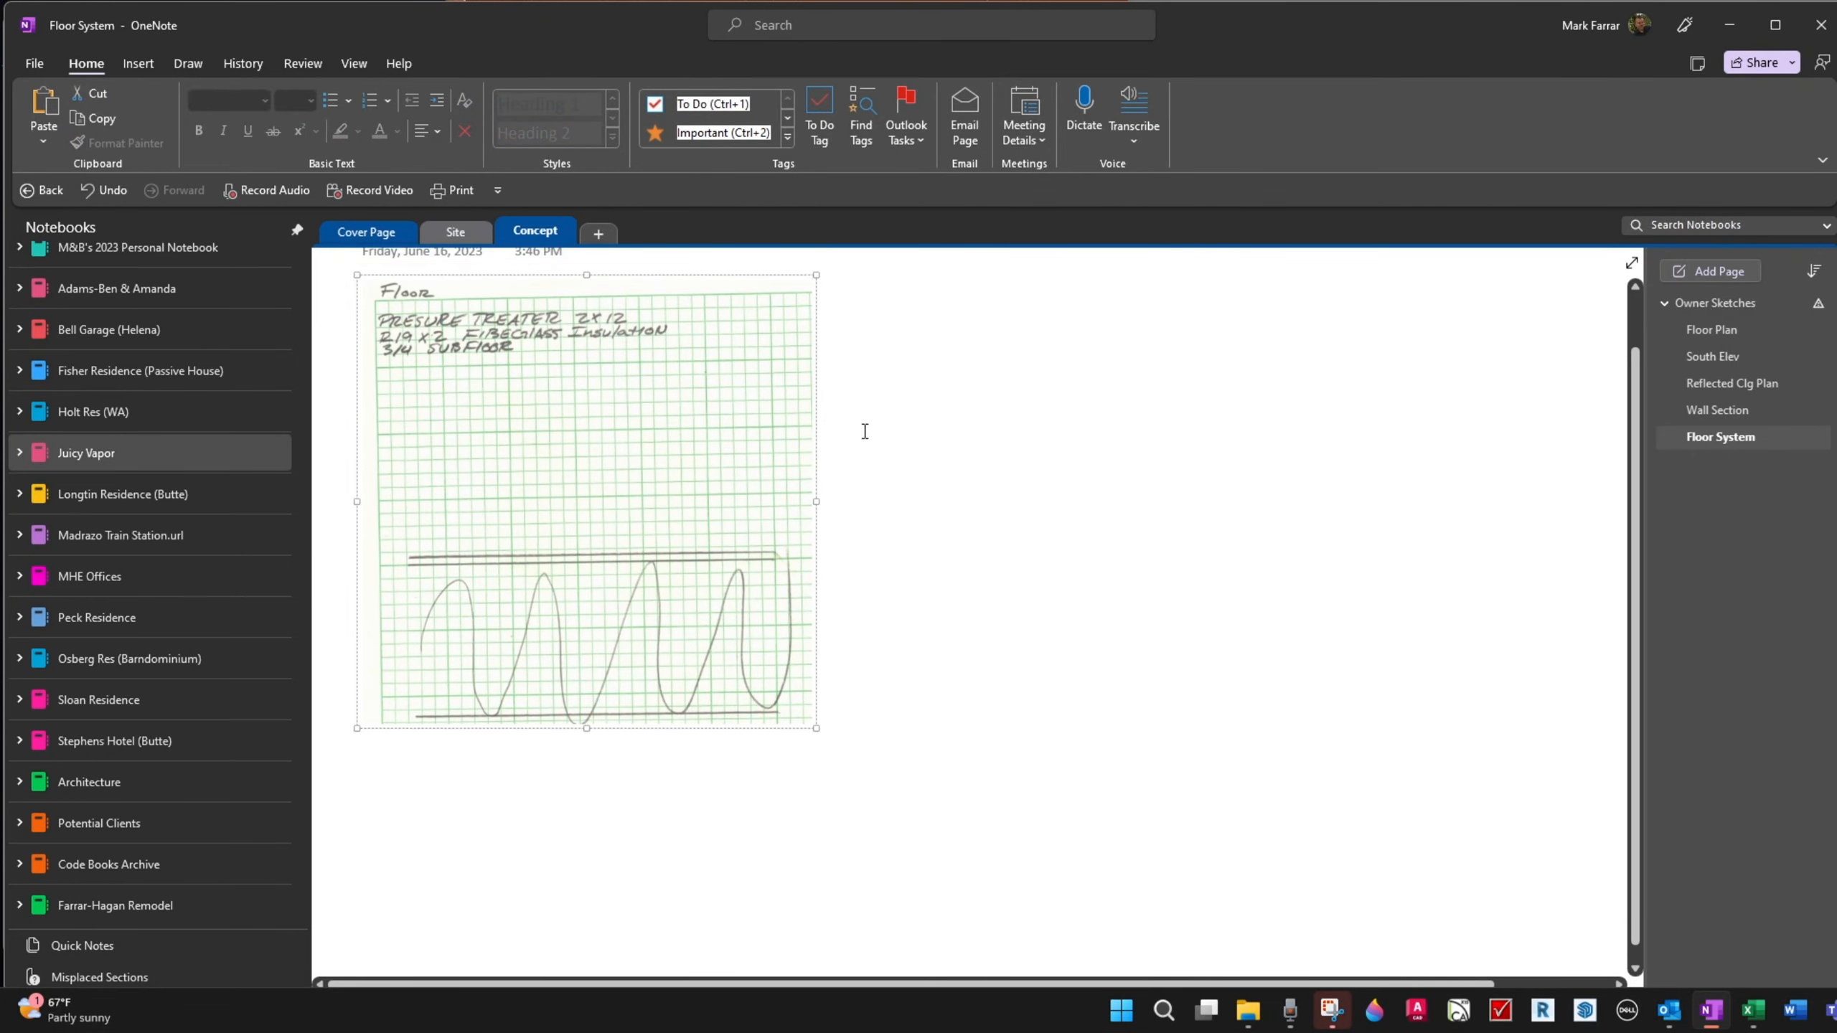
pyautogui.scroll(1, 864, 431)
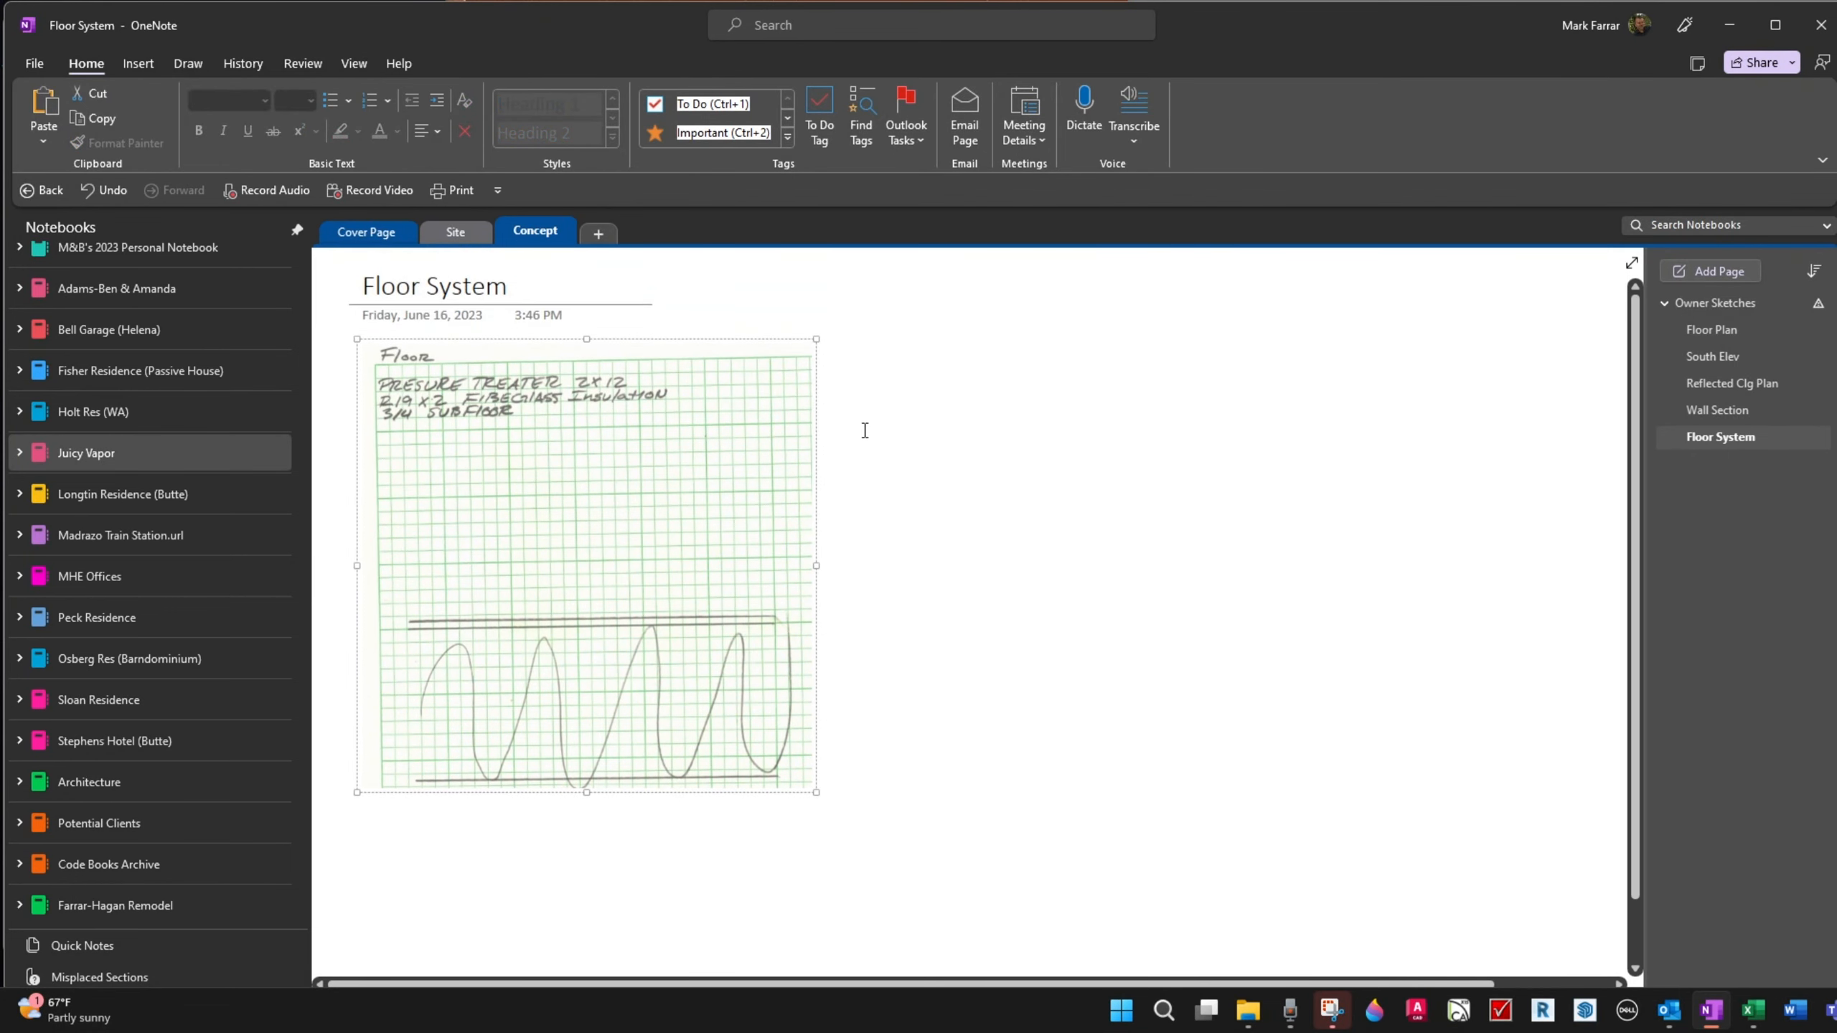
# Step: Shrink the ceiling plan sketch on the Reflected Clg Plan page proportionally to about 85% of its size
pyautogui.click(1725, 385)
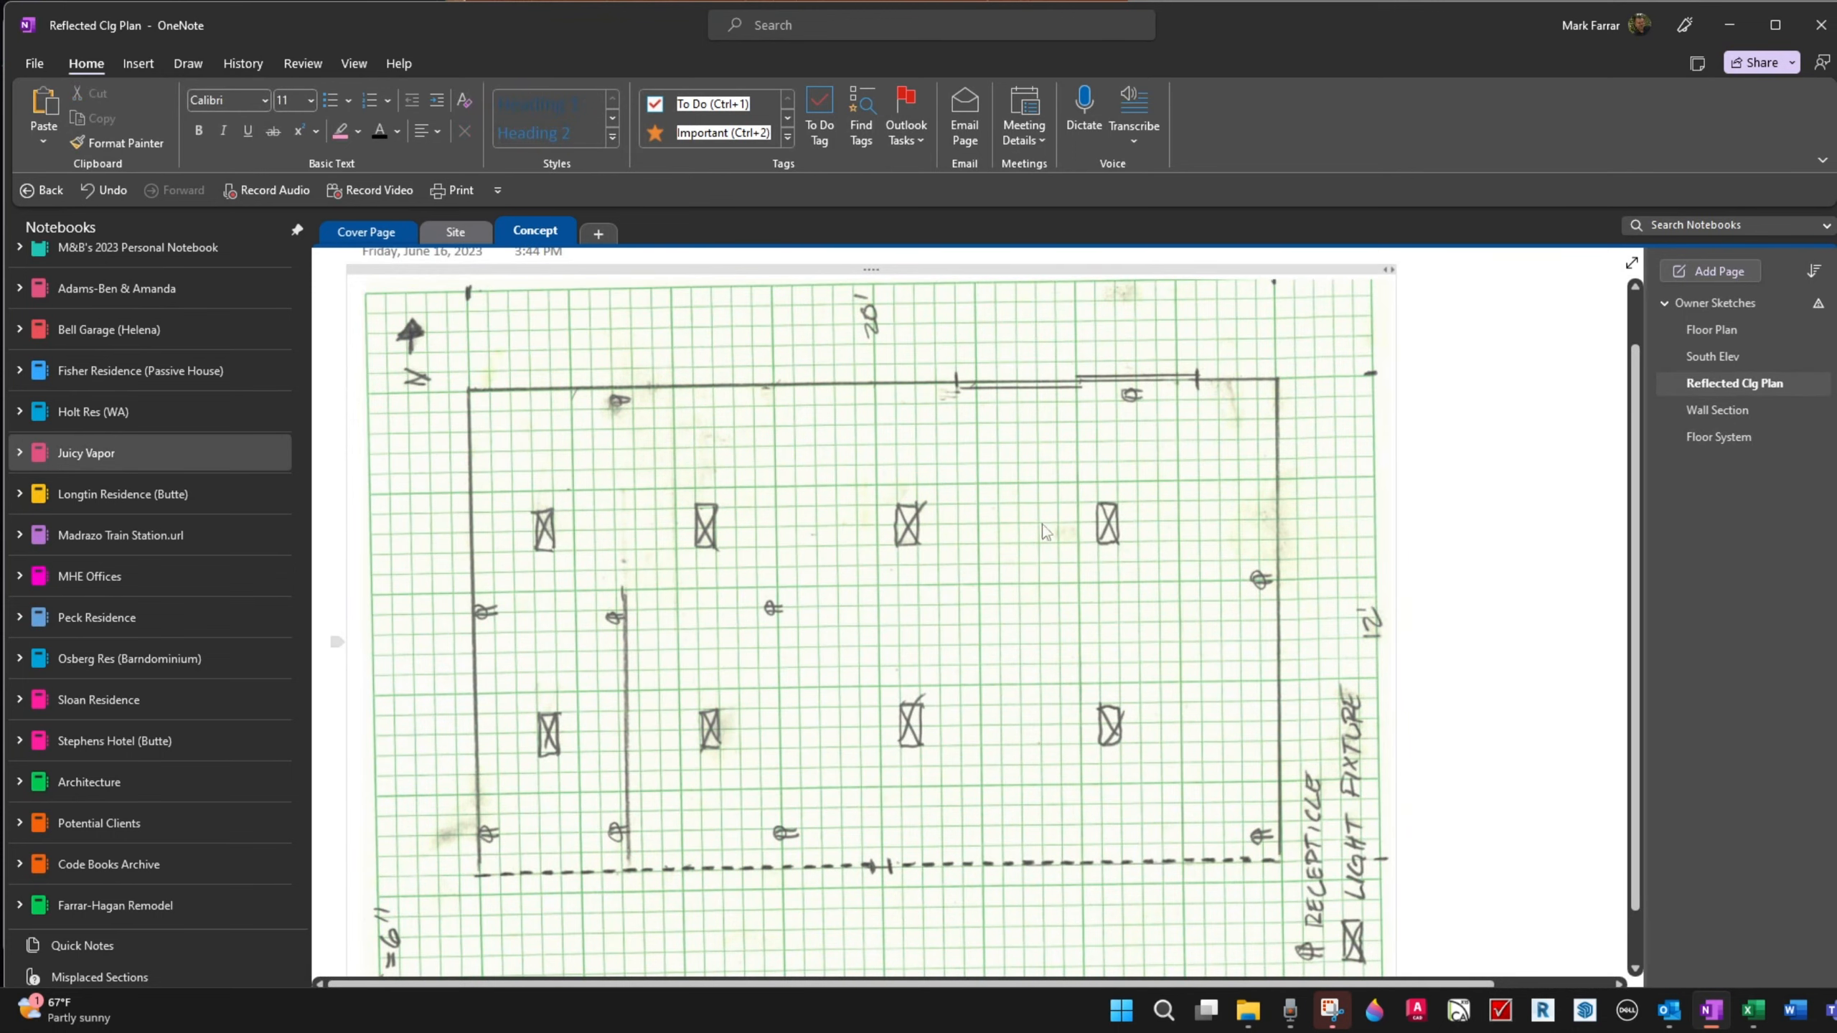
pyautogui.scroll(-6, 922, 510)
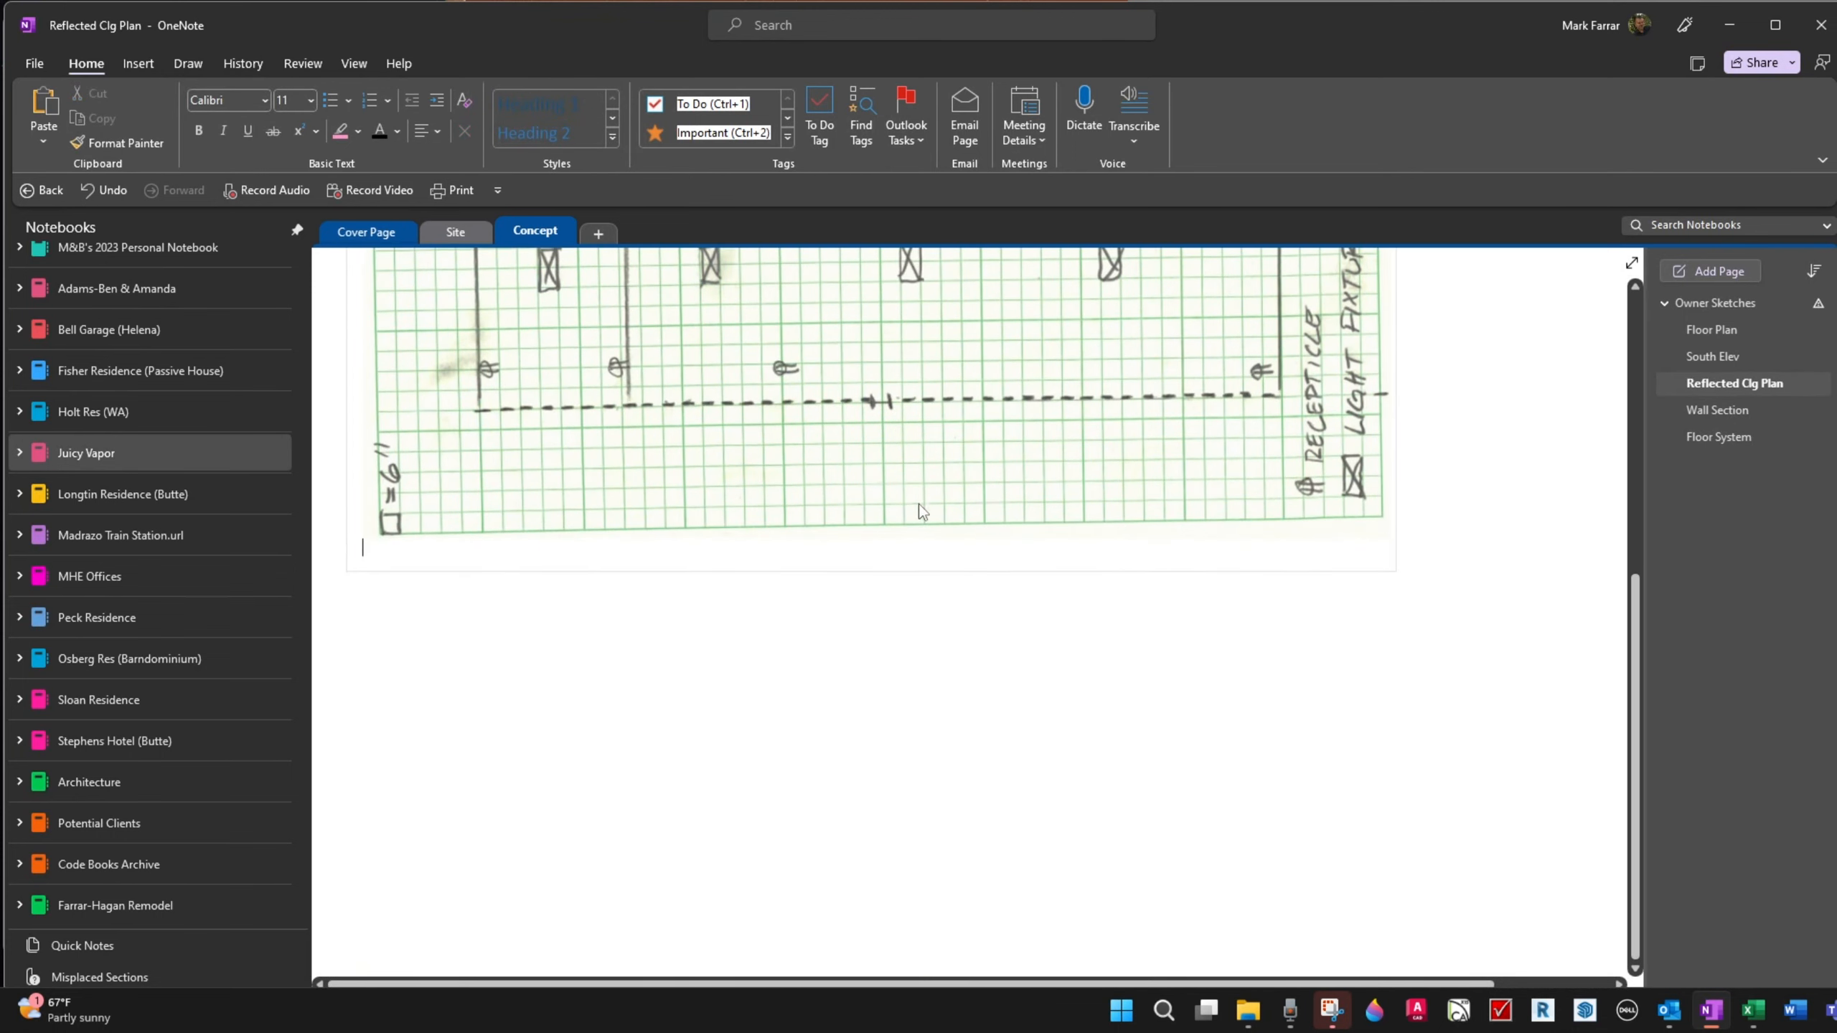
pyautogui.click(1374, 502)
pyautogui.moveTo(1319, 512); pyautogui.dragTo(1172, 406)
pyautogui.scroll(7, 1089, 539)
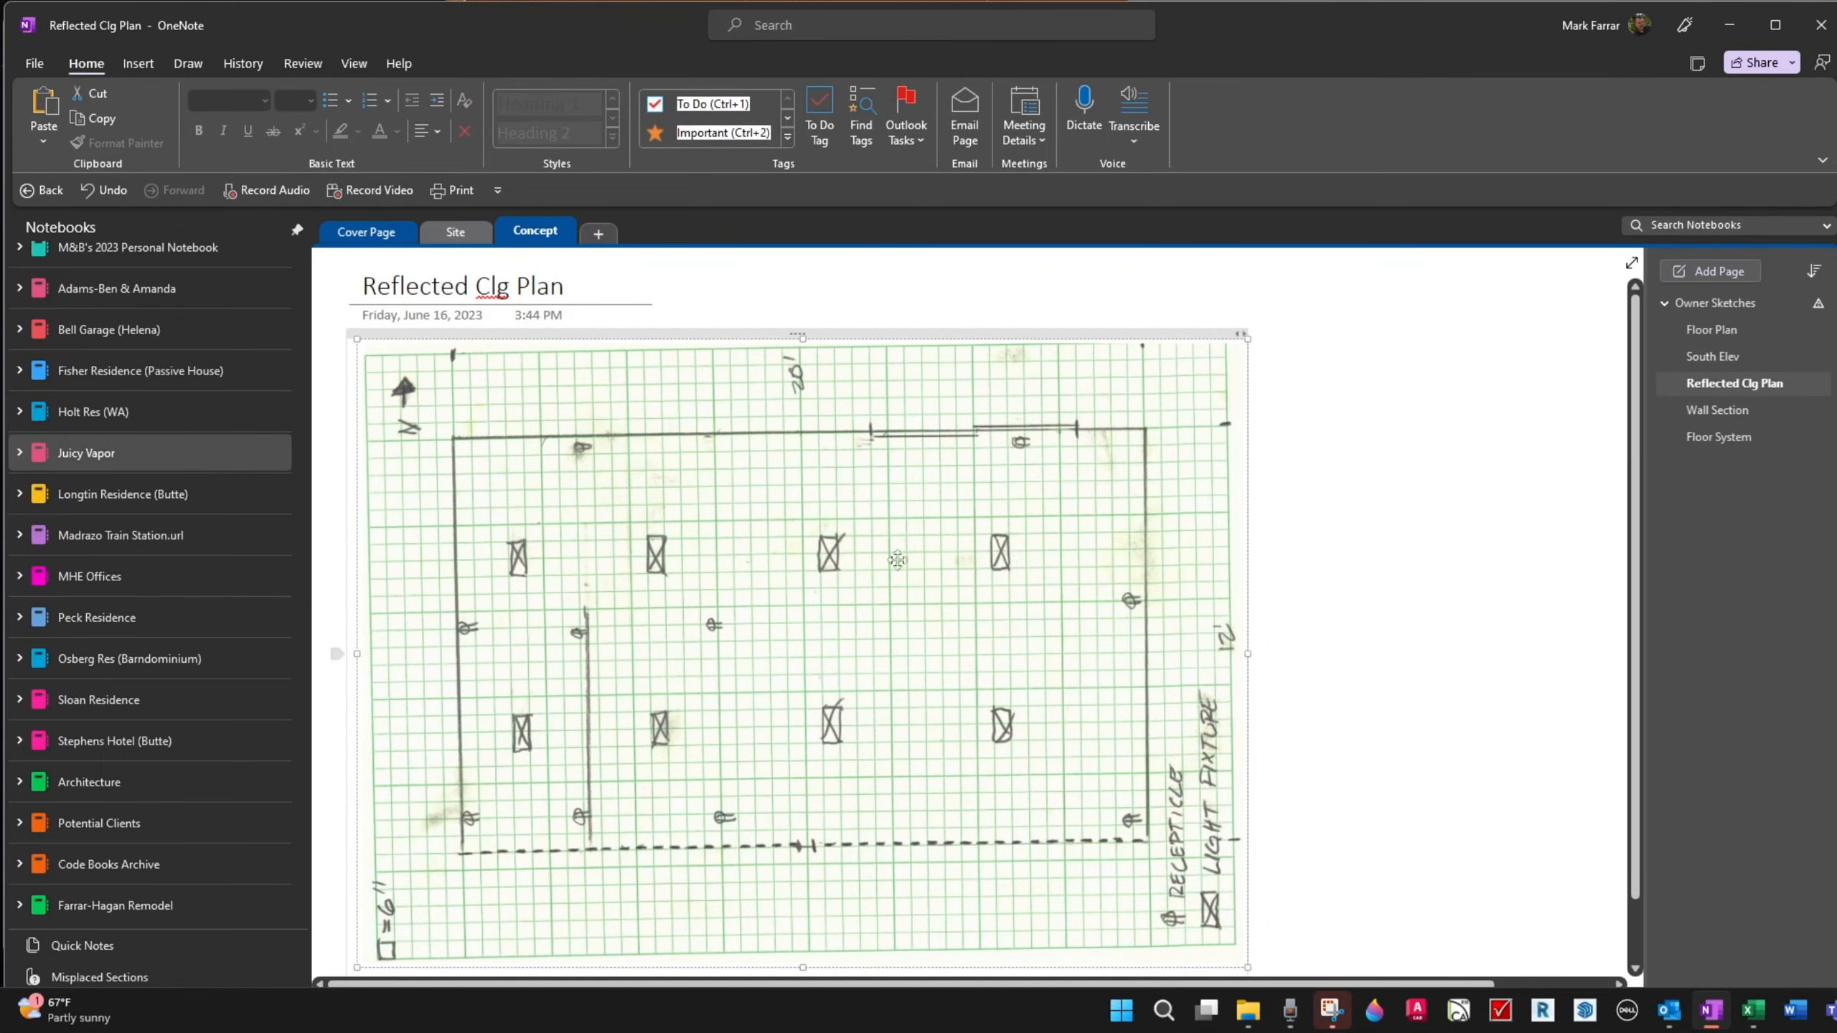
# Step: Shrink the south-facing elevation sketch on the South Elev page proportionally to about 85% of its size
pyautogui.click(1712, 358)
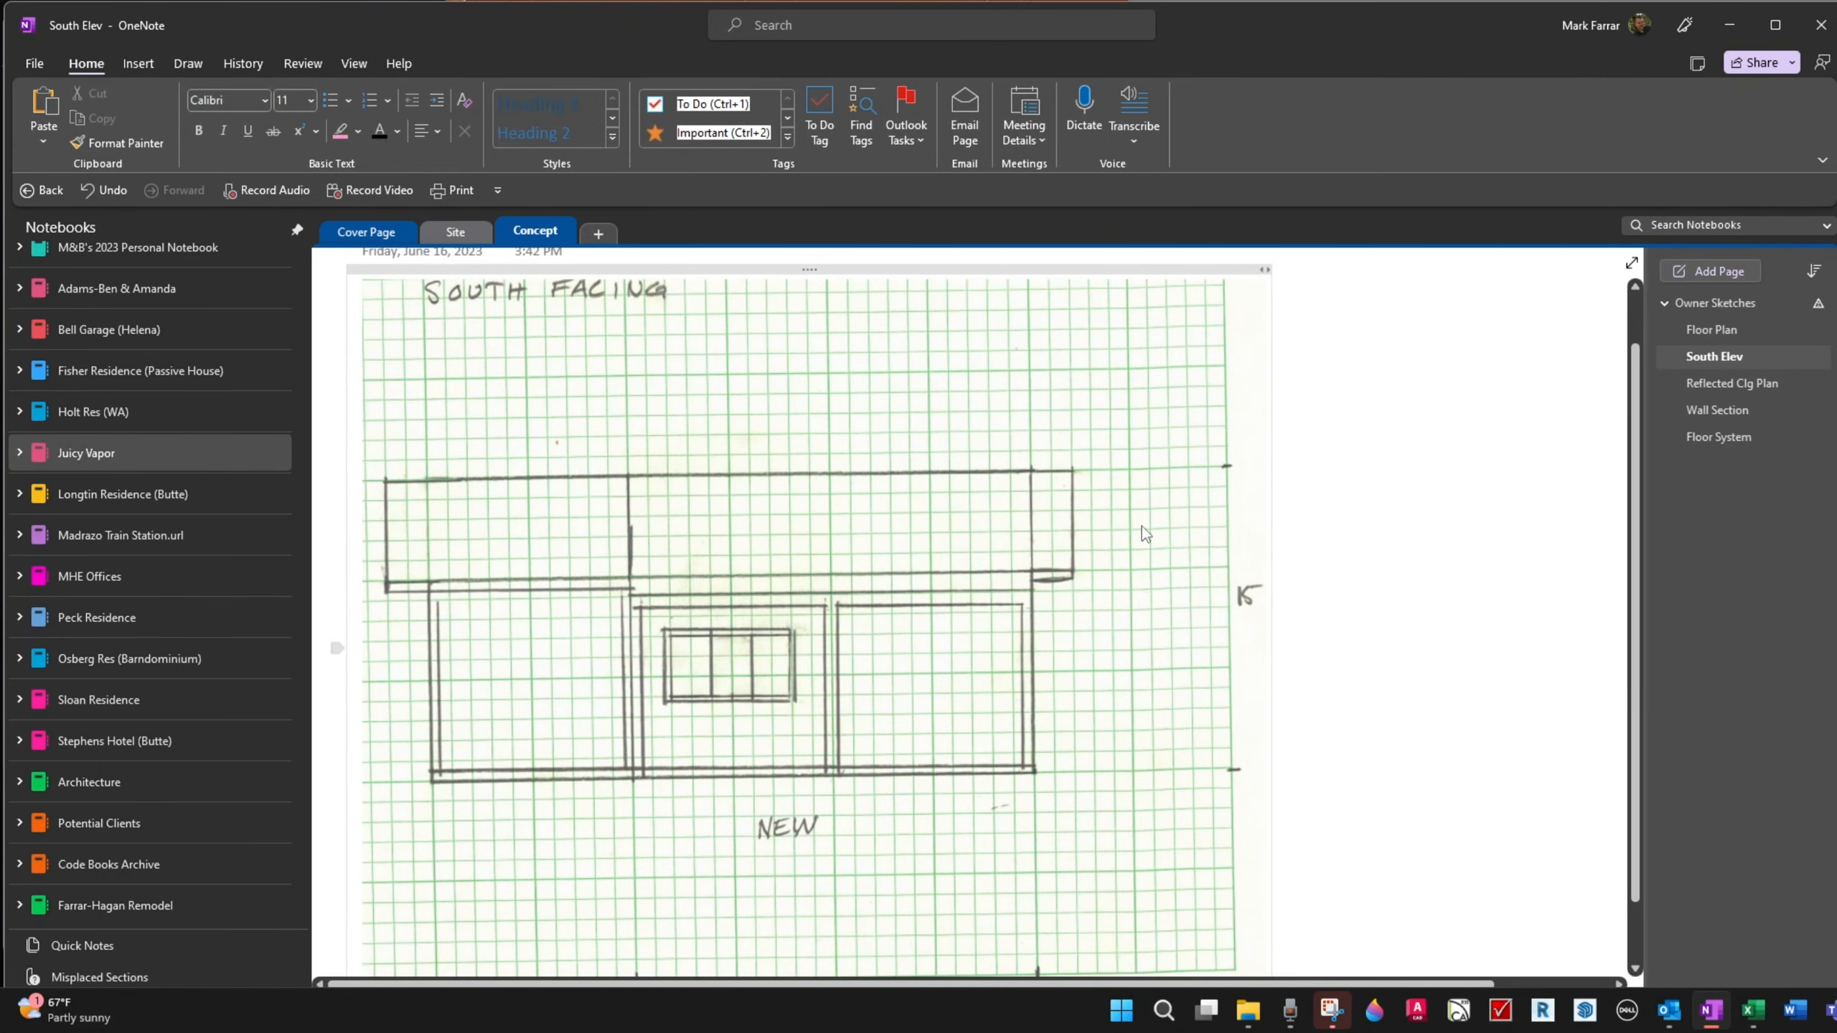
pyautogui.click(1259, 742)
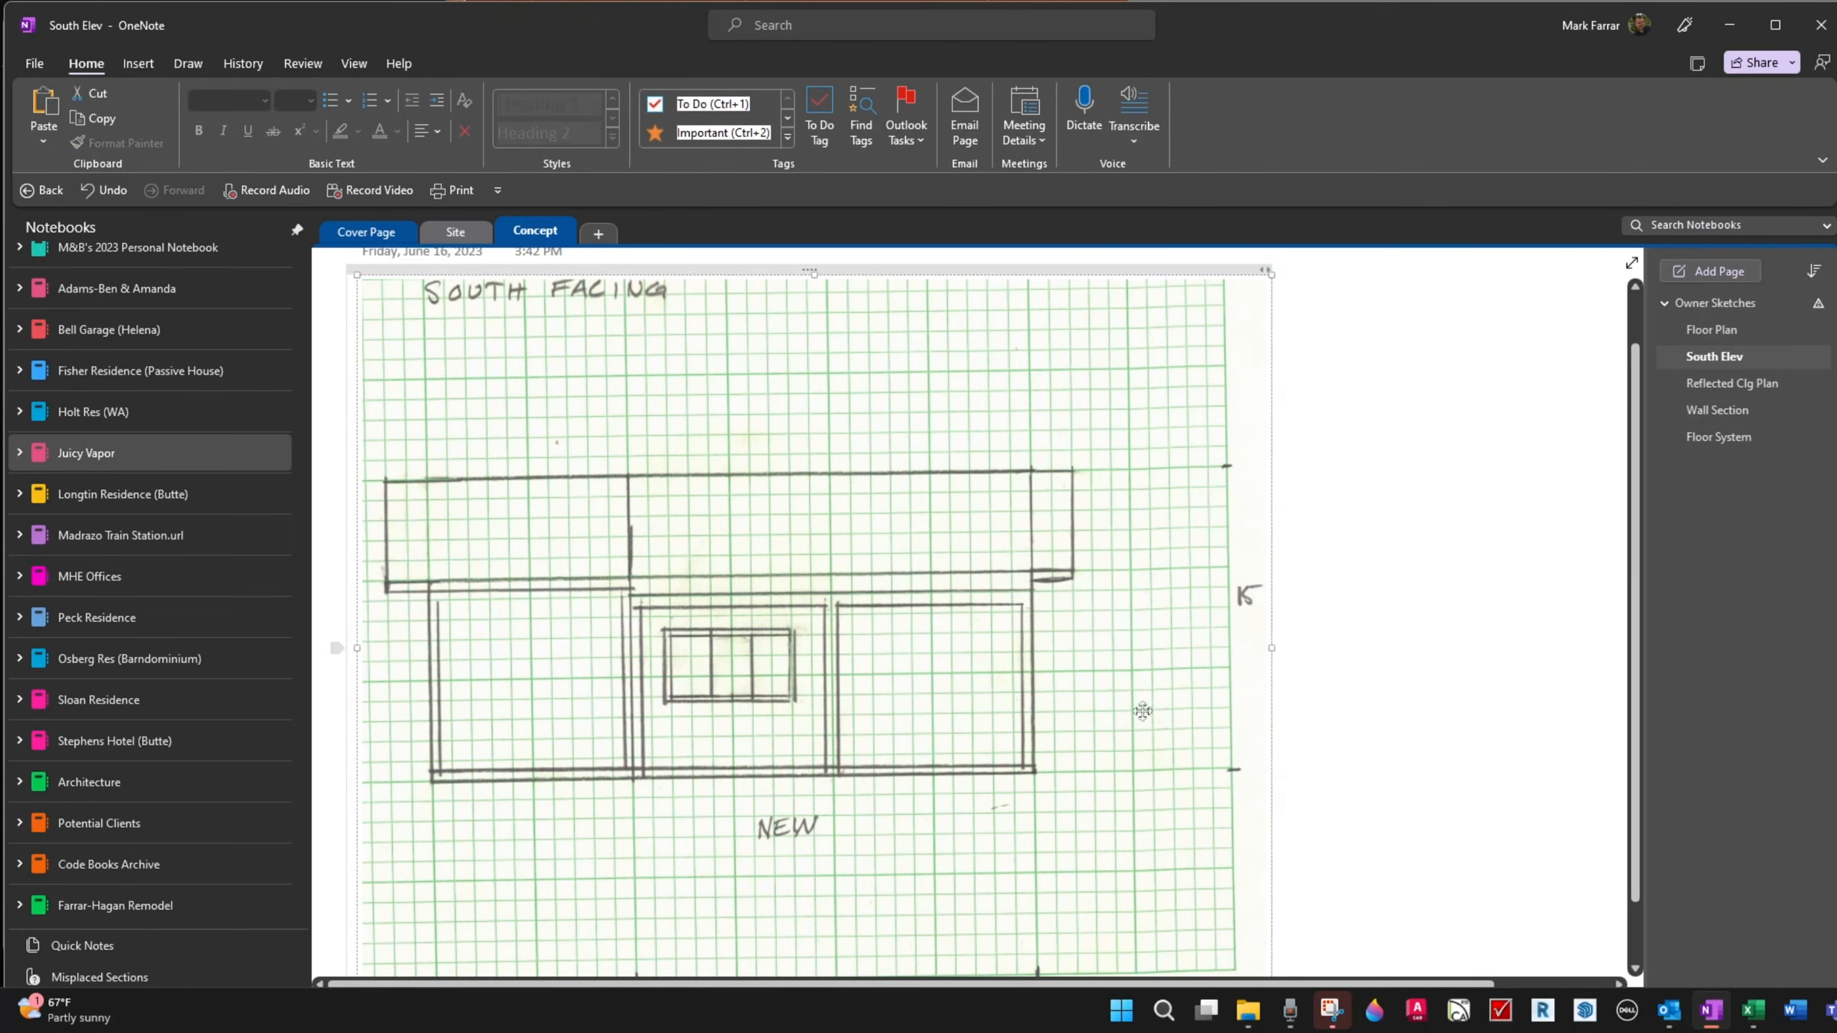
pyautogui.scroll(-4, 1143, 711)
pyautogui.moveTo(1267, 716); pyautogui.dragTo(1136, 541)
pyautogui.scroll(4, 1162, 579)
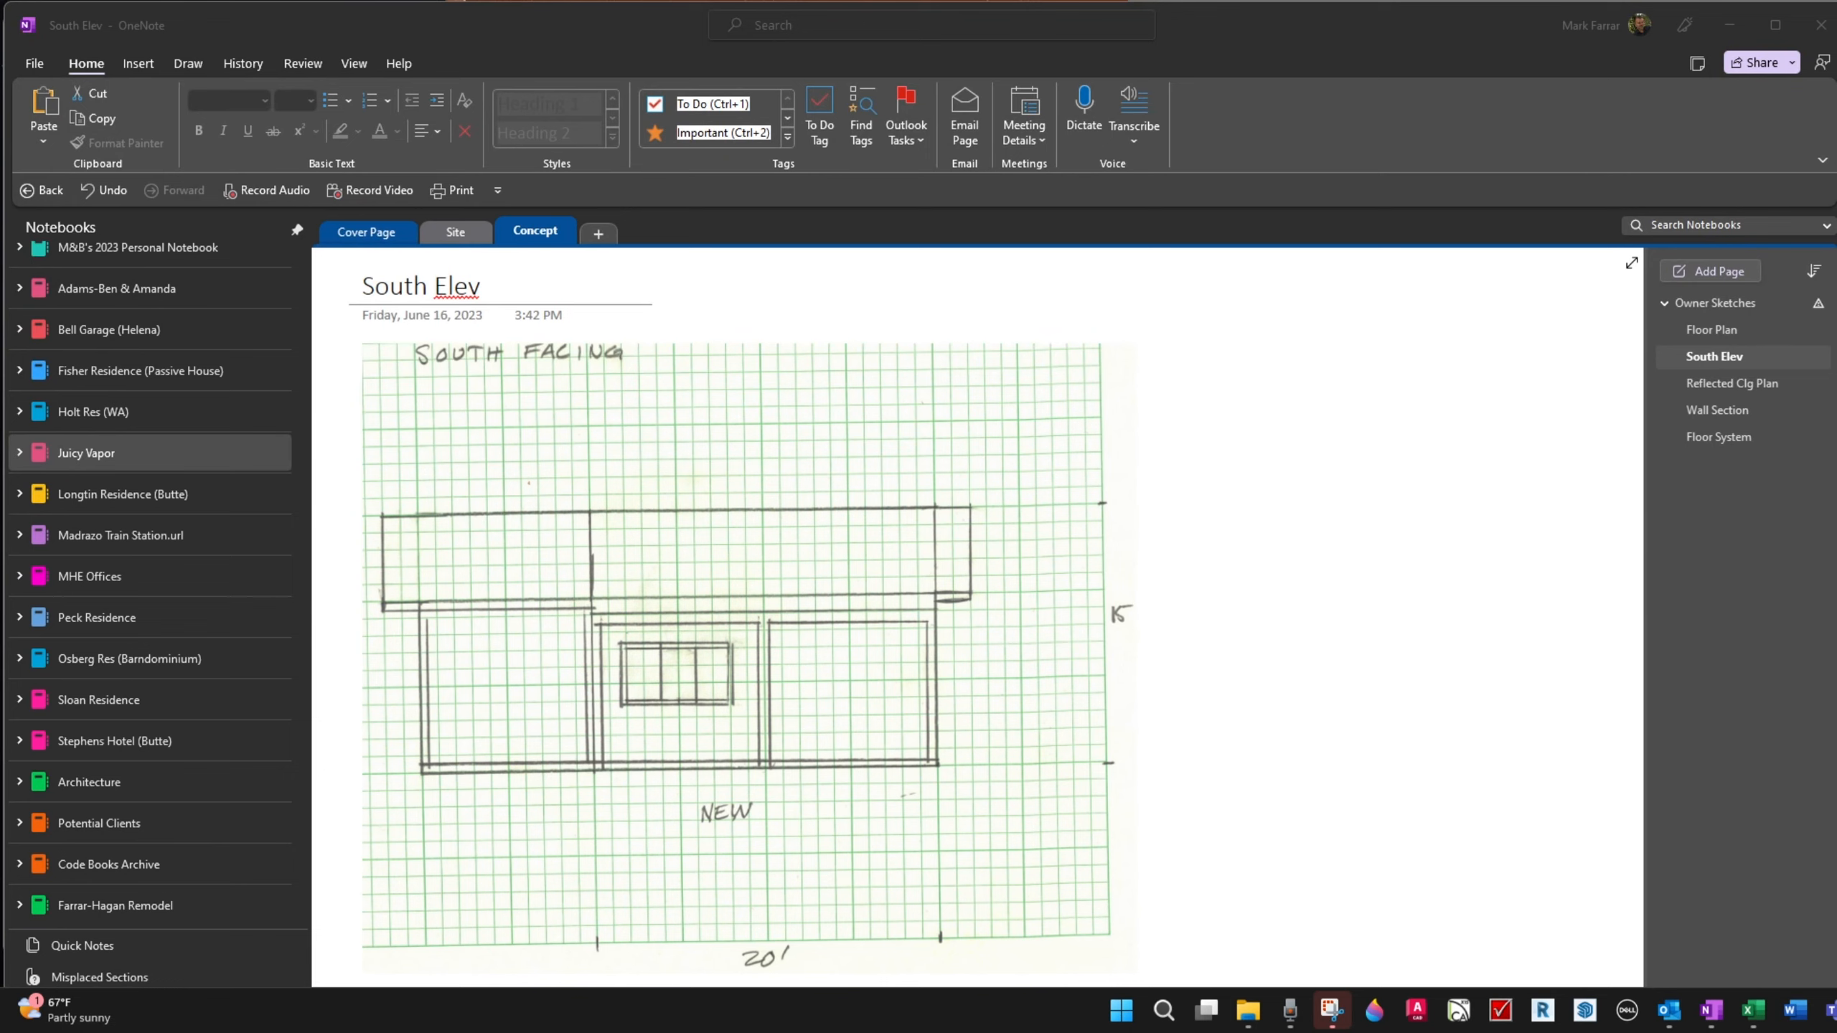
# Step: Bring up the browser window with the owner's PDF and capture the whole Floor Joist Plan on page 7 with Snipping Tool
pyautogui.moveTo(1836, 16); pyautogui.dragTo(1561, 24)
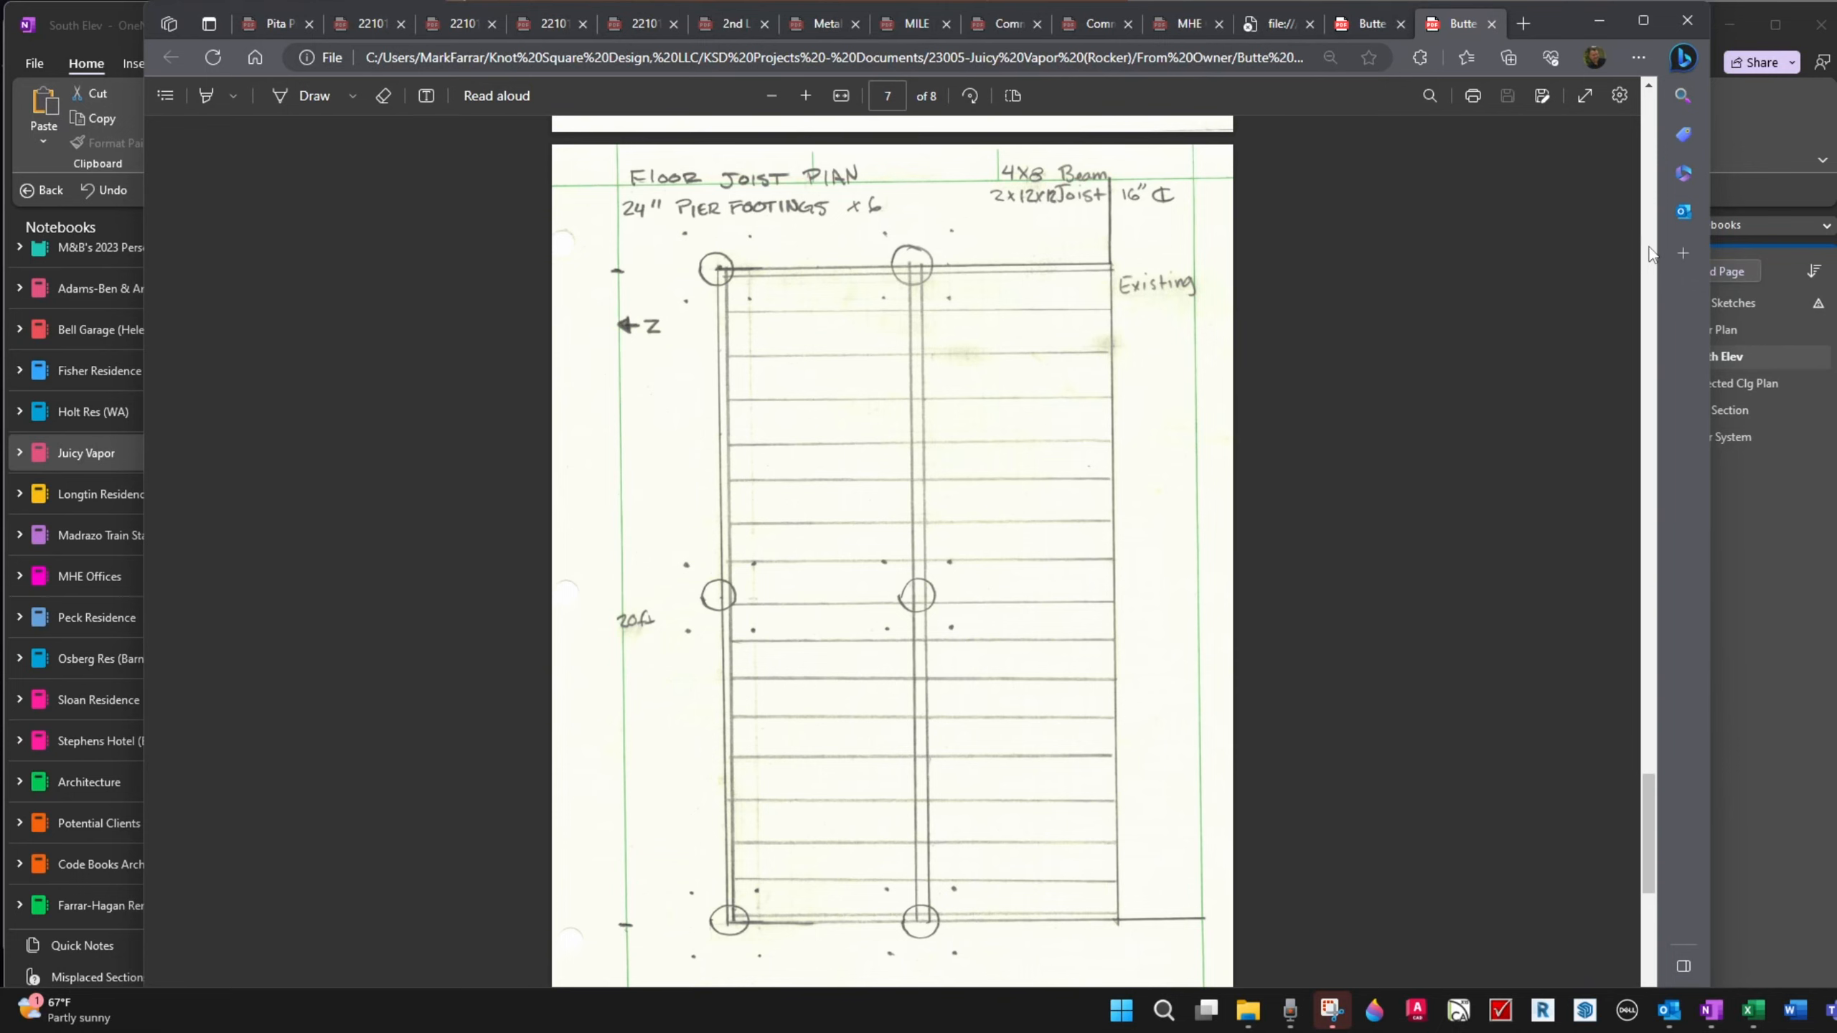
pyautogui.scroll(-2, 1430, 541)
pyautogui.scroll(2, 1430, 541)
pyautogui.click(1332, 1010)
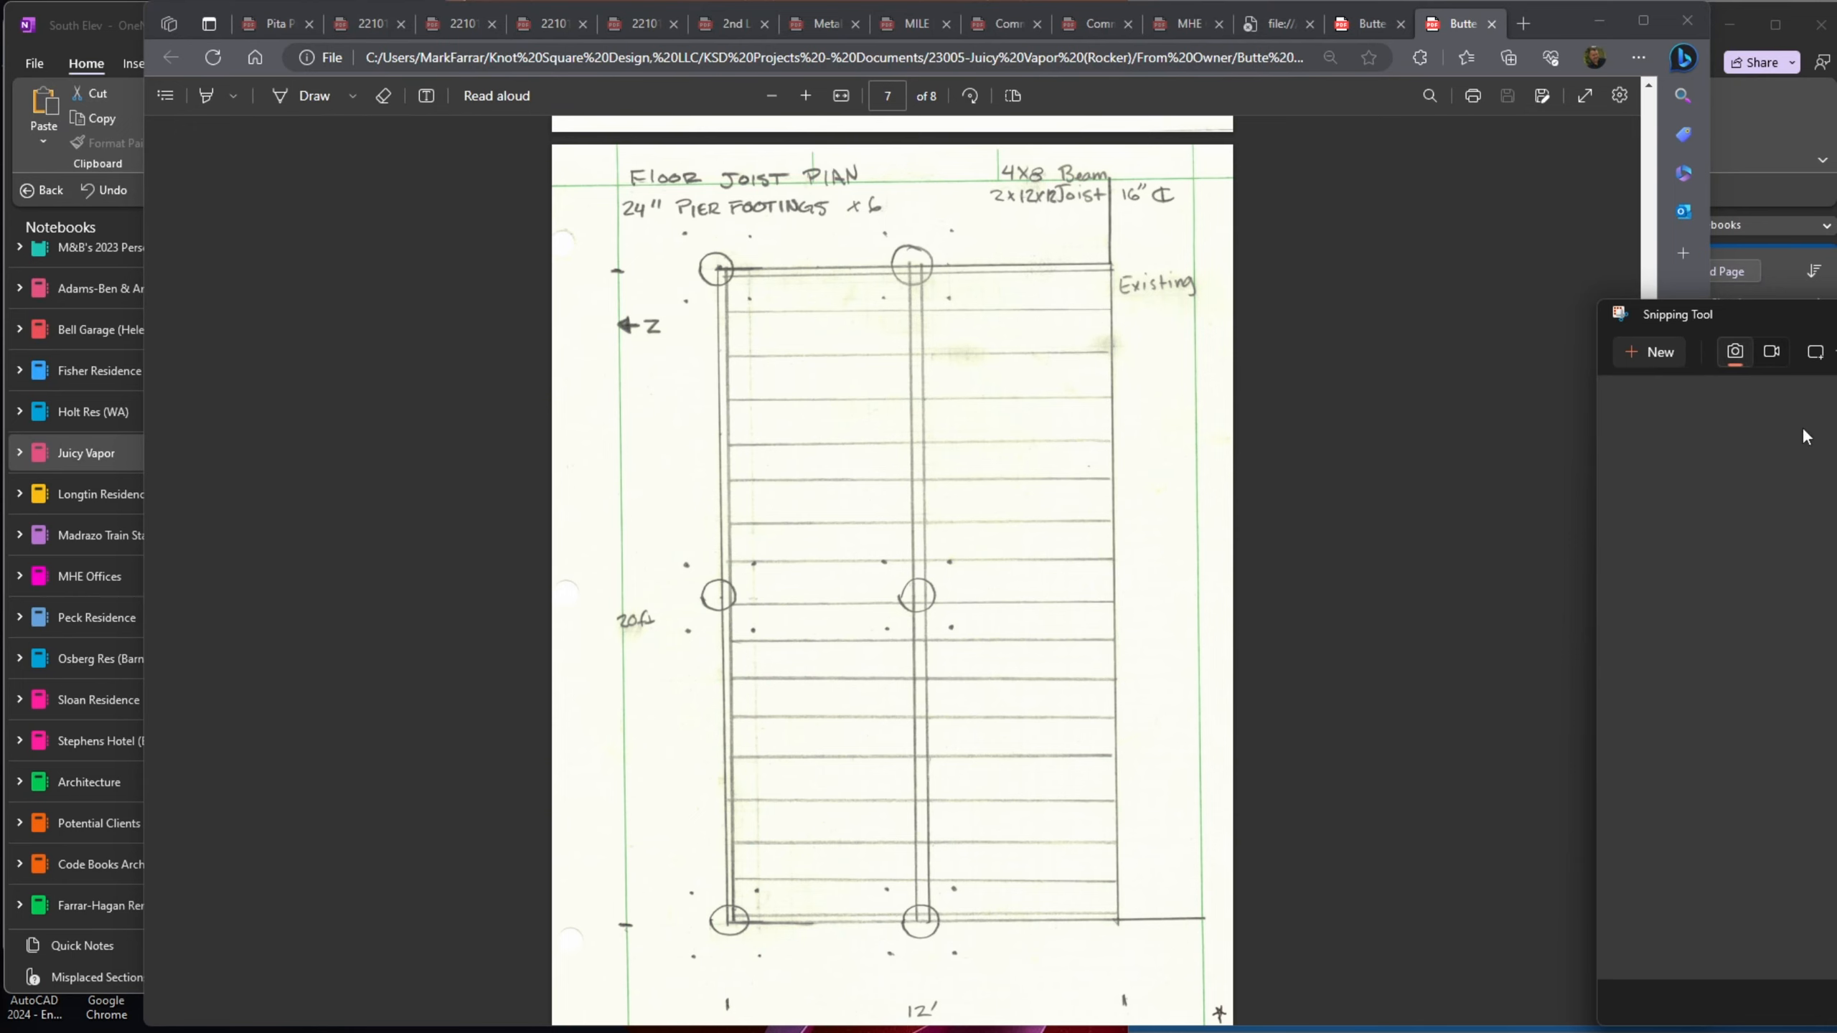
pyautogui.click(1649, 352)
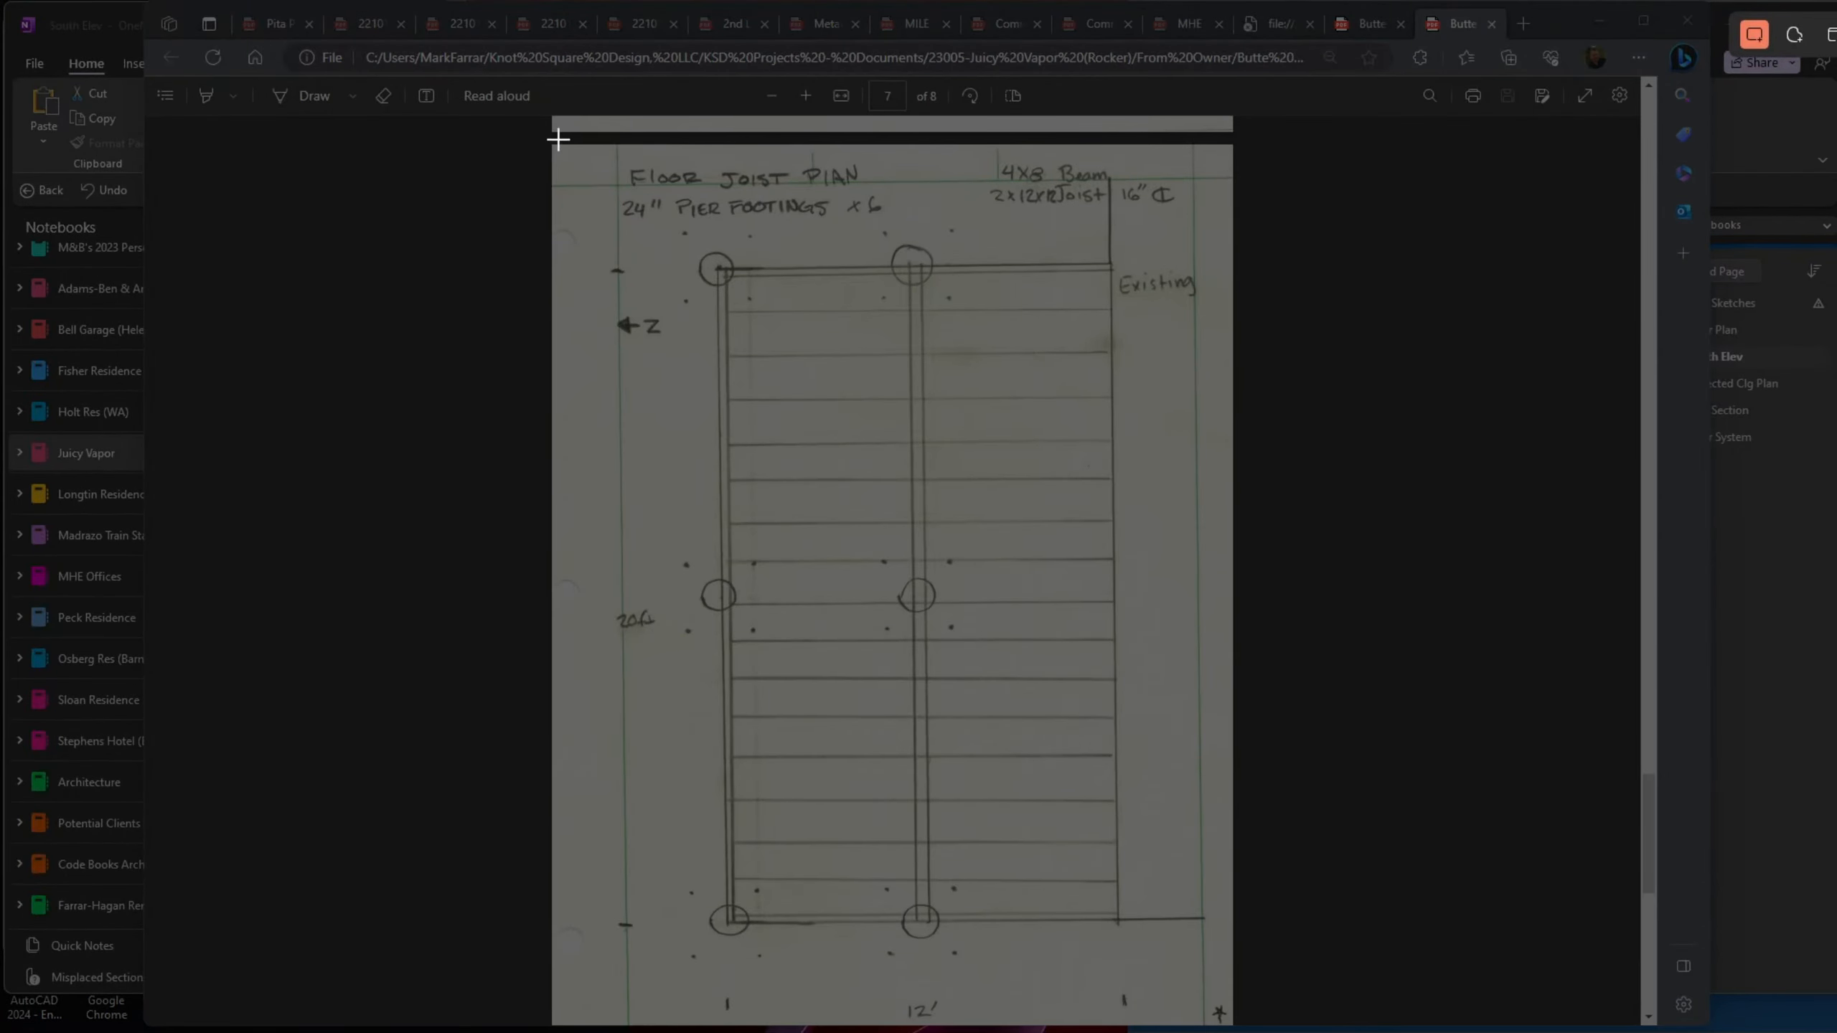
pyautogui.moveTo(553, 148)
pyautogui.mouseDown()
pyautogui.moveTo(1312, 841)
pyautogui.moveTo(1194, 1031)
pyautogui.moveTo(1227, 1028)
pyautogui.moveTo(1221, 1011)
pyautogui.mouseUp()
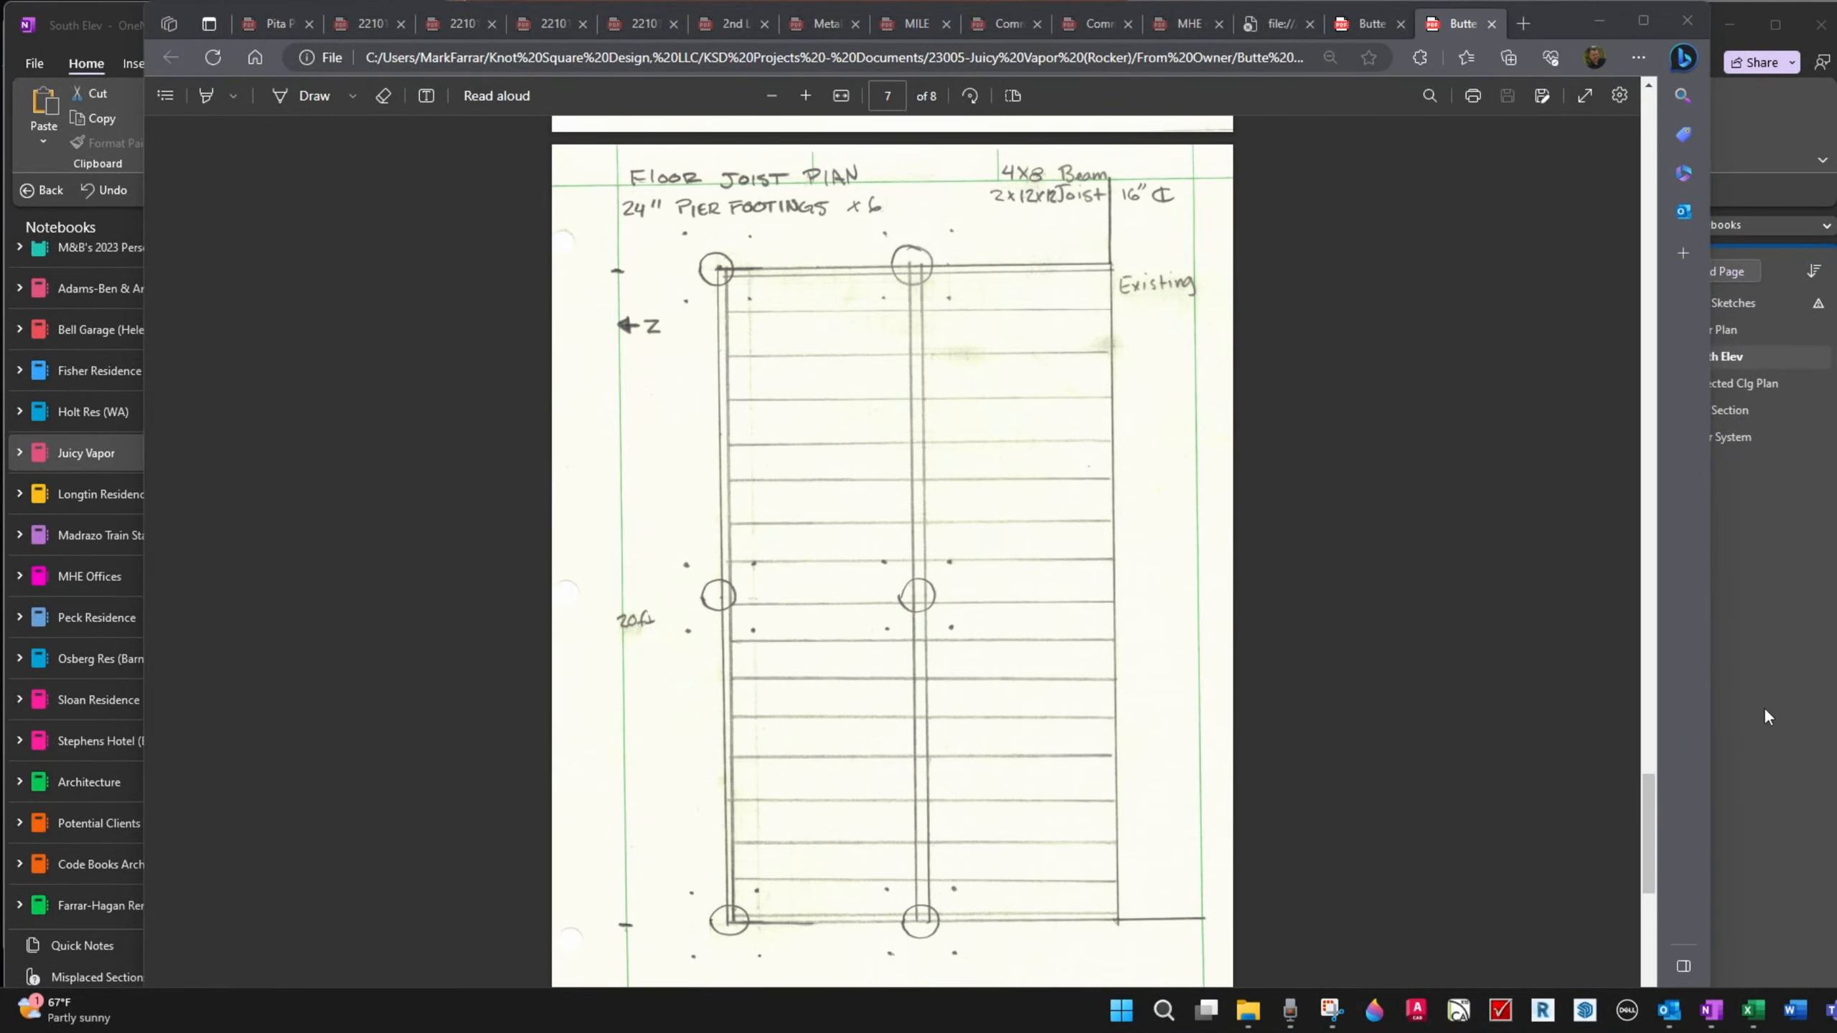
# Step: Switch back to OneNote and move the Snipping Tool window out of the way of the notebook
pyautogui.click(1760, 355)
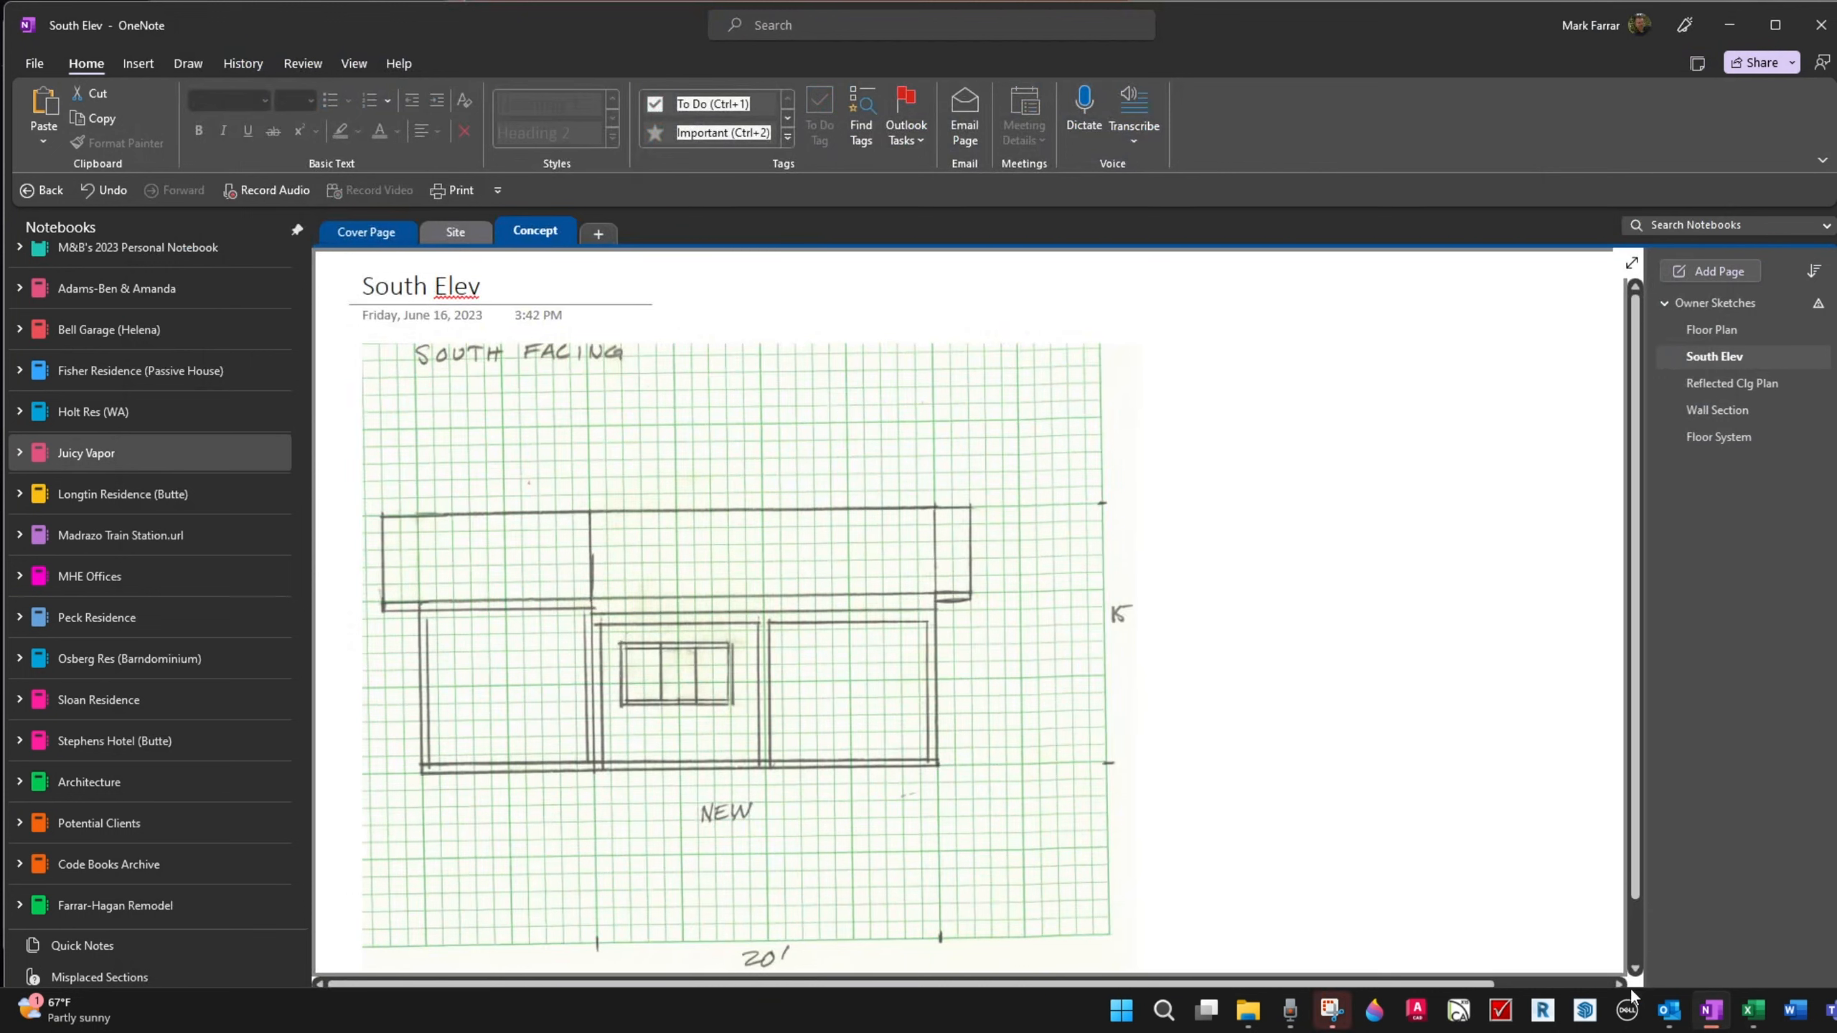
pyautogui.click(1333, 1010)
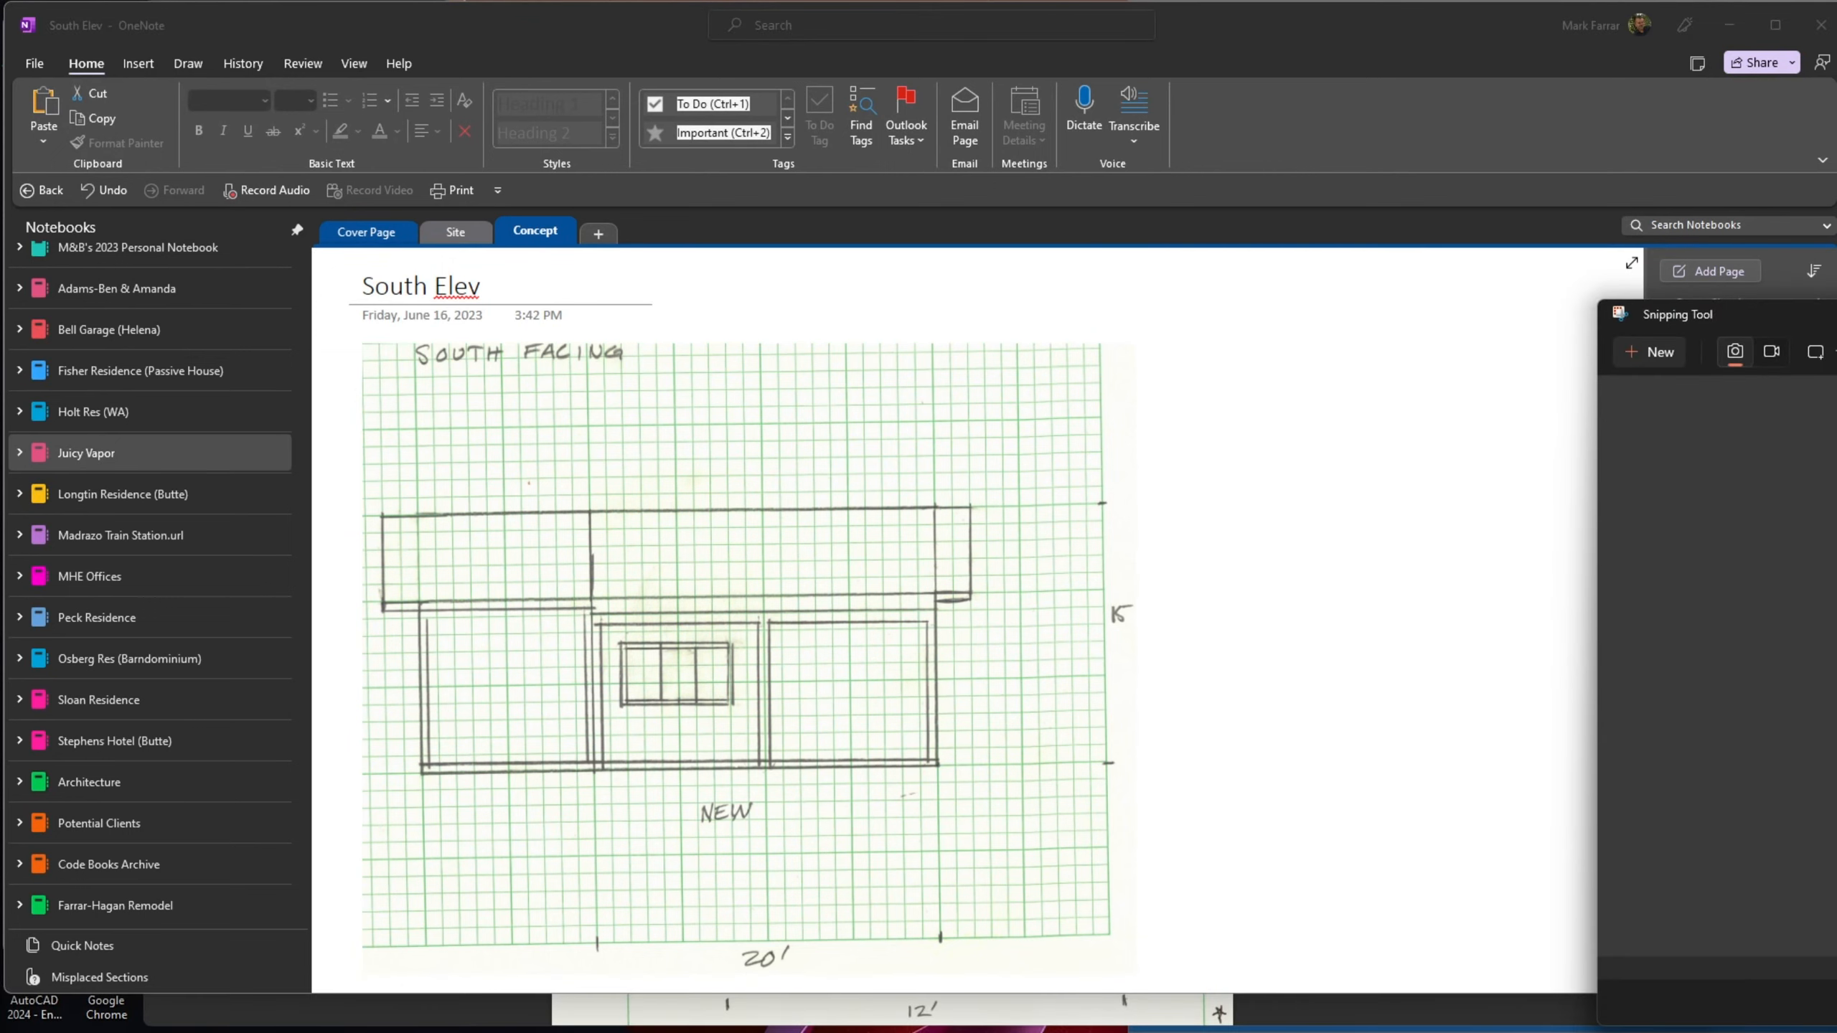
pyautogui.moveTo(1640, 343); pyautogui.dragTo(1, 202)
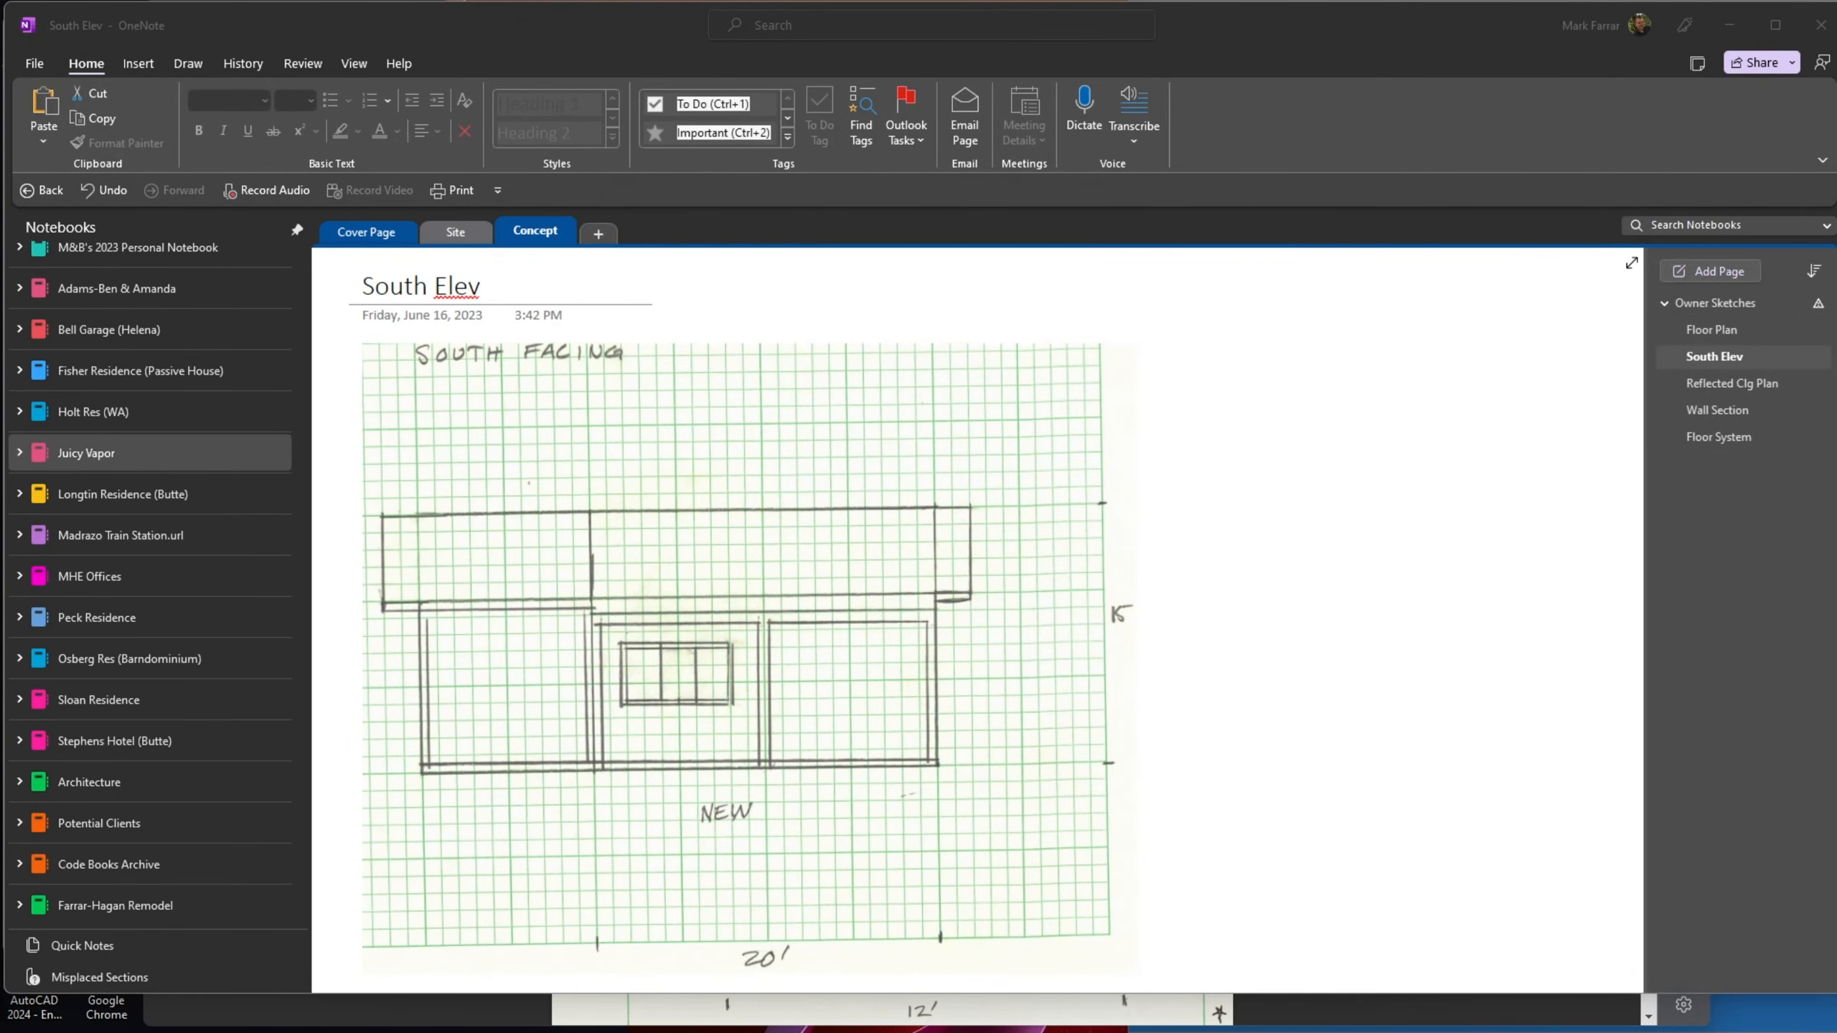
# Step: Add a page titled "Floor Frmg Plan" at the end of the Concept section and start its body text
pyautogui.click(1736, 268)
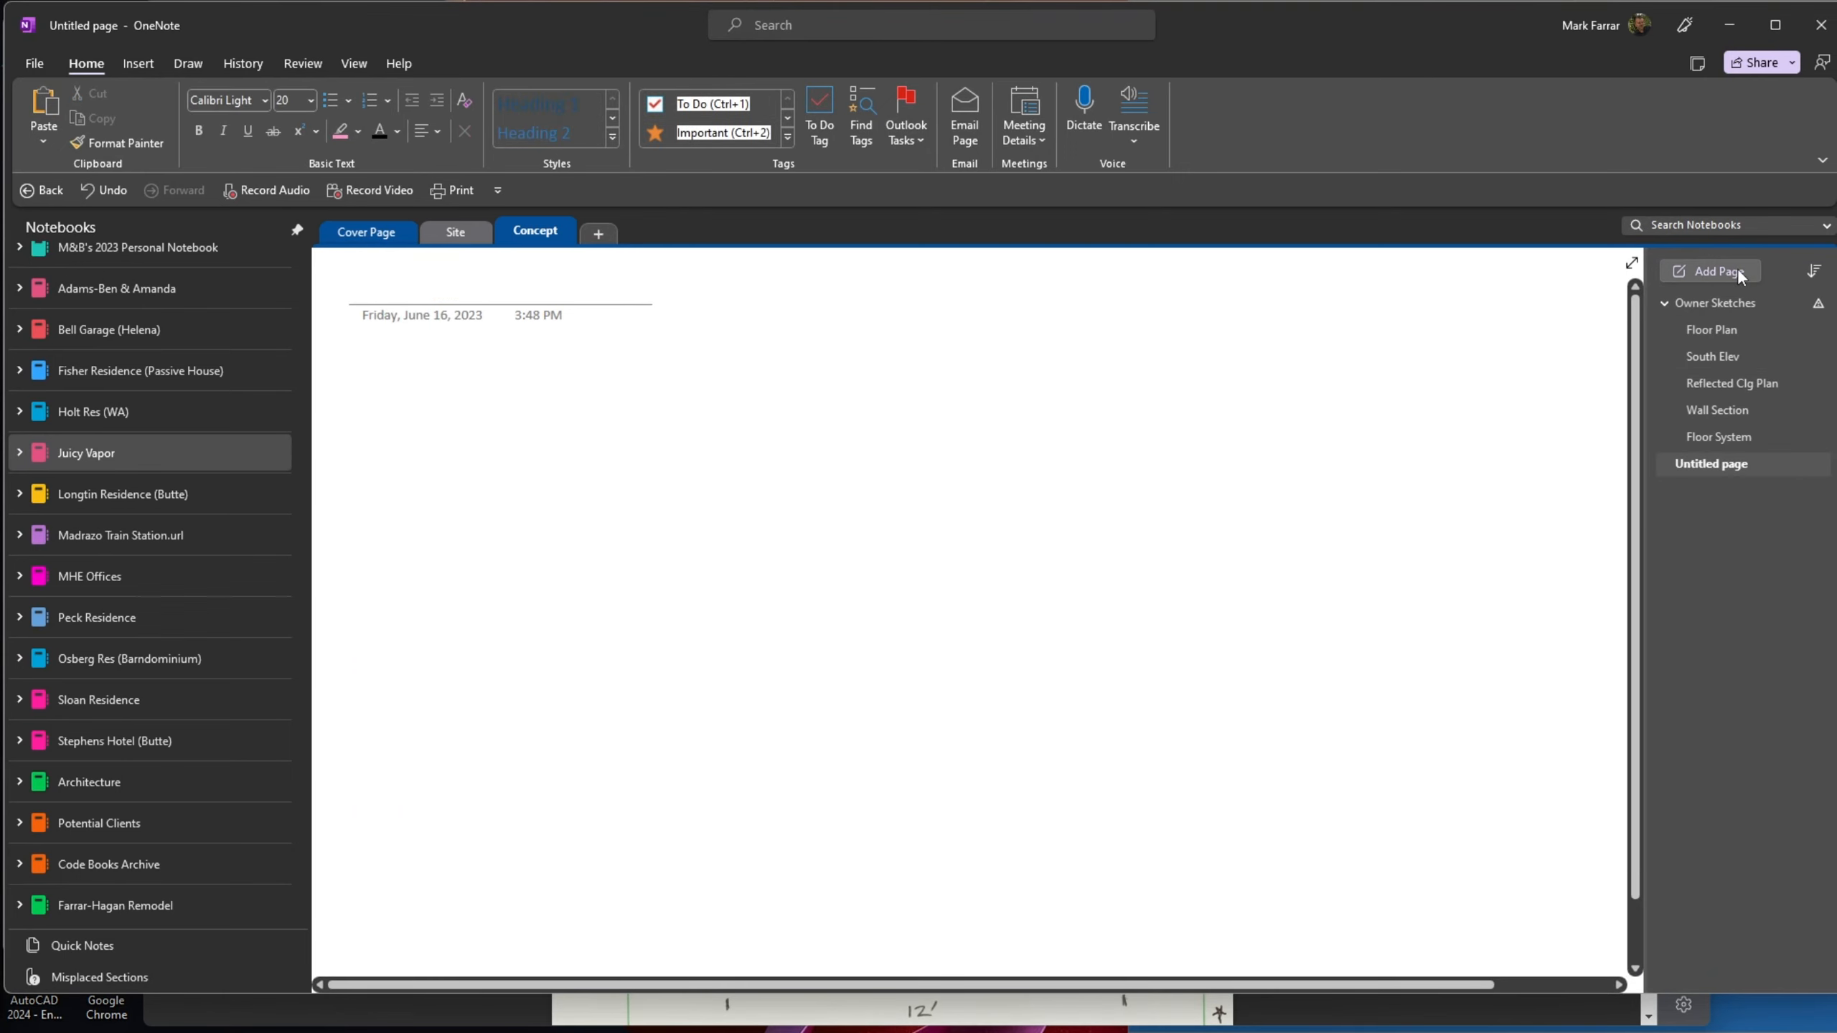
pyautogui.write('Floor')
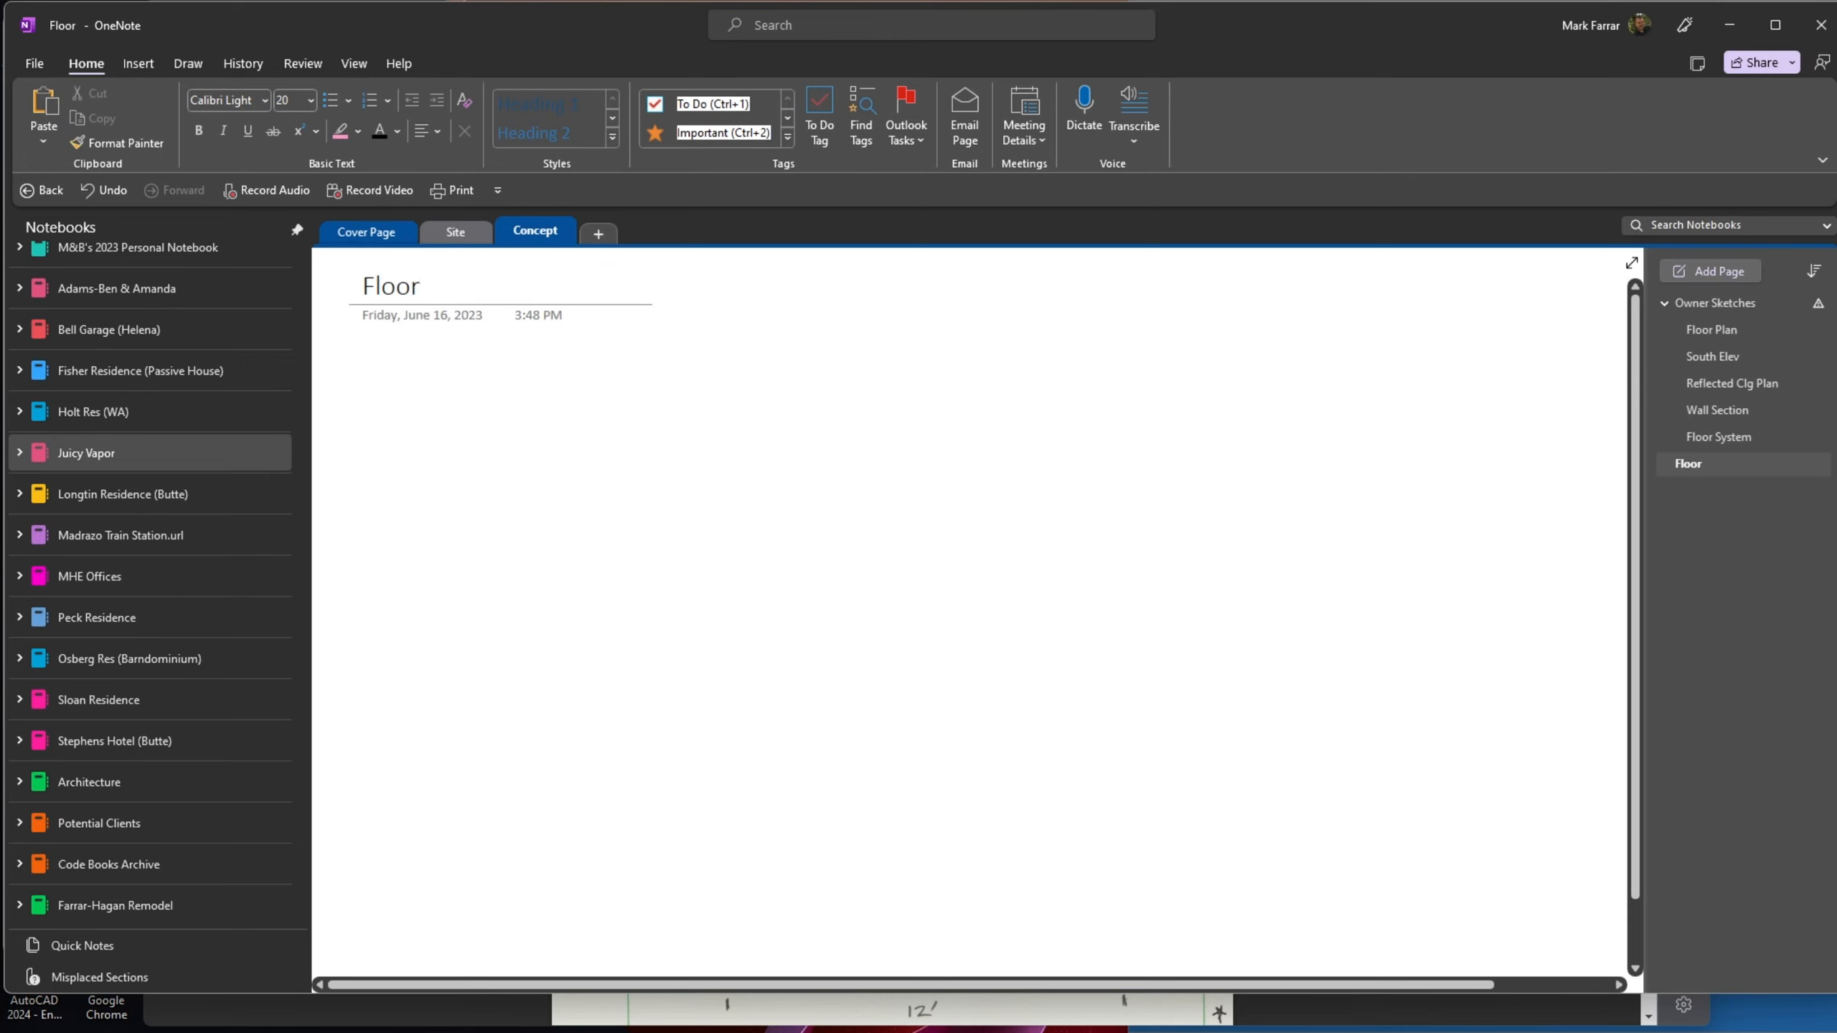
pyautogui.write(' Frmb')
pyautogui.press('BackSpace')
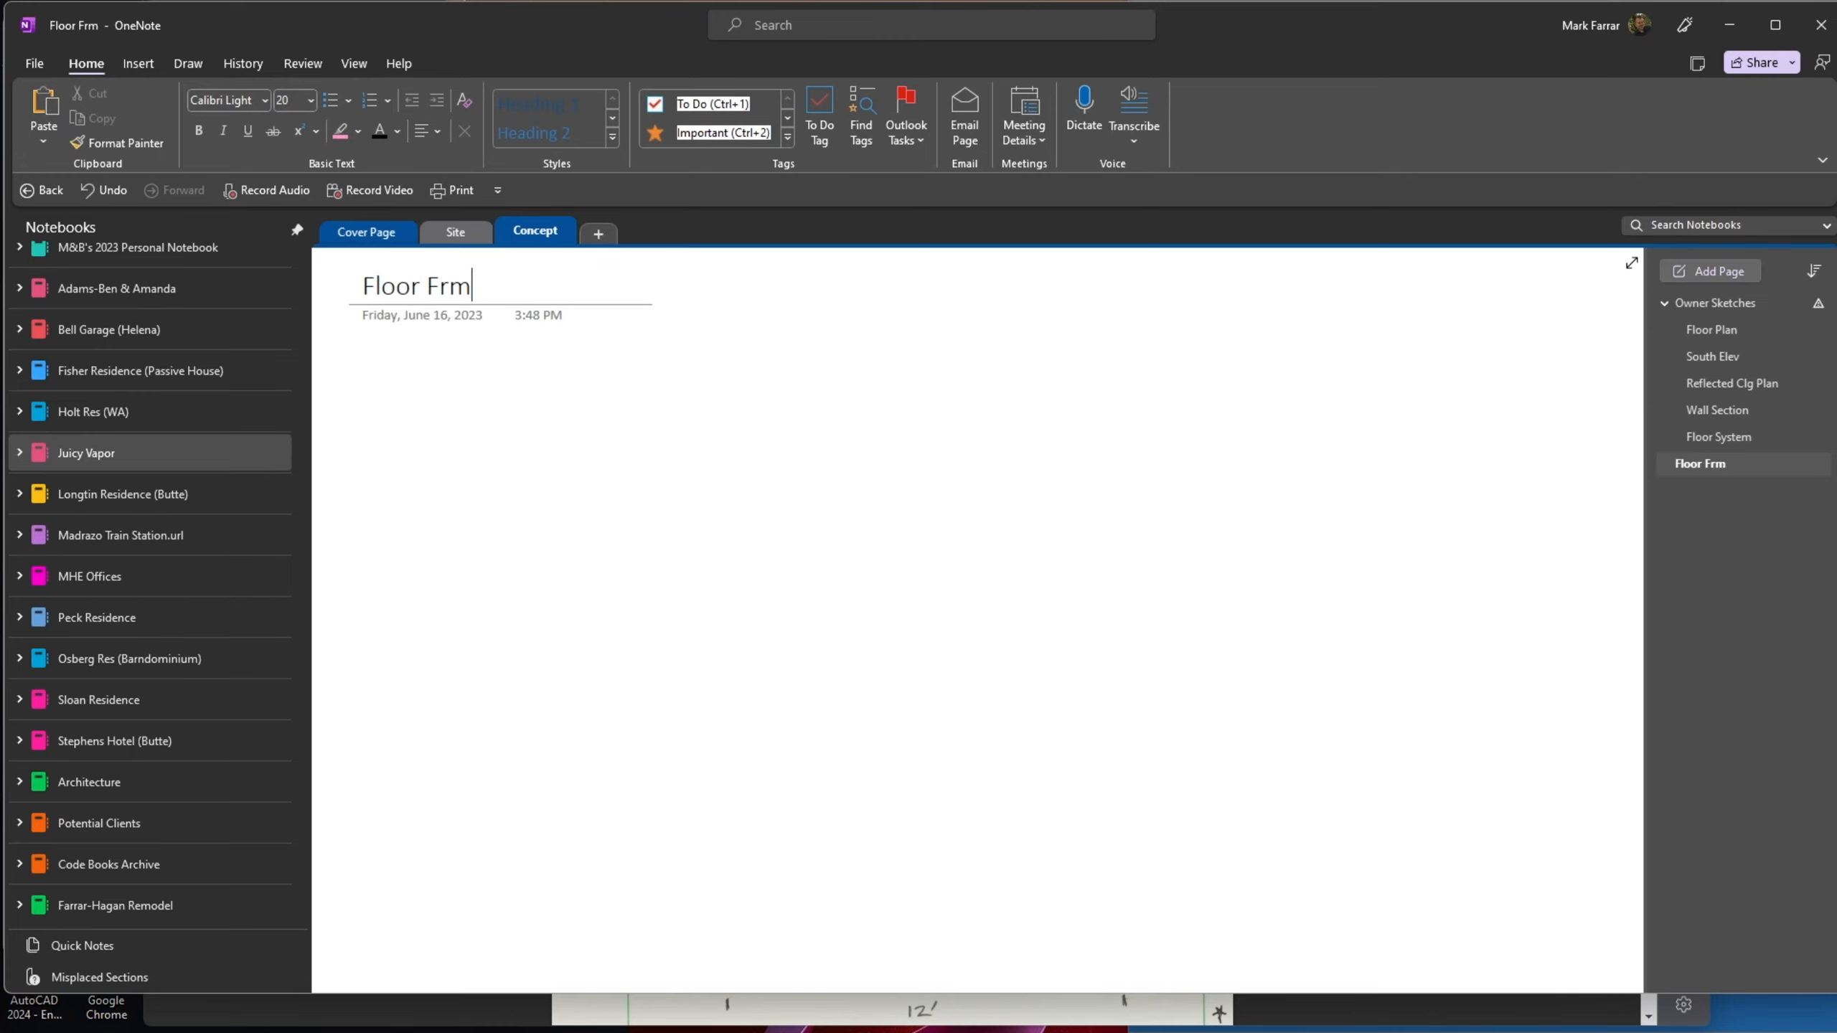
pyautogui.write('g Plan')
pyautogui.press('Return')
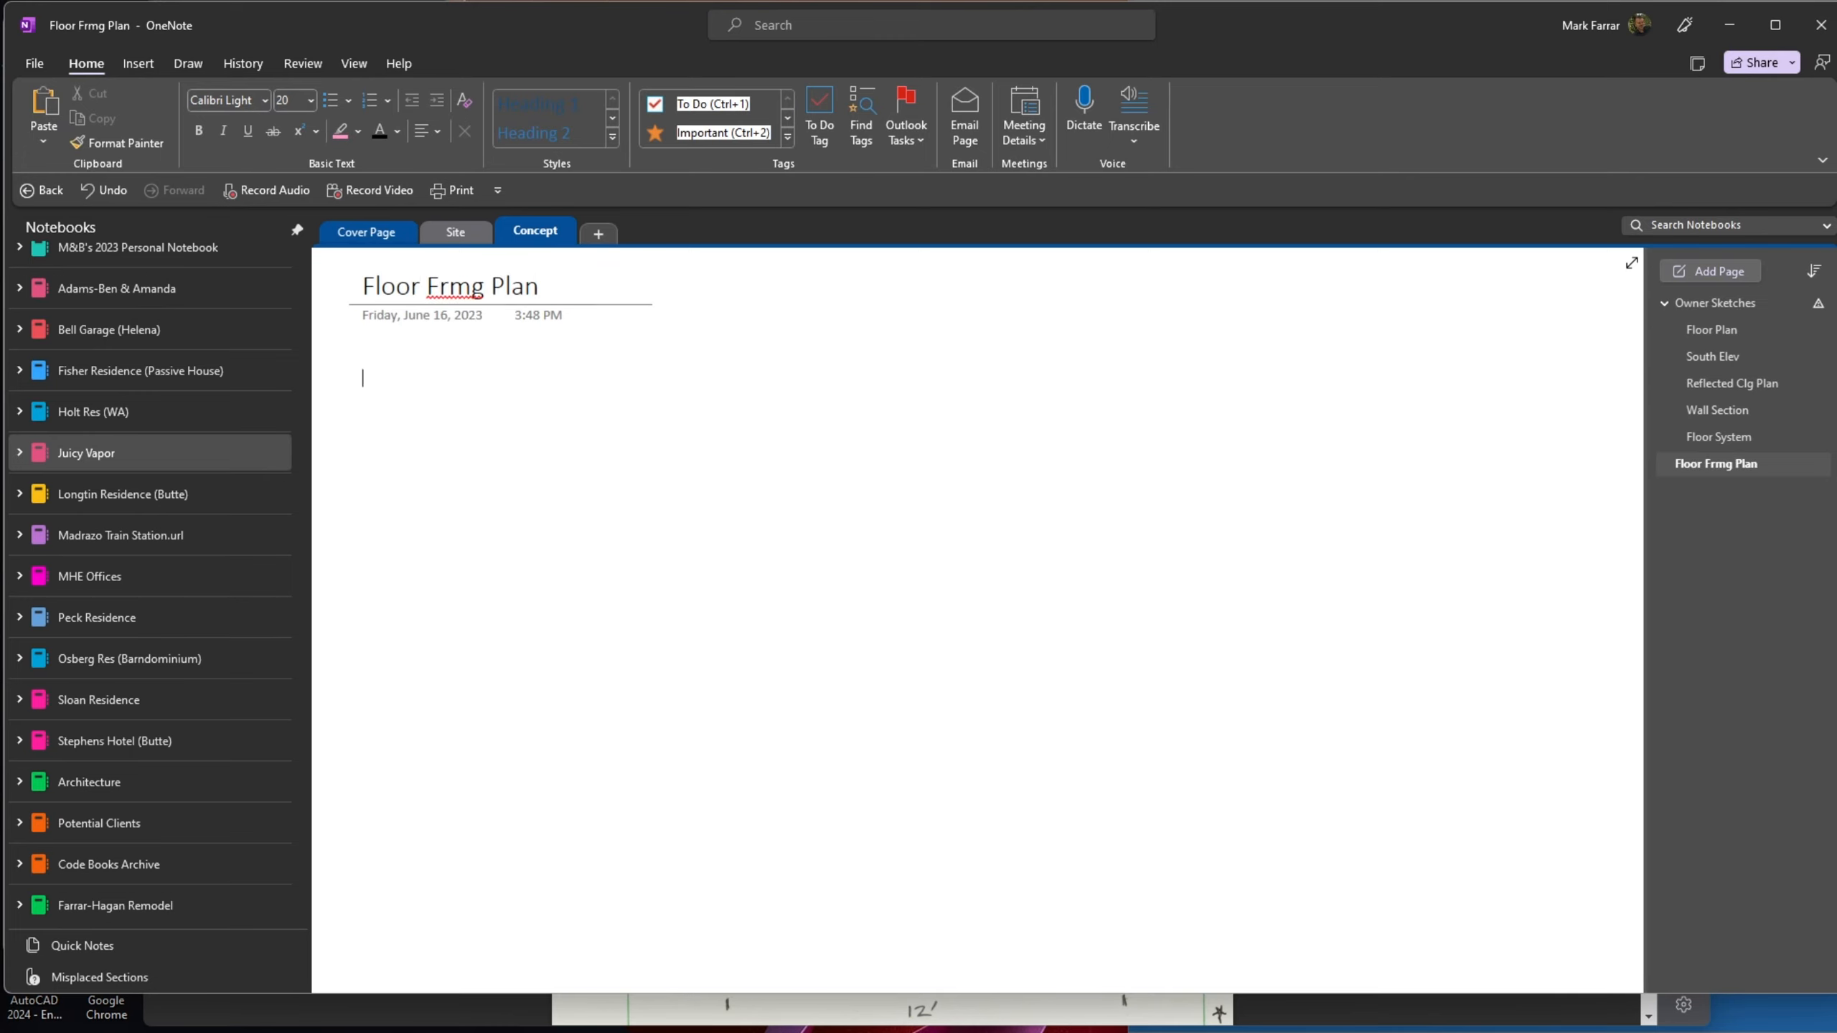
# Step: Paste the captured floor joist plan below the Floor Frmg Plan title and shrink it proportionally to about 60% of its size
pyautogui.hotkey('ctrl', 'v')
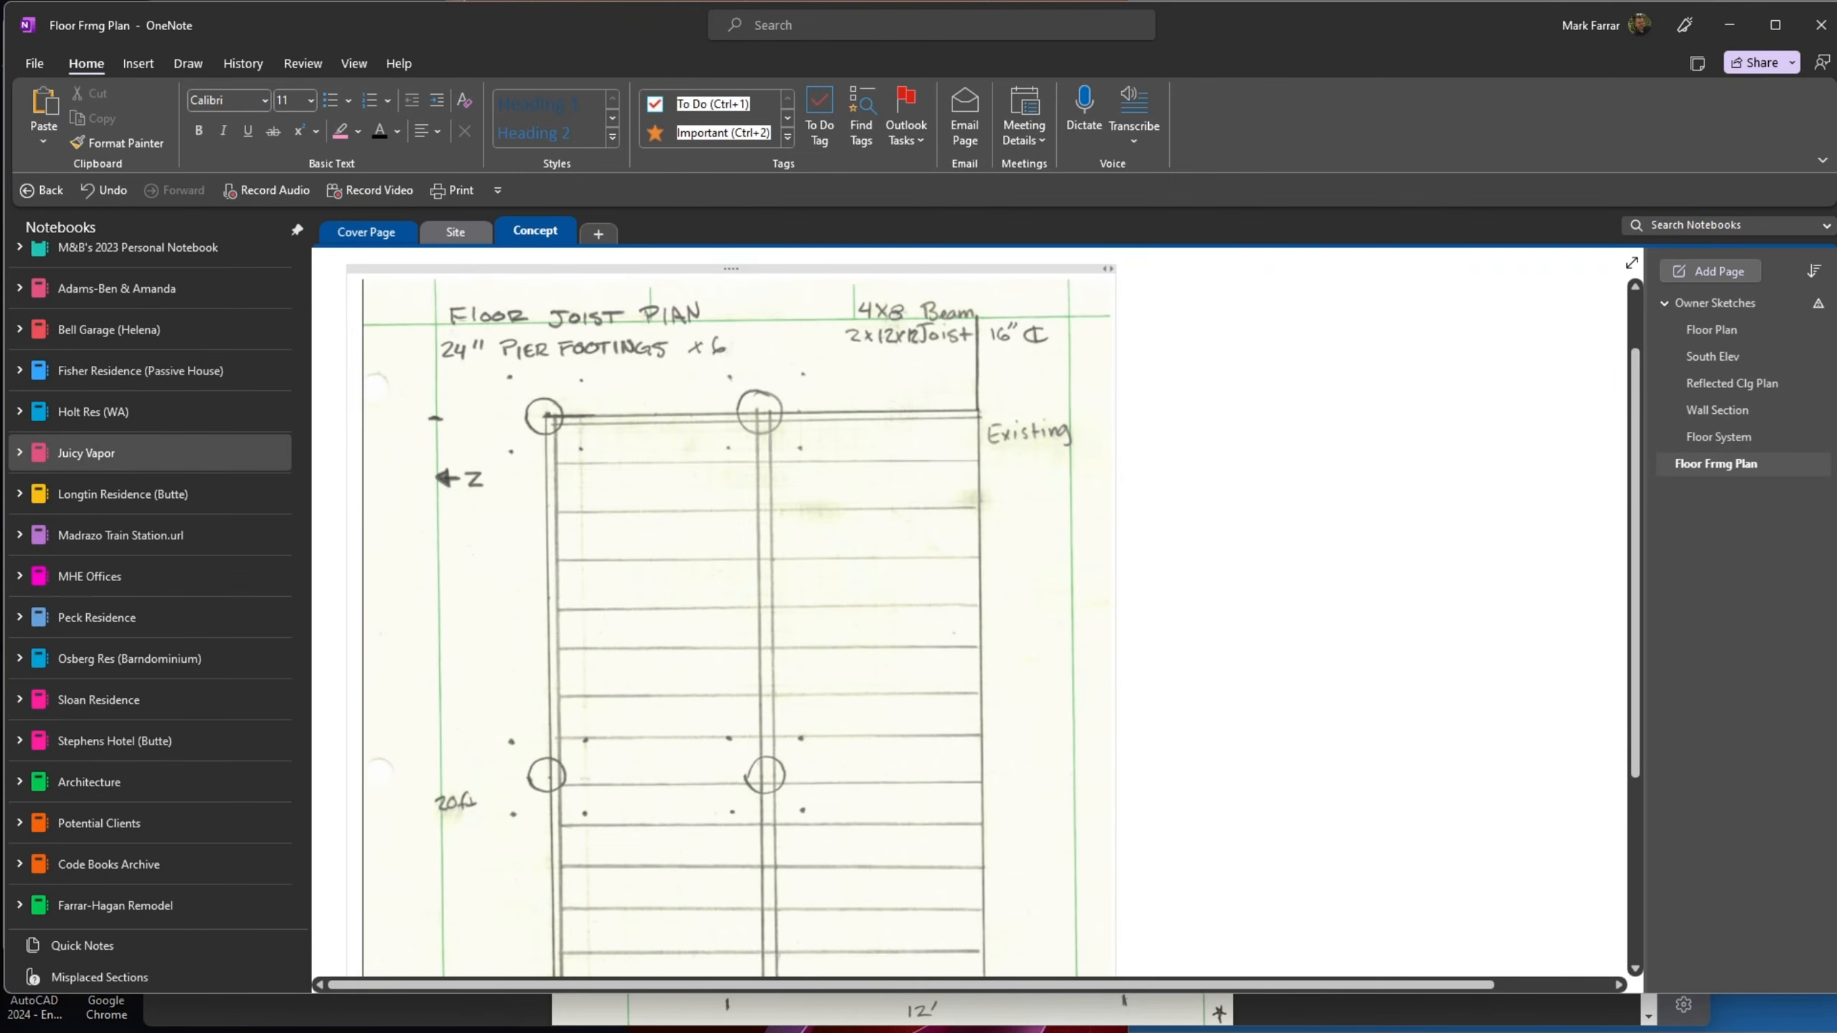
pyautogui.click(1018, 611)
pyautogui.scroll(-4, 1018, 612)
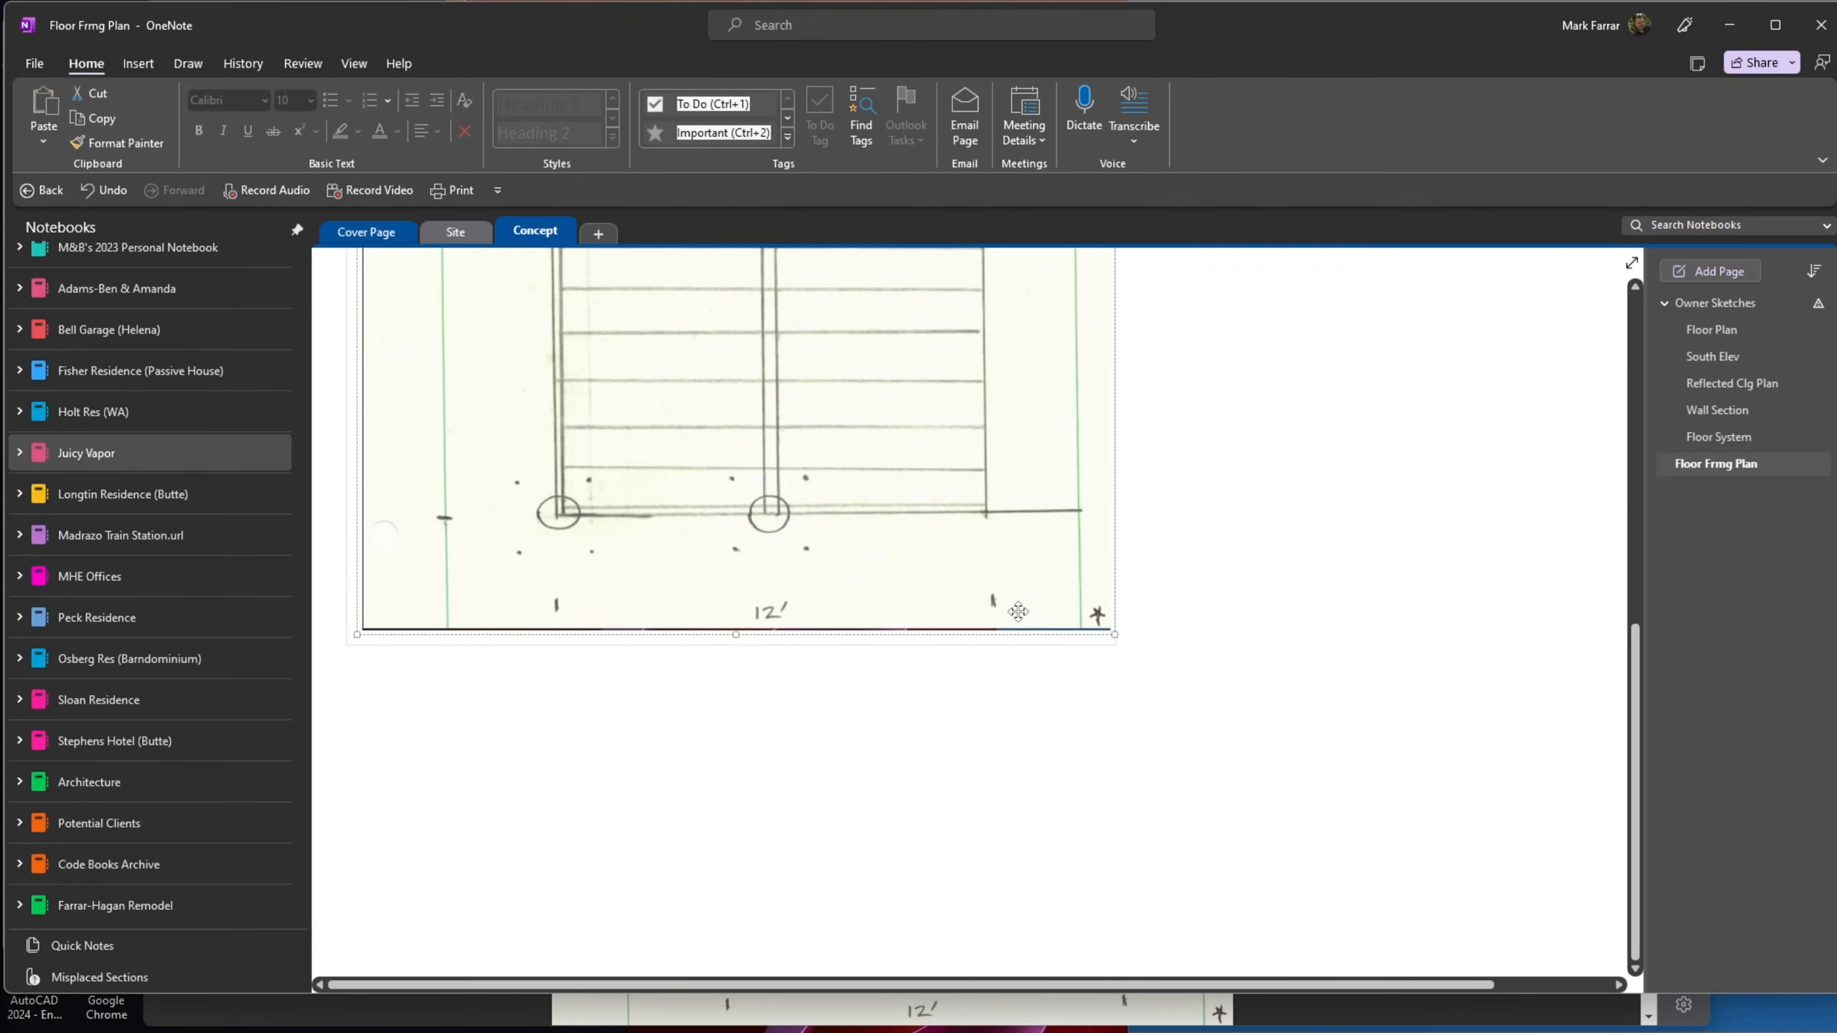
pyautogui.moveTo(1113, 633); pyautogui.dragTo(799, 264)
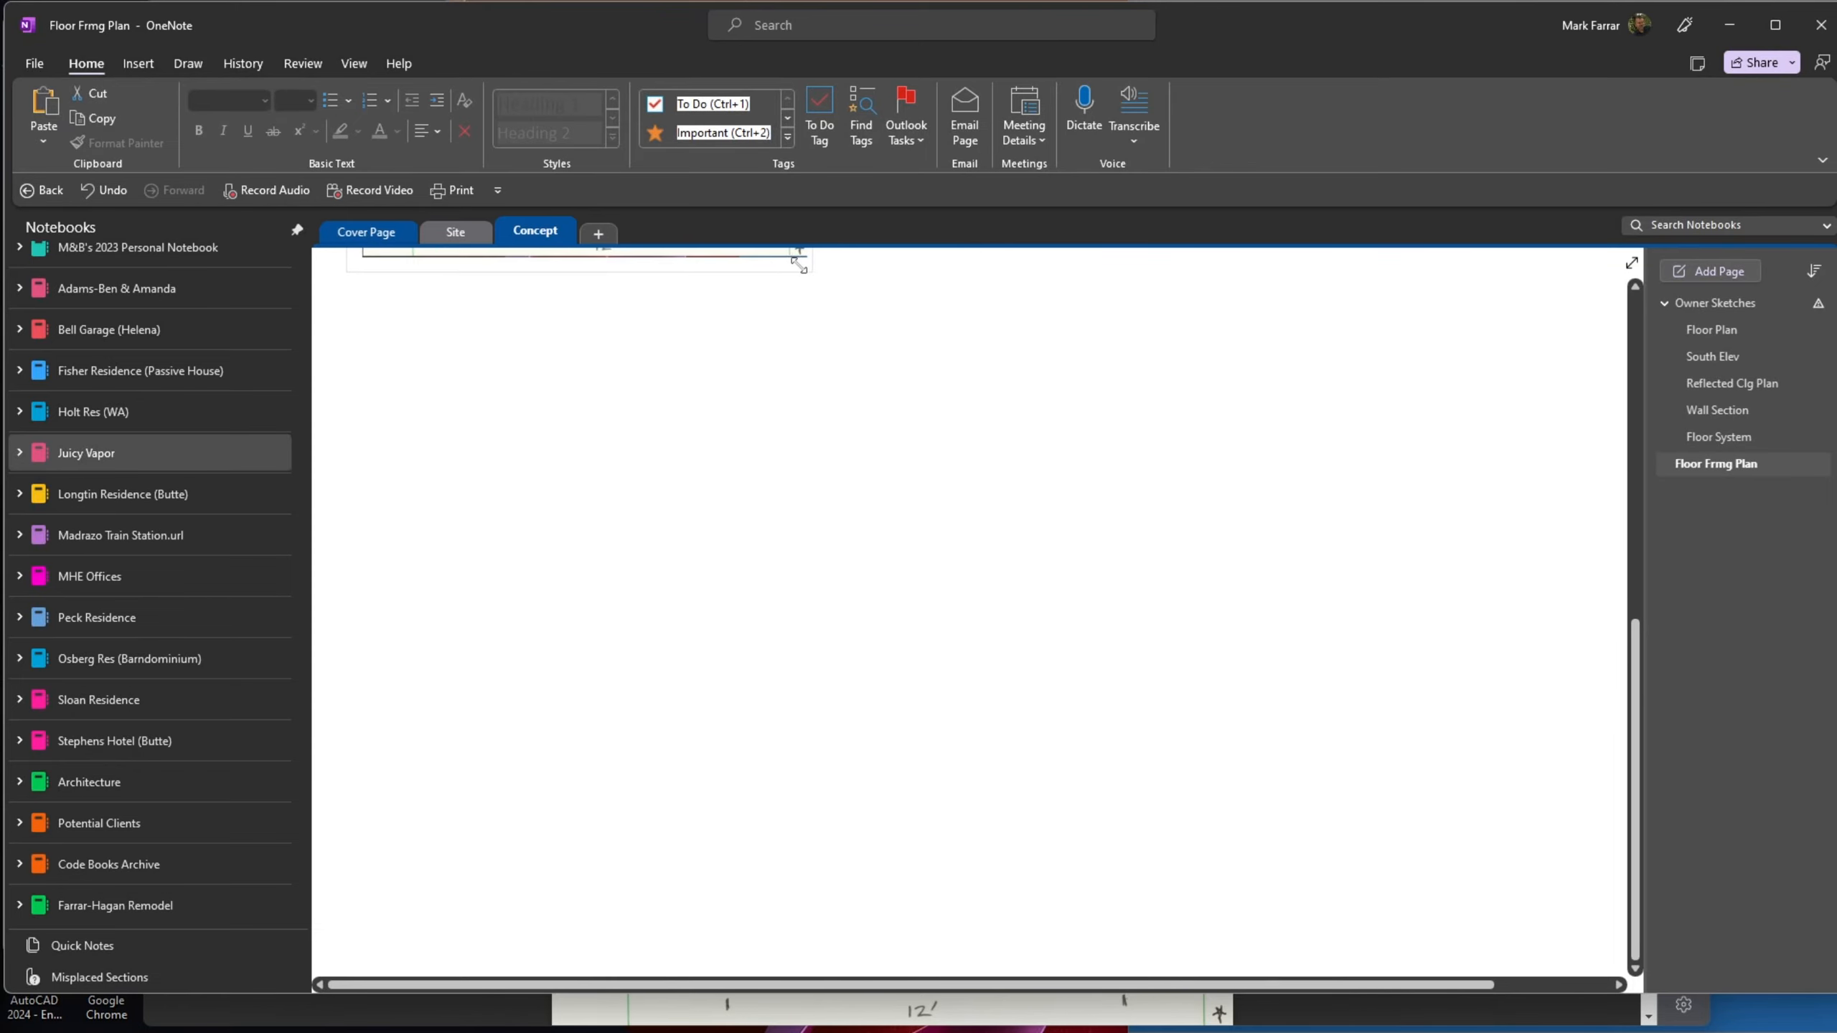
# Step: Switch to the browser with the owner's PDF and capture the 24 in. Pier Footing Form product sheet on page 8 as a screen snip
pyautogui.scroll(5, 819, 312)
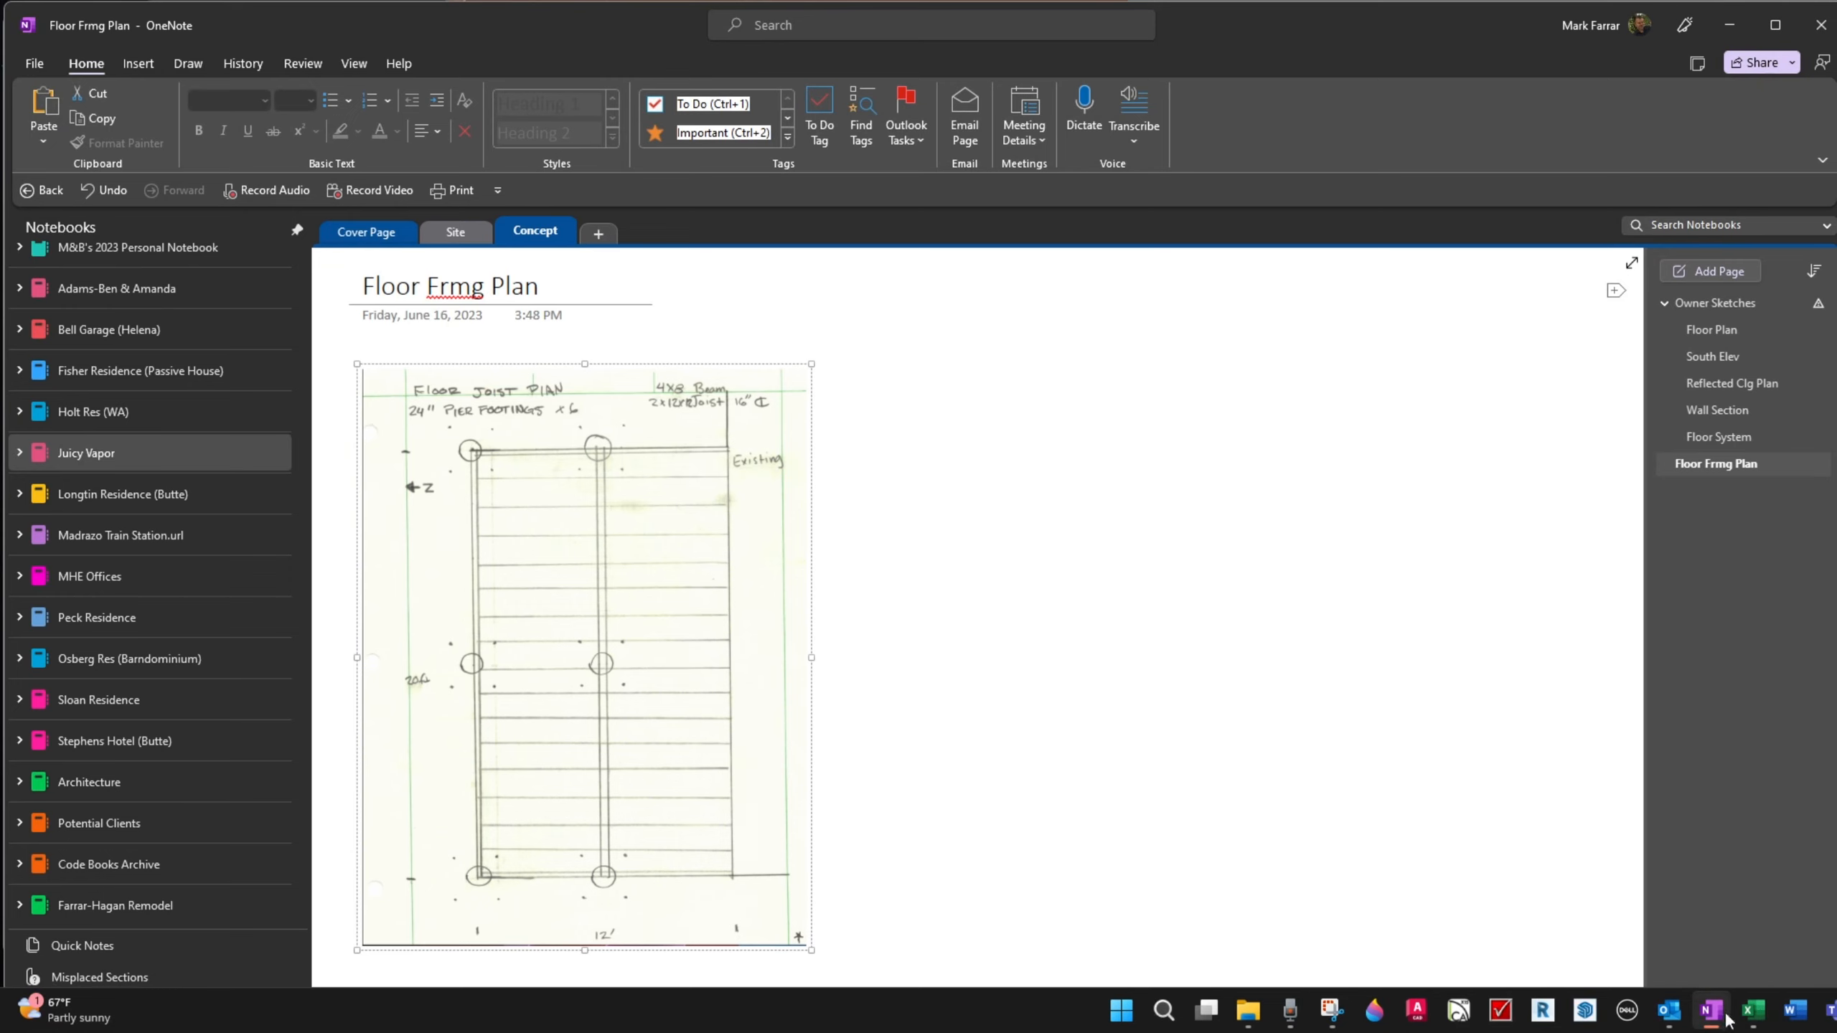
pyautogui.click(1836, 1011)
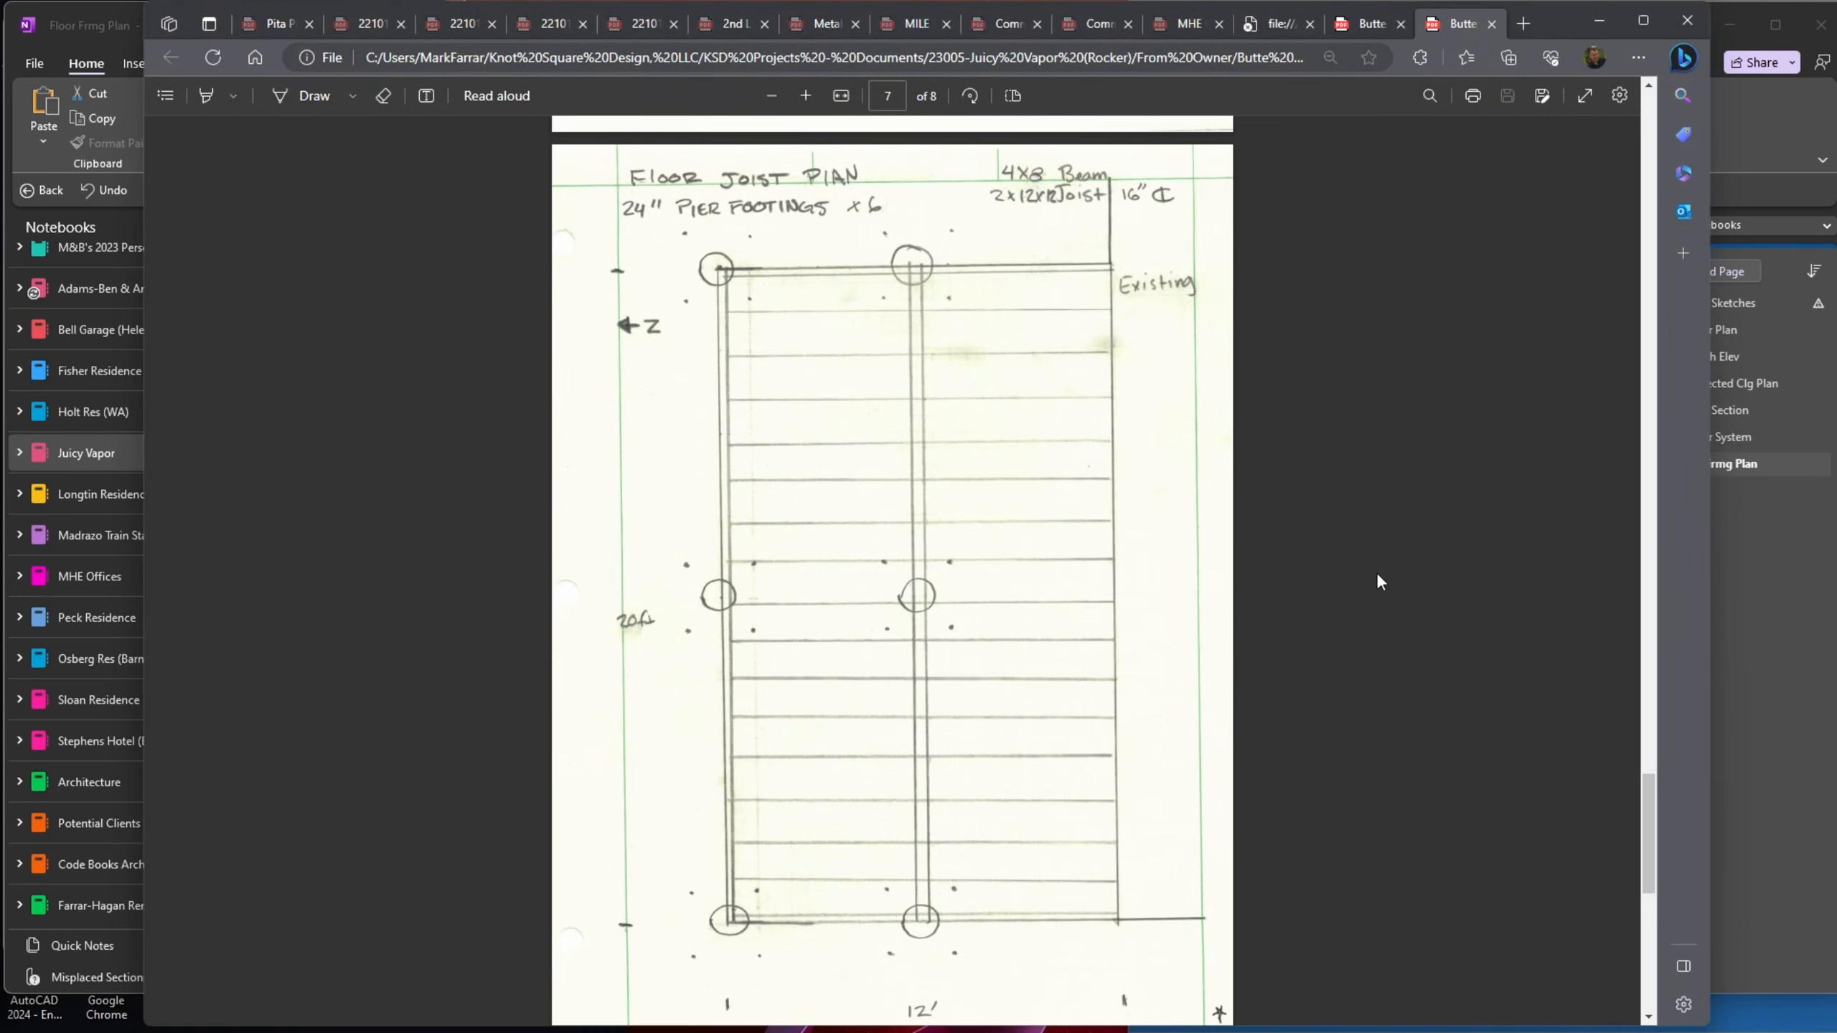
pyautogui.scroll(-10, 1378, 581)
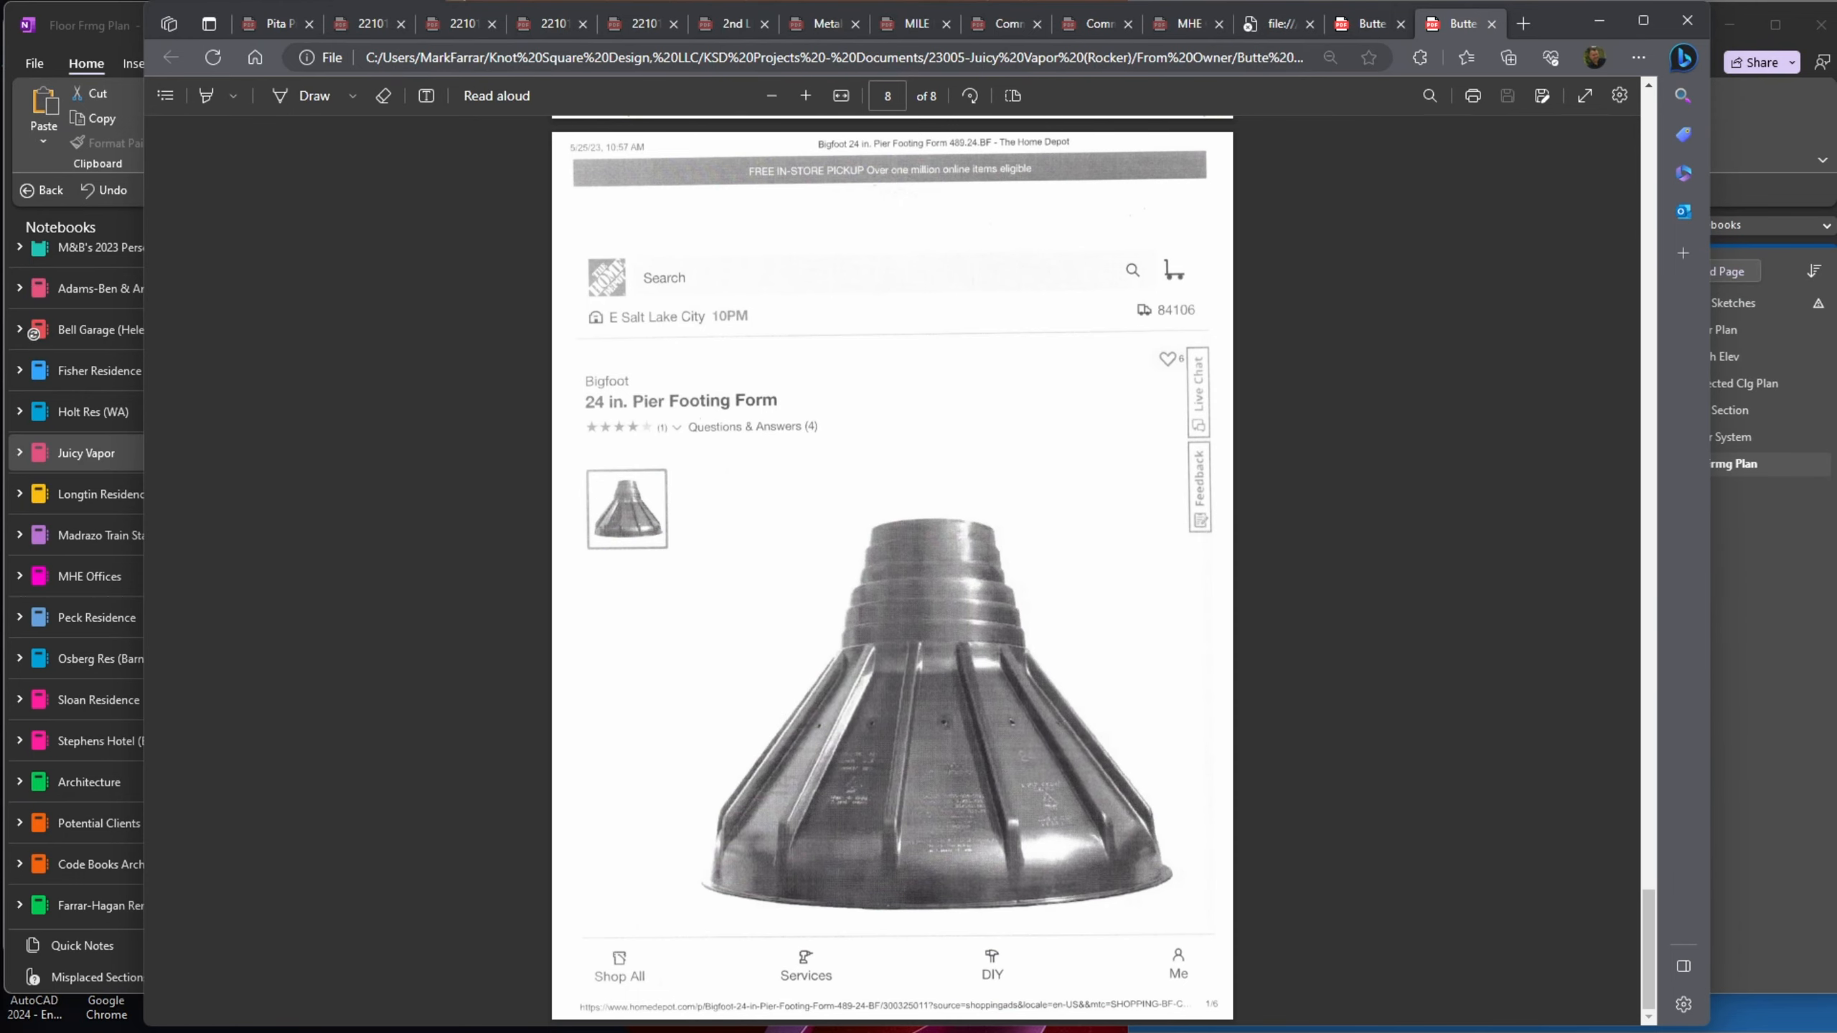
pyautogui.press('super+shift+s')
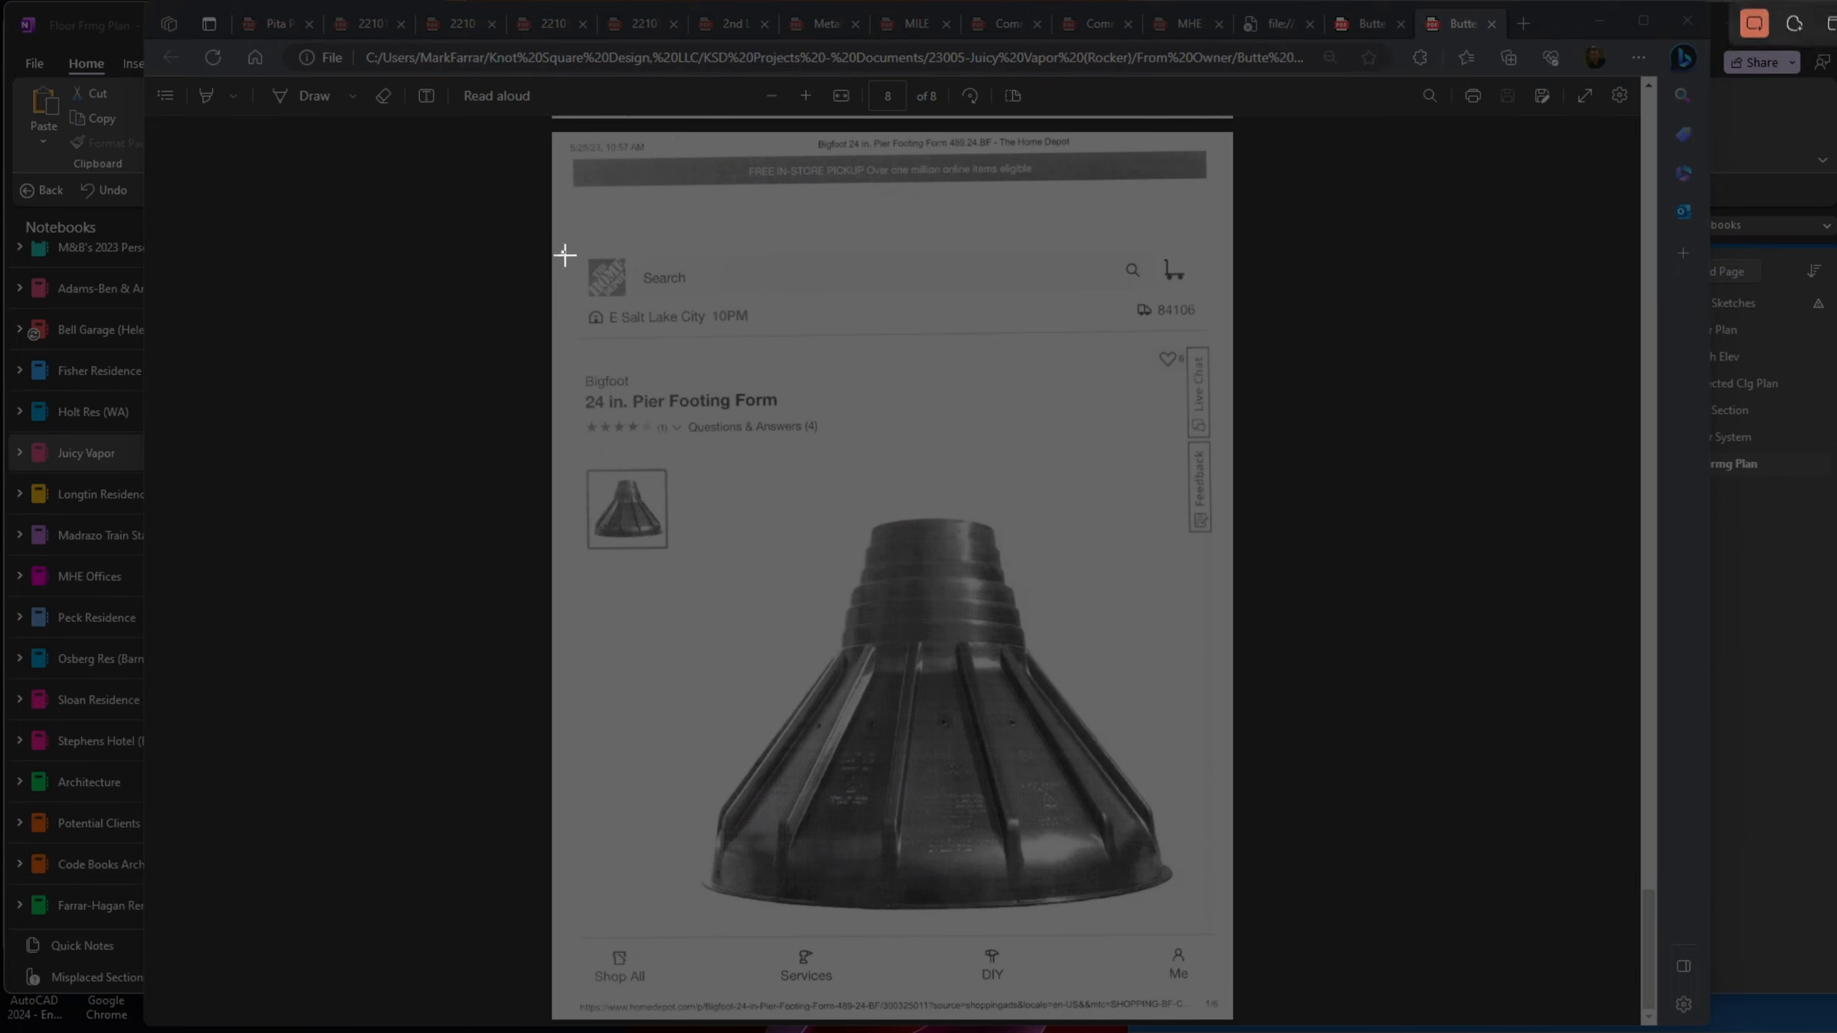
pyautogui.moveTo(561, 251); pyautogui.dragTo(1218, 988)
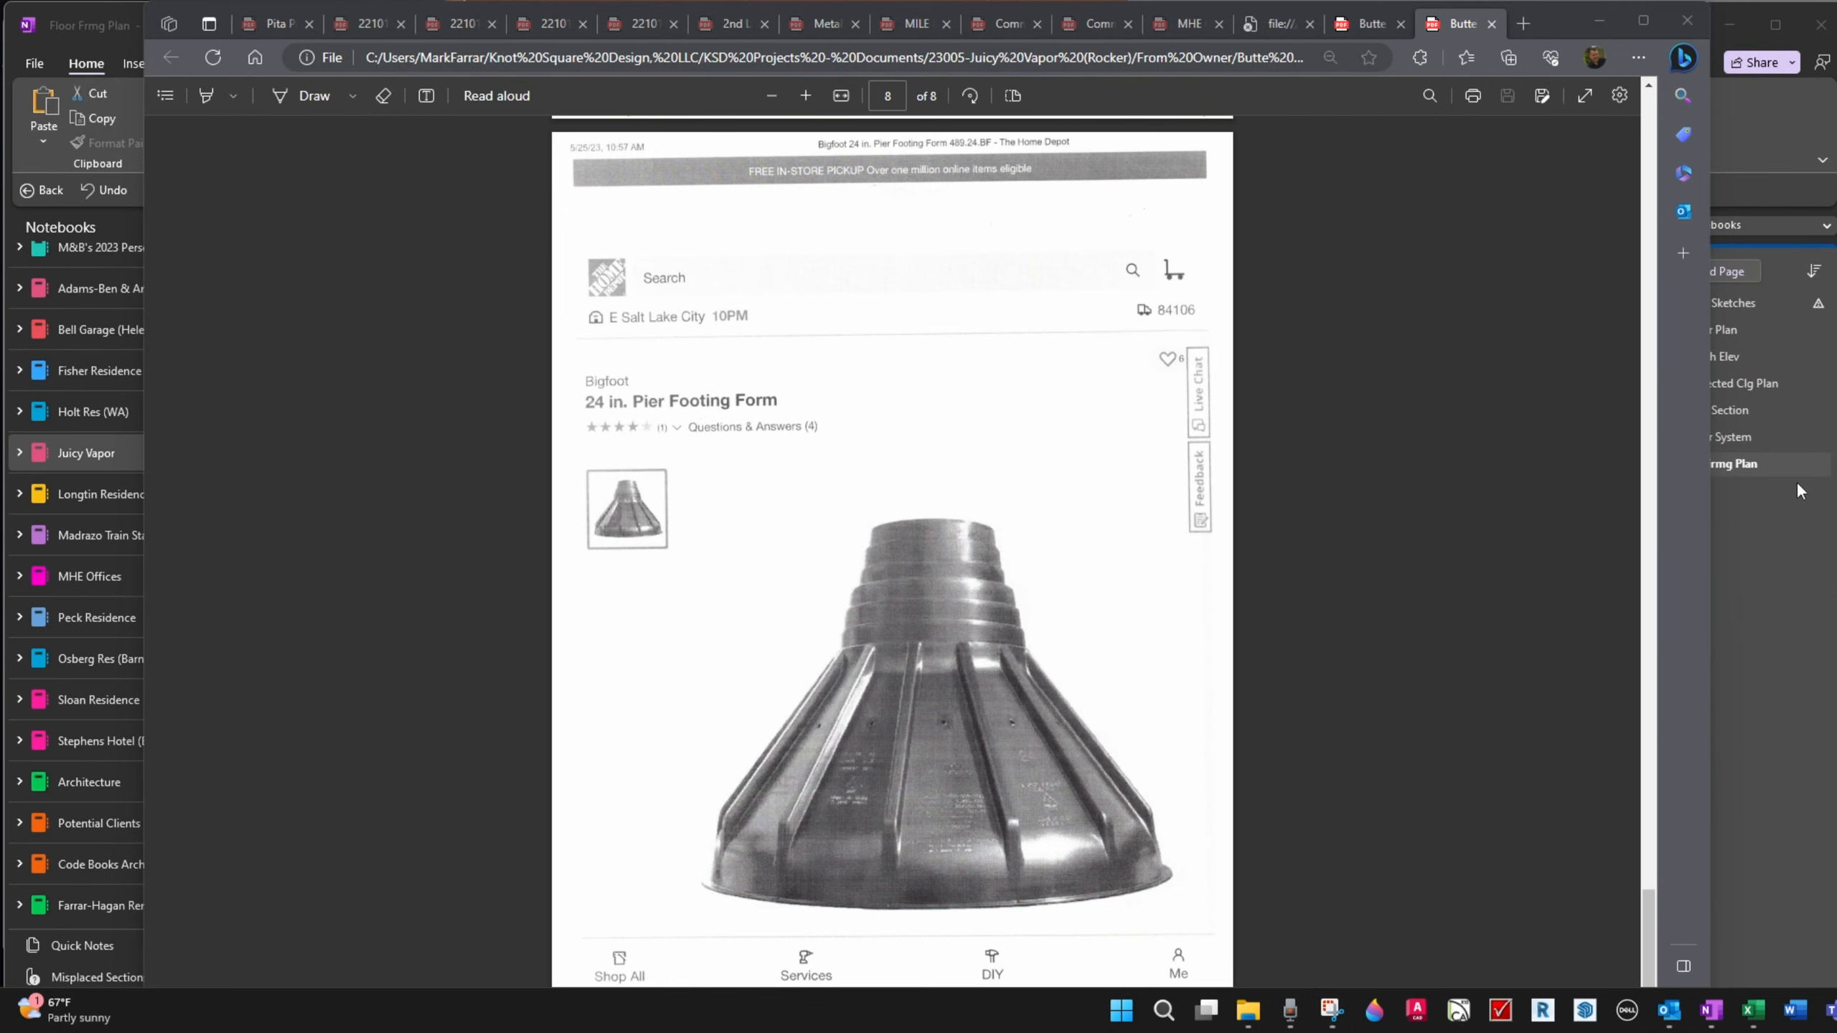
# Step: Return to OneNote and add a page titled "Proposed Footing" at the end of the Concept section
pyautogui.click(1786, 461)
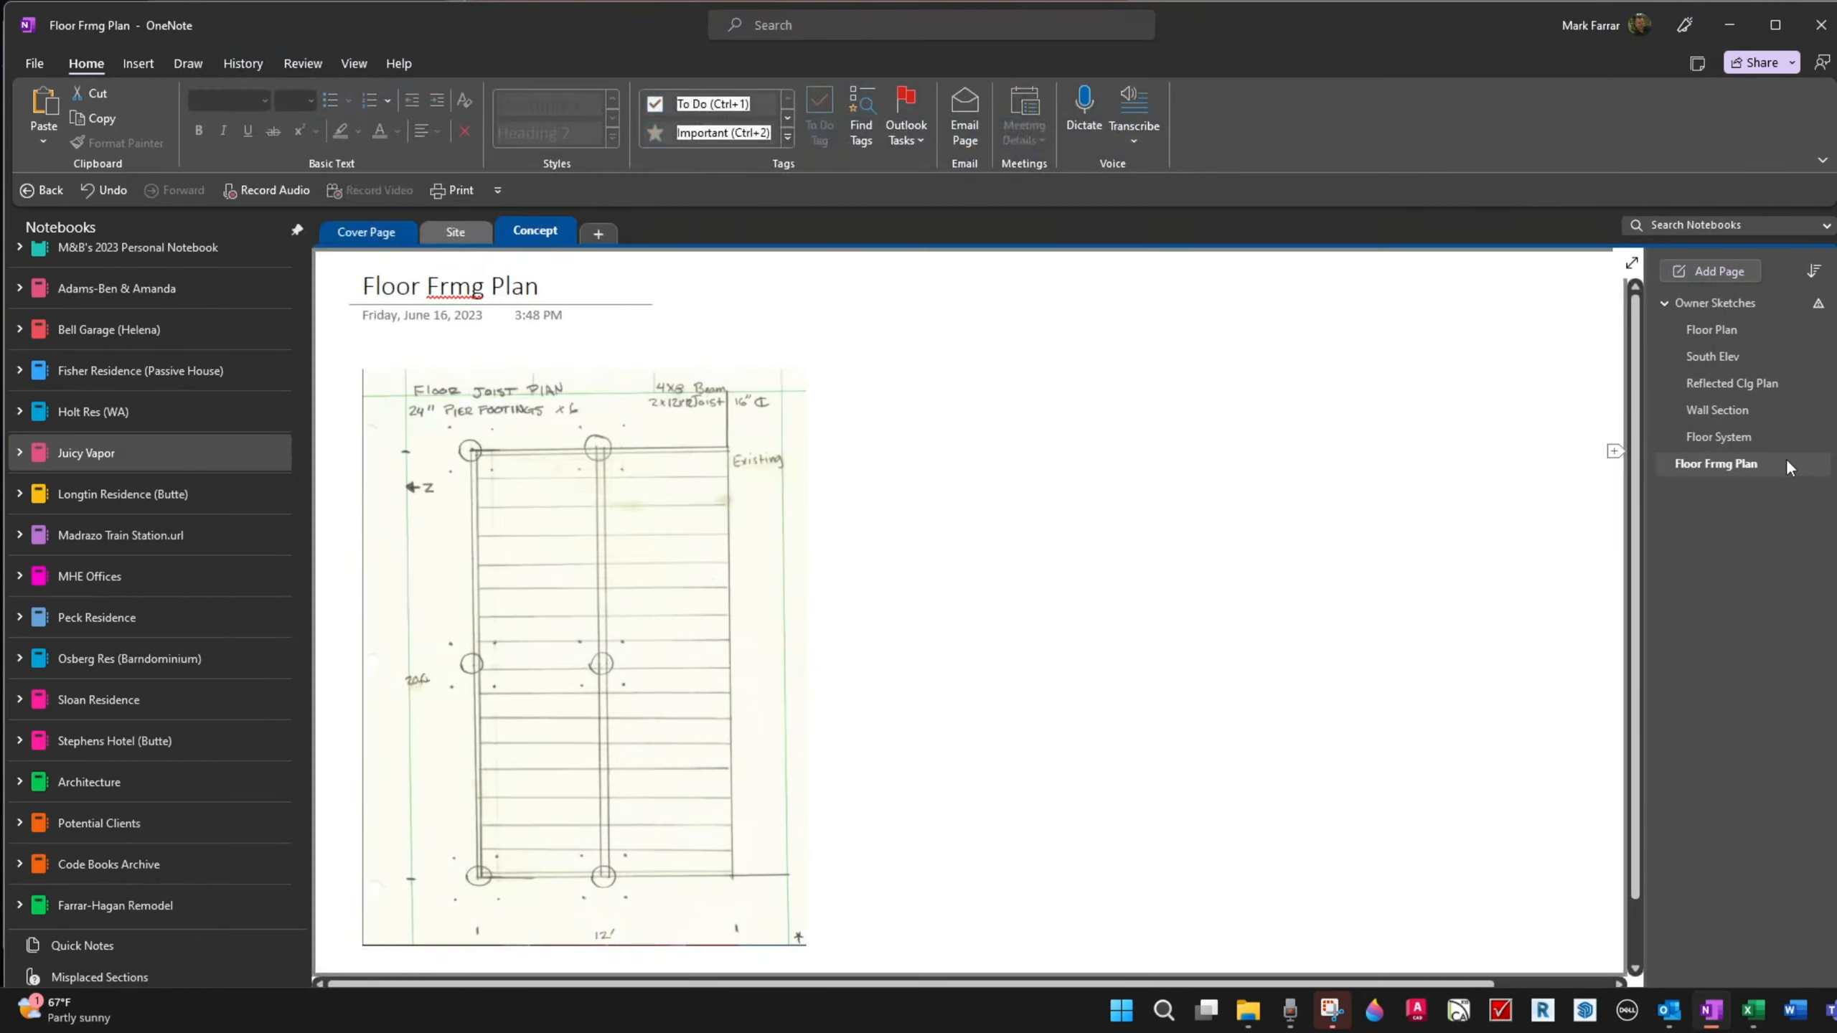
pyautogui.click(1734, 280)
pyautogui.write('Proposed')
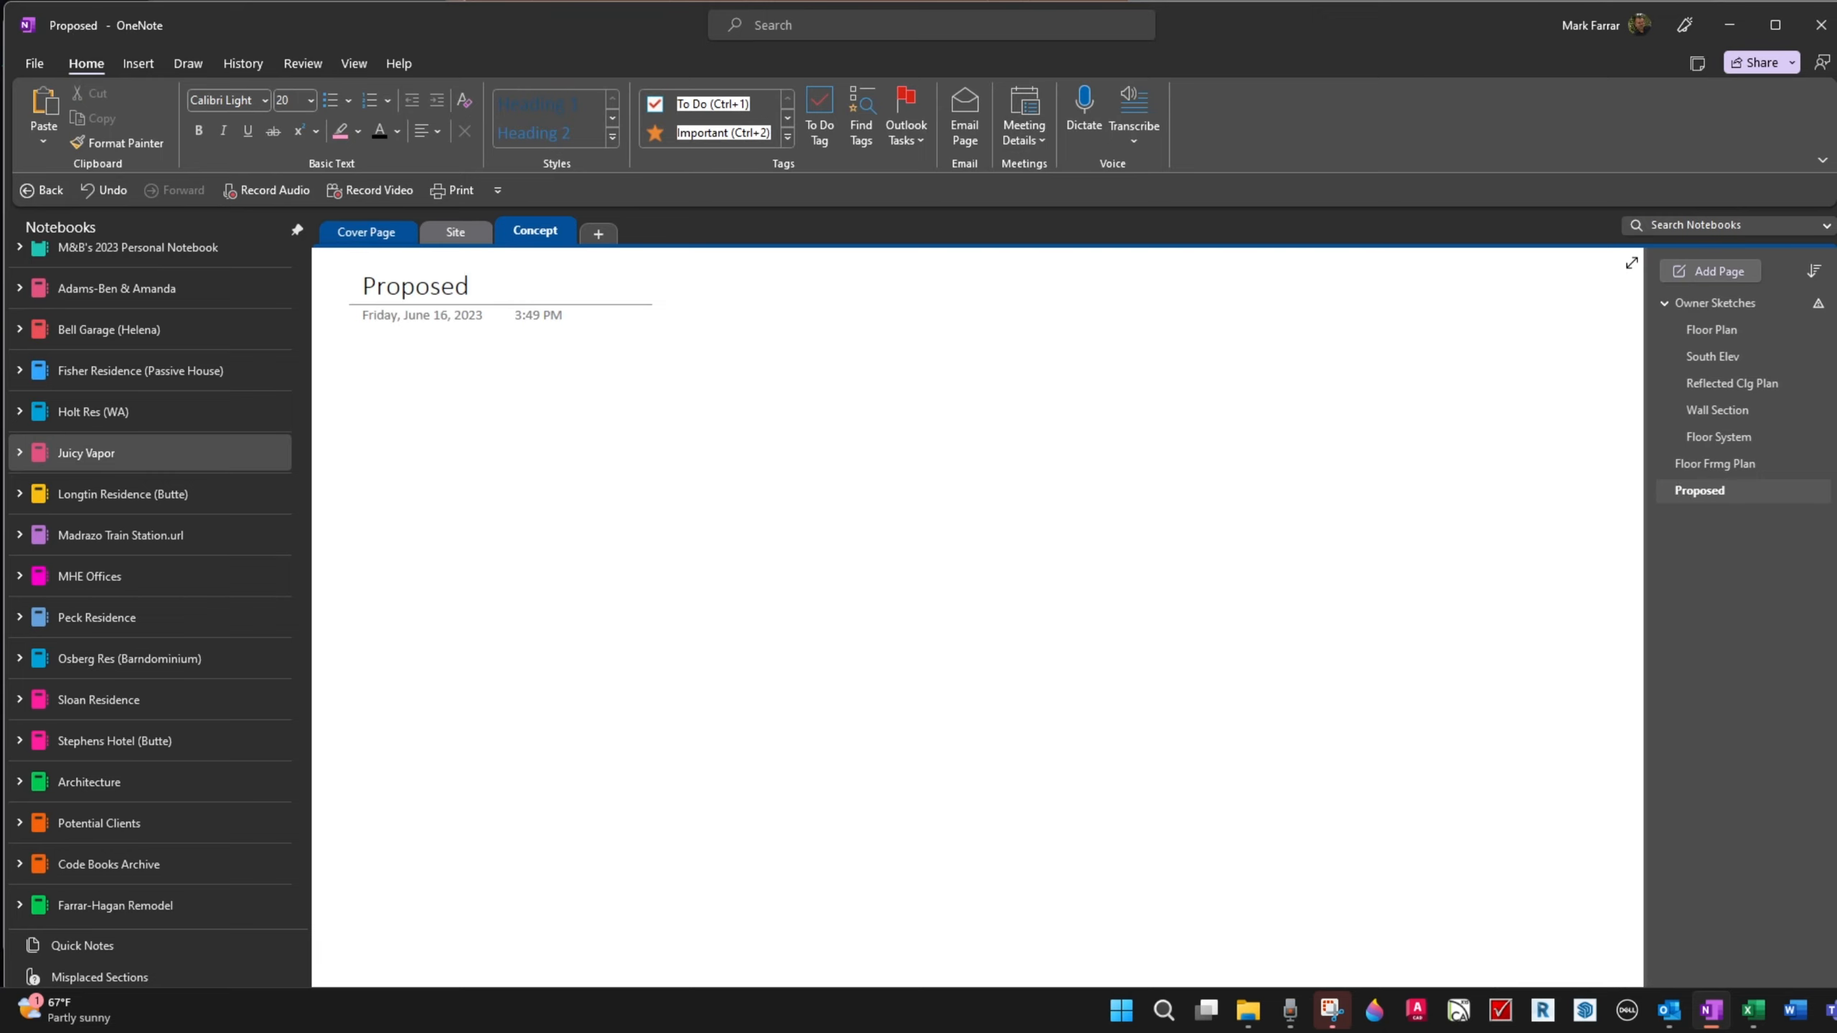
pyautogui.write(' Footing')
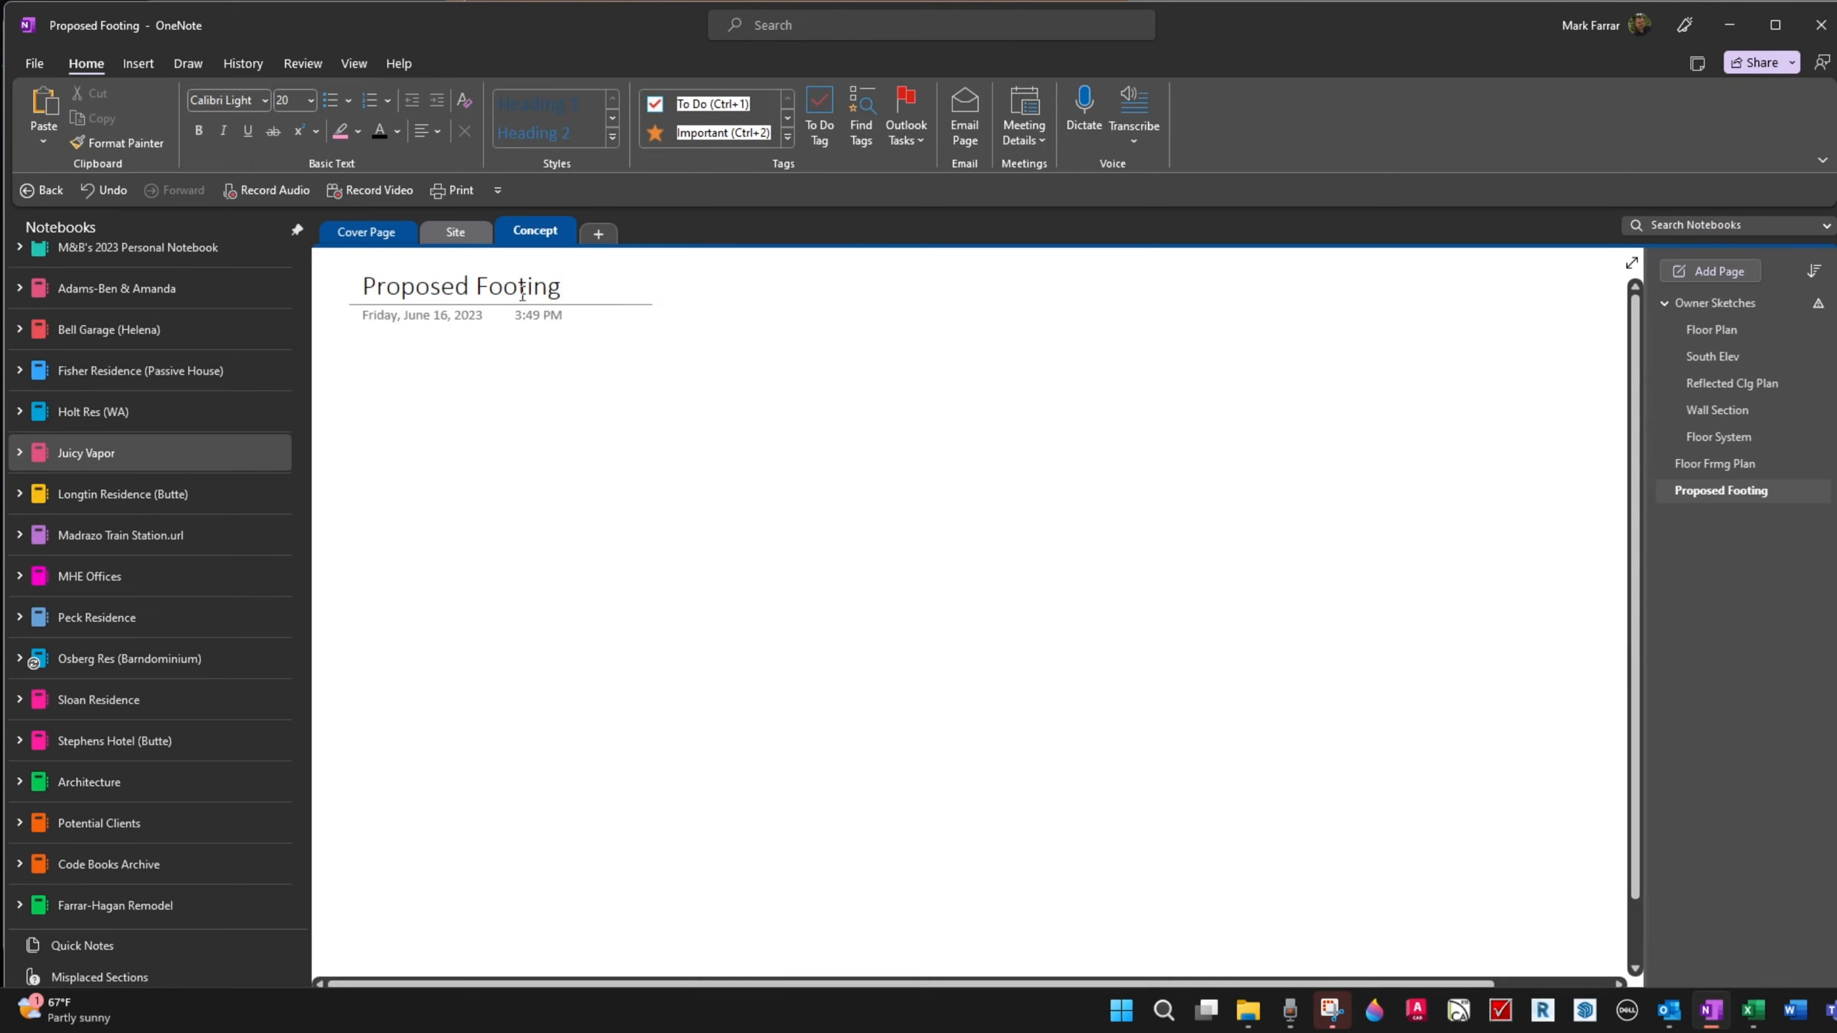
# Step: Paste the captured pier footing form below the Proposed Footing title and check the whole image
pyautogui.click(361, 352)
pyautogui.hotkey('ctrl', 'v')
pyautogui.scroll(-2, 803, 600)
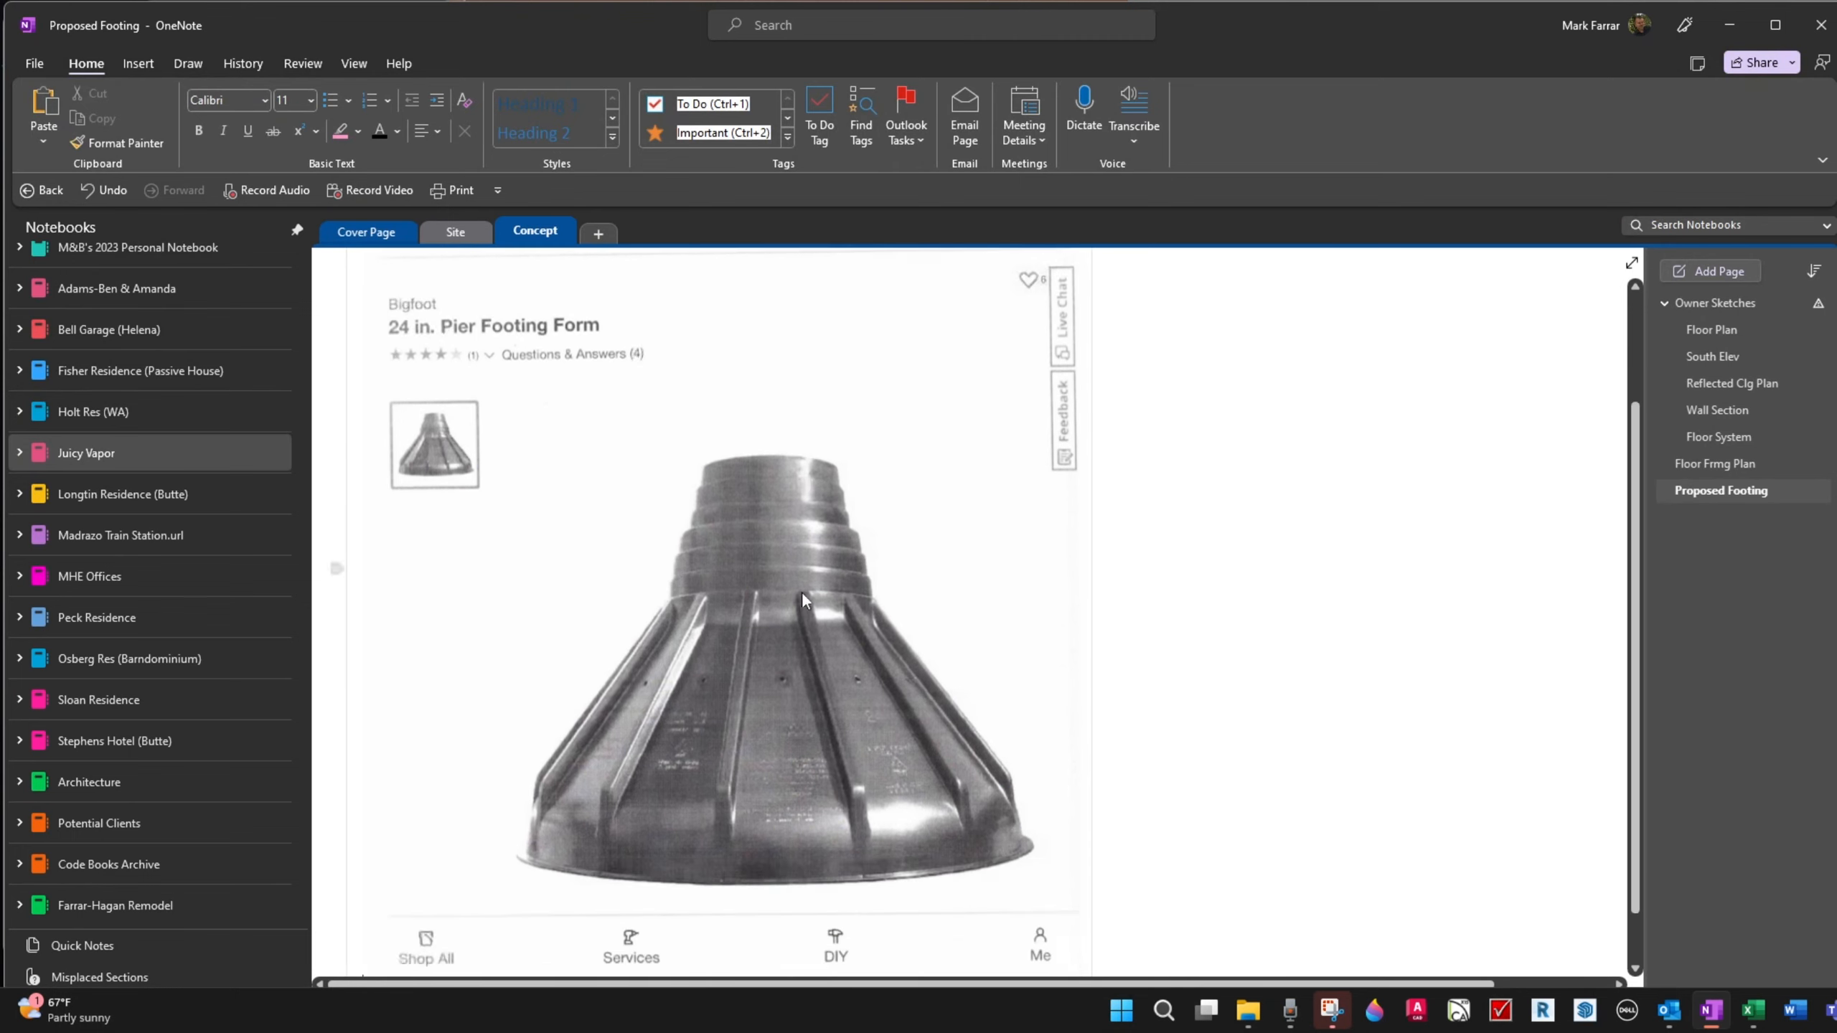
pyautogui.scroll(-3, 803, 601)
pyautogui.scroll(5, 807, 597)
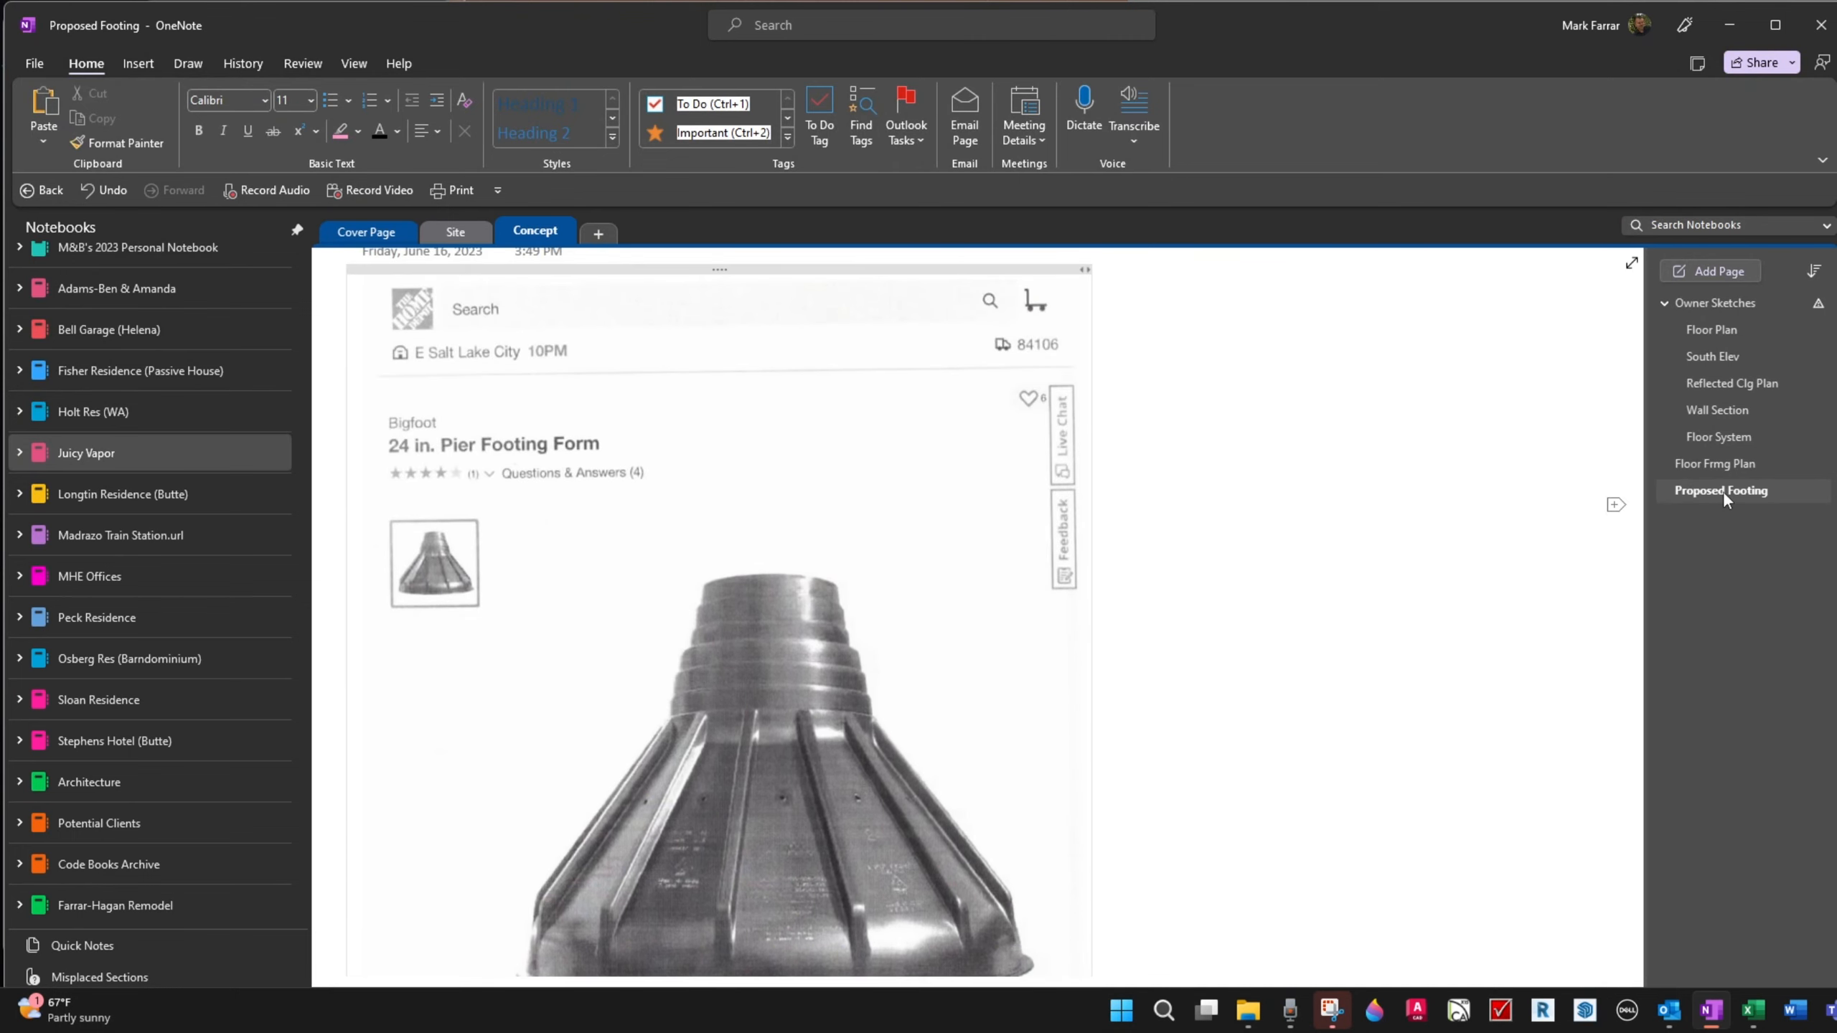
# Step: Make the Floor Frmg Plan and Proposed Footing pages subpages of Owner Sketches, and reopen Proposed Footing
pyautogui.moveTo(1718, 493)
pyautogui.mouseDown()
pyautogui.moveTo(1739, 492)
pyautogui.moveTo(1725, 463)
pyautogui.mouseUp()
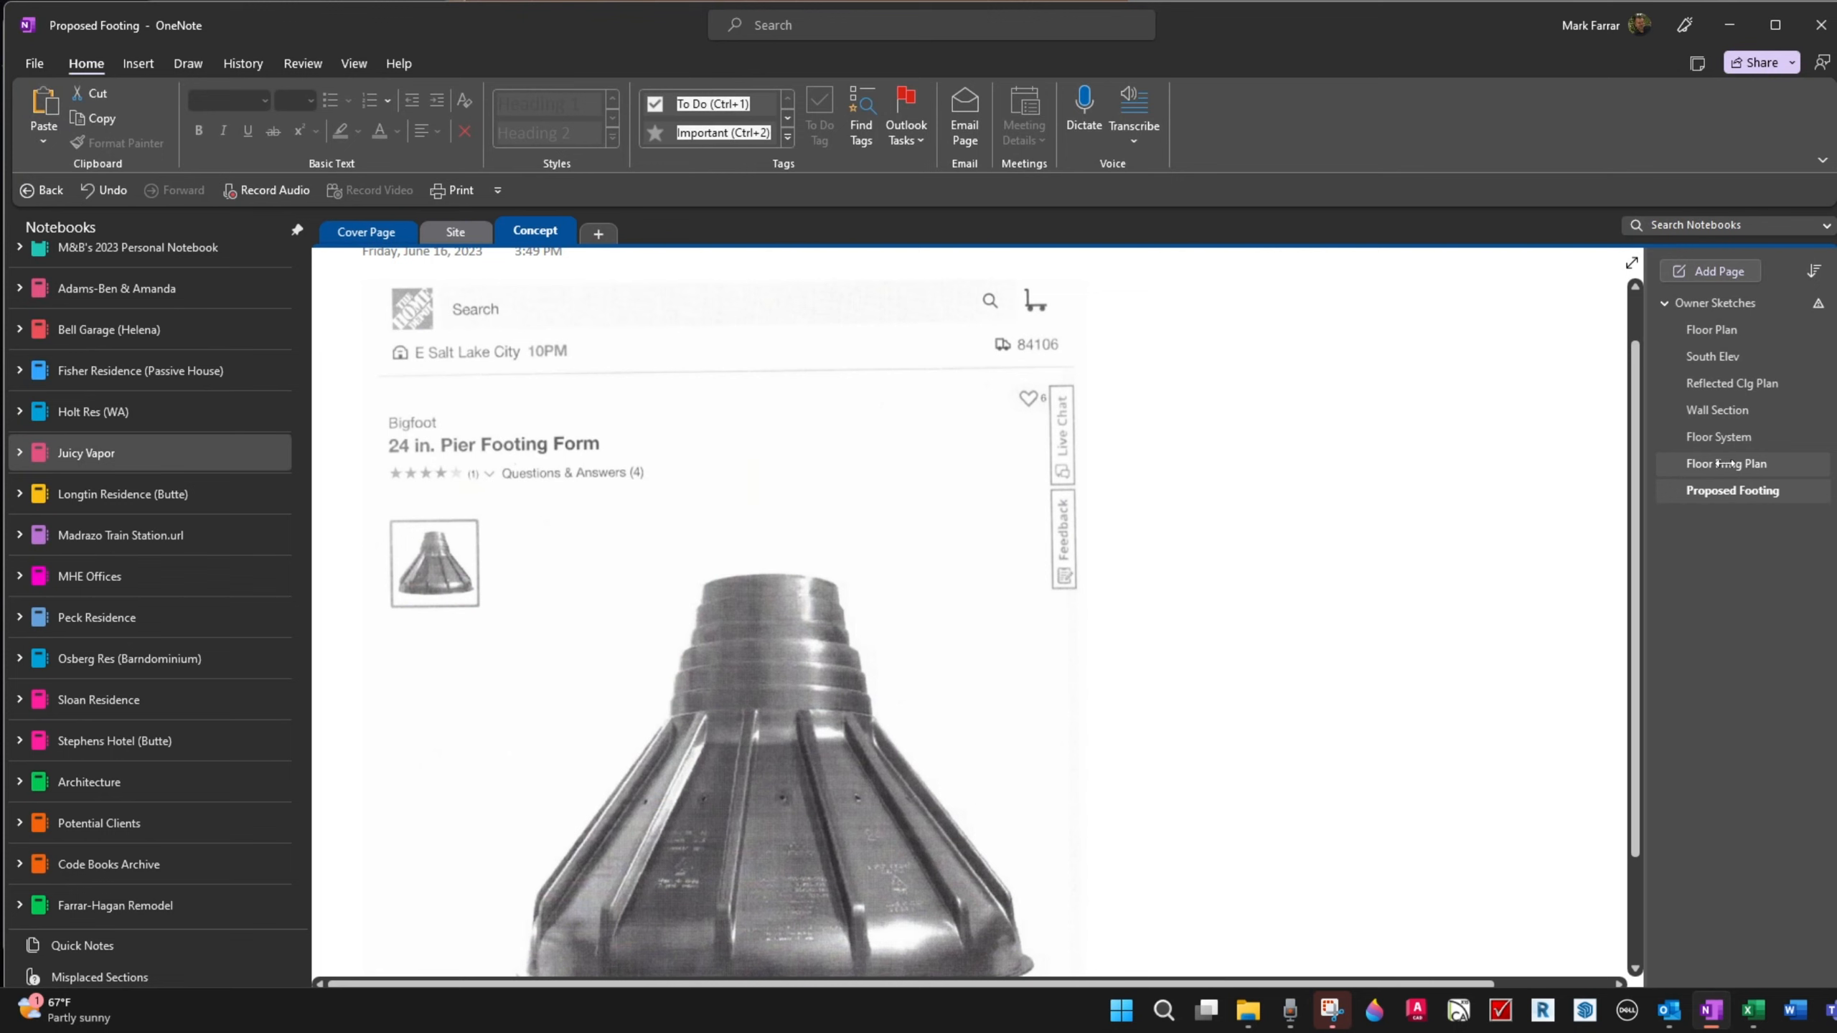
pyautogui.click(1724, 463)
pyautogui.click(1722, 493)
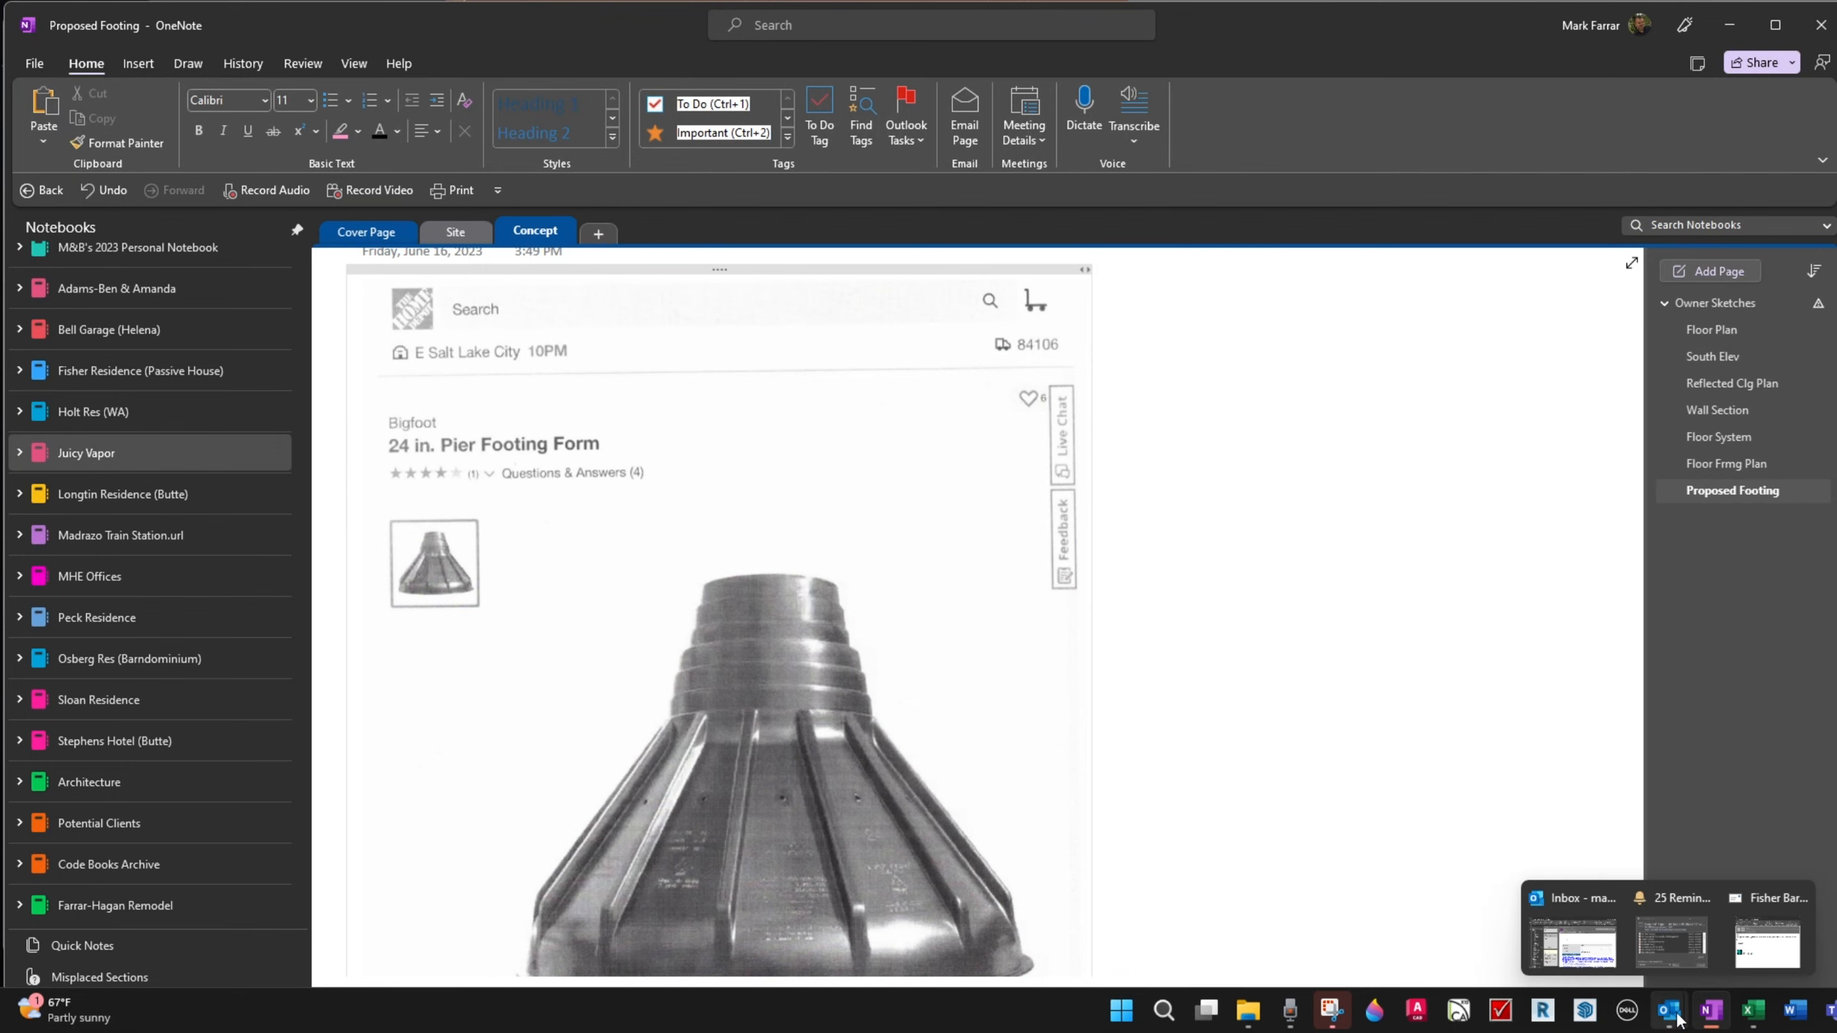
# Step: Switch to the browser, check through the owner's PDF, close both Butte Addition PDF tabs and move the browser window off the notebook
pyautogui.moveTo(1751, 1020)
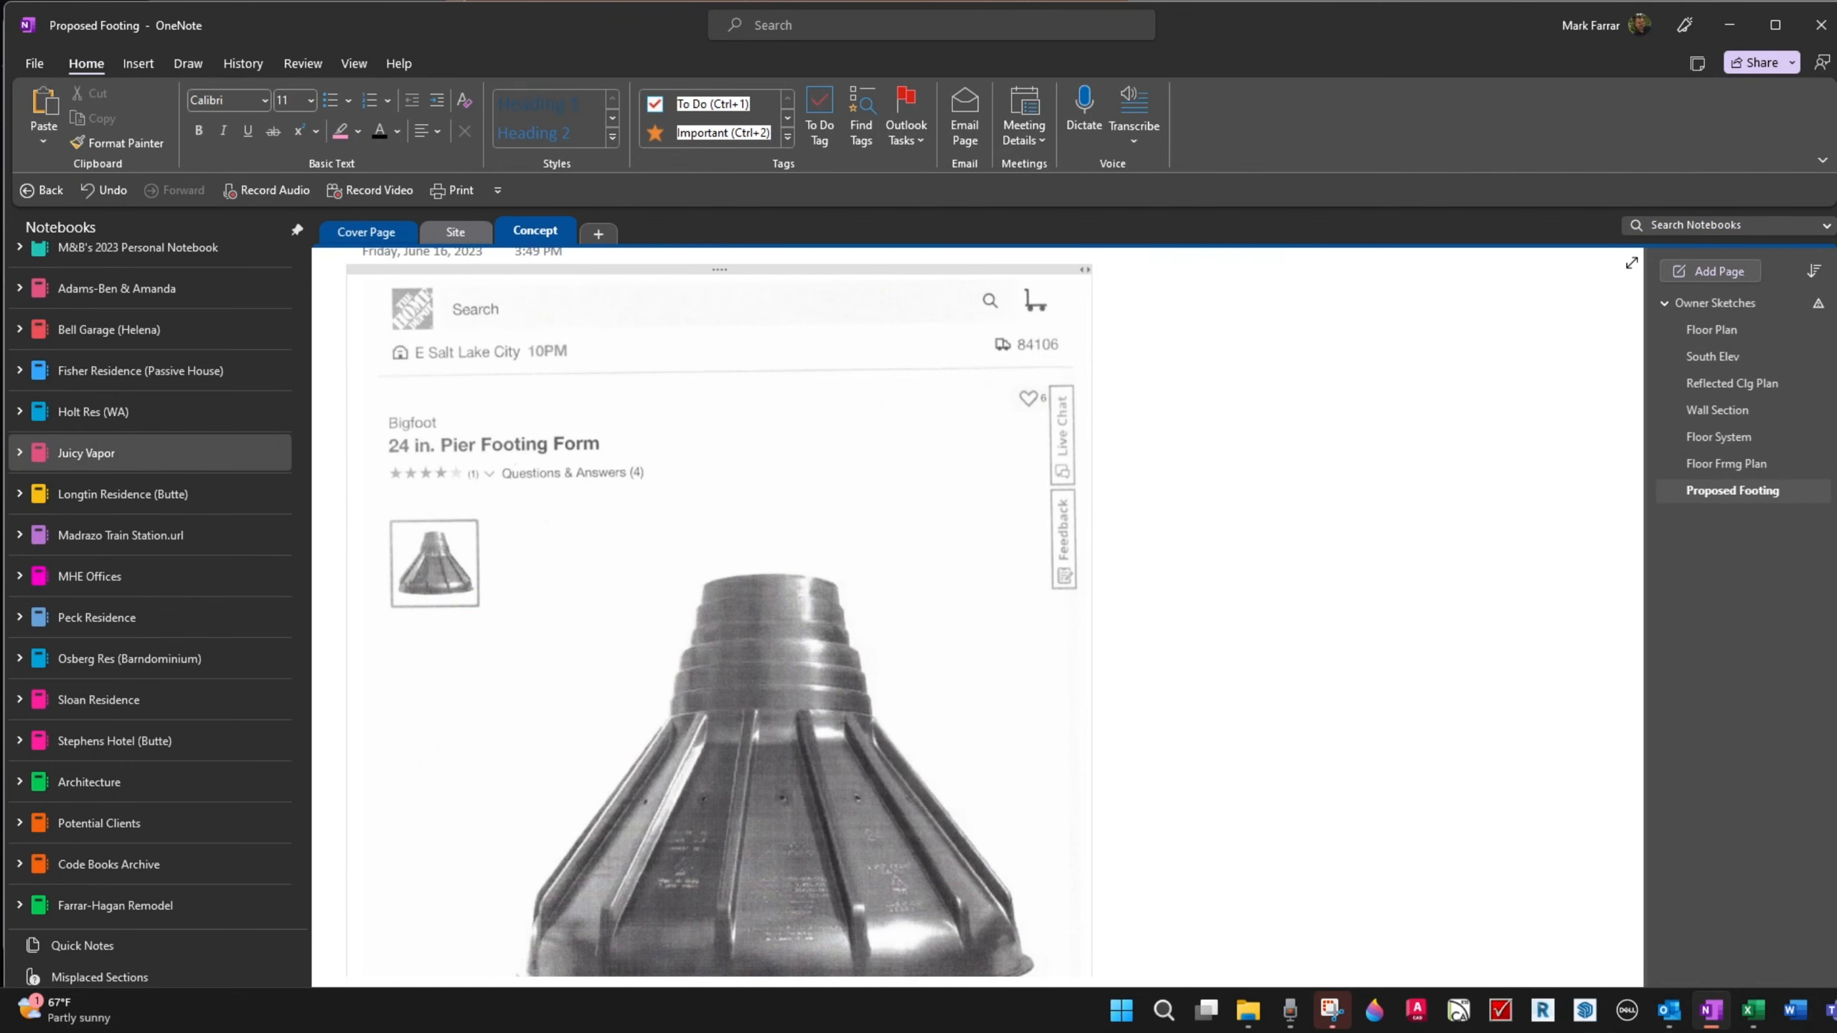
pyautogui.hotkey('alt', 'Tab')
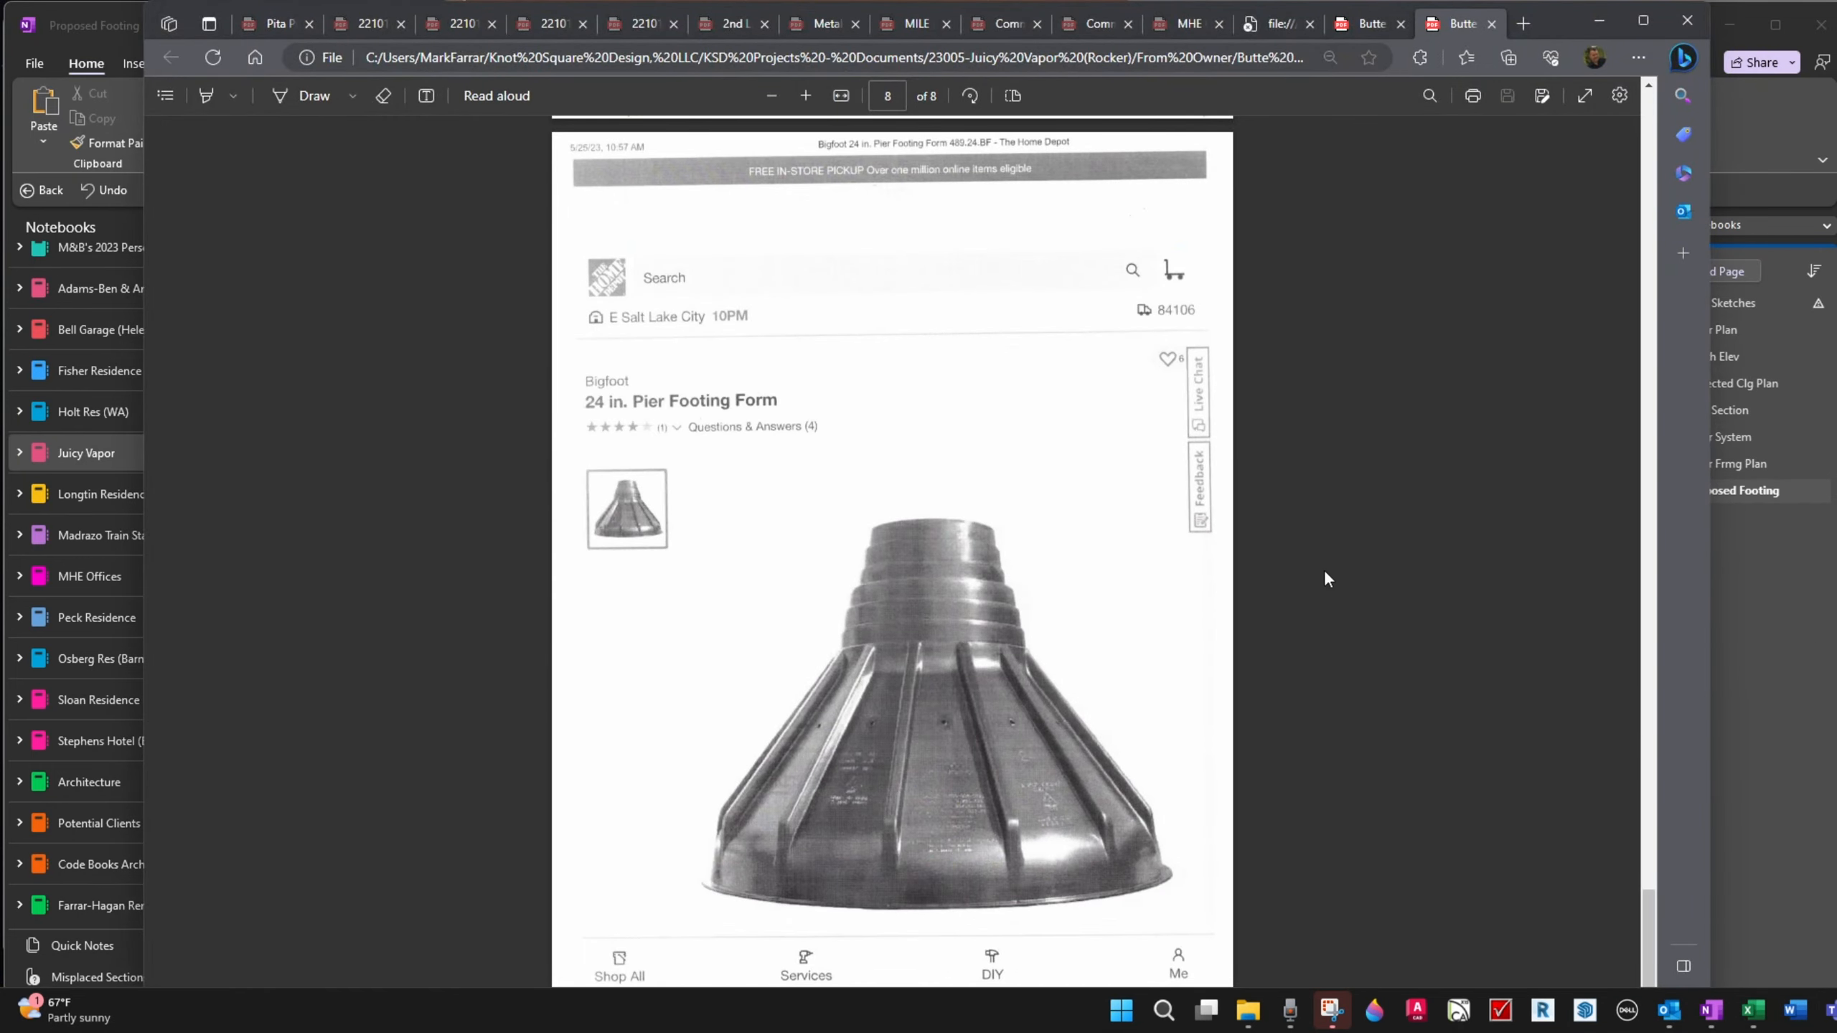
pyautogui.scroll(10, 1324, 569)
pyautogui.scroll(-10, 1324, 569)
pyautogui.scroll(15, 1324, 569)
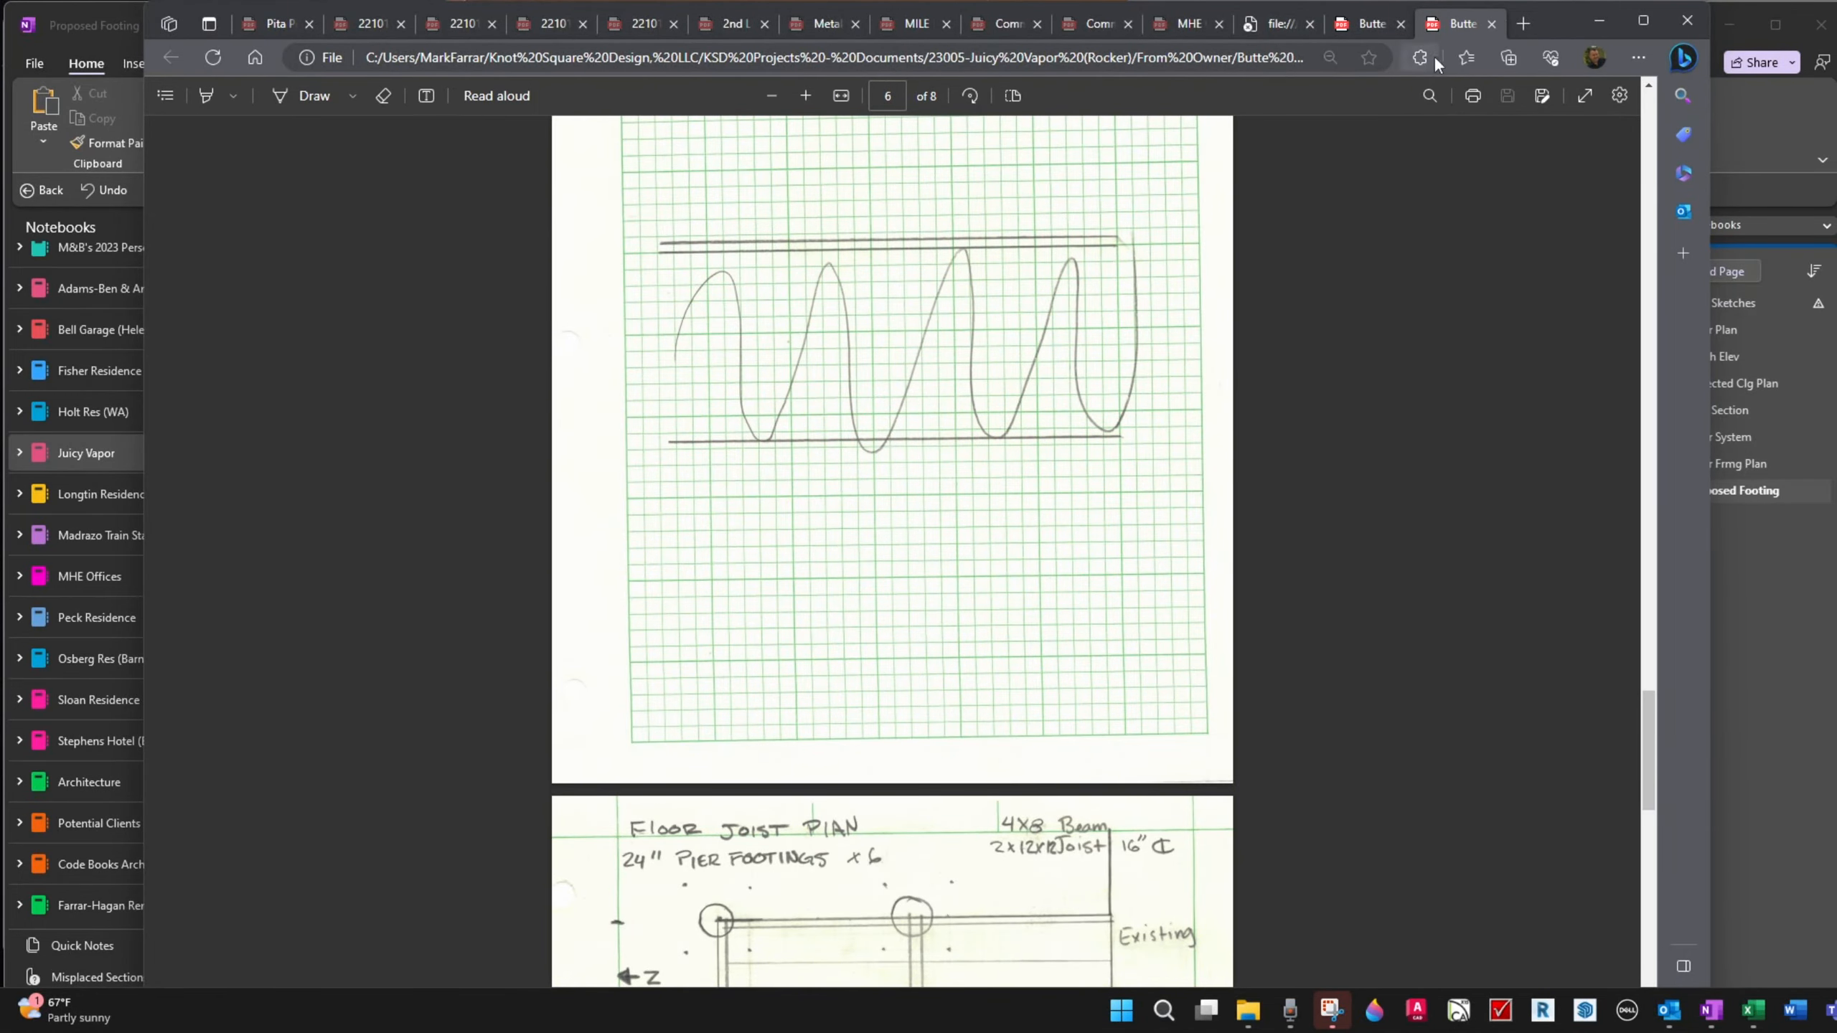
pyautogui.scroll(20, 1381, 298)
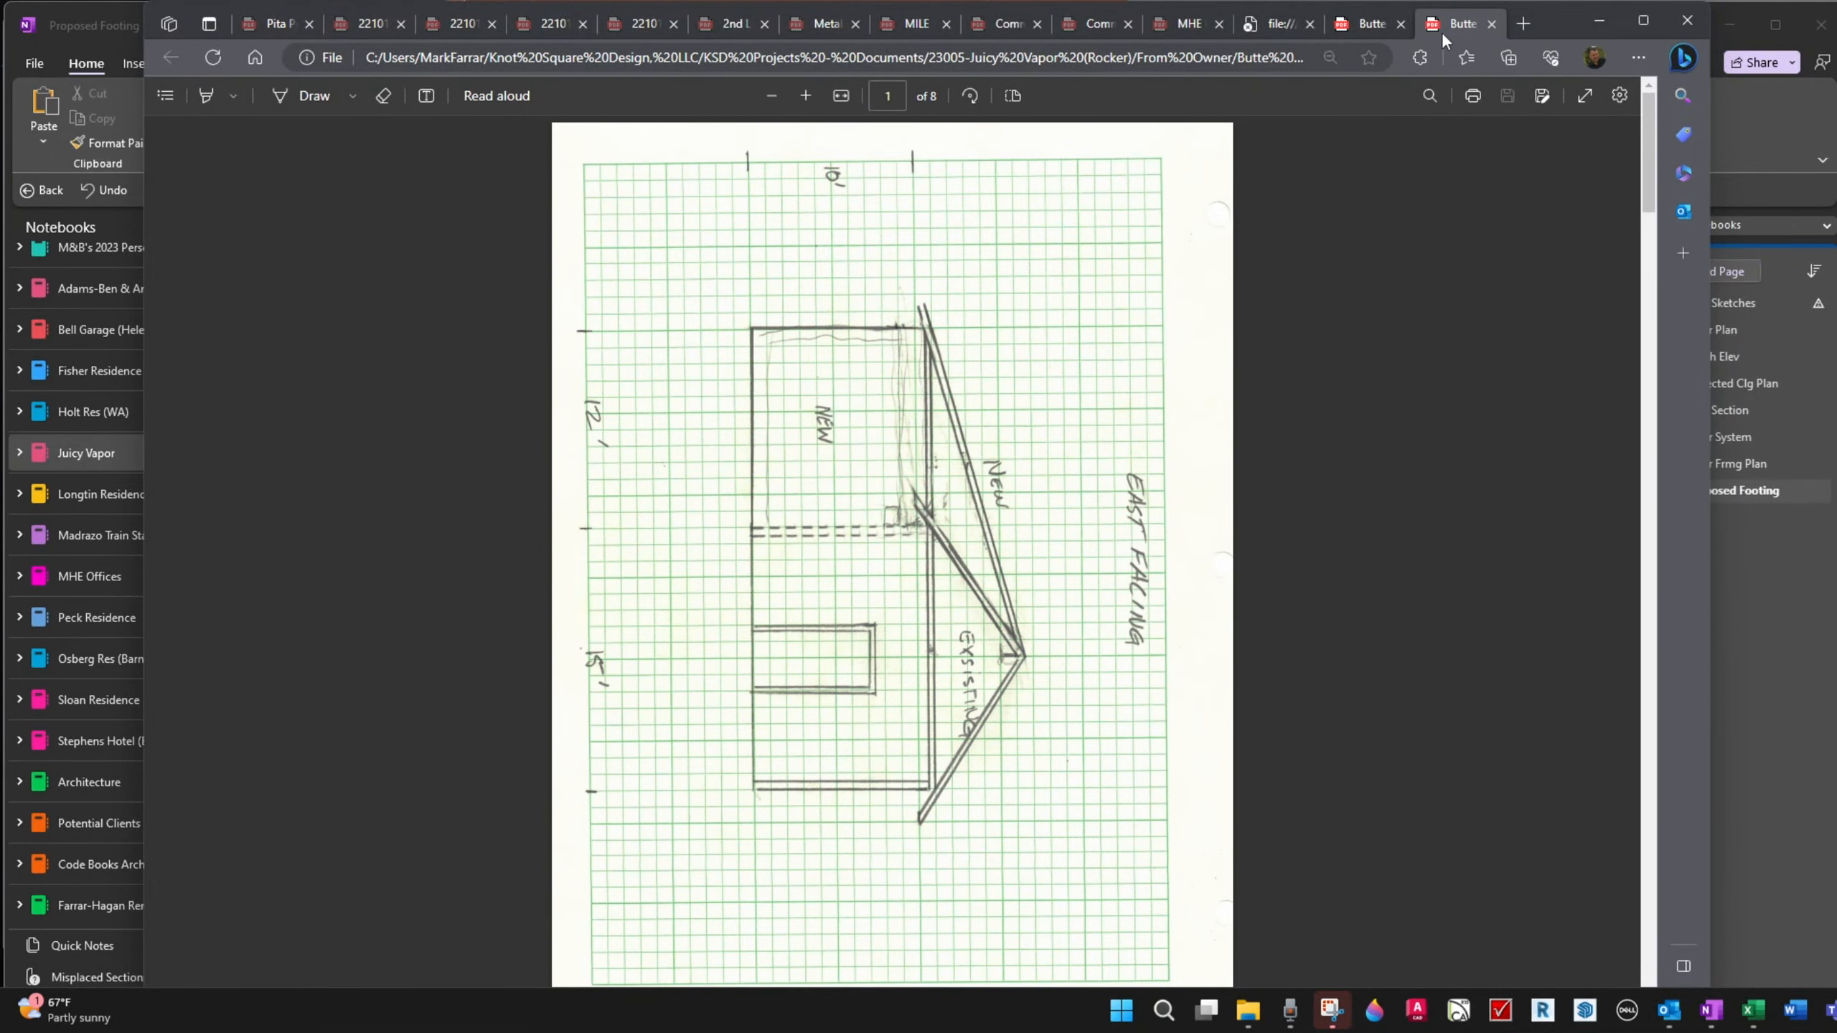
pyautogui.click(1493, 23)
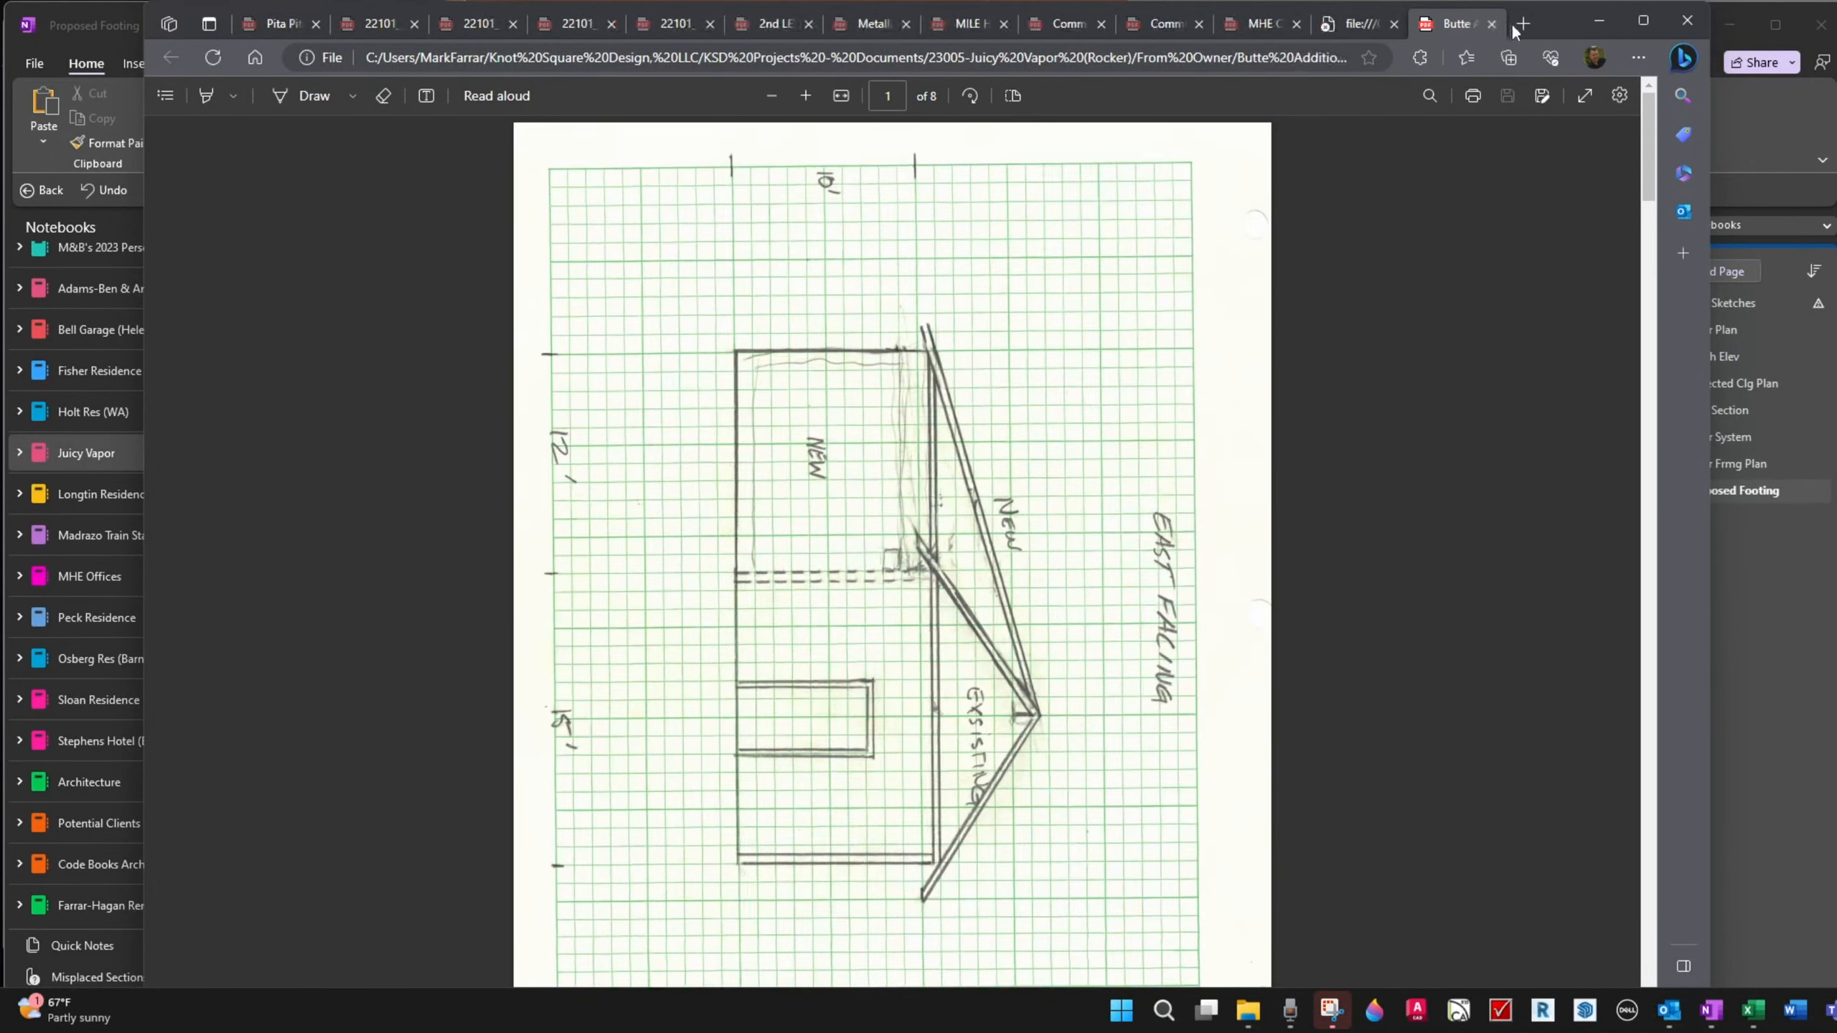
pyautogui.click(1490, 23)
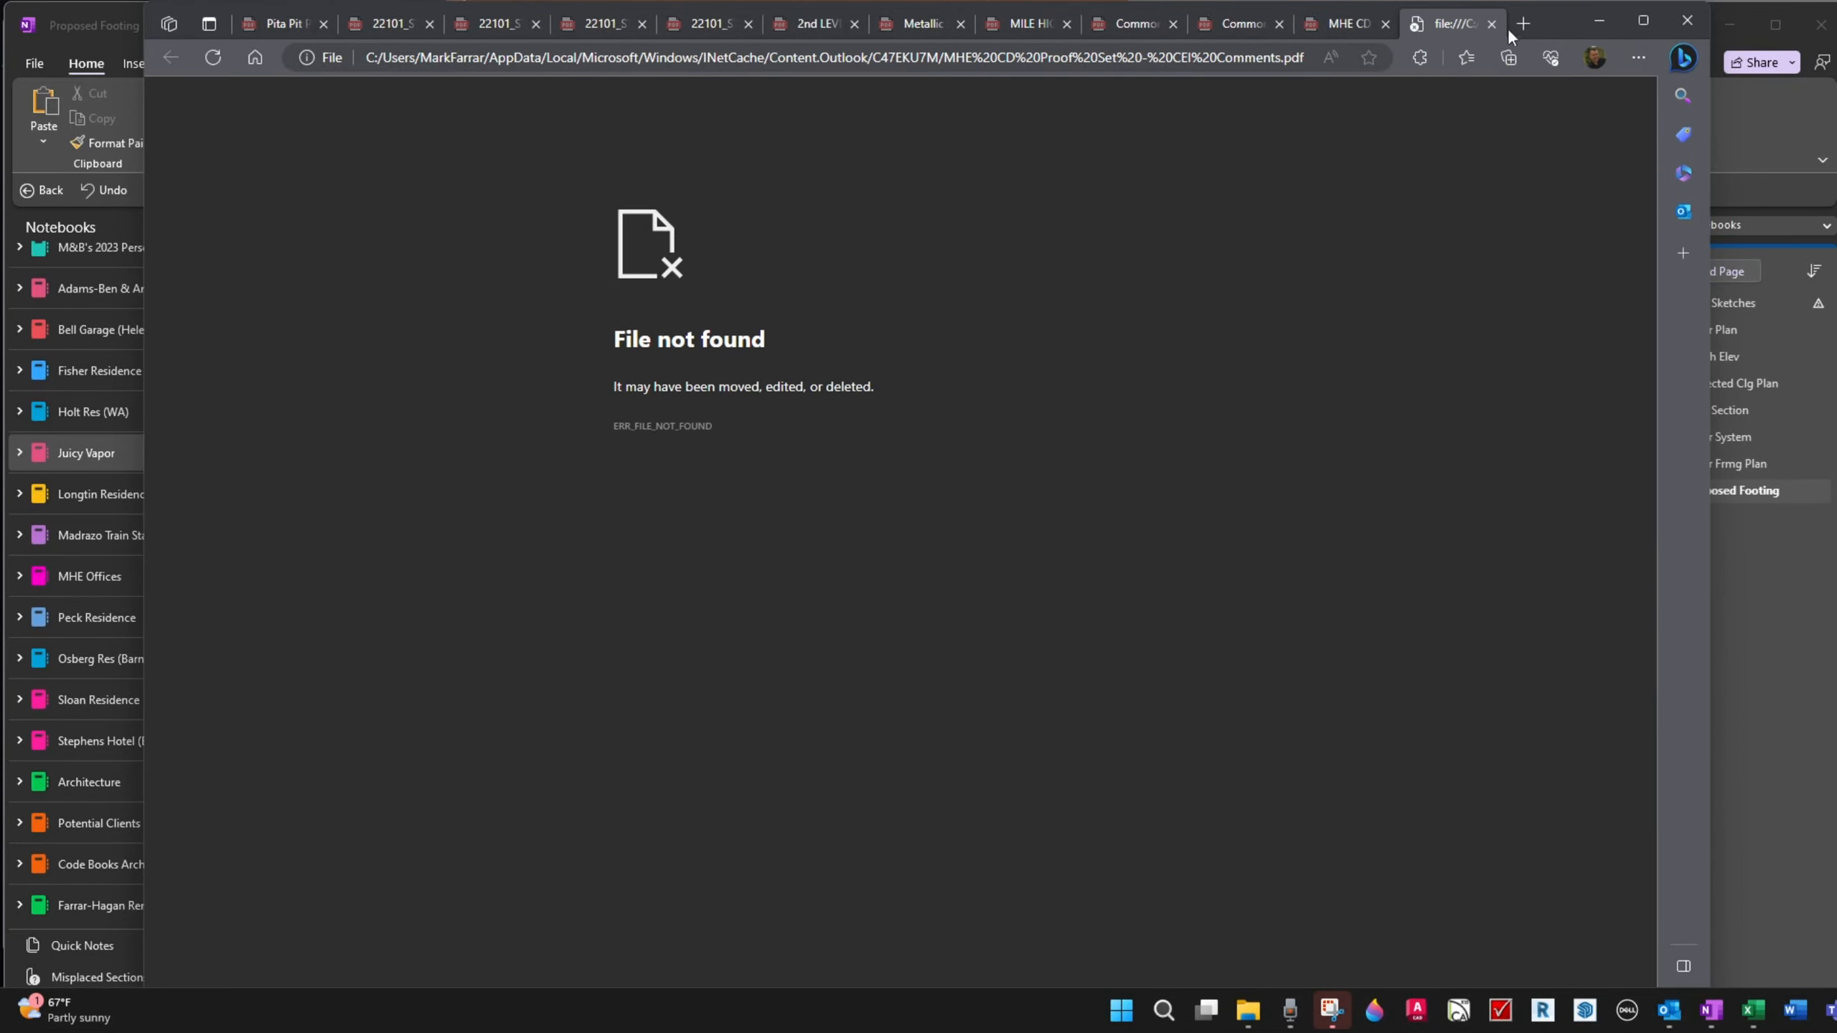
pyautogui.moveTo(1548, 28); pyautogui.dragTo(1836, 97)
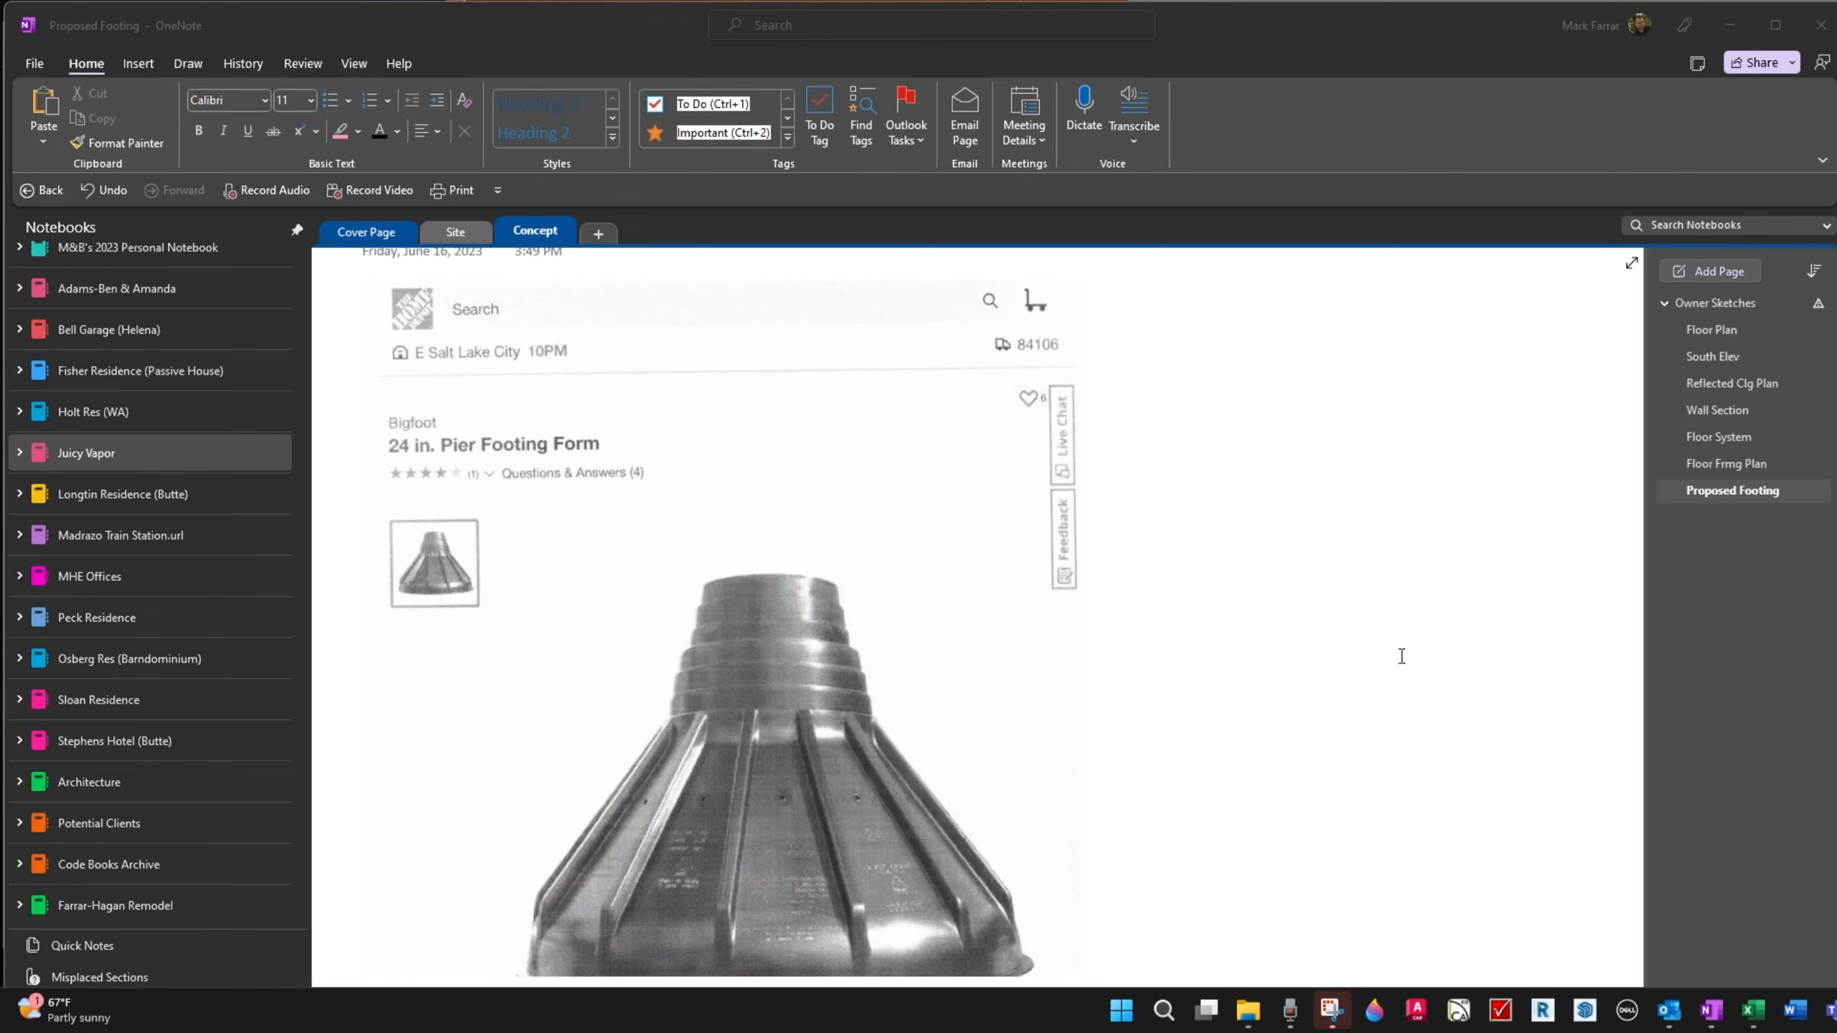
pyautogui.scroll(-6, 1400, 662)
pyautogui.scroll(6, 1398, 669)
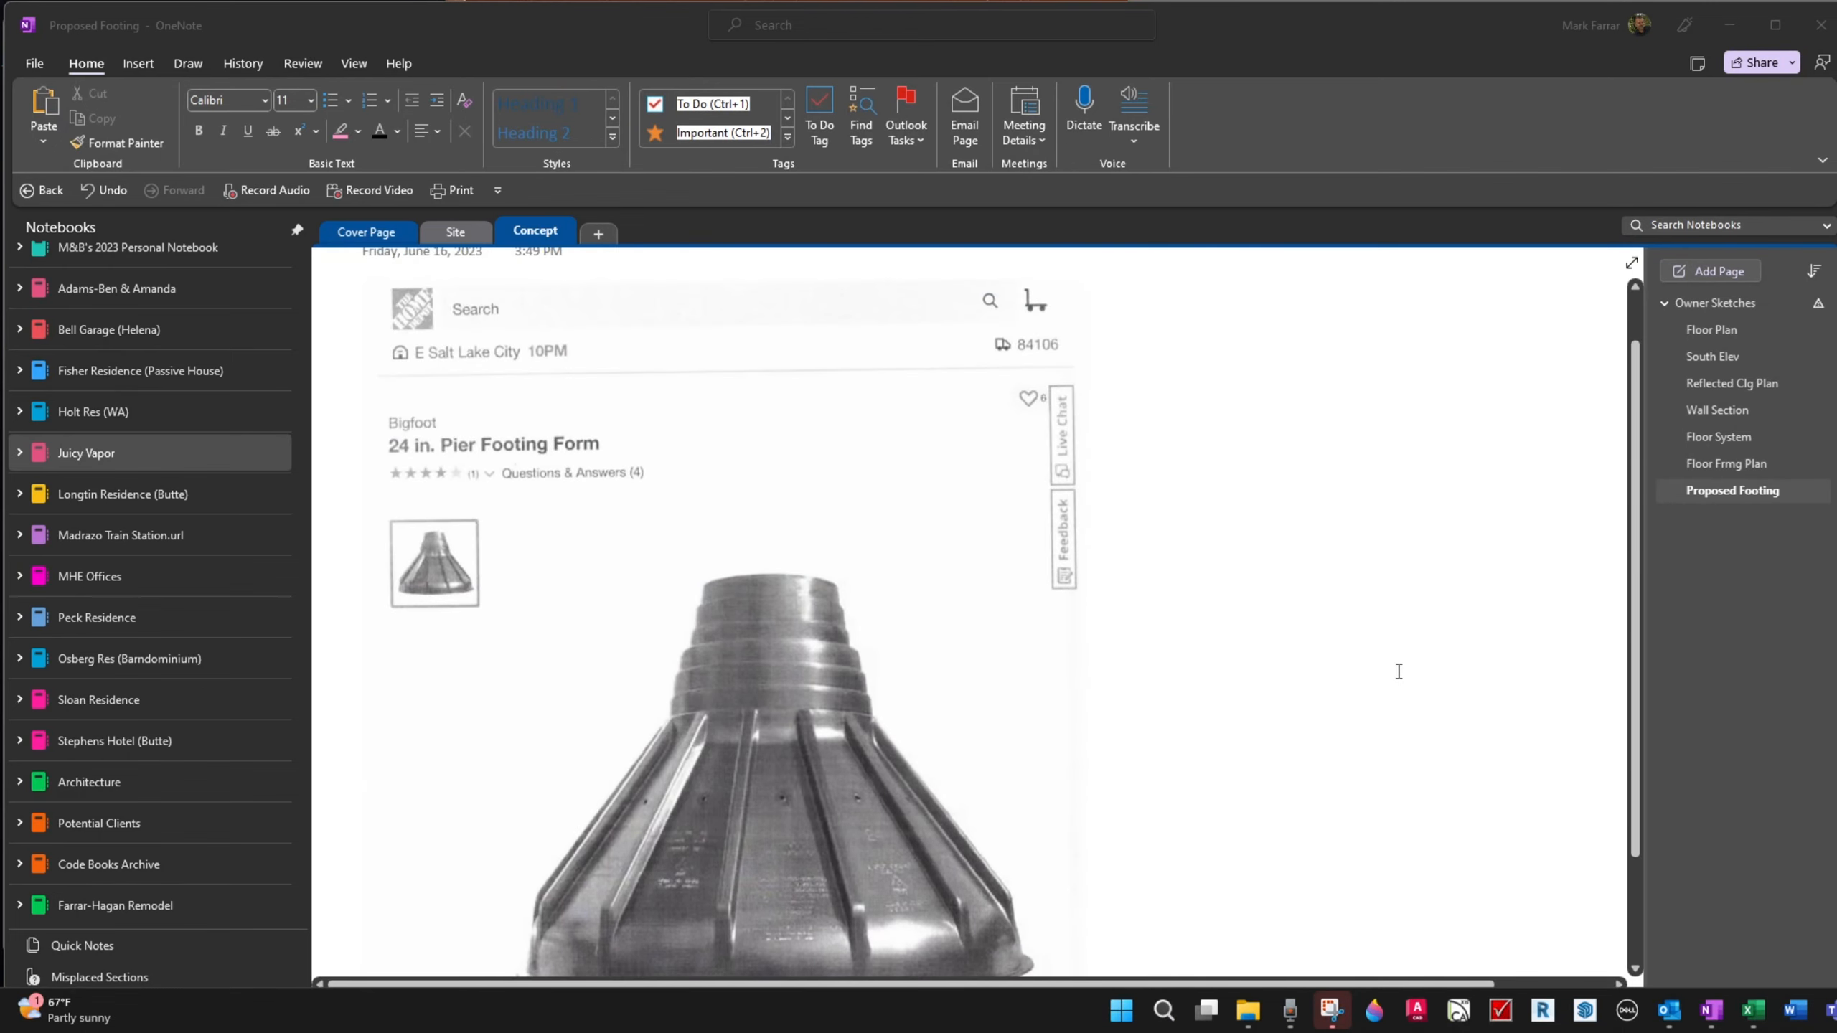